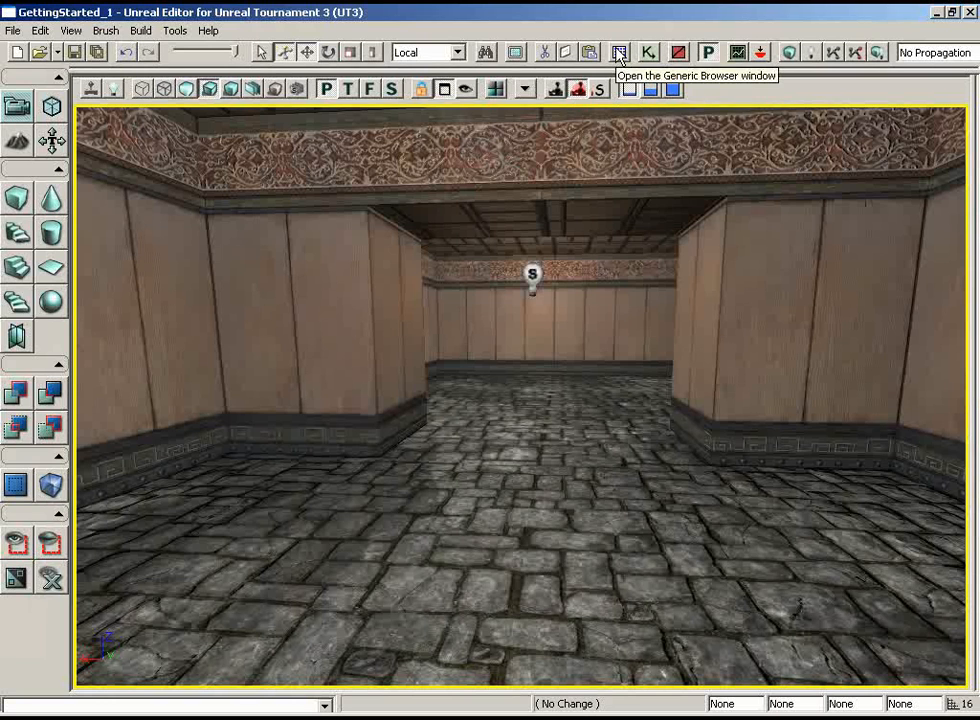
Open the Environments packages ASC_Arch2, ASC_Deco, ASC_Deco_Statue, ASC_Light, ASC_Light2 and ASC_Supports in the Generic Browser
click(620, 53)
click(36, 106)
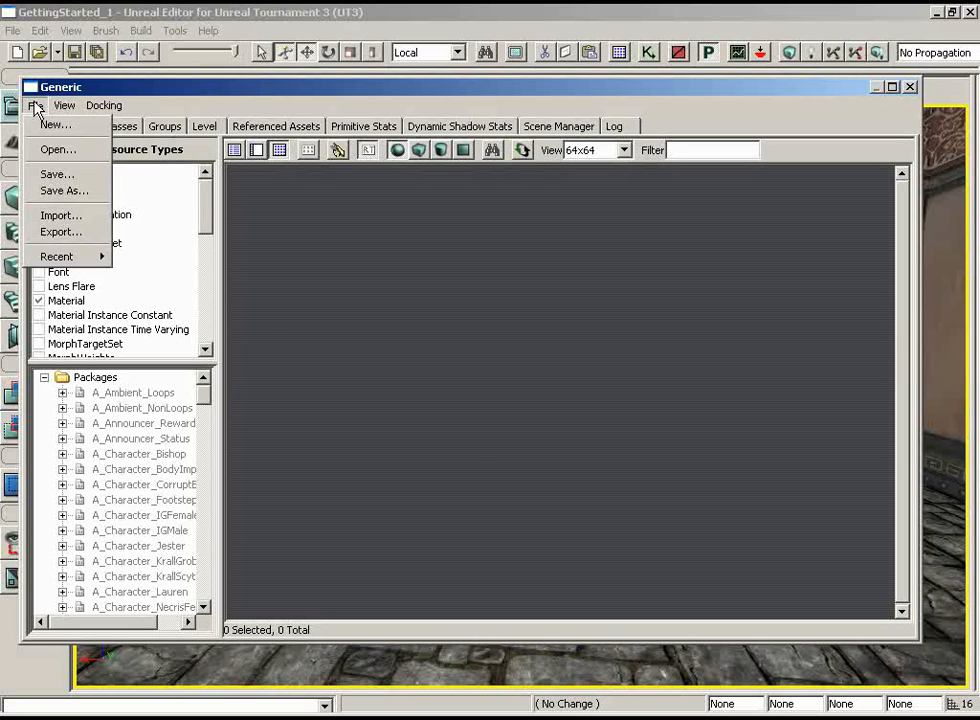
click(57, 149)
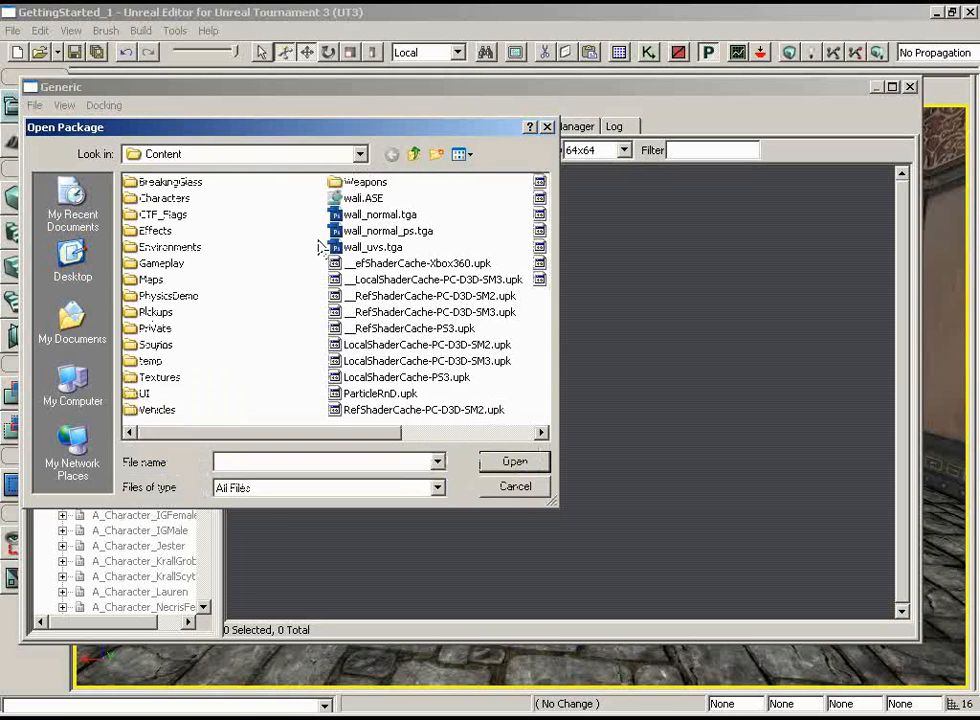
double_click(184, 252)
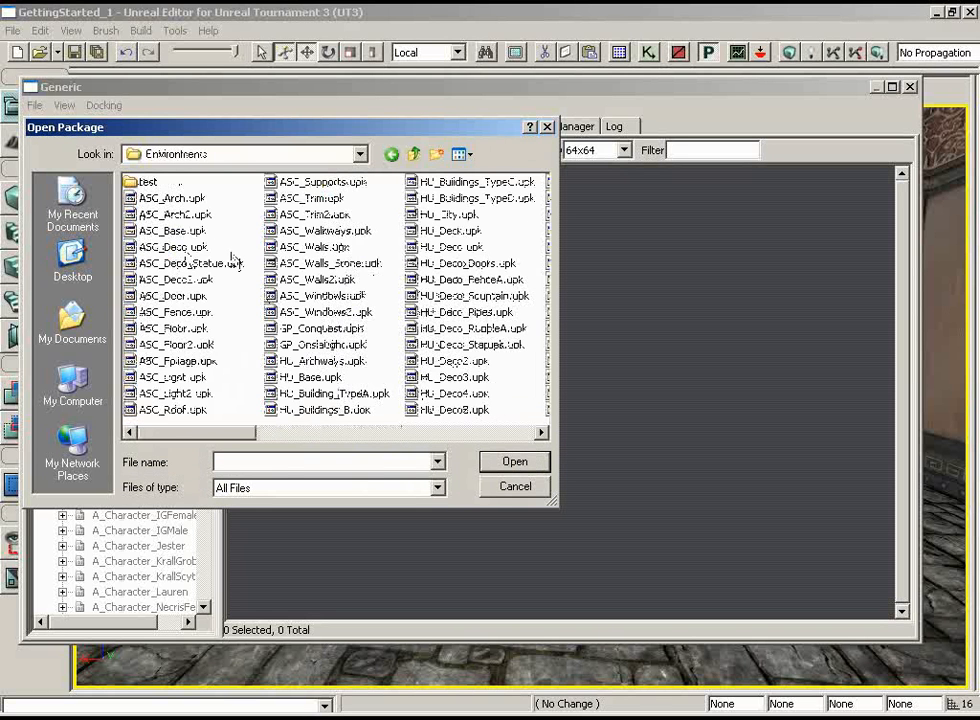
click(157, 216)
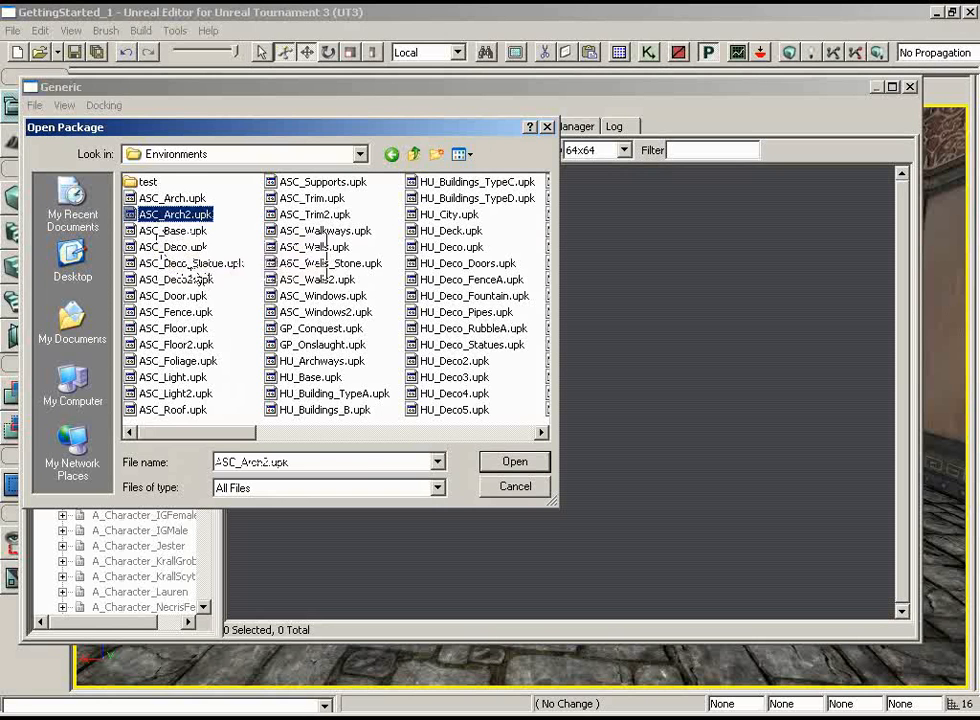
ctrl+click(175, 247)
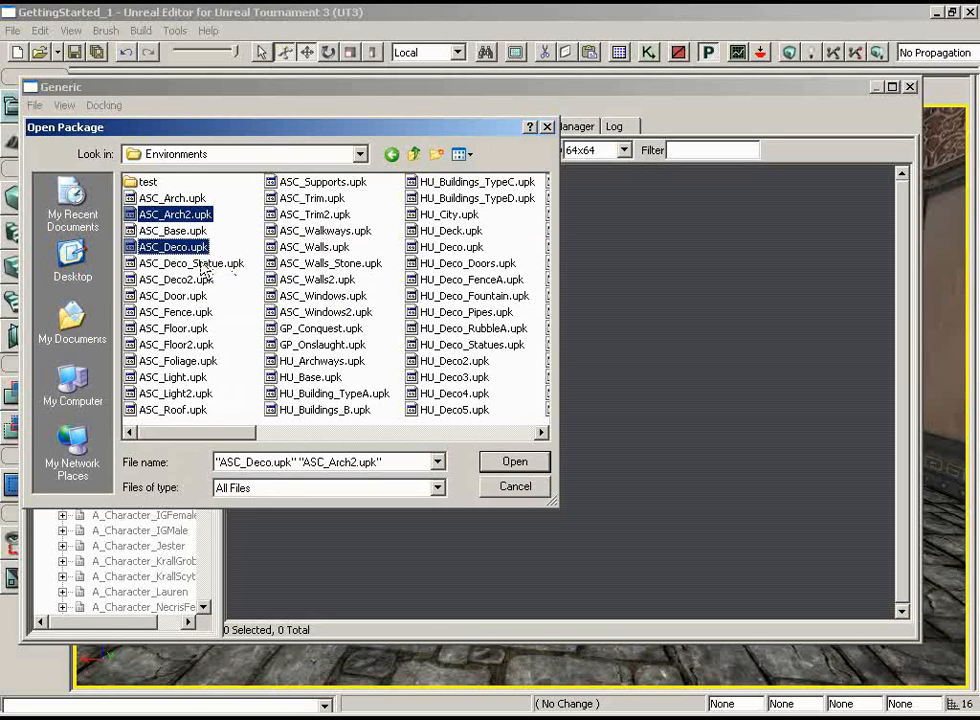
ctrl+click(190, 264)
ctrl+click(175, 377)
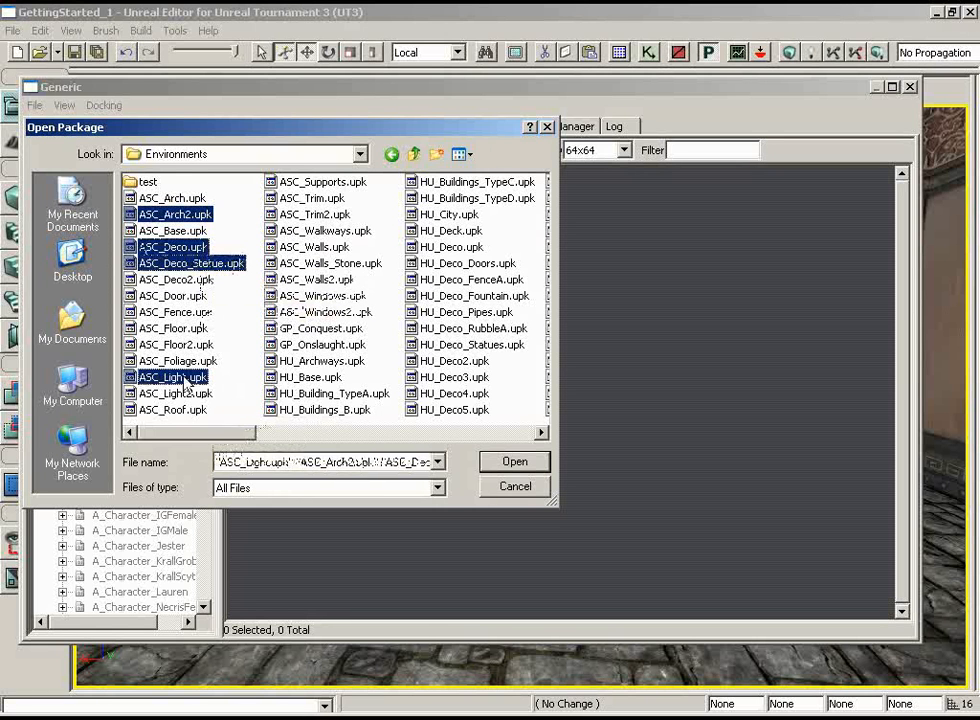
ctrl+click(323, 182)
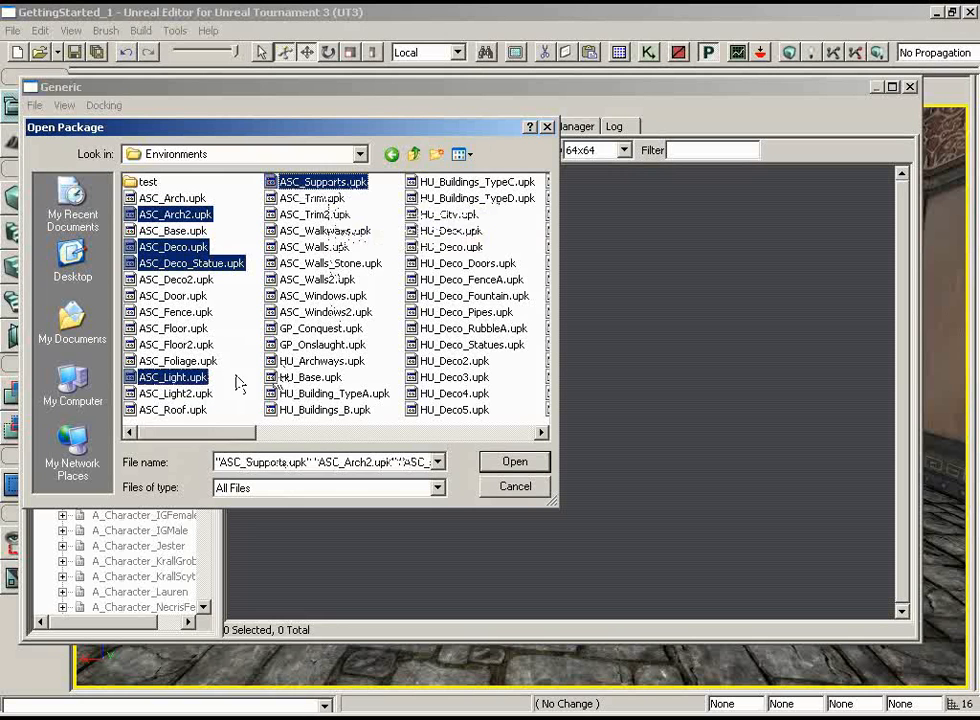
ctrl+click(175, 393)
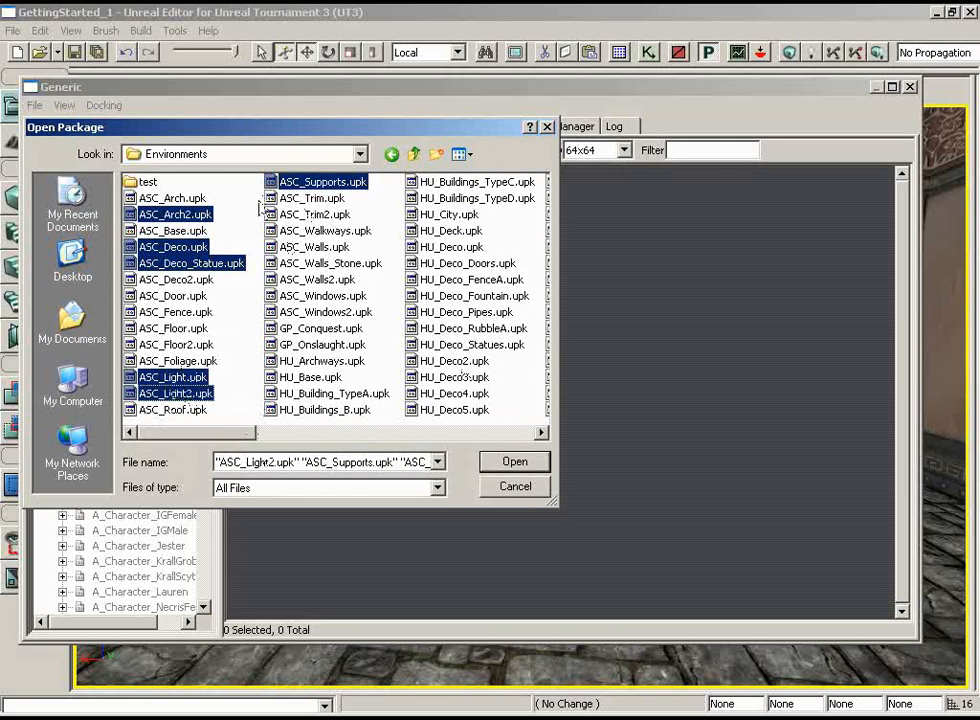
click(515, 462)
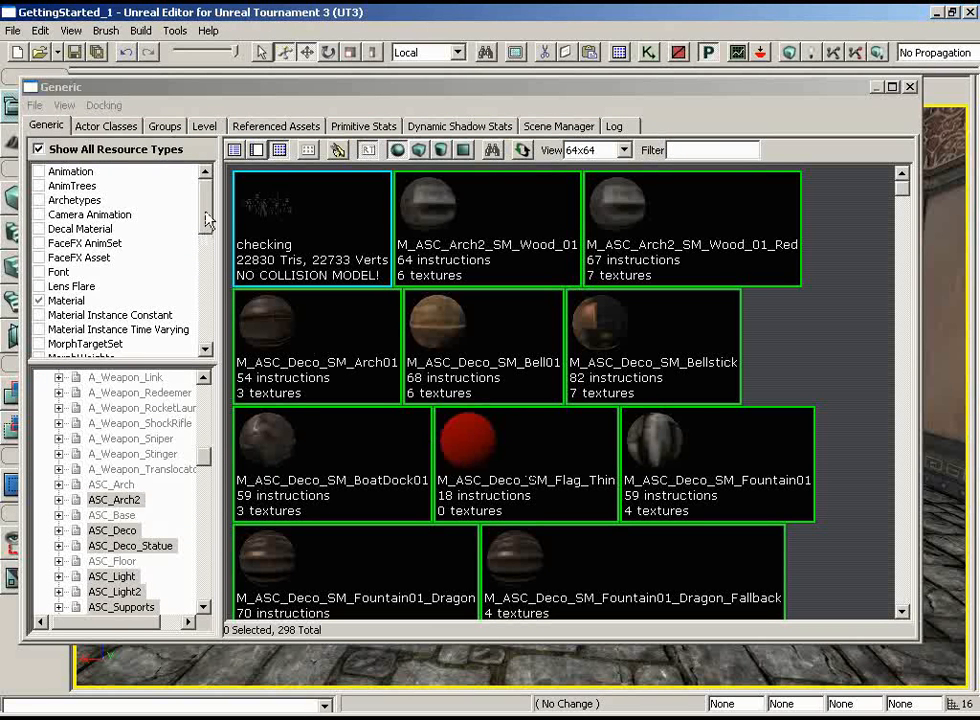
Filter the Generic Browser's resource types to Static Mesh only, excluding Material and Texture
drag(205, 212, 203, 311)
scroll(150, 200, up, 5)
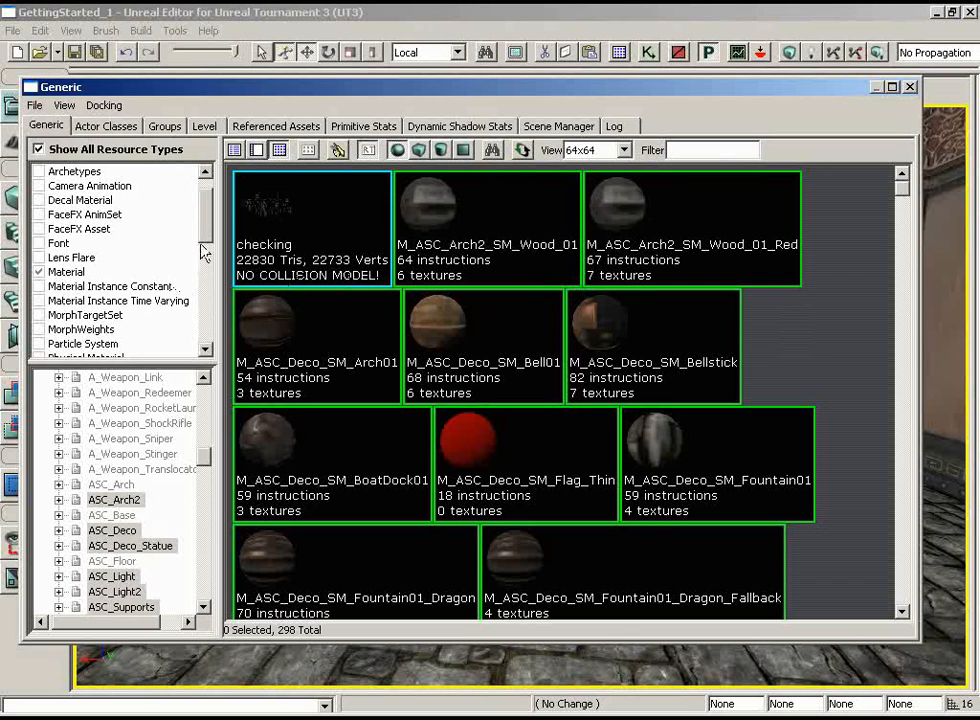
drag(203, 230, 203, 295)
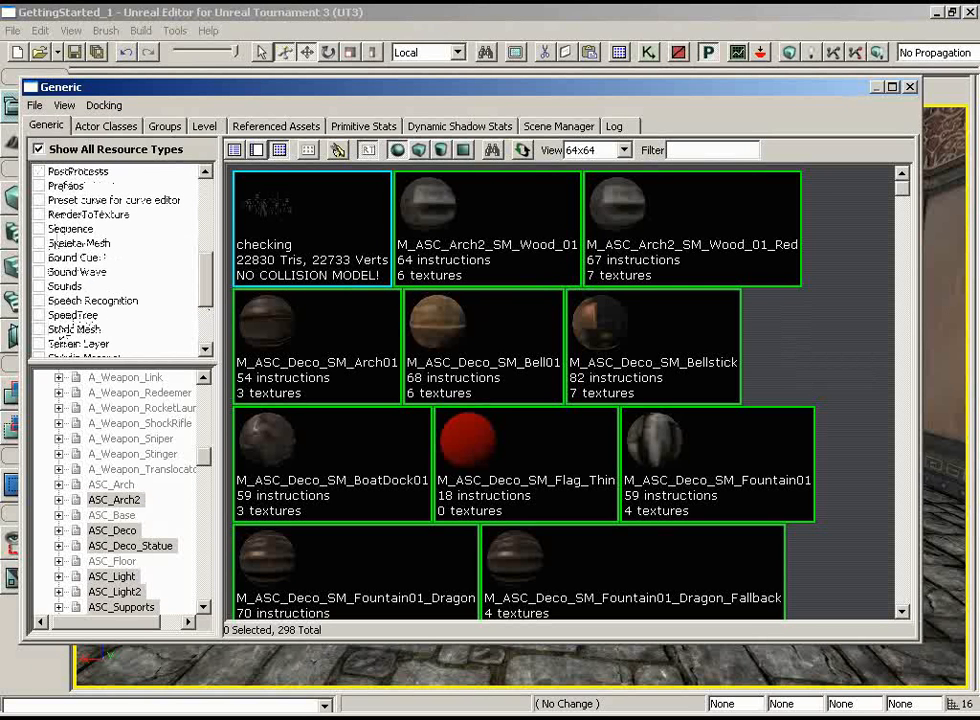
click(40, 329)
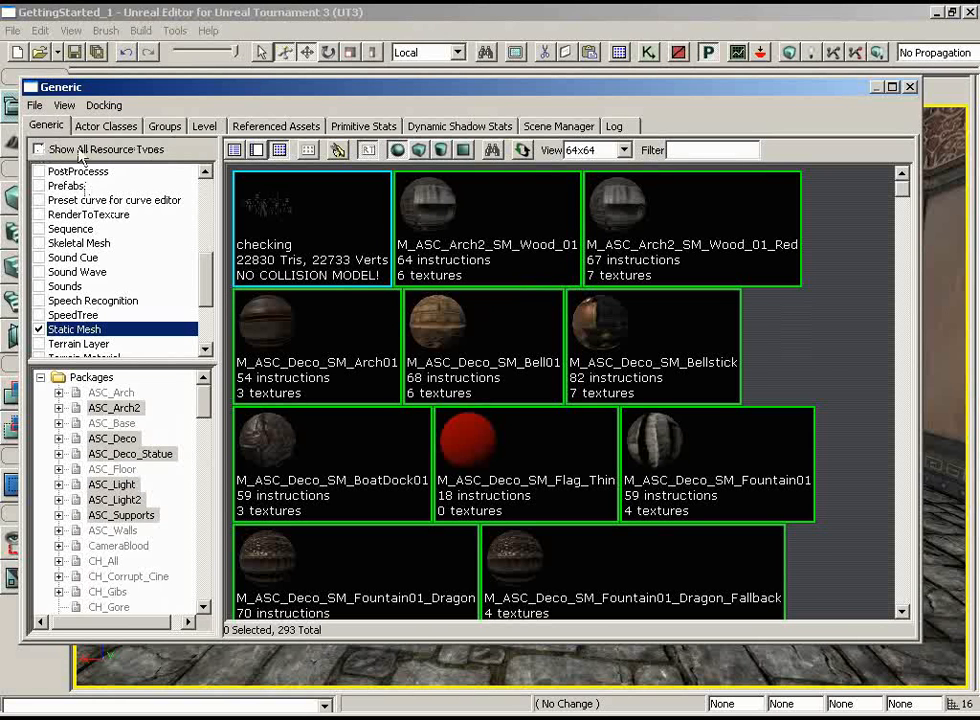
scroll(200, 250, up, 3)
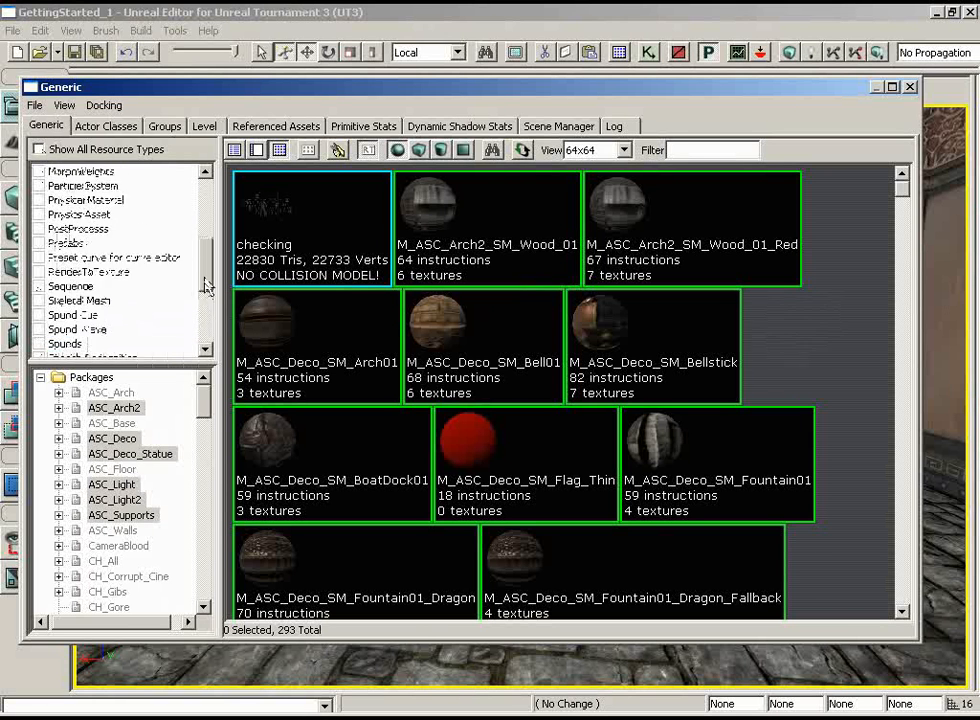
click(39, 214)
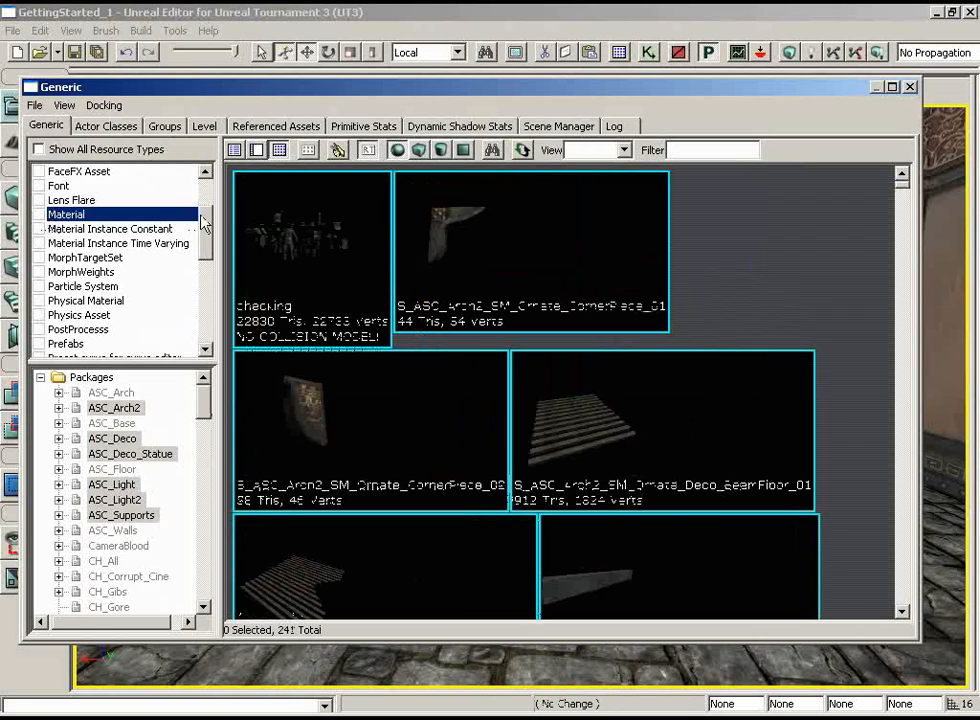
scroll(205, 258, down, 3)
scroll(205, 260, down, 3)
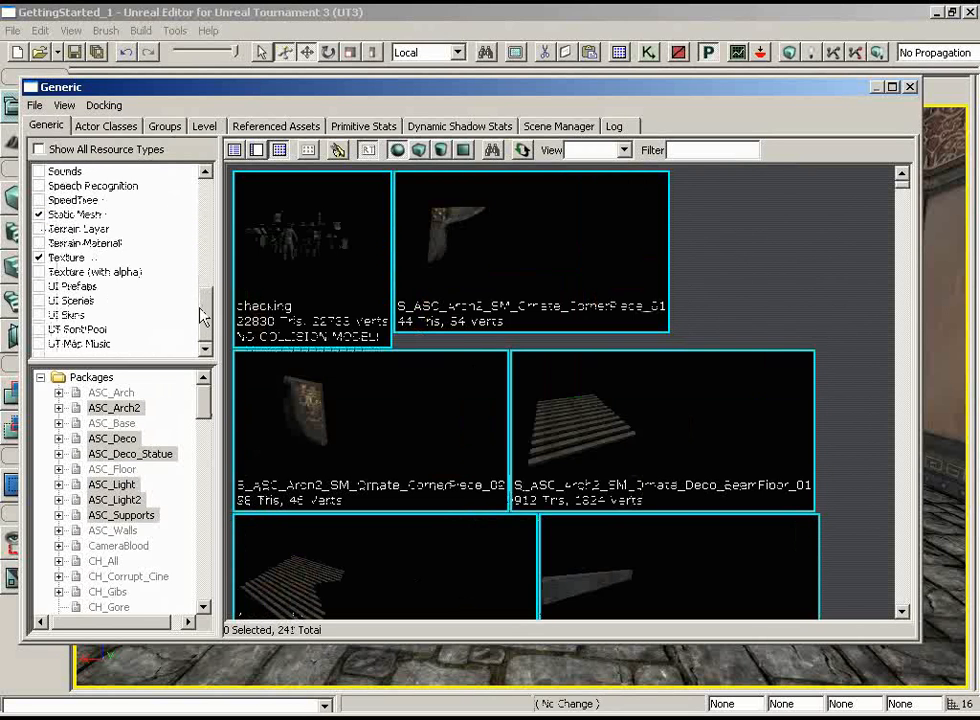
click(39, 257)
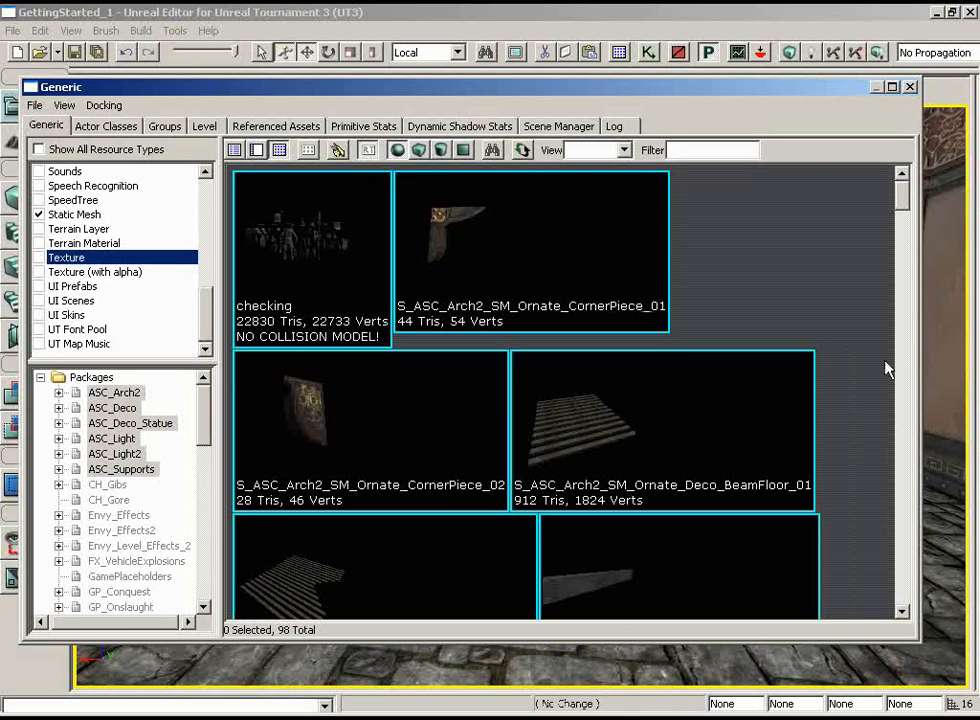
Place the static mesh S_ASC_Arch2_SM_Ornate_Deco_Beams_01 from the Generic Browser on the stone floor of the near room
scroll(868, 270, down, 3)
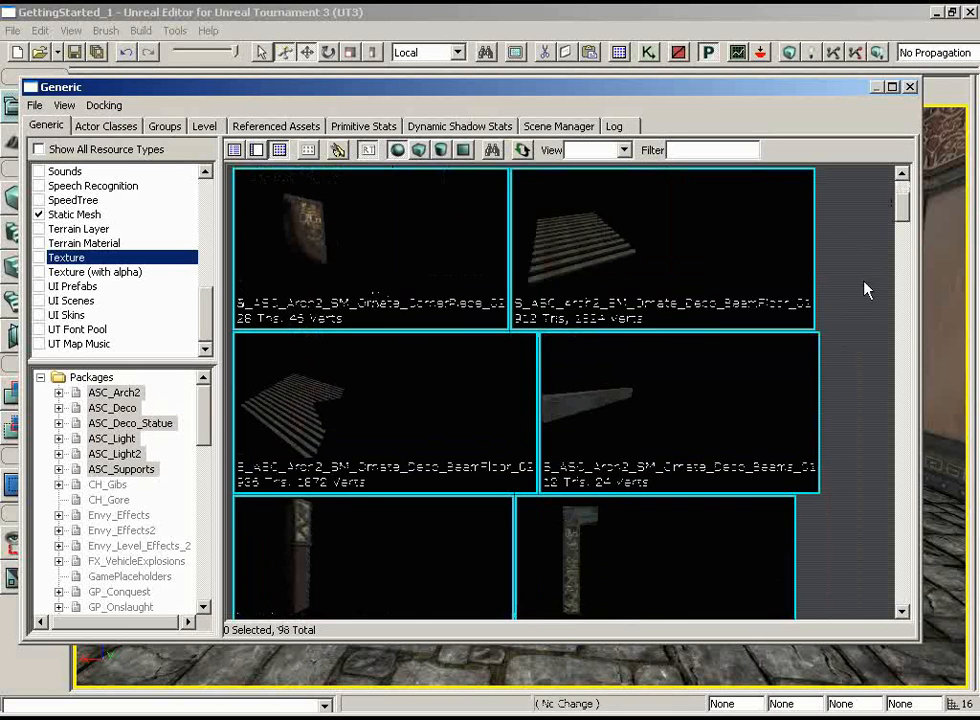
click(691, 396)
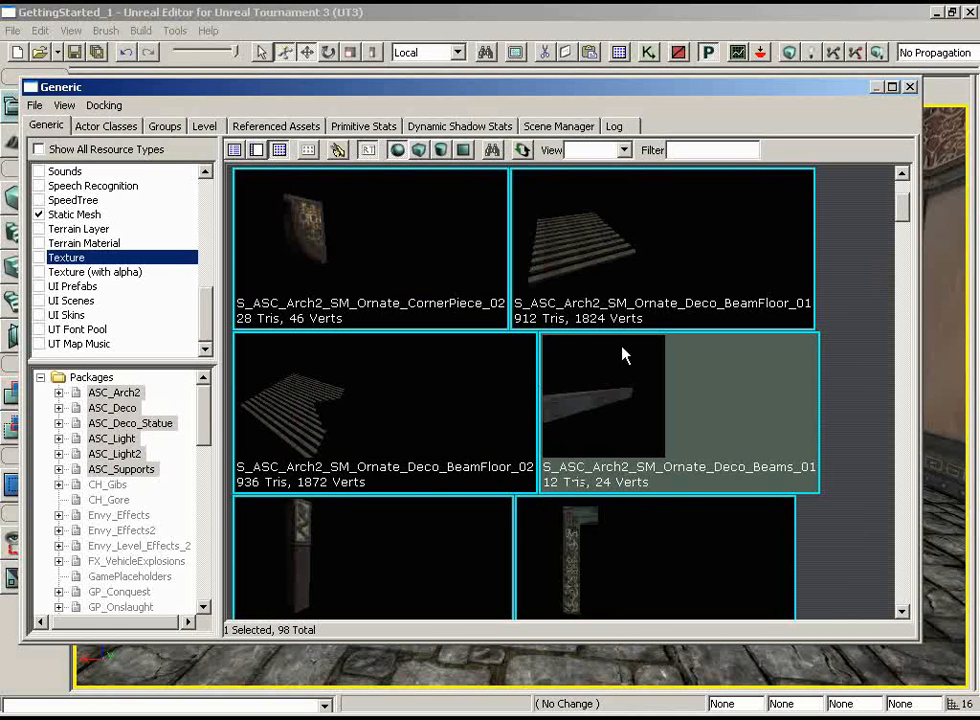
click(910, 87)
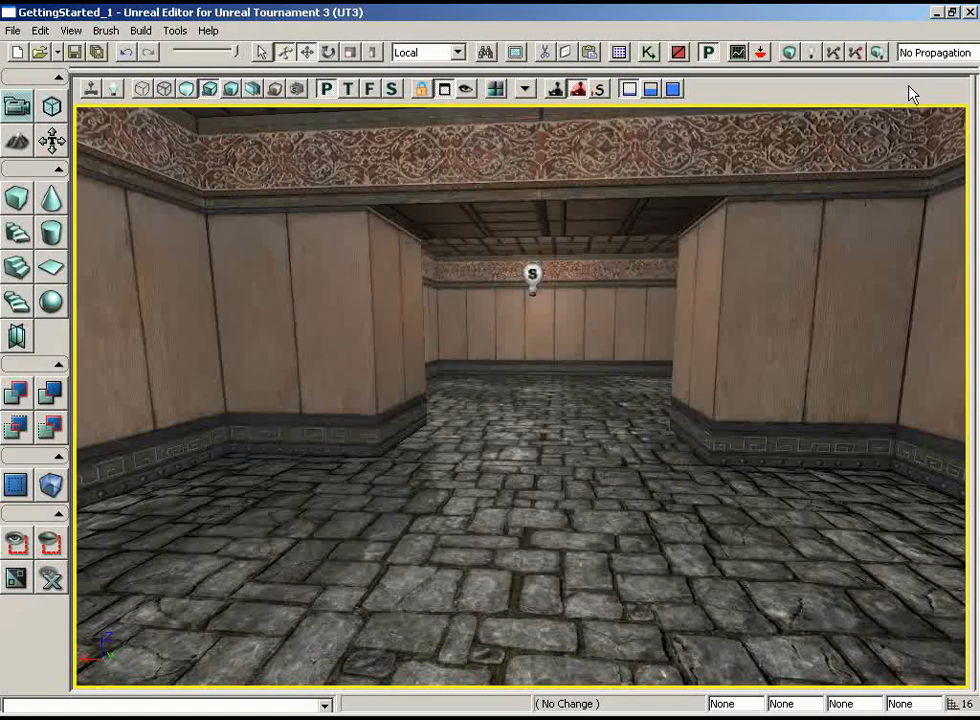
right_drag(790, 367, 430, 540)
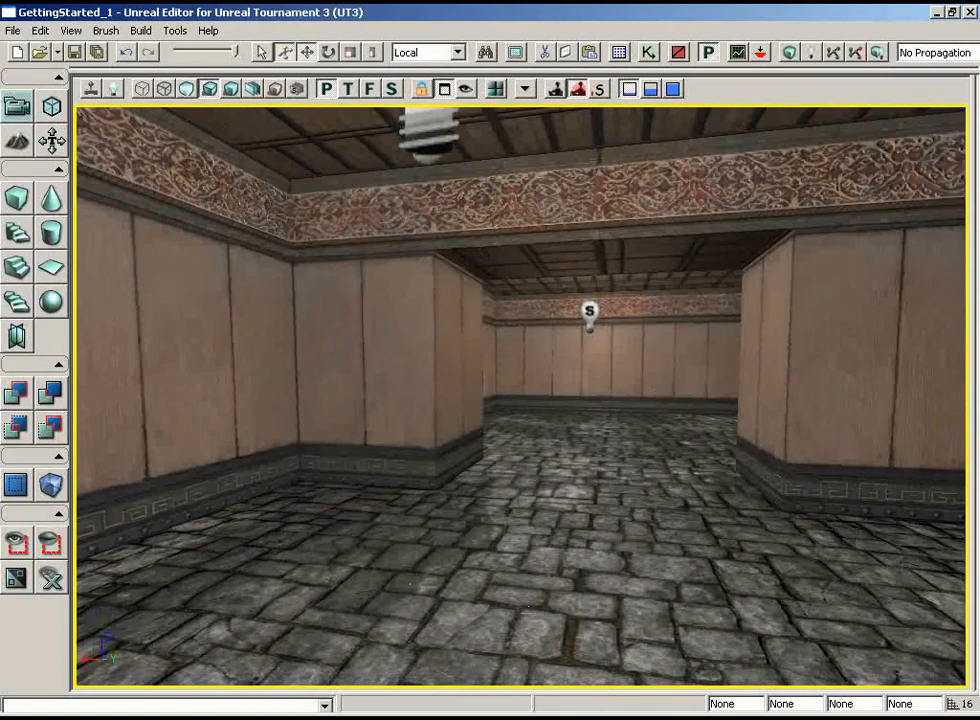
right_click(405, 542)
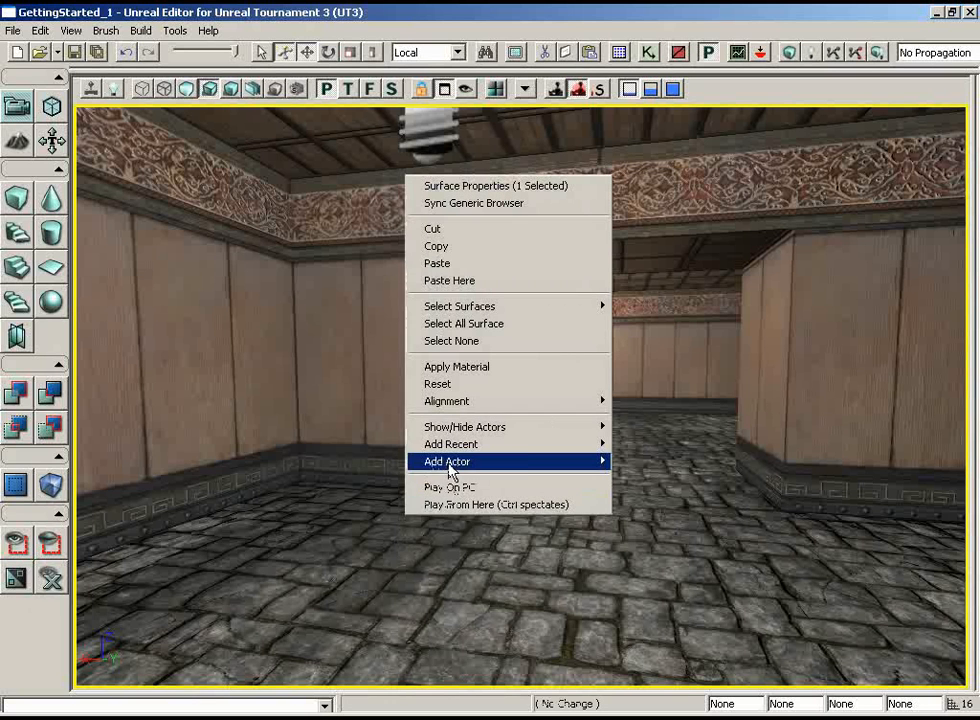
mouse_move(448, 462)
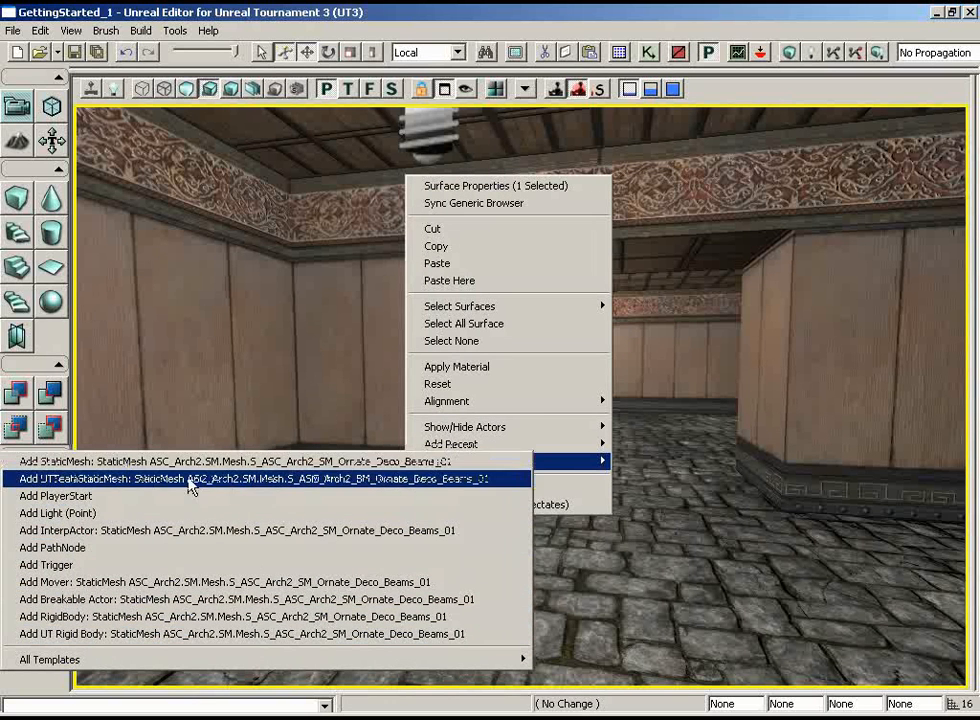
click(127, 465)
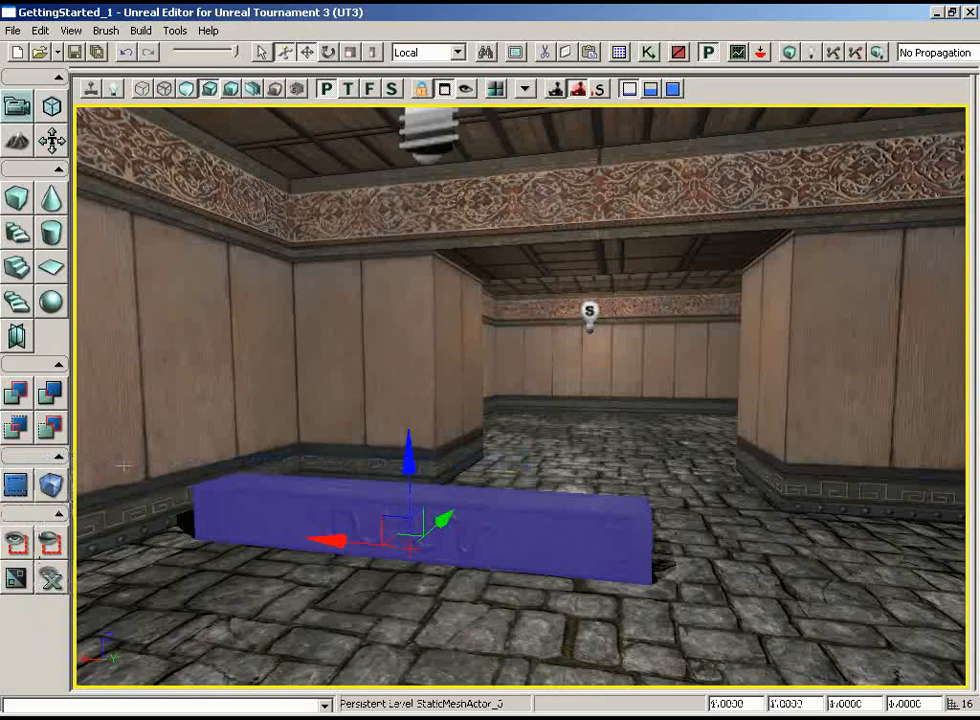
Raise the beam mesh vertically from the floor until its upper face meets the room's ceiling
click(722, 525)
drag(643, 556, 435, 555)
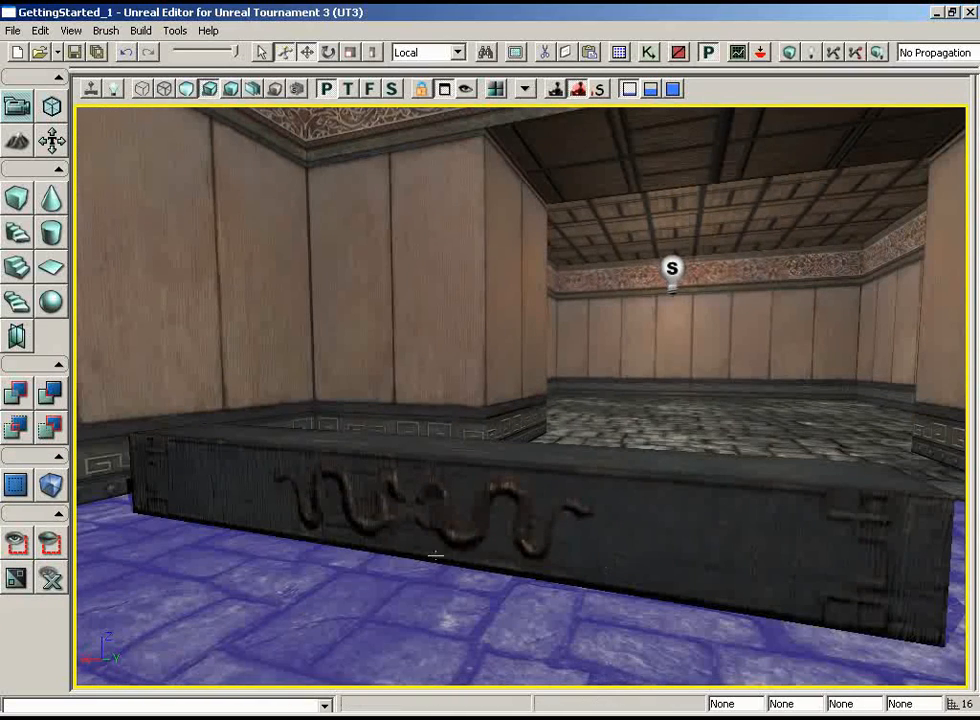
click(660, 505)
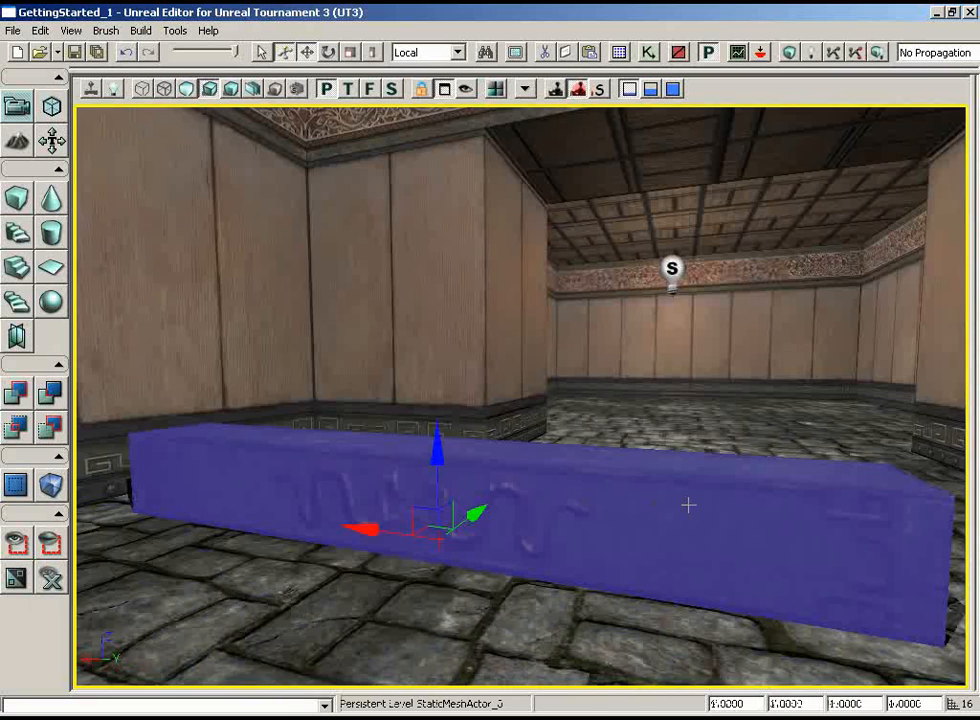
drag(688, 505, 688, 585)
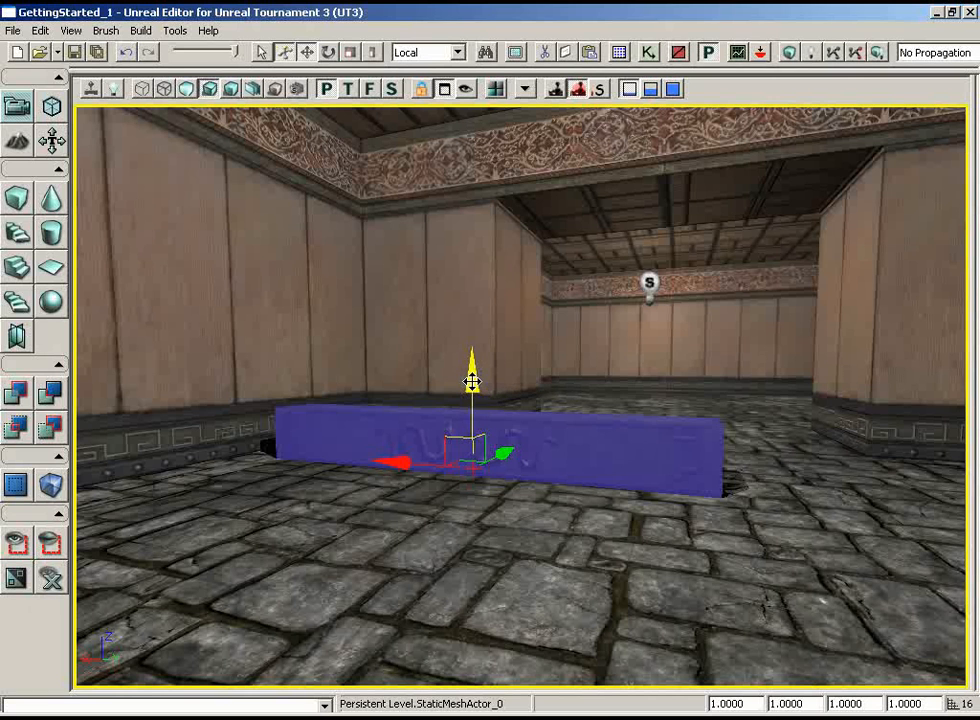
drag(471, 382, 462, 241)
middle_drag(536, 438, 532, 333)
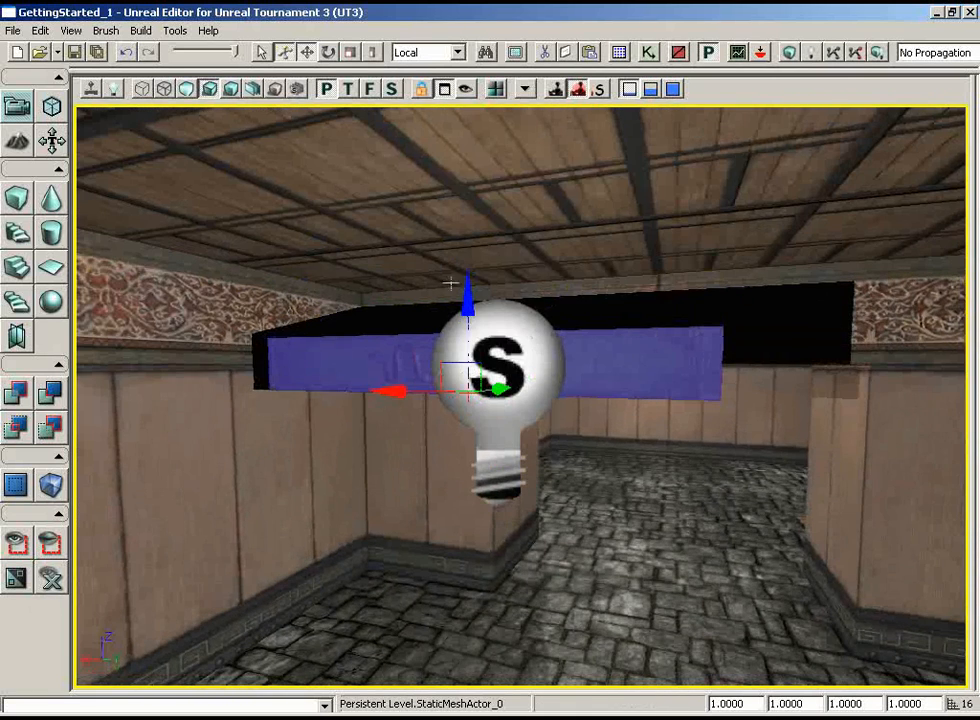
drag(466, 303, 465, 263)
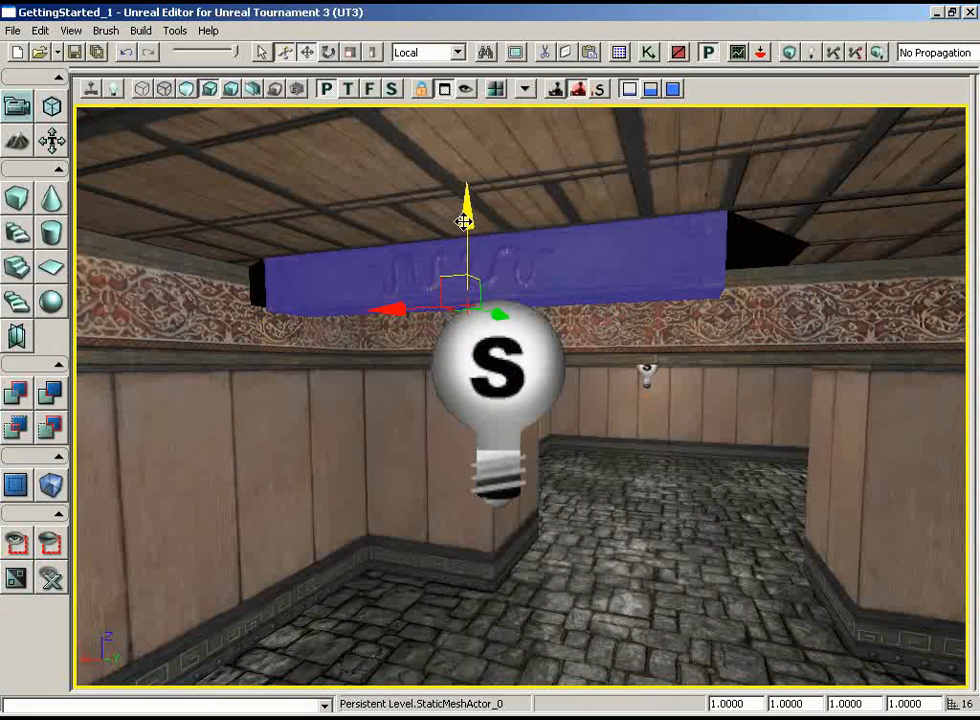
Set the drag grid size to 16
click(71, 31)
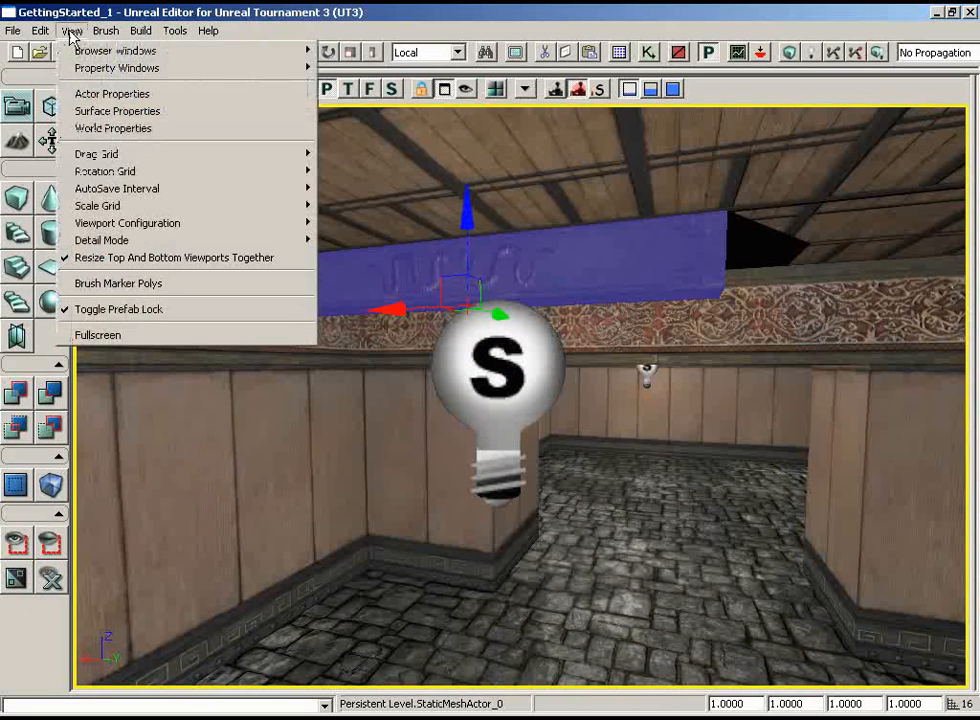
mouse_move(135, 156)
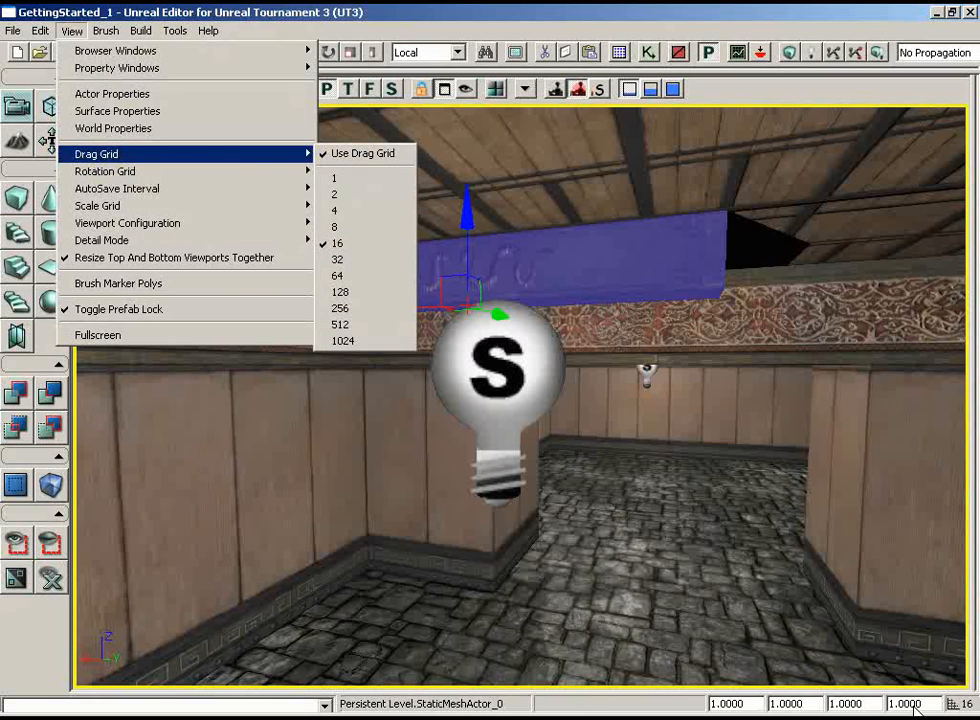
click(357, 245)
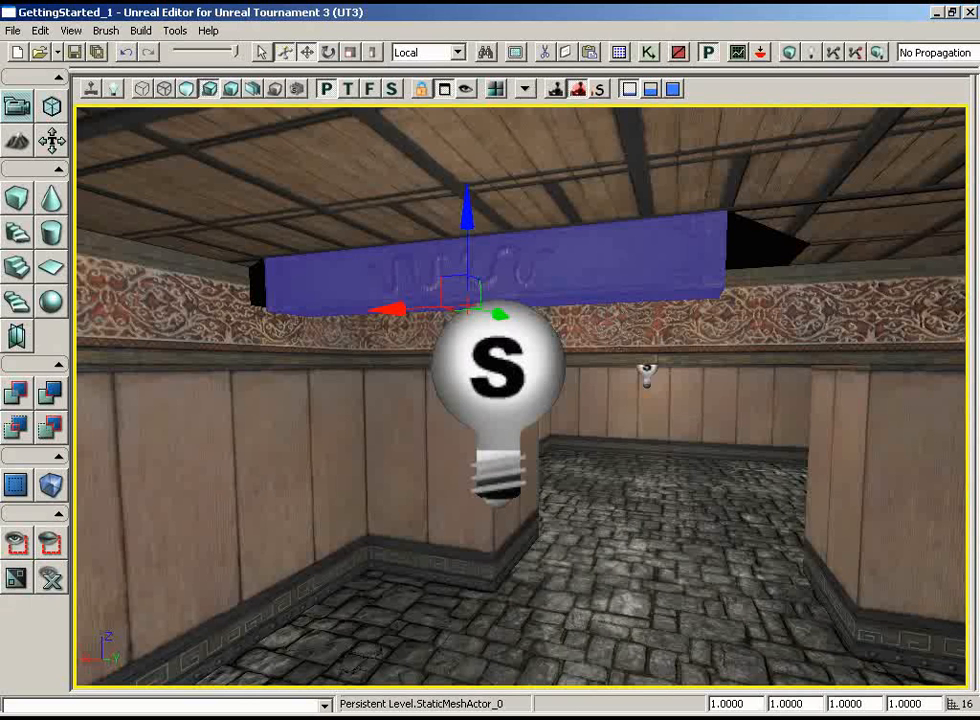
In a wireframe top view, move the beam into the room's corner flush with the doorway-side wall, and select the room's brush
click(348, 89)
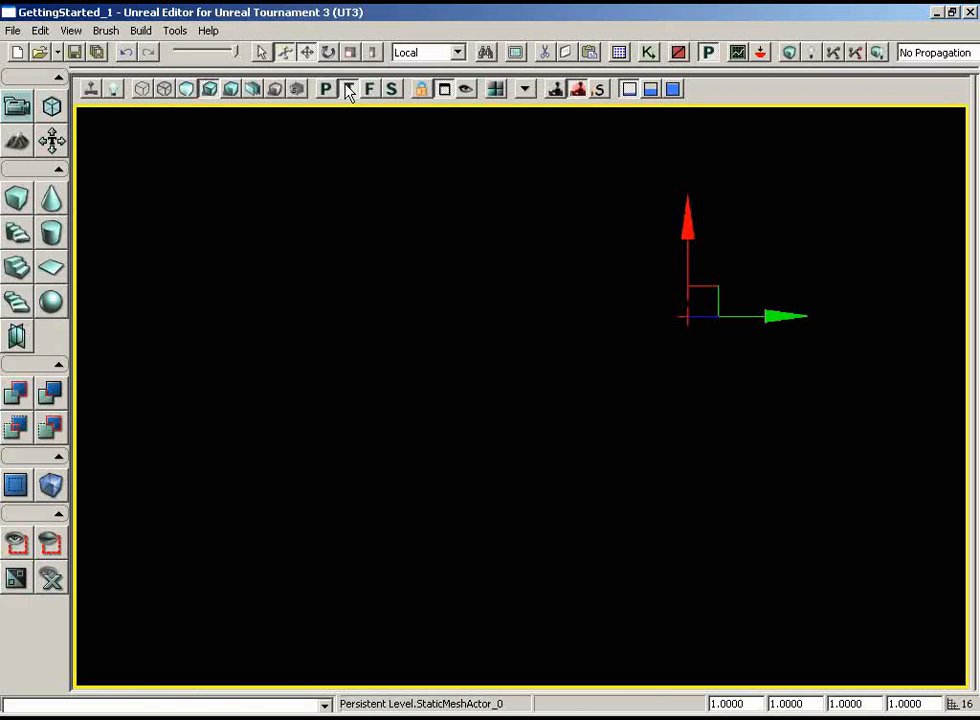
click(141, 94)
mouse_move(641, 251)
mouse_down()
mouse_move(542, 284)
mouse_move(440, 288)
mouse_up()
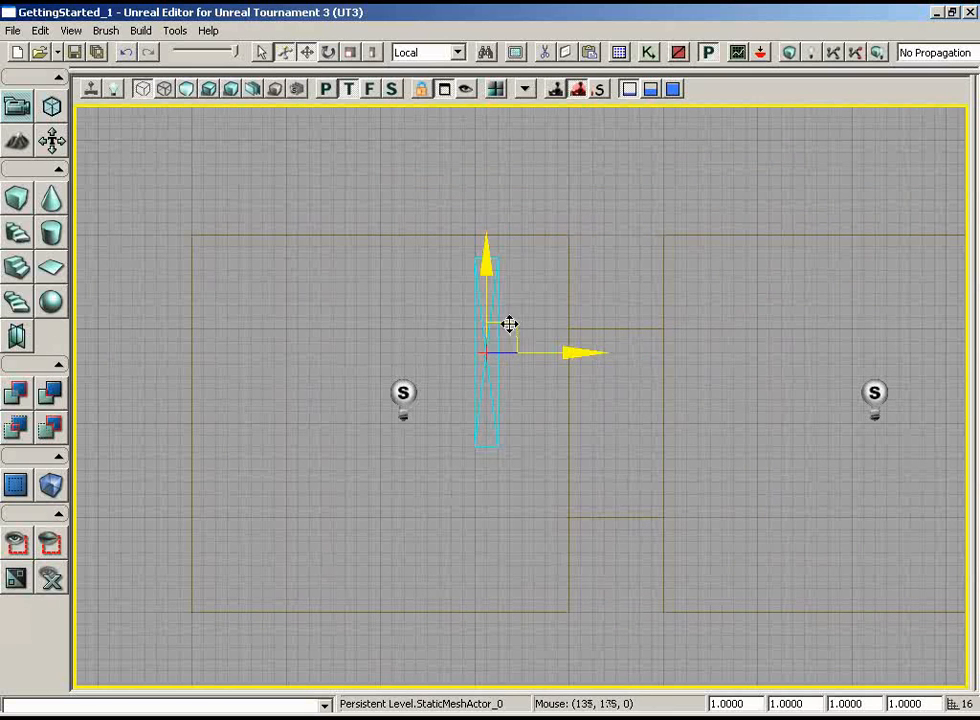
drag(510, 324, 552, 299)
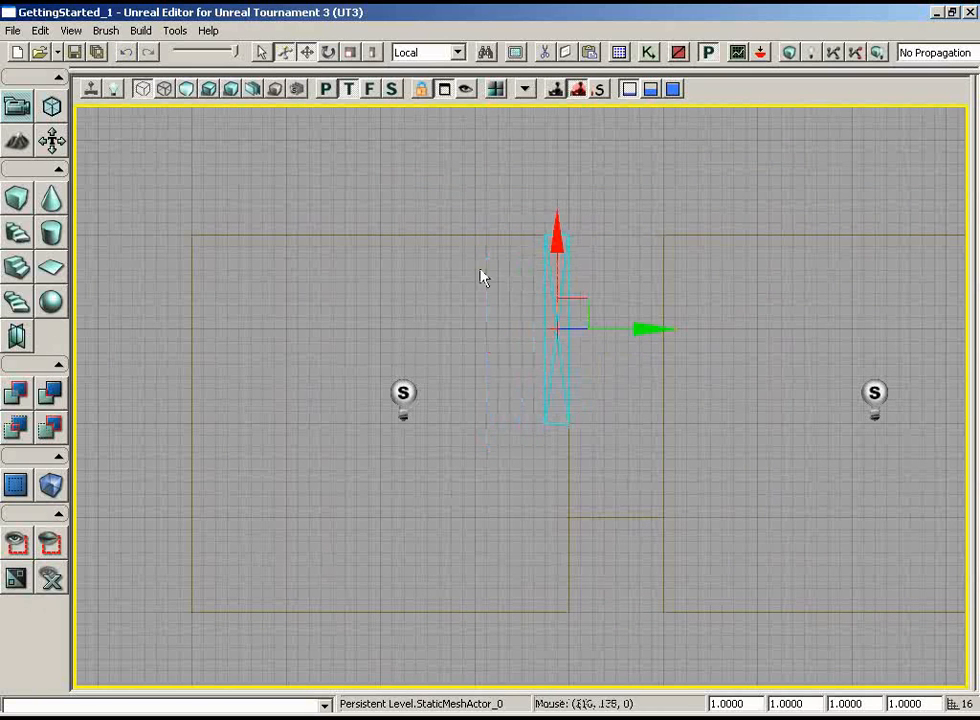
click(478, 237)
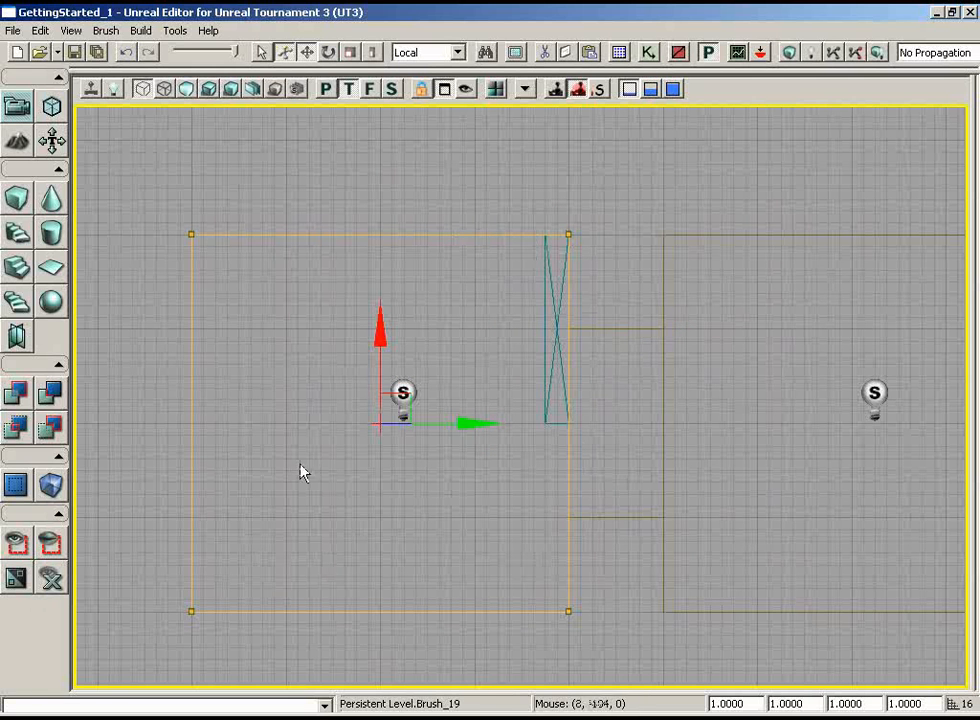
Move the beam one beam width away from the doorway-side wall and place a copy end to end with it, spanning the room
click(543, 345)
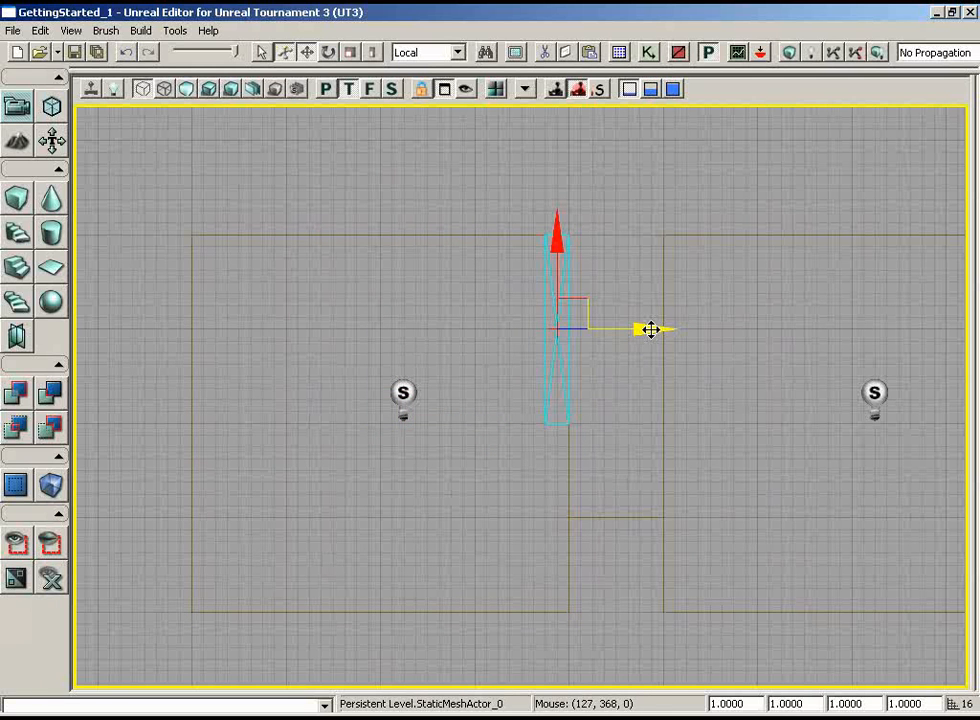
mouse_move(646, 330)
mouse_down()
mouse_move(636, 328)
mouse_move(648, 328)
mouse_up()
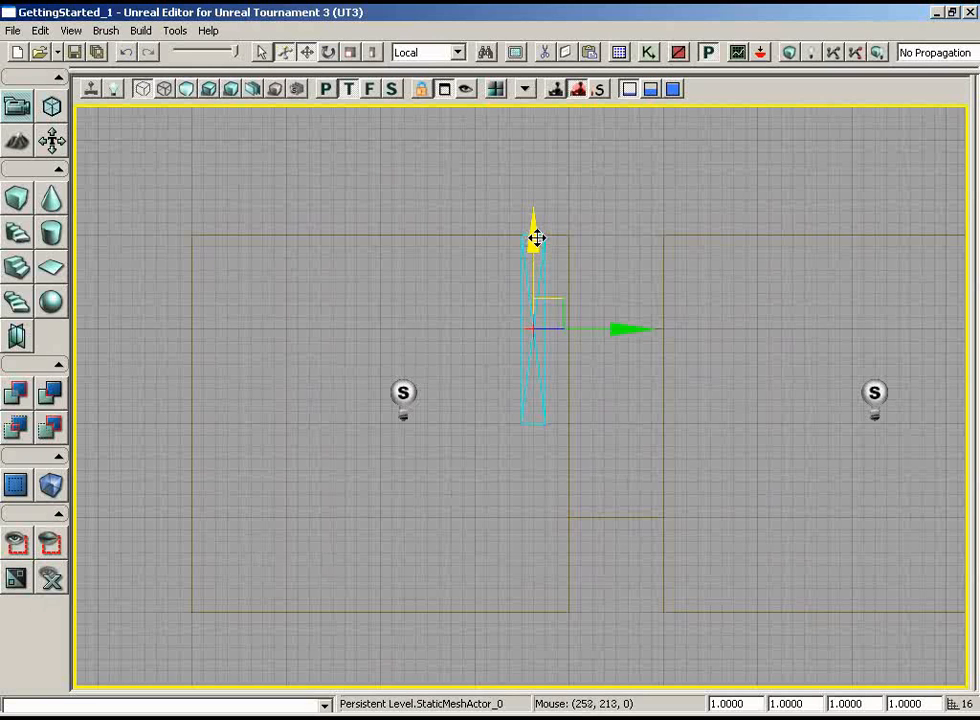
drag(535, 237, 533, 375)
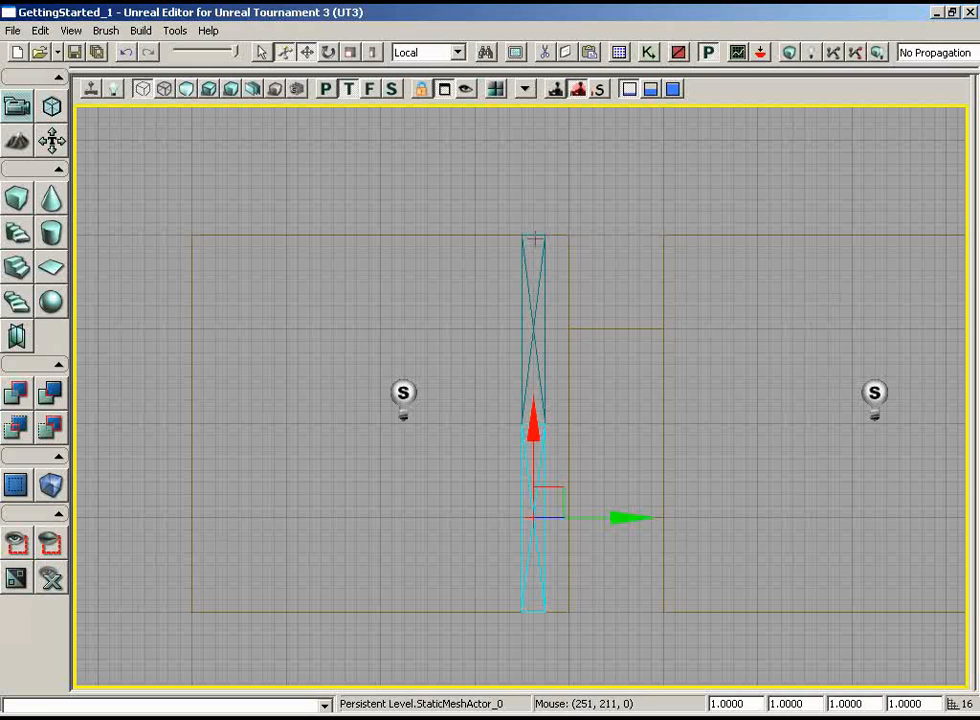
Try duplicating the second beam in place with the Duplicate command, shifting one copy aside, and delete the duplicates
key(ctrl+w)
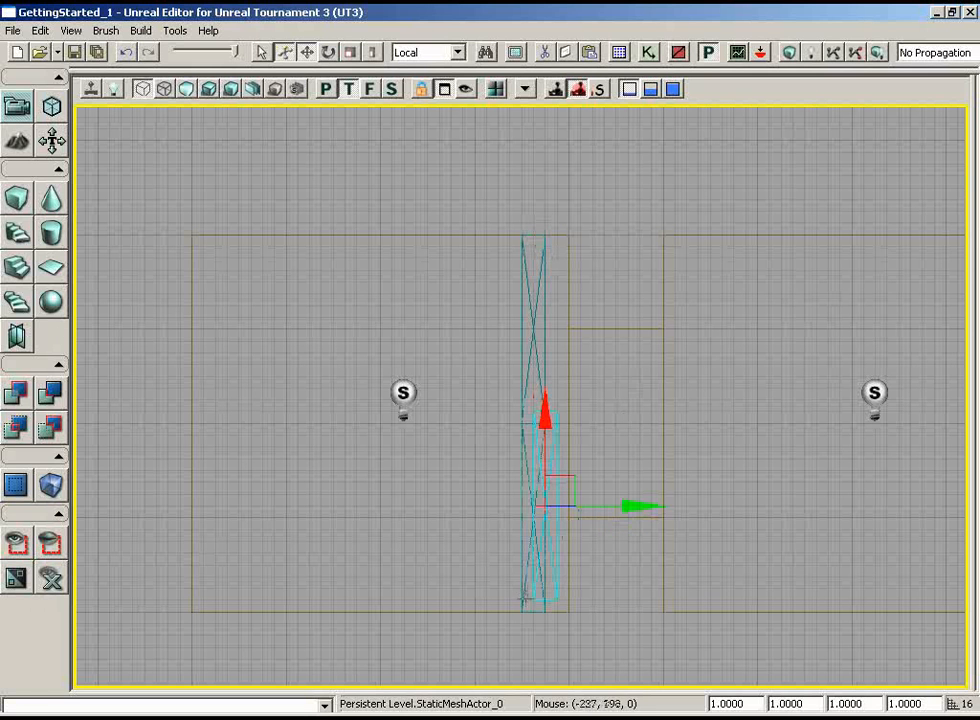
drag(575, 477, 509, 478)
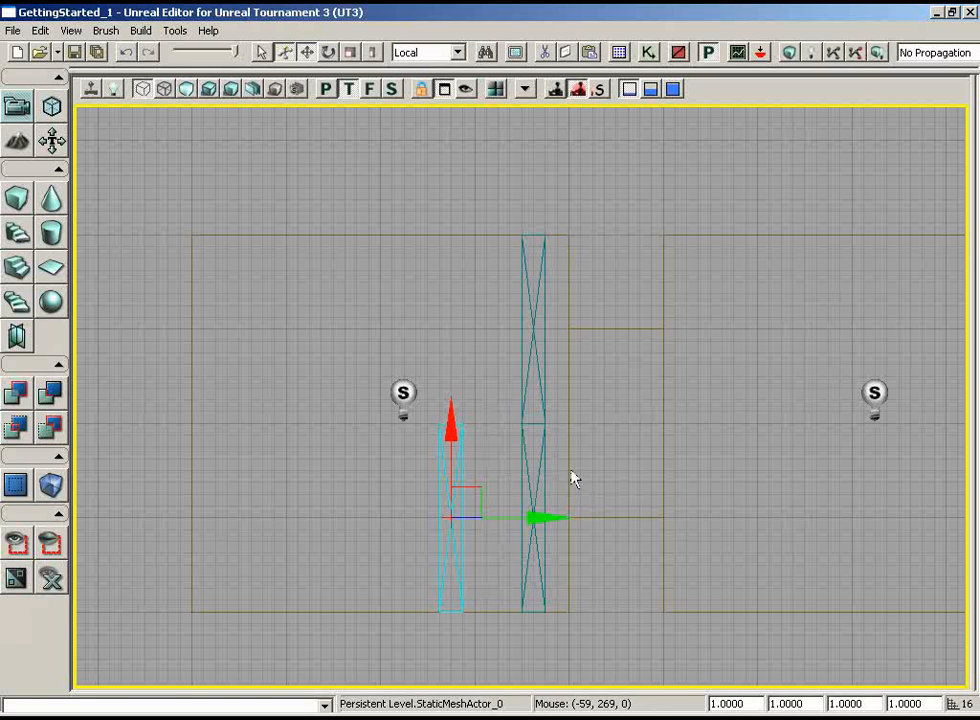
key(Delete)
click(538, 475)
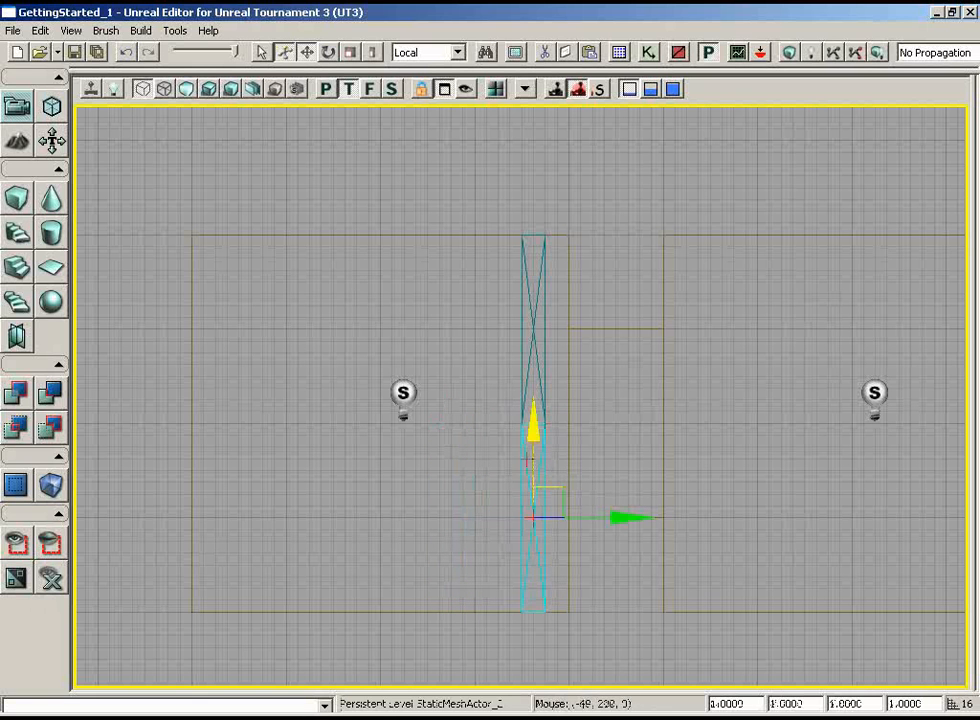
click(39, 34)
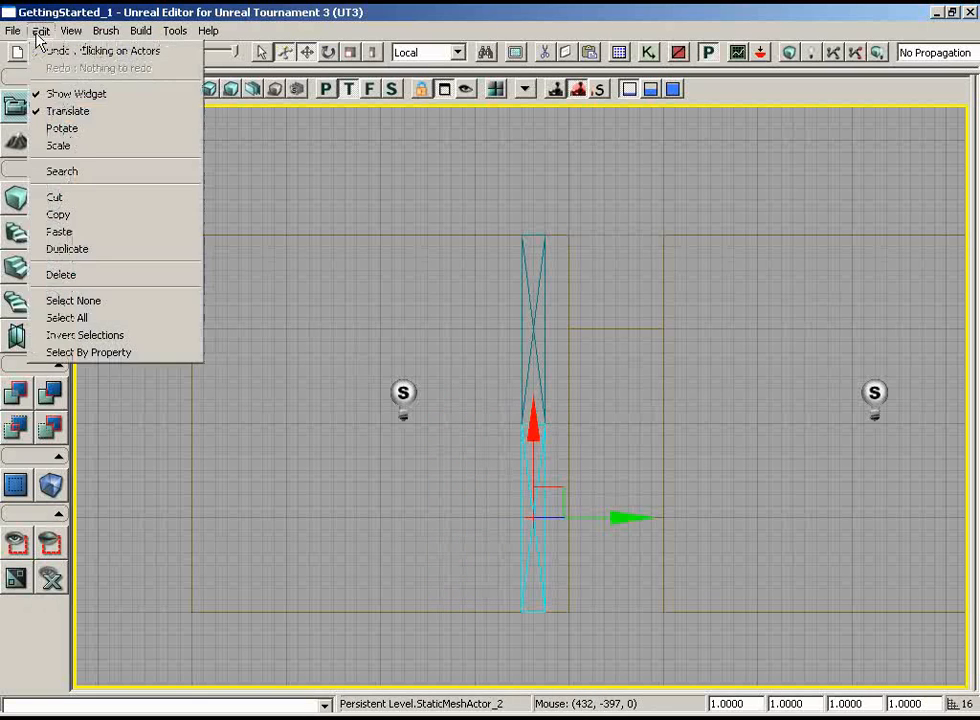
click(68, 252)
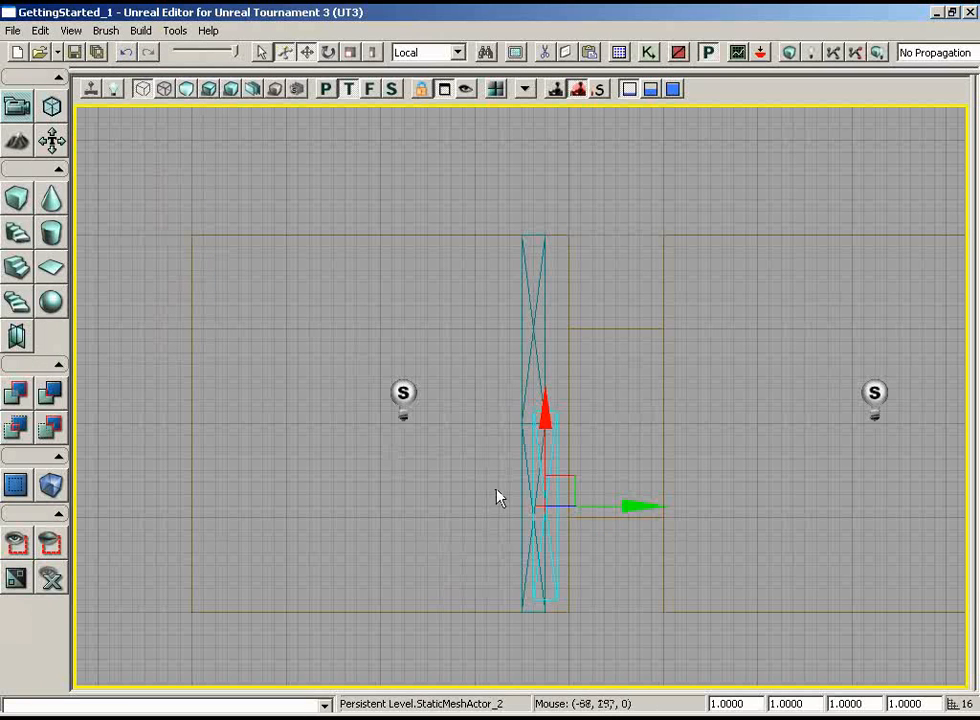
key(Delete)
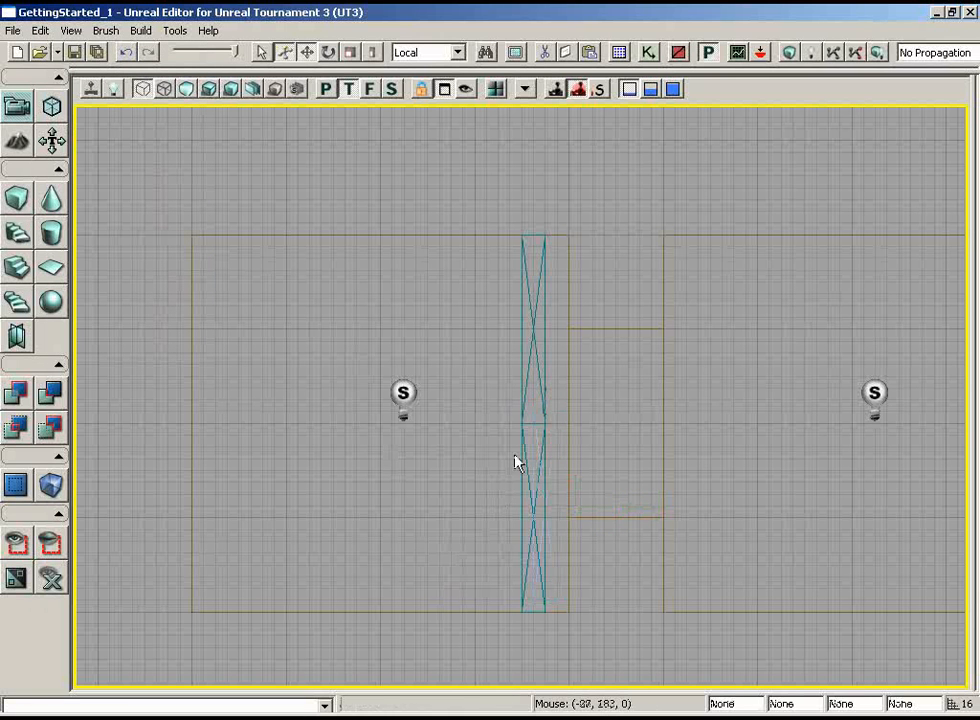
Select both beams and copy the pair twice across the room to form three evenly spaced, parallel ceiling rows
click(521, 390)
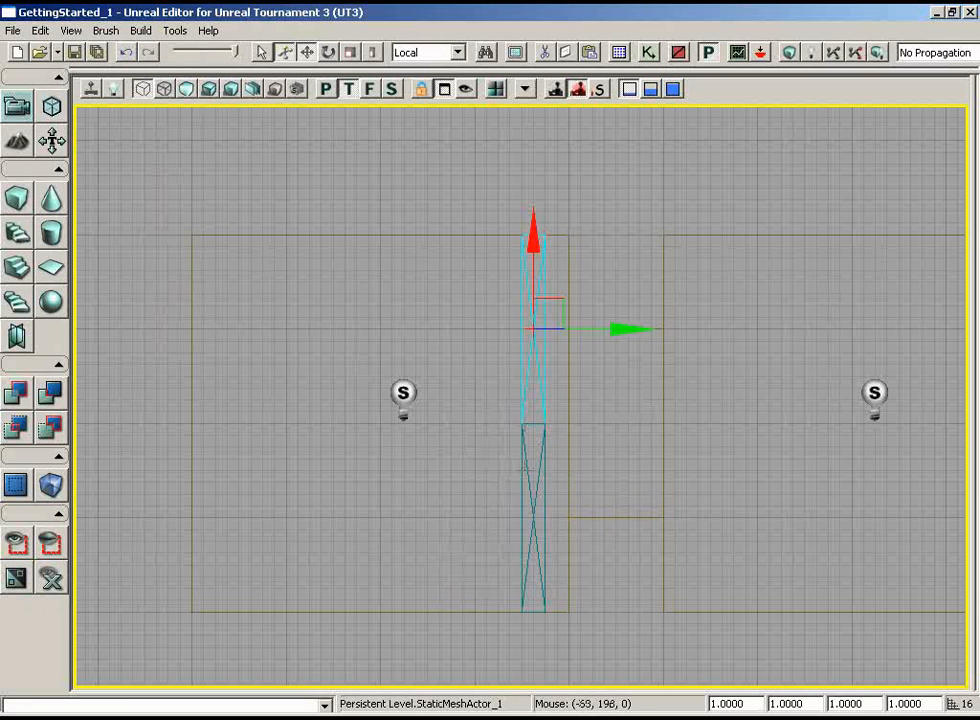
ctrl+click(522, 469)
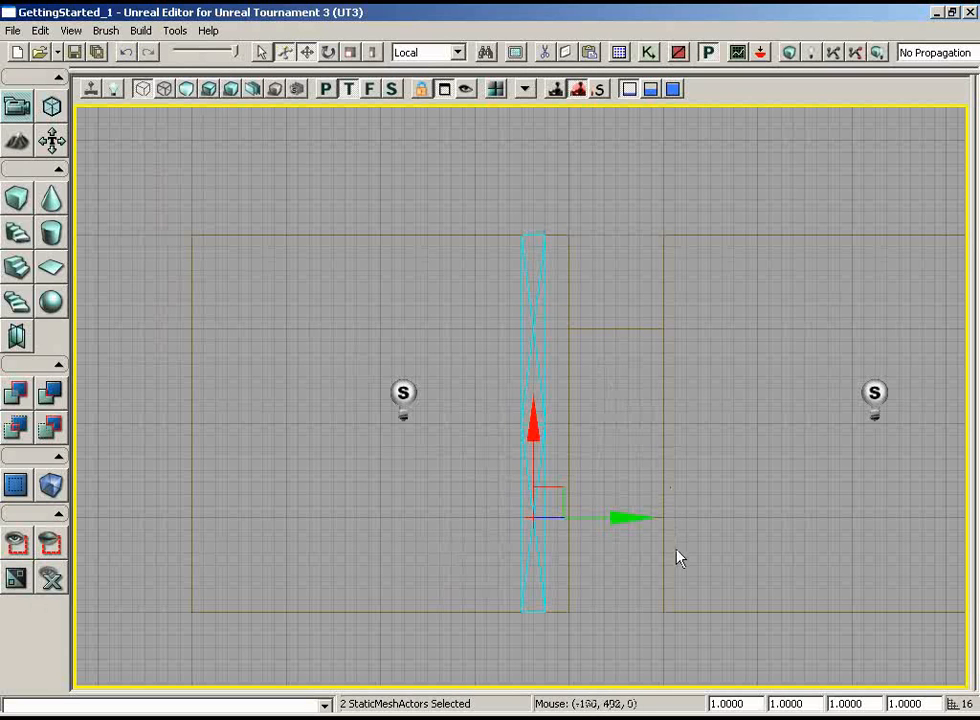
drag(627, 520, 573, 516)
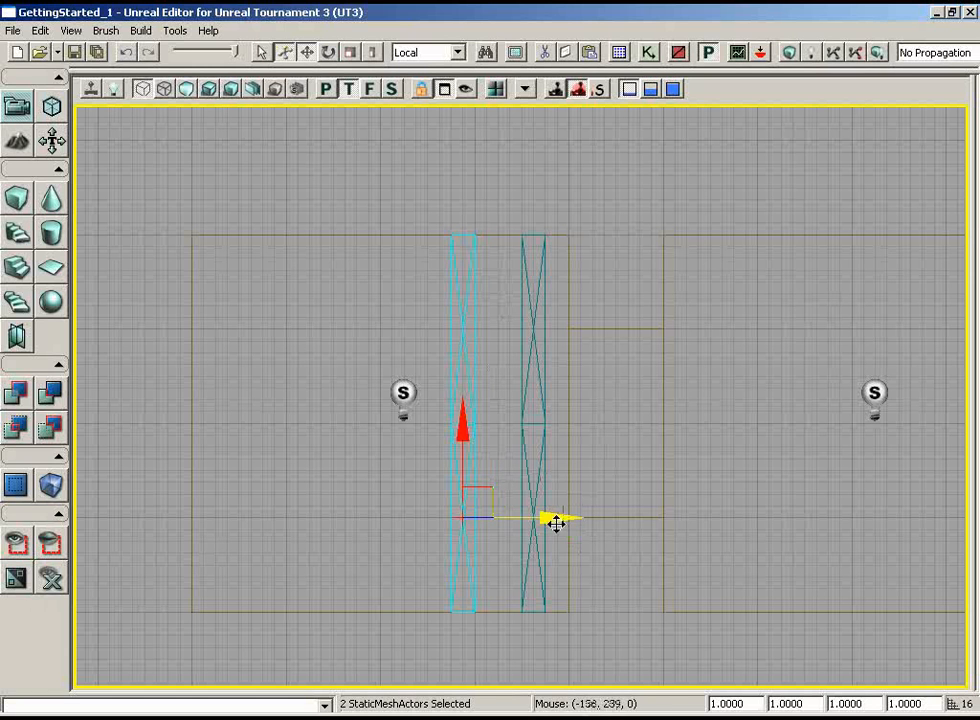
alt+drag(553, 521, 513, 516)
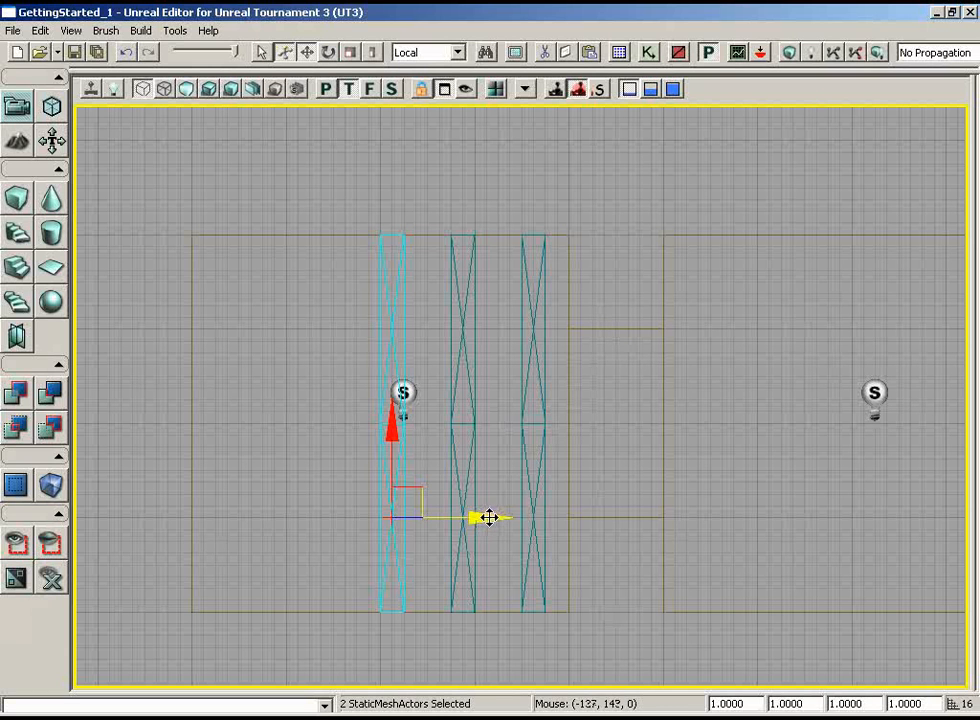
Copy the beam pair twice more toward the wall opposite the doorway, and remove both extra rows
drag(486, 516, 378, 508)
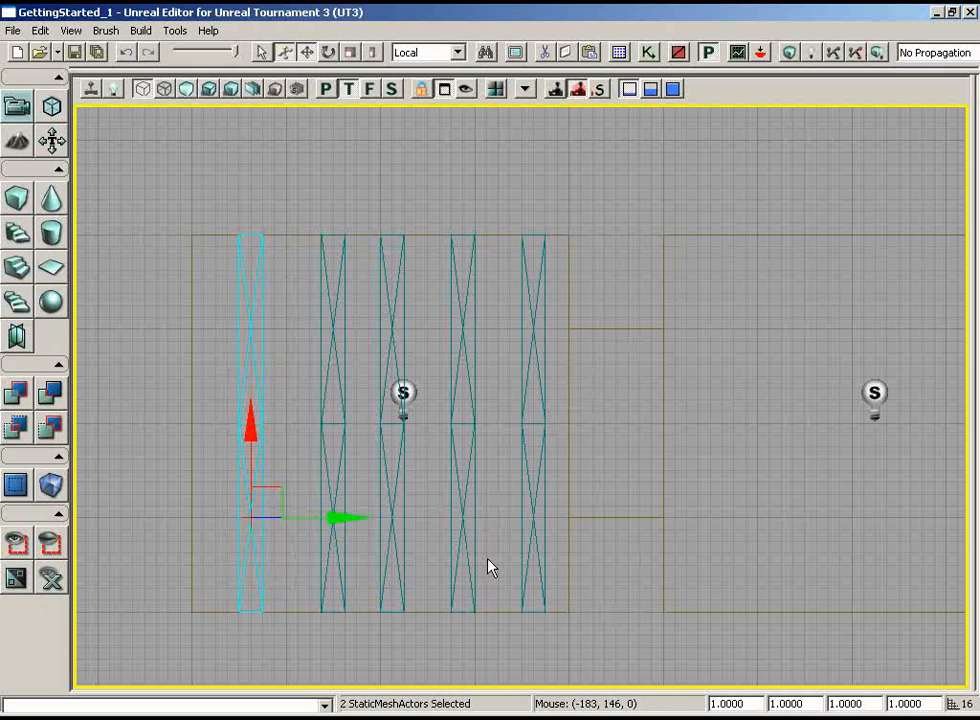
key(ctrl+z)
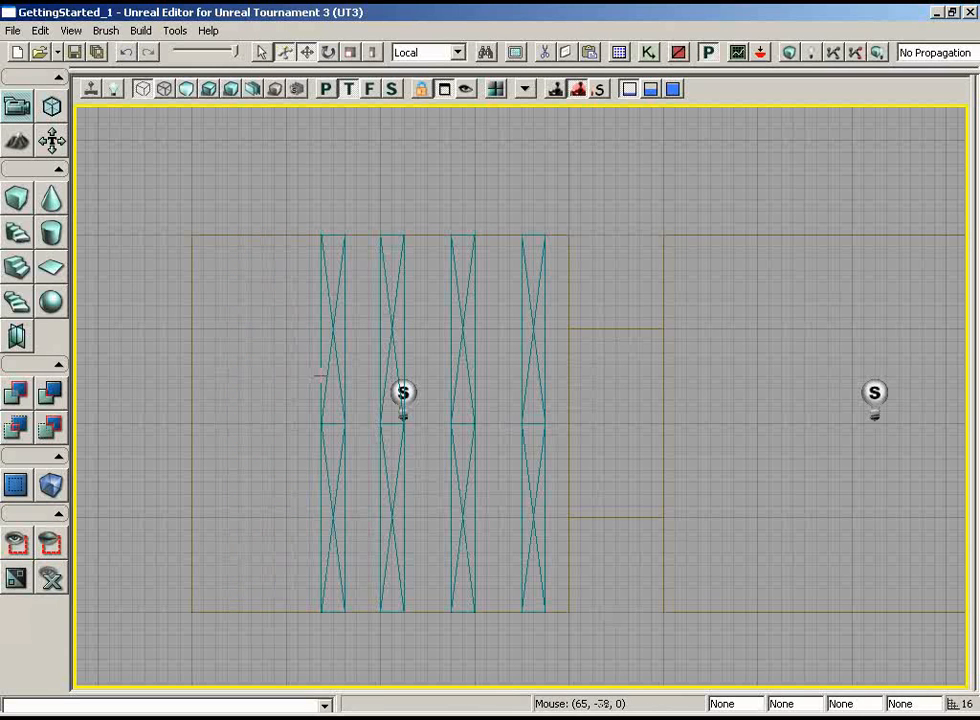
click(322, 376)
key(Delete)
click(322, 444)
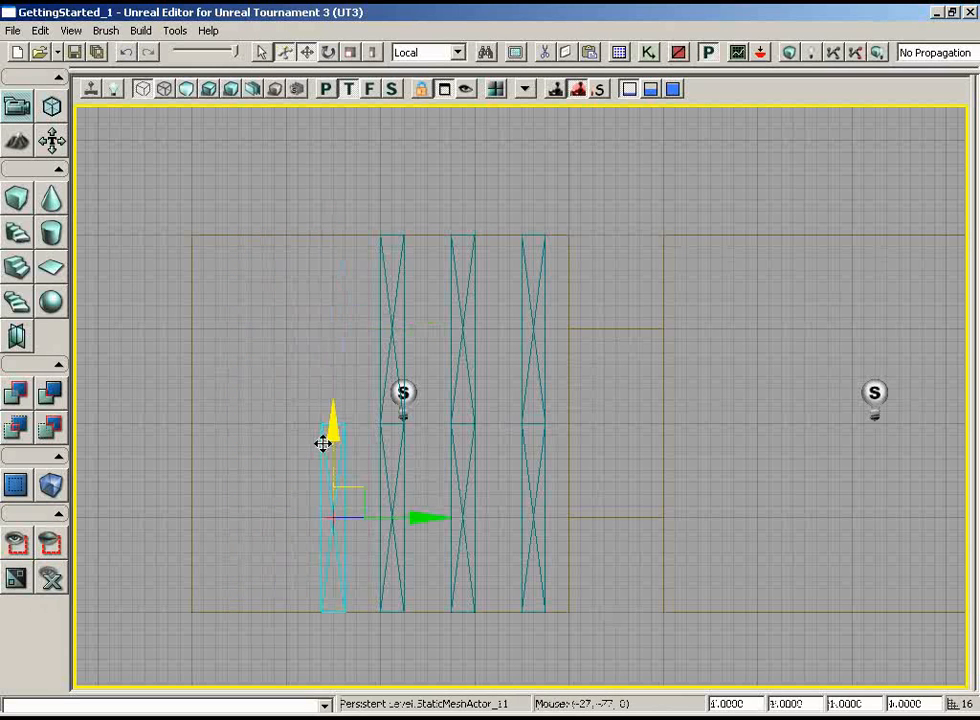
key(Delete)
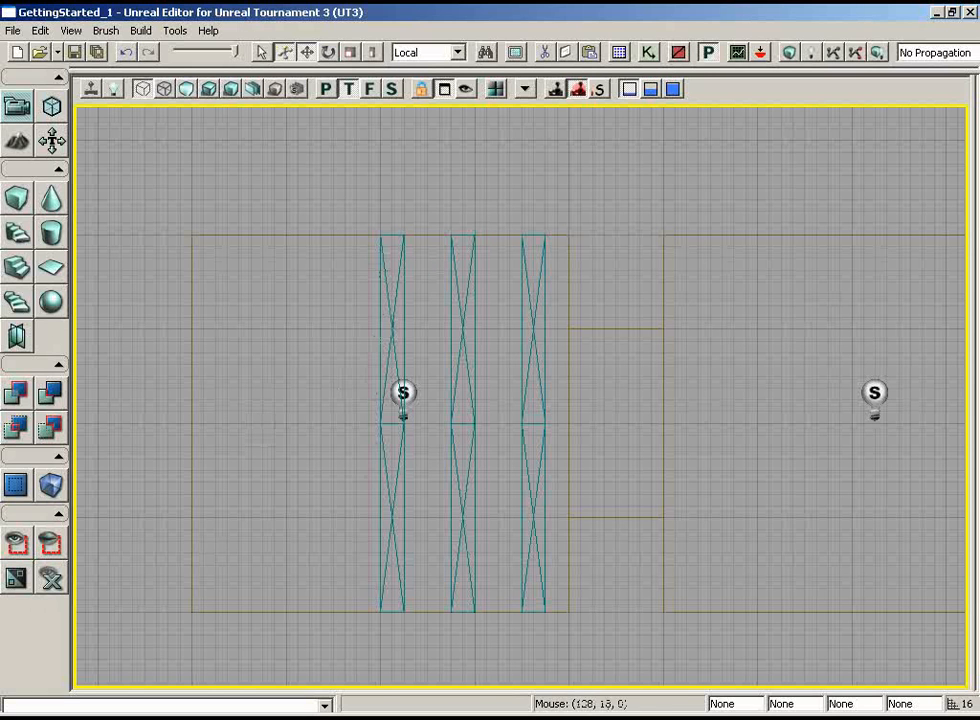
Examine the rows of ceiling beams from inside the room in a lit perspective view
click(392, 317)
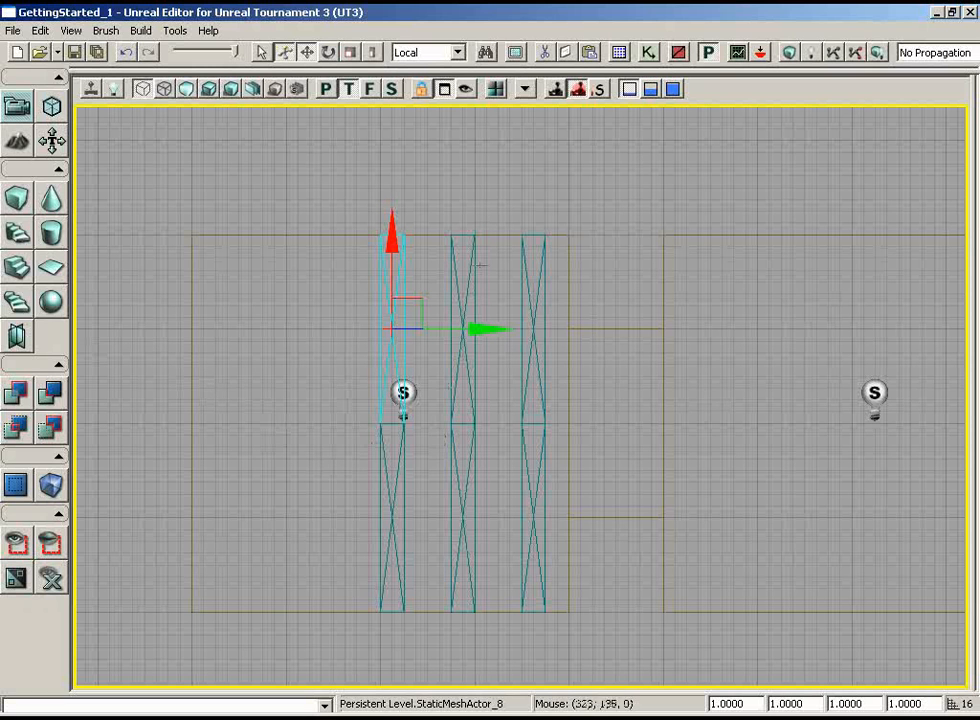
click(325, 89)
click(209, 89)
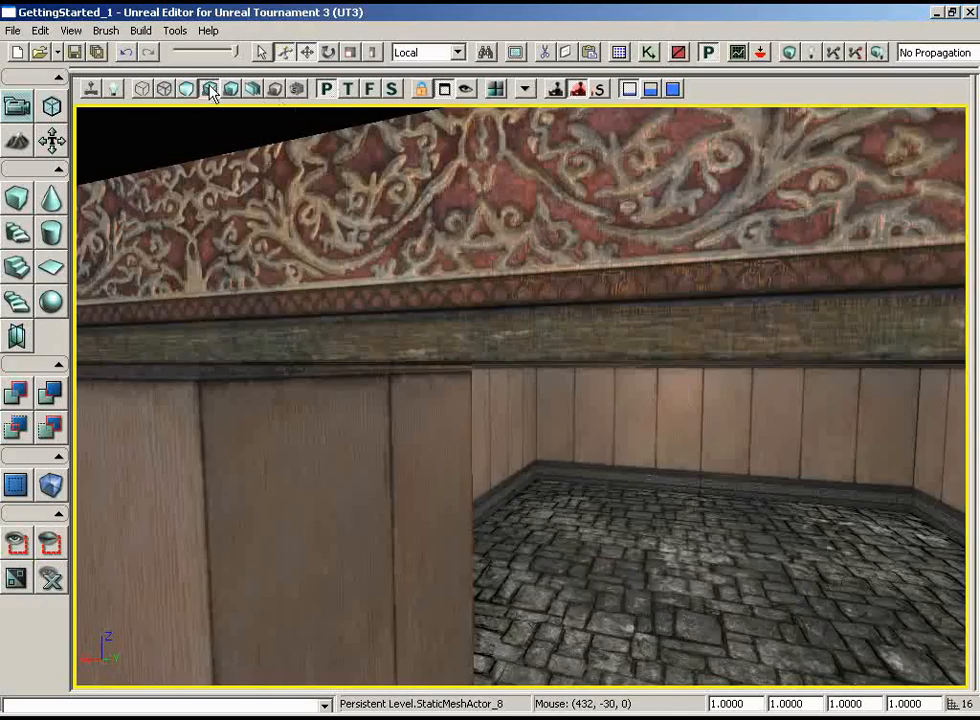
drag(478, 310, 523, 357)
right_drag(553, 250, 975, 194)
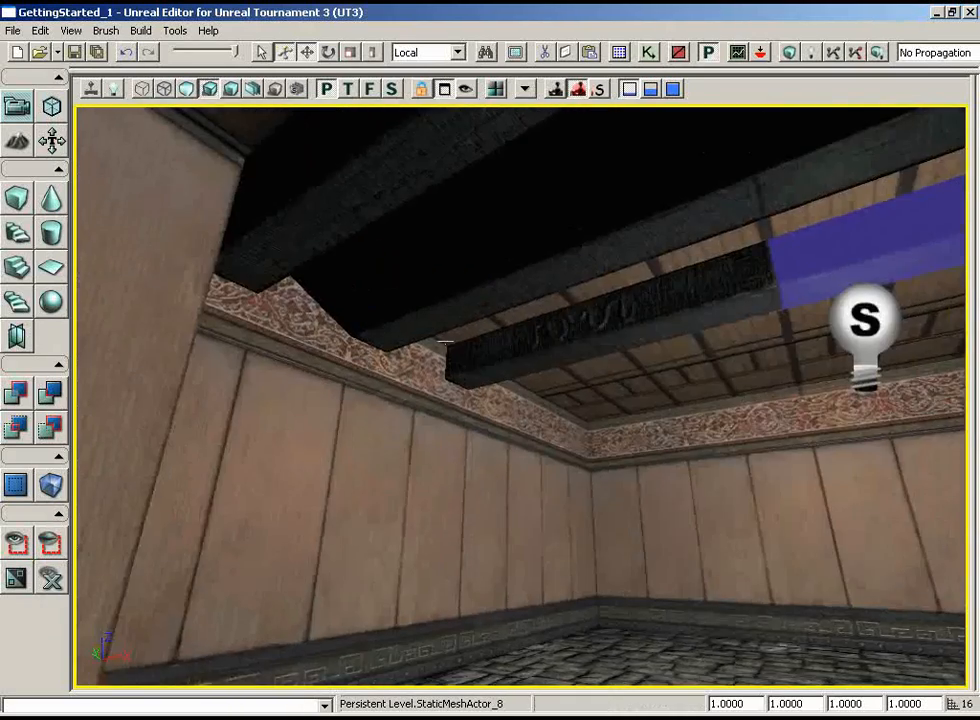
right_drag(500, 330, 640, 339)
drag(466, 398, 291, 287)
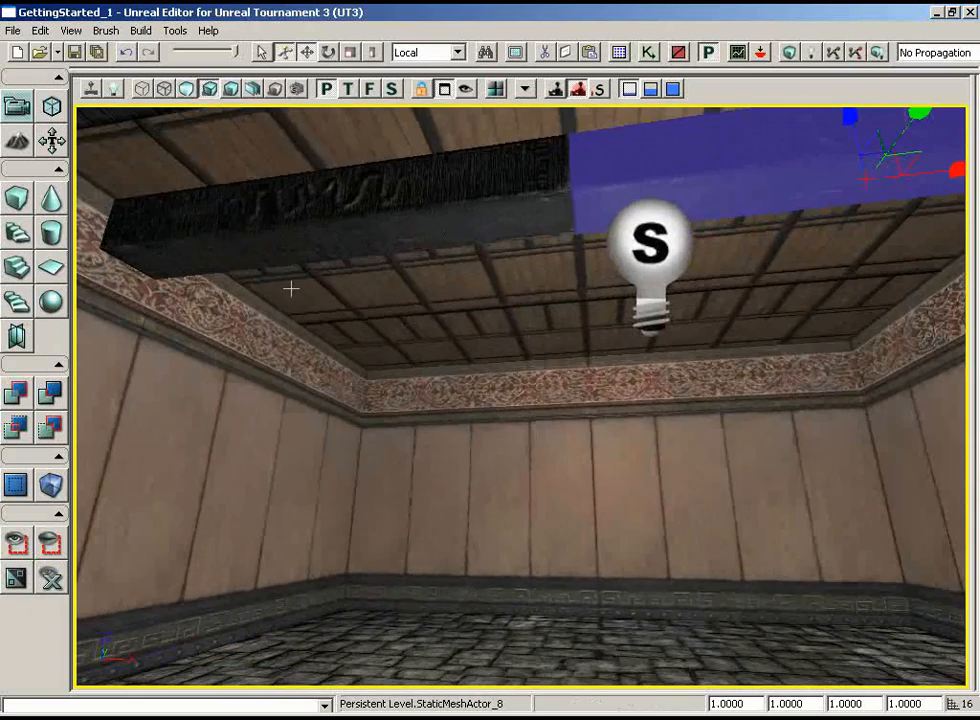
right_drag(456, 278, 458, 330)
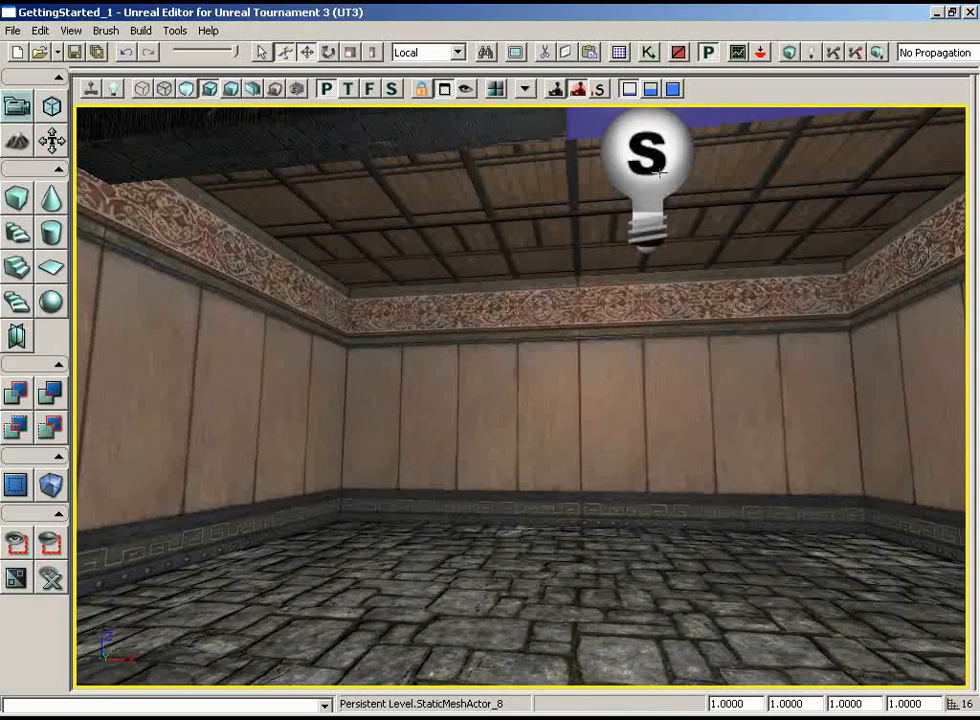
Select the static mesh S_ASC_Supports_SM_Pillar01 from the ASC_Supports package in the Generic Browser and close the browser
click(620, 54)
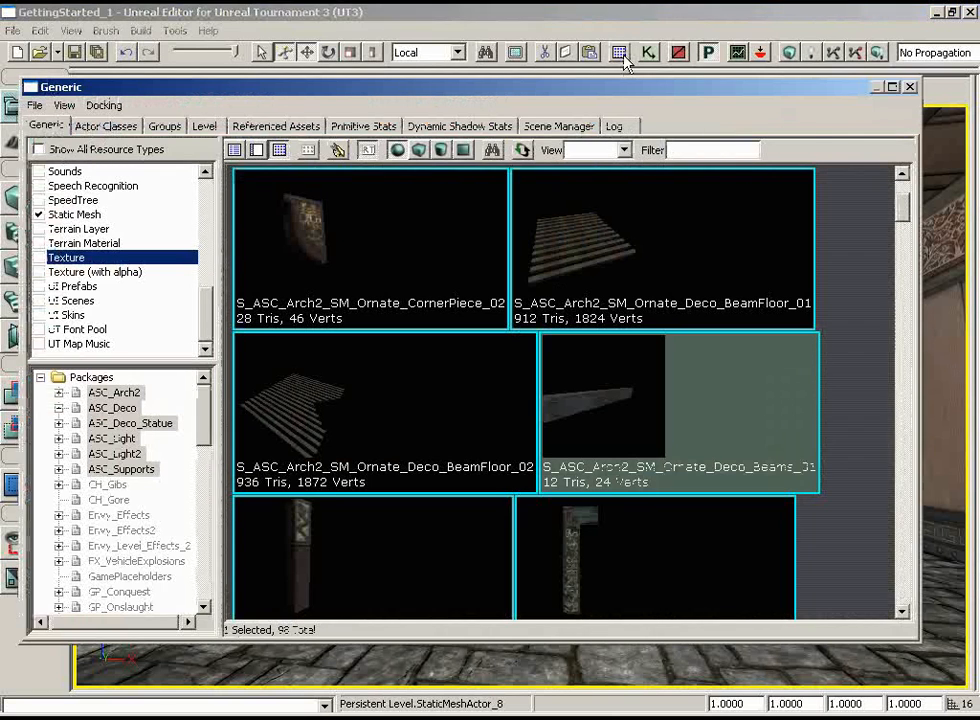
click(121, 469)
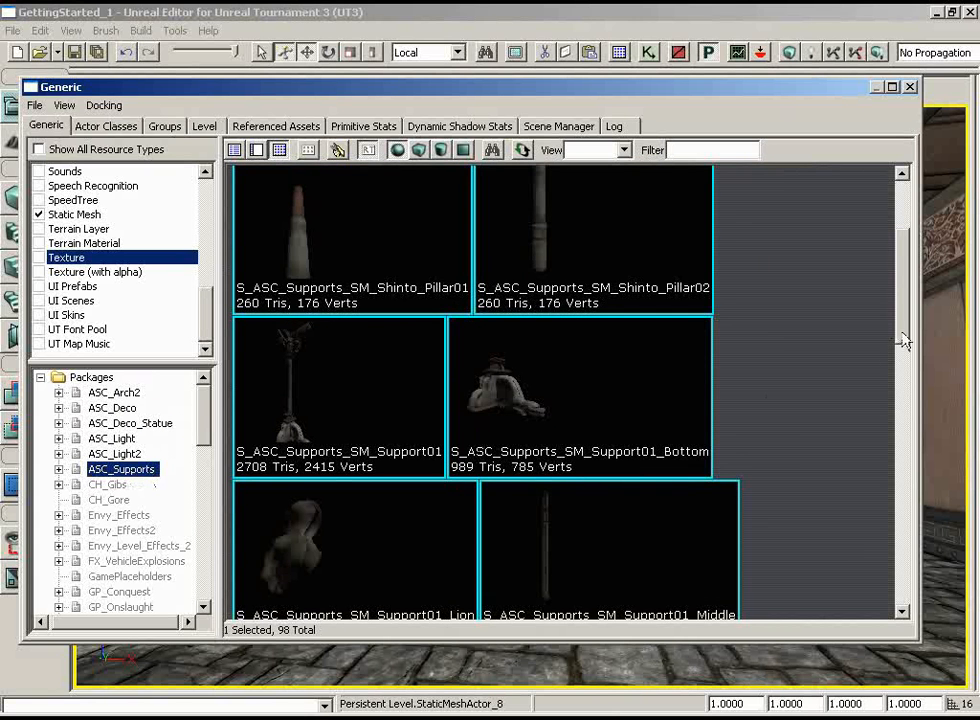
scroll(818, 245, up, 3)
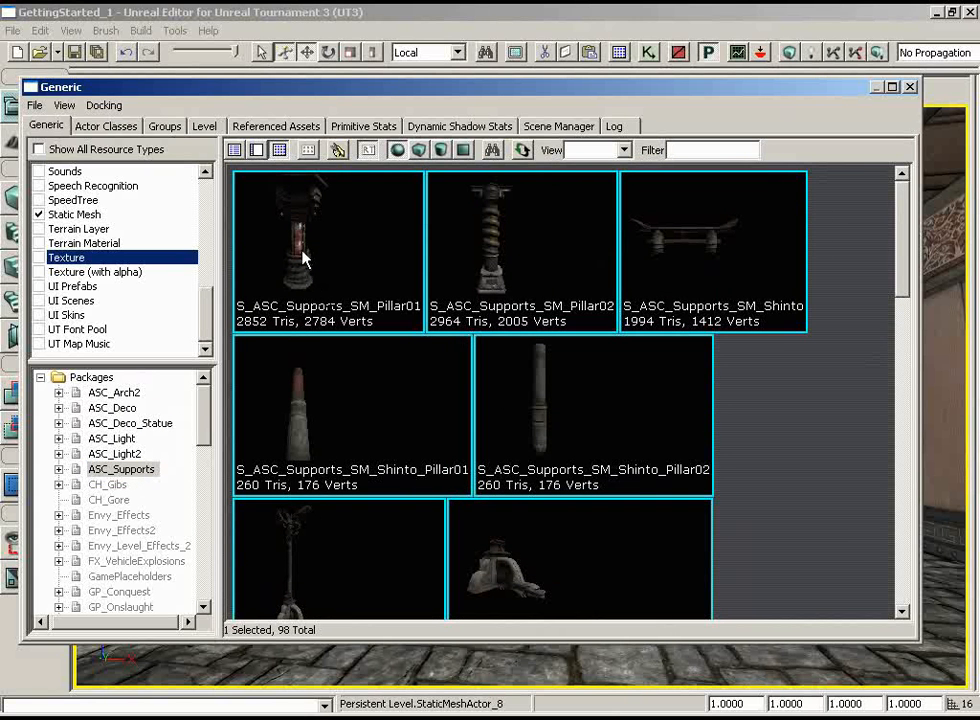
click(318, 238)
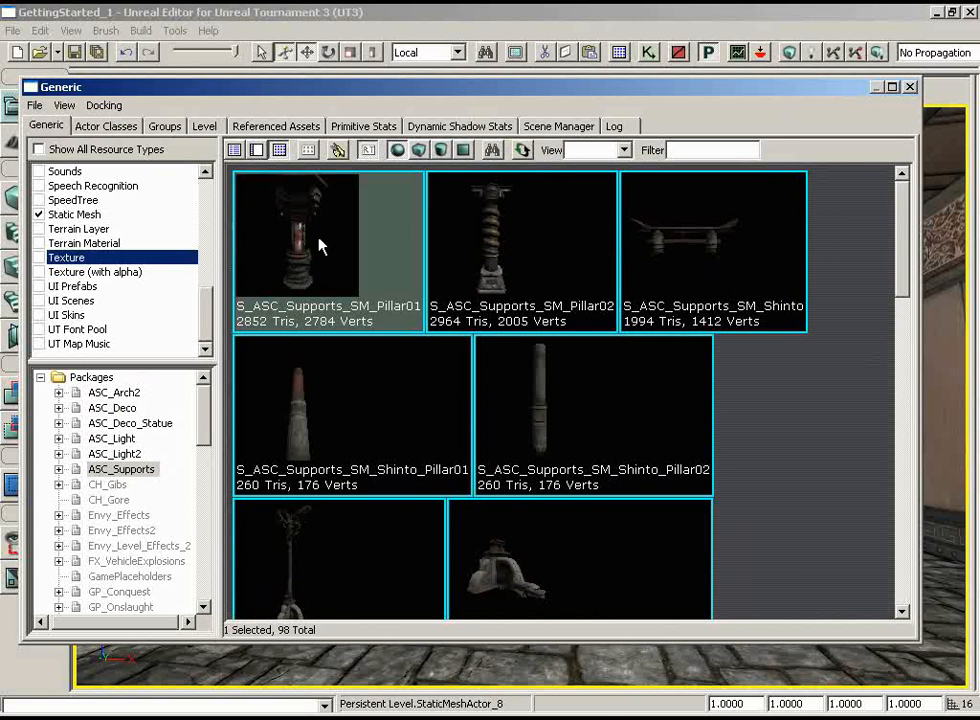
click(911, 90)
Add the S_ASC_Supports_SM_Pillar01 static mesh to the stone floor near the room's corner
drag(766, 424, 774, 383)
right_drag(774, 383, 772, 387)
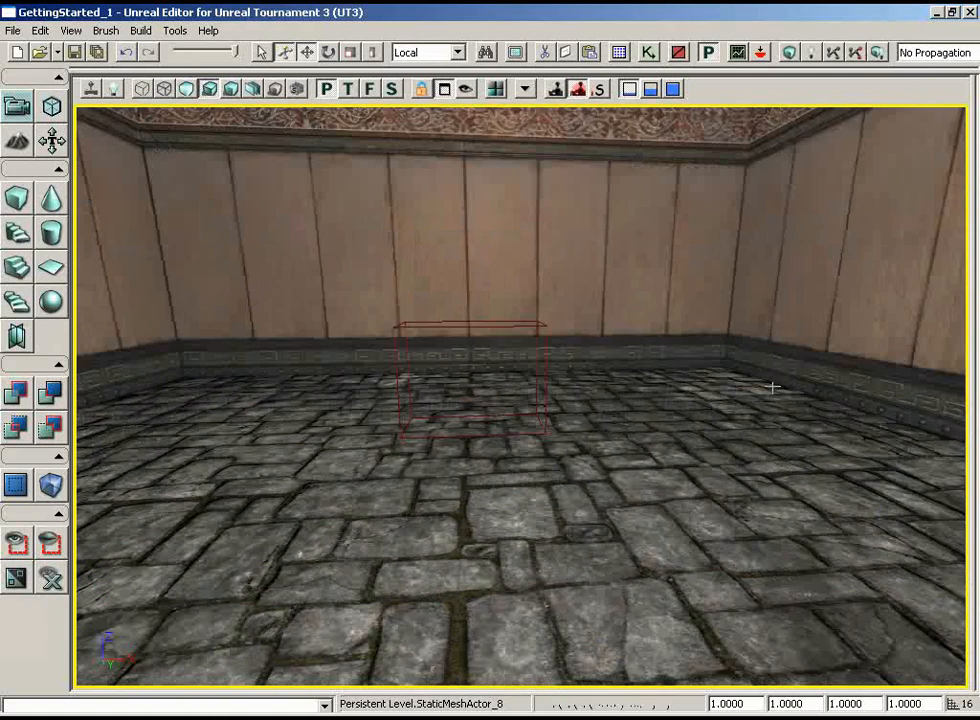
right_click(668, 390)
mouse_move(722, 650)
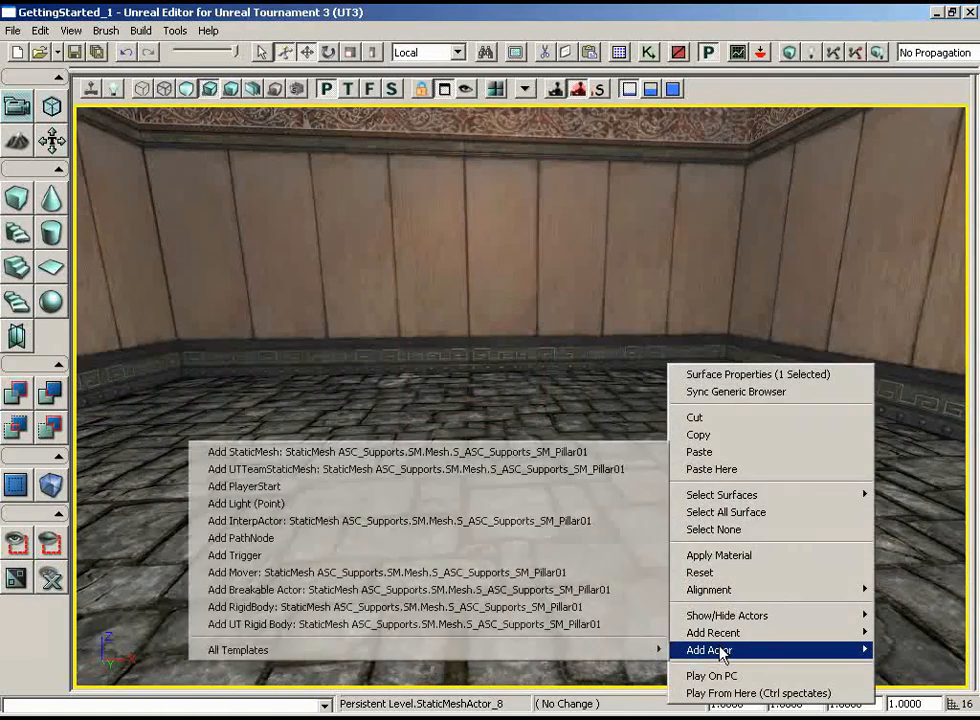
click(462, 452)
drag(637, 355, 616, 395)
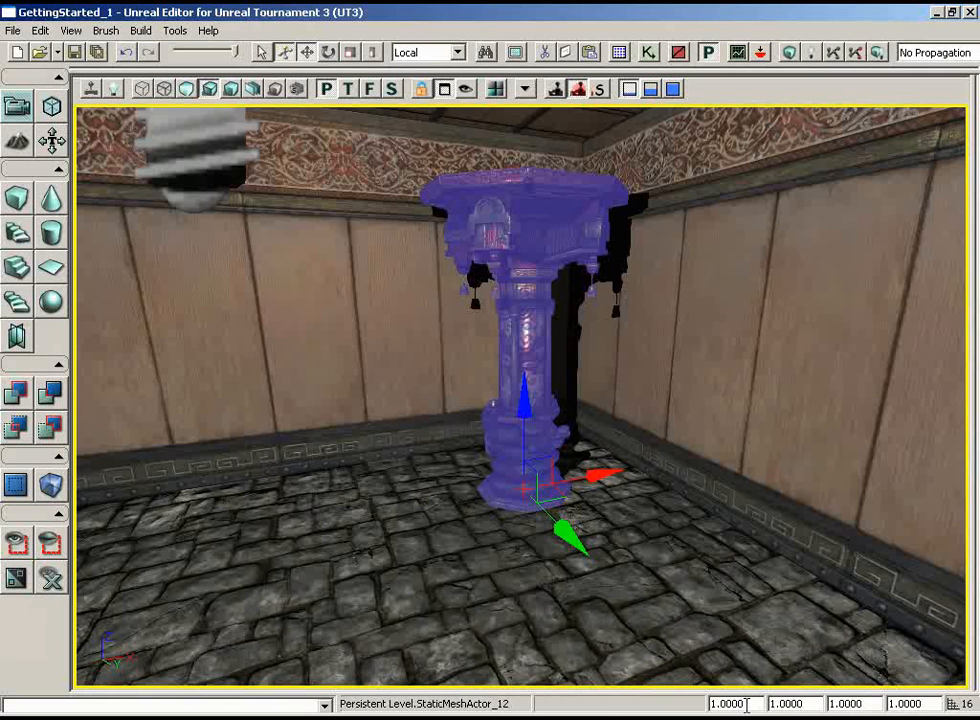
Set the pillar's DrawScale3D Z to 2 and view the stretched mesh from outside the room
drag(756, 703, 711, 703)
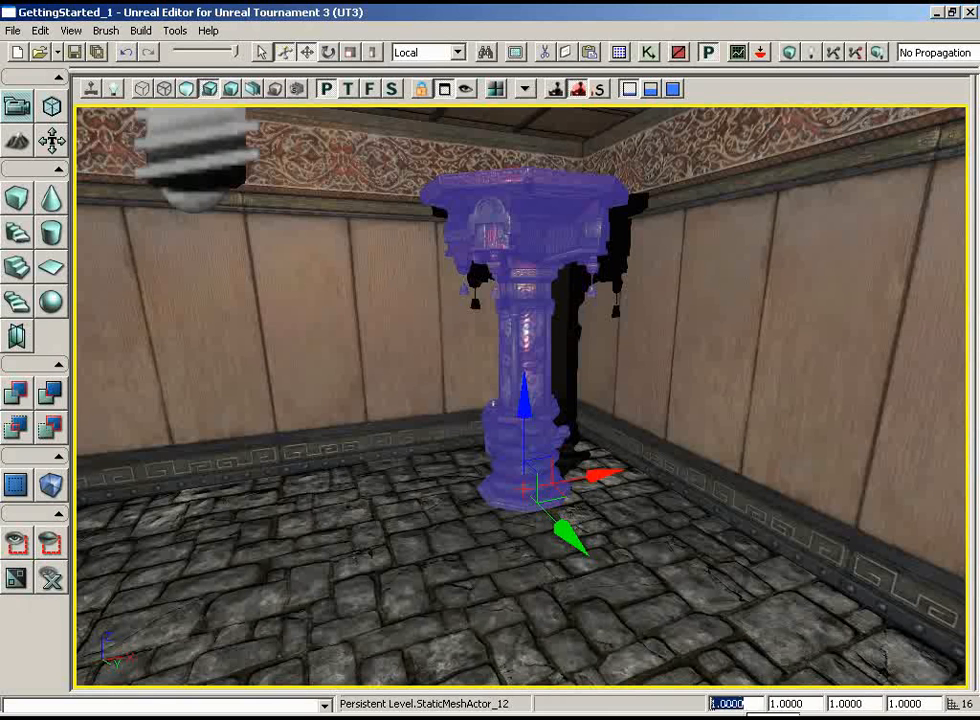
key(Tab)
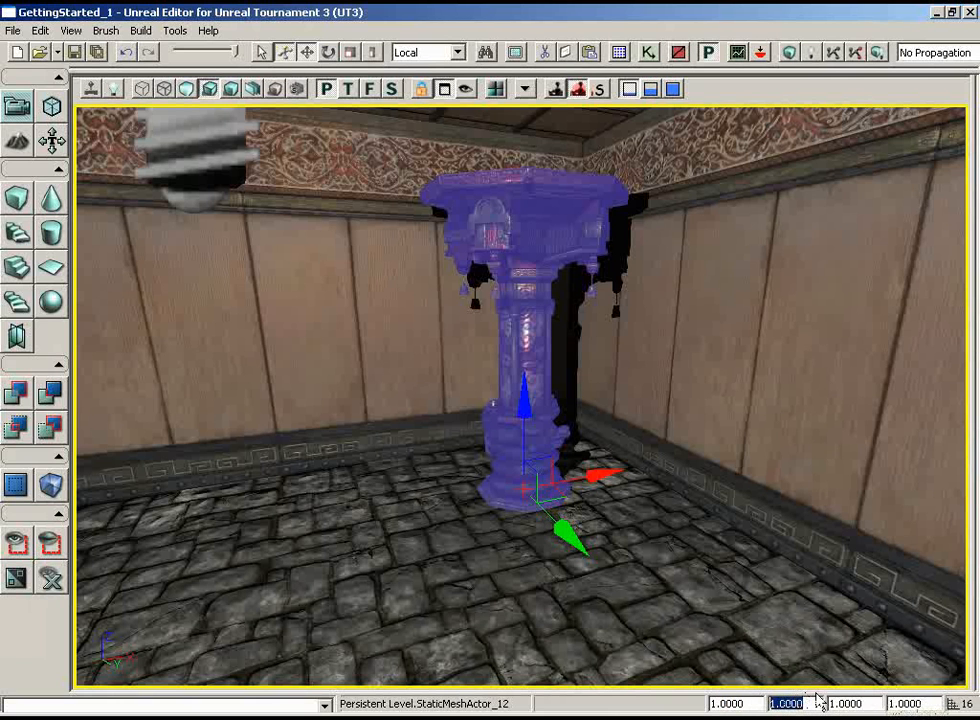
key(Tab)
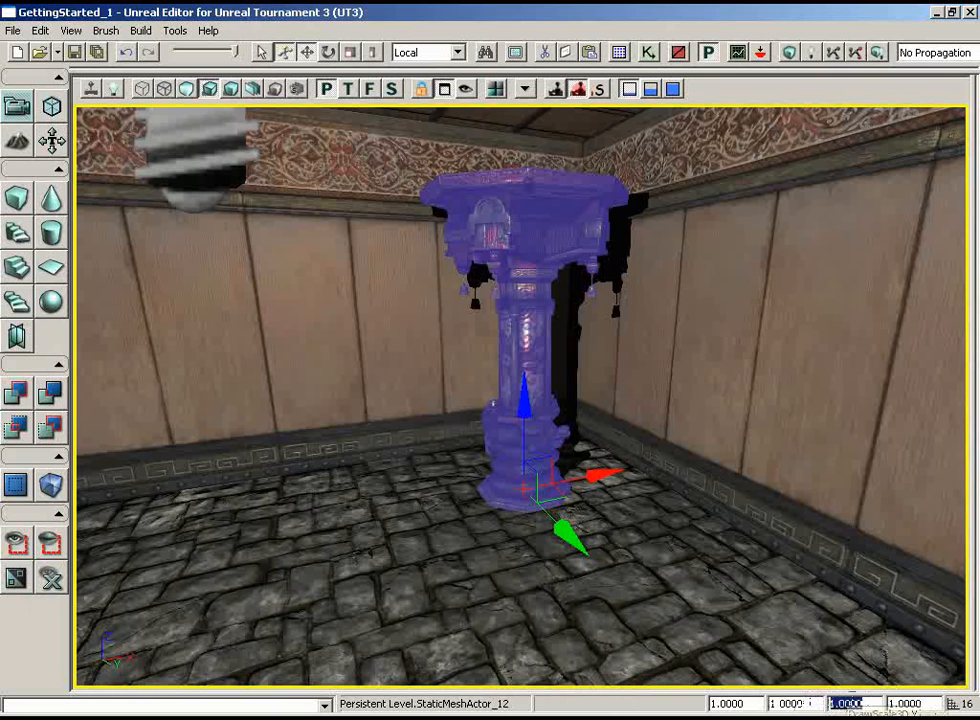
key(Tab)
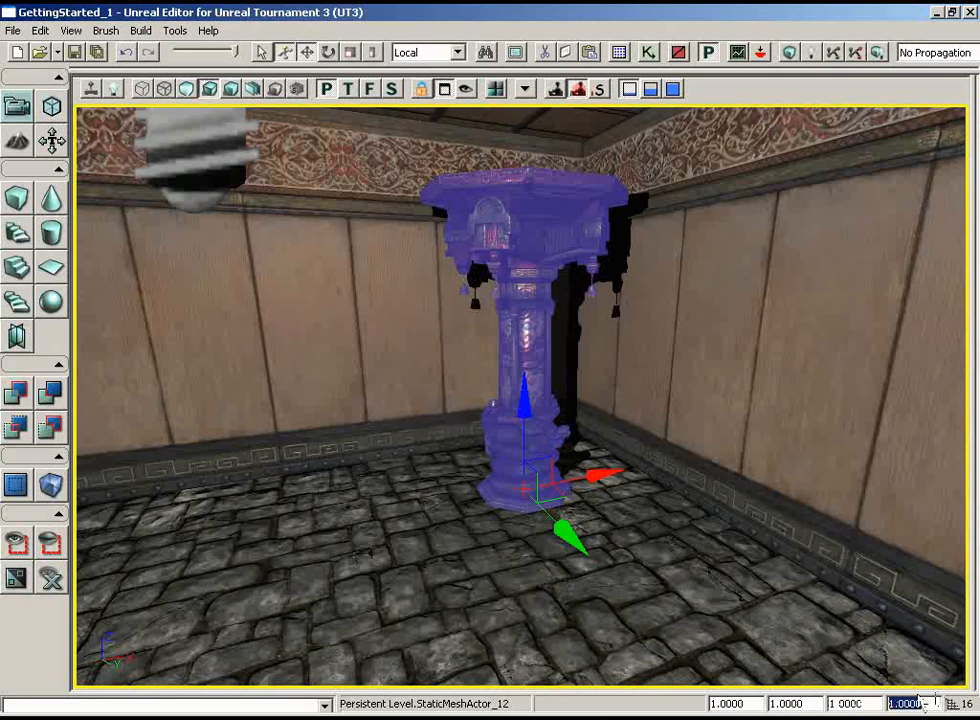
text(2)
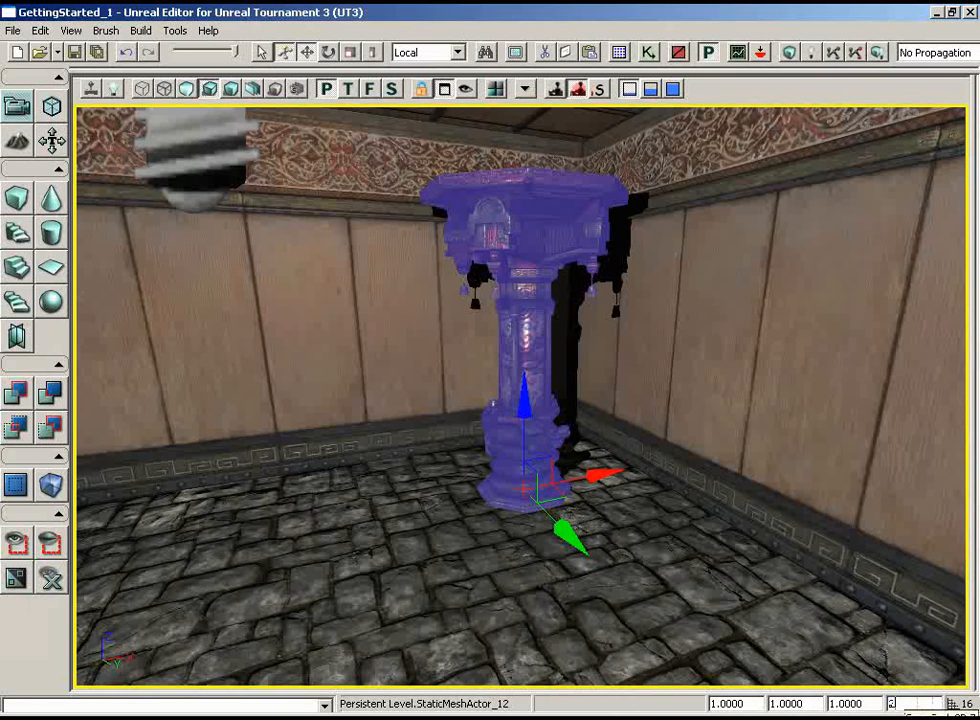
key(Return)
drag(655, 460, 735, 452)
Set the pillar's DrawScale3D Z to 0, which flattens the mesh, and restore it to 1
drag(926, 704, 884, 706)
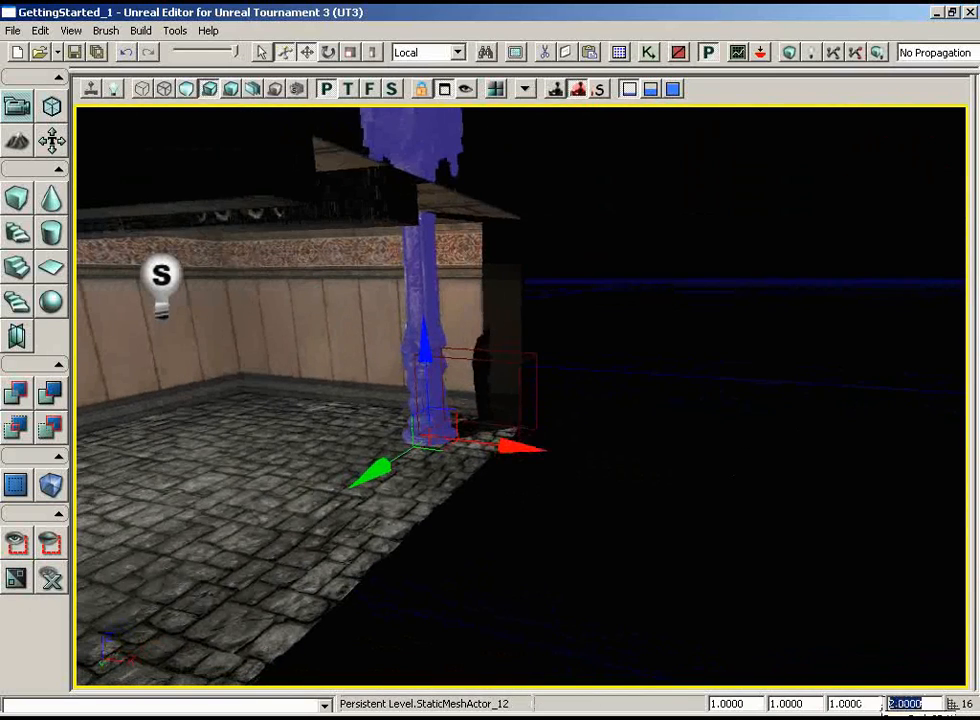
text(0)
key(Return)
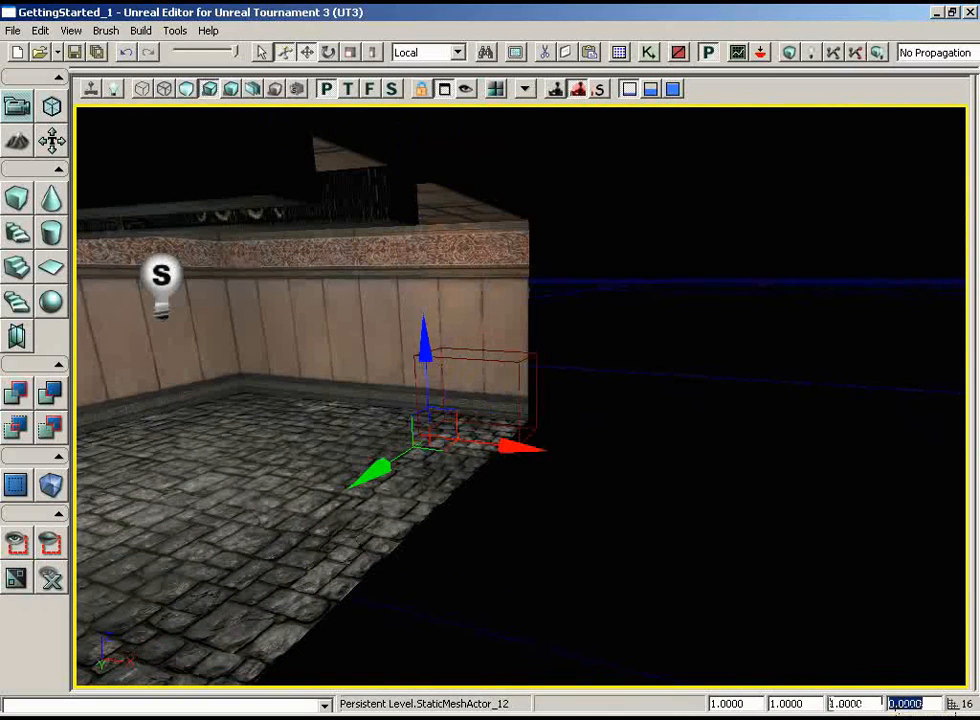
text(1)
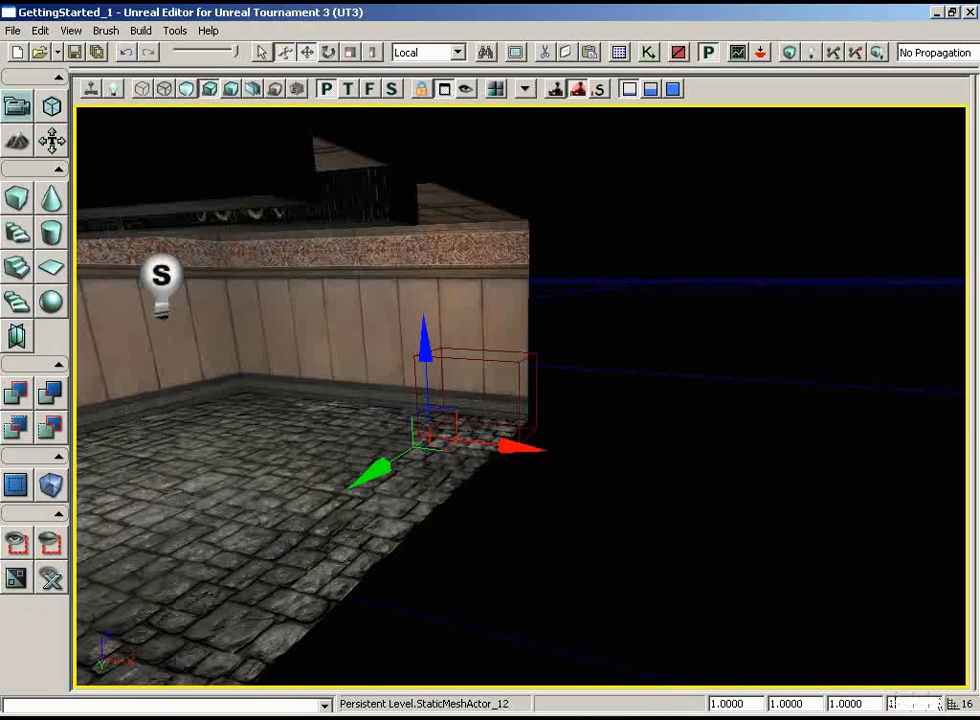
key(Return)
Try a DrawScale3D X of 2 on the pillar, view it from inside the room, and restore X to 1
click(785, 703)
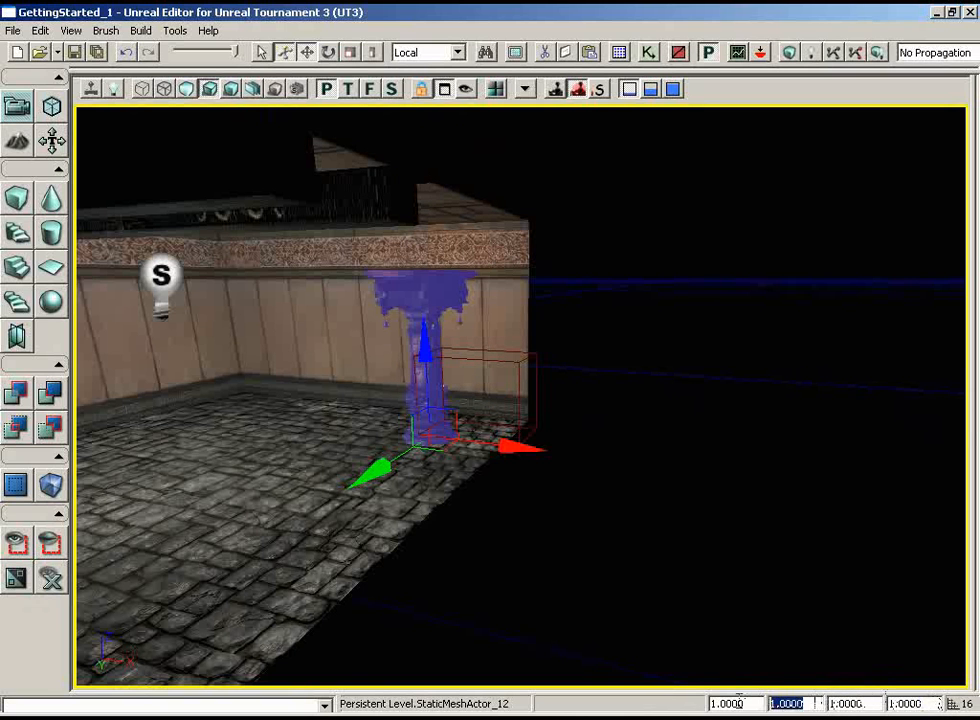
text(2)
key(Return)
drag(585, 546, 580, 284)
drag(396, 371, 345, 388)
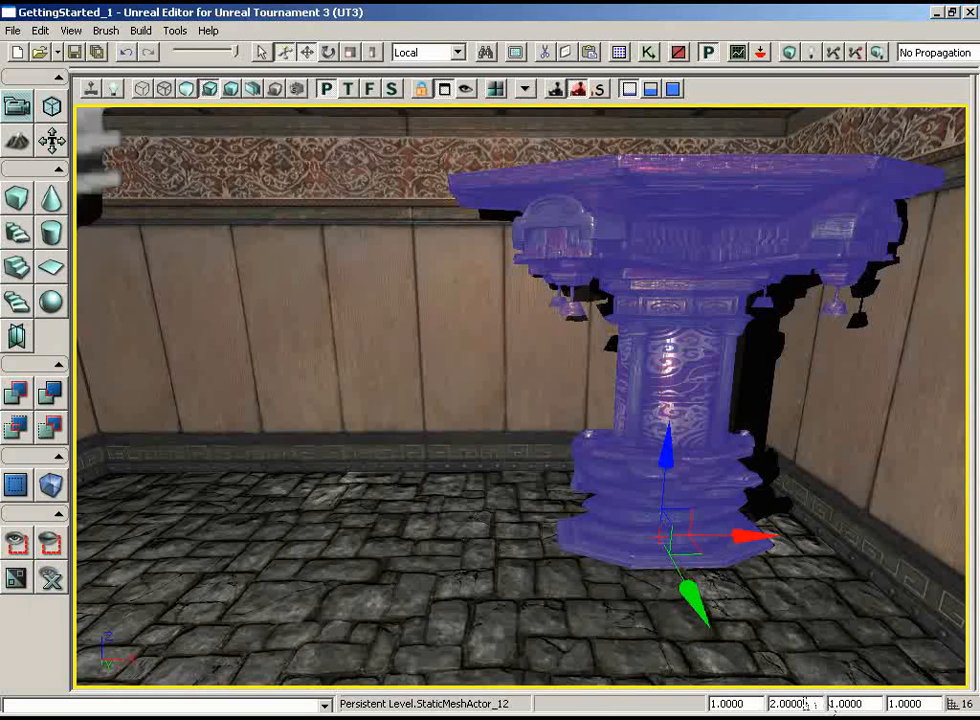
drag(809, 704, 753, 704)
text(1)
key(Return)
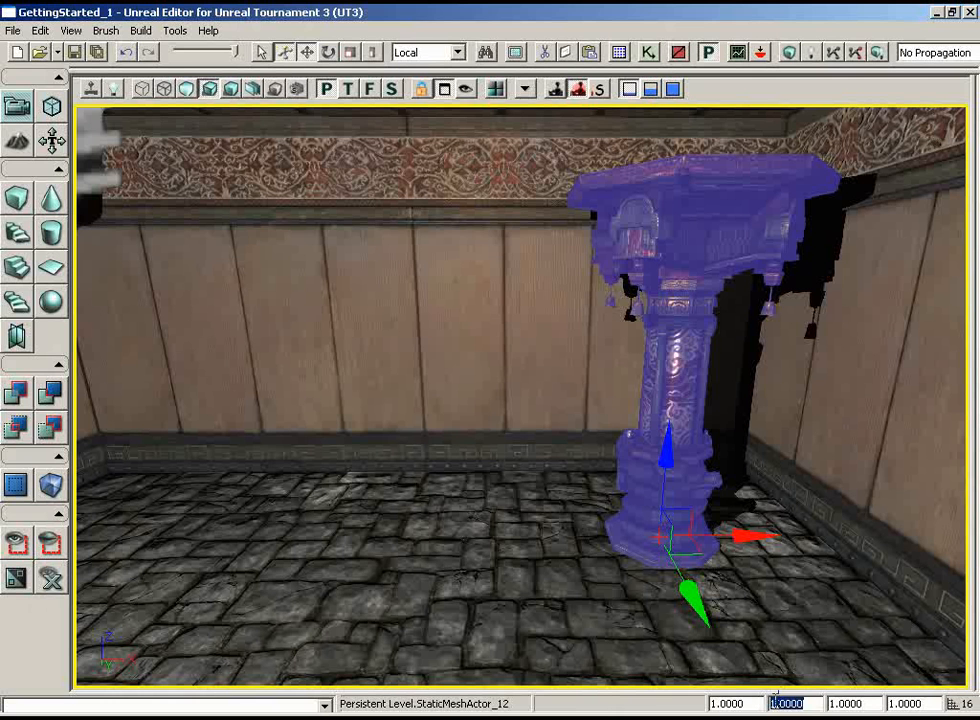
Set the pillar's overall DrawScale to 1.3 and view its capital against the ceiling
drag(751, 705, 700, 707)
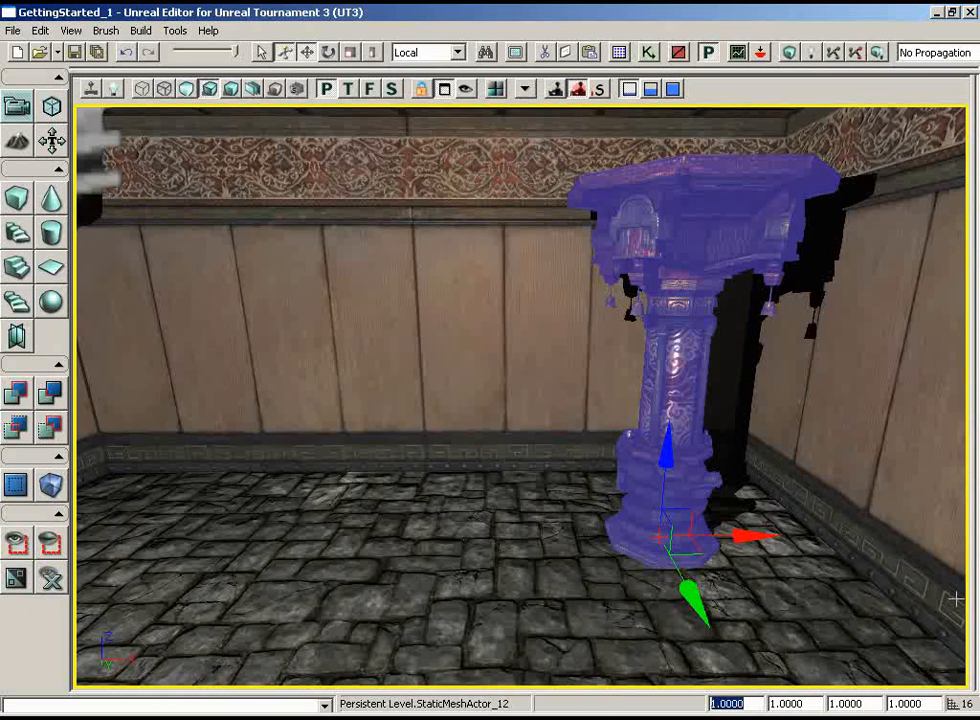
text(1.3)
key(Return)
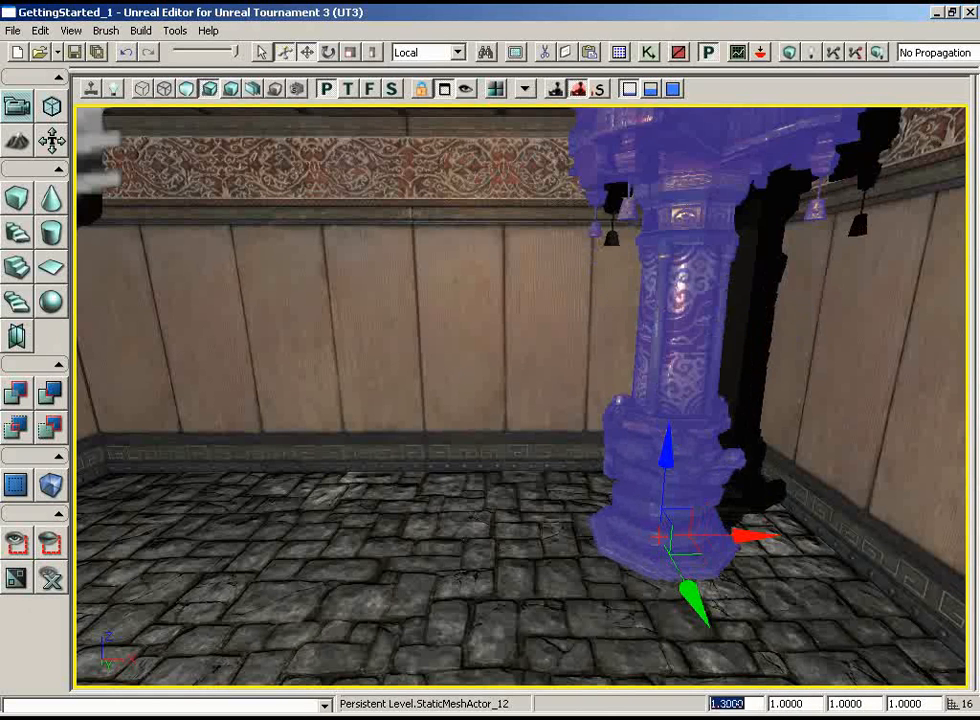
drag(650, 506, 691, 456)
right_drag(691, 456, 697, 255)
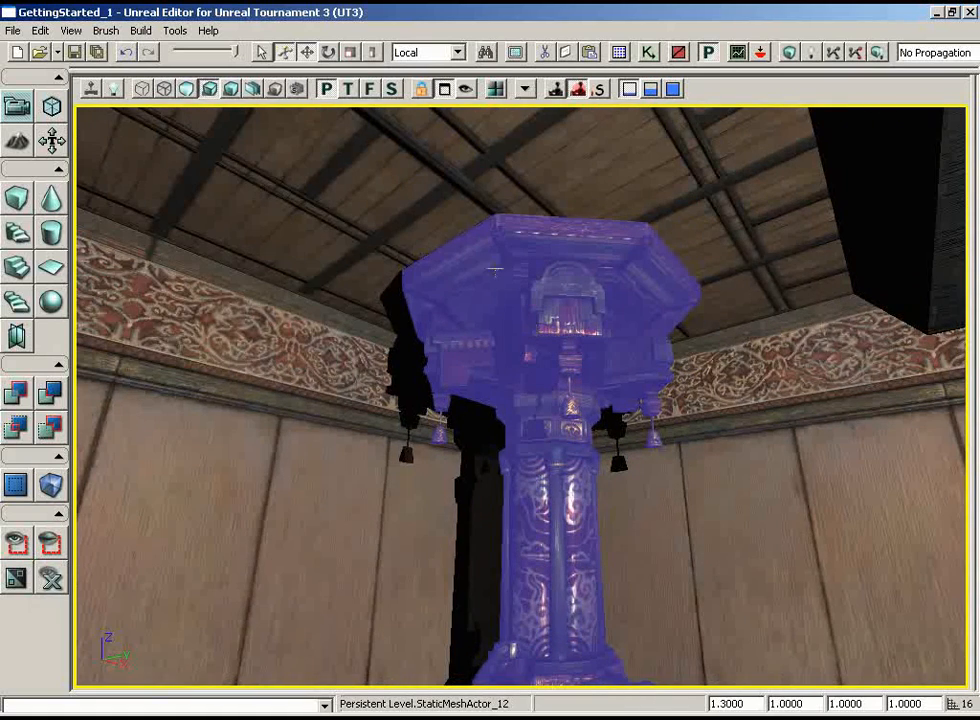
Move the pillar tight into the room's corner along its X and Y axes in the top wireframe view
click(348, 88)
click(143, 89)
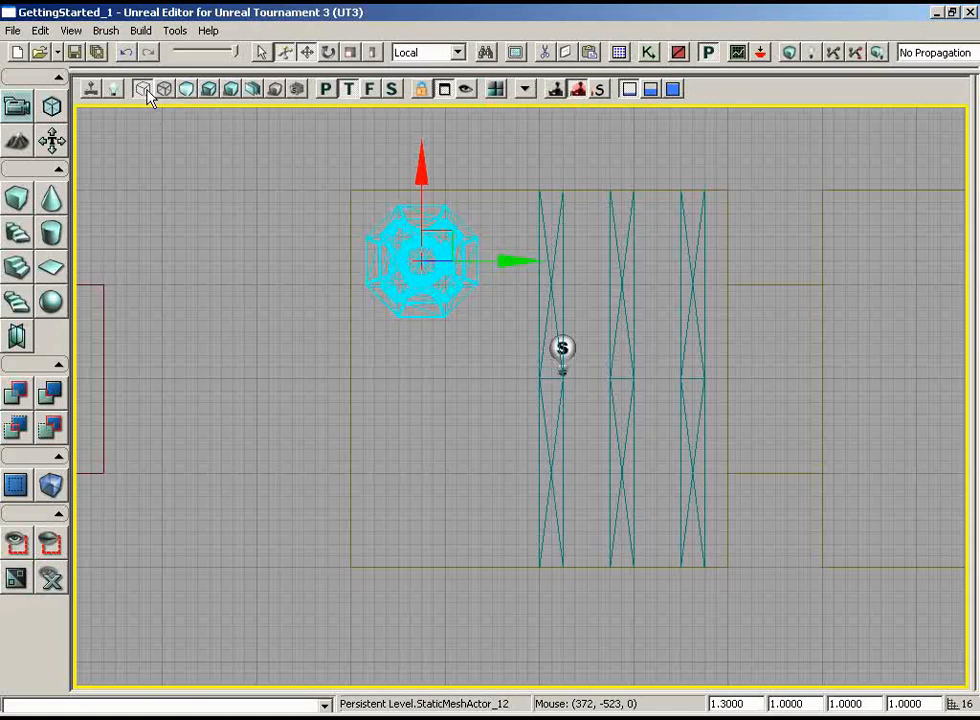
drag(433, 348, 379, 315)
scroll(379, 343, up, 2)
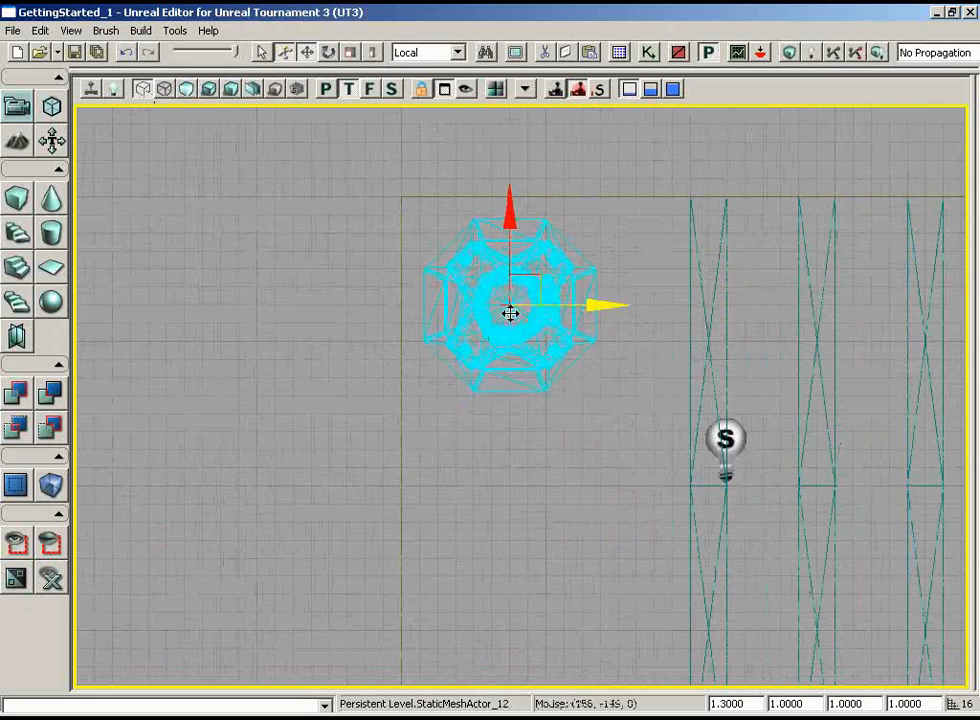
drag(531, 276, 512, 276)
drag(494, 217, 494, 197)
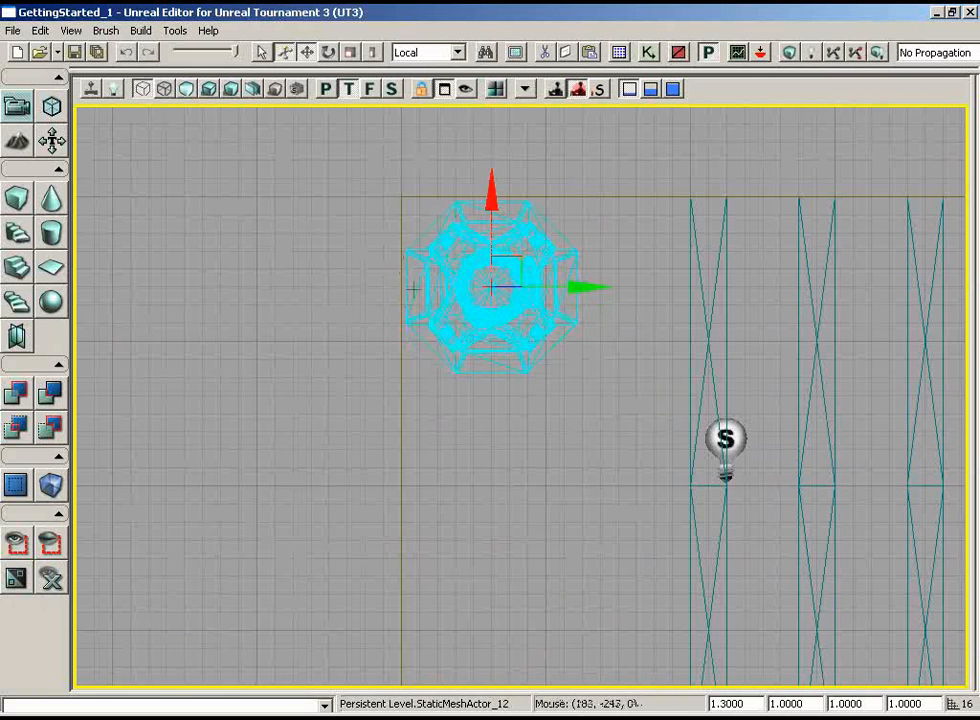
right_drag(693, 225, 684, 197)
scroll(684, 197, up, 1)
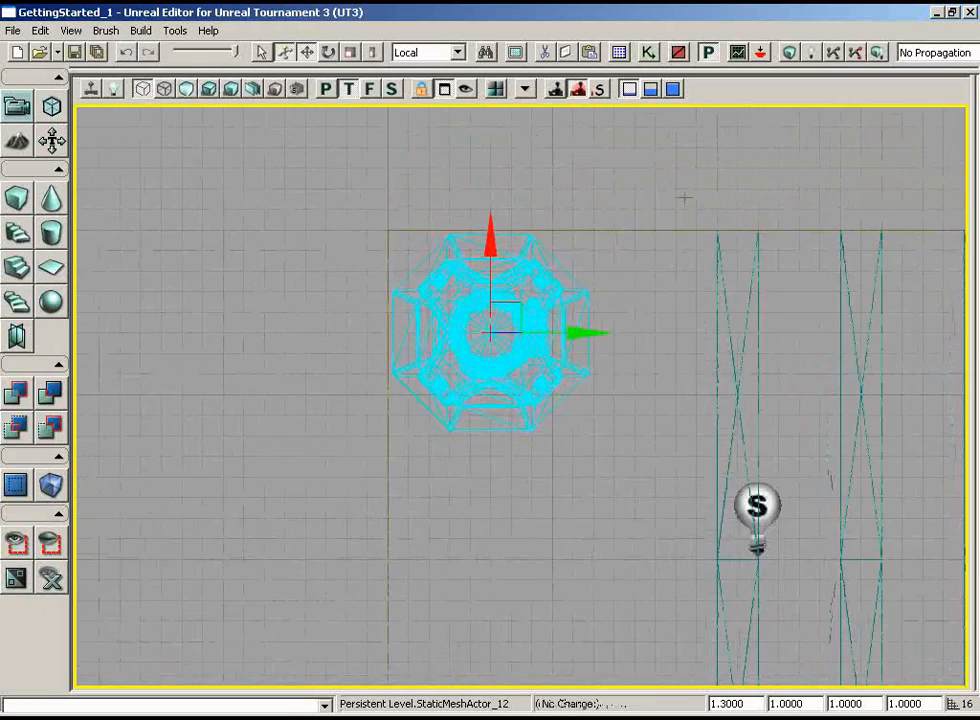
scroll(684, 197, up, 3)
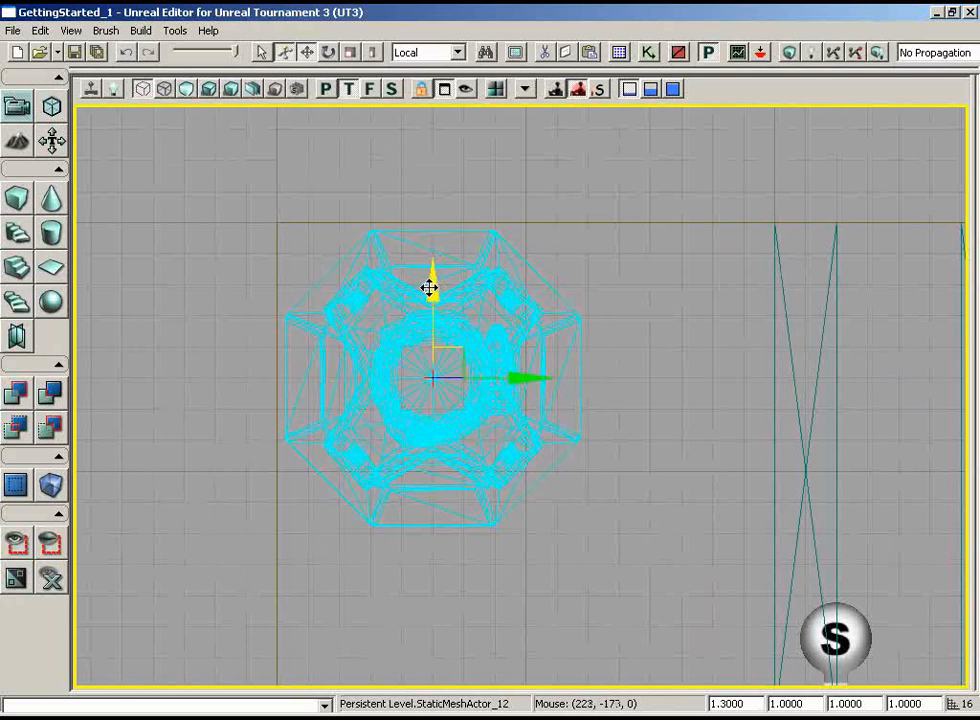
Duplicate the pillar along its X axis into the opposite corner and view both pillars in the lit perspective
alt+drag(431, 287, 335, 688)
scroll(634, 120, down, 5)
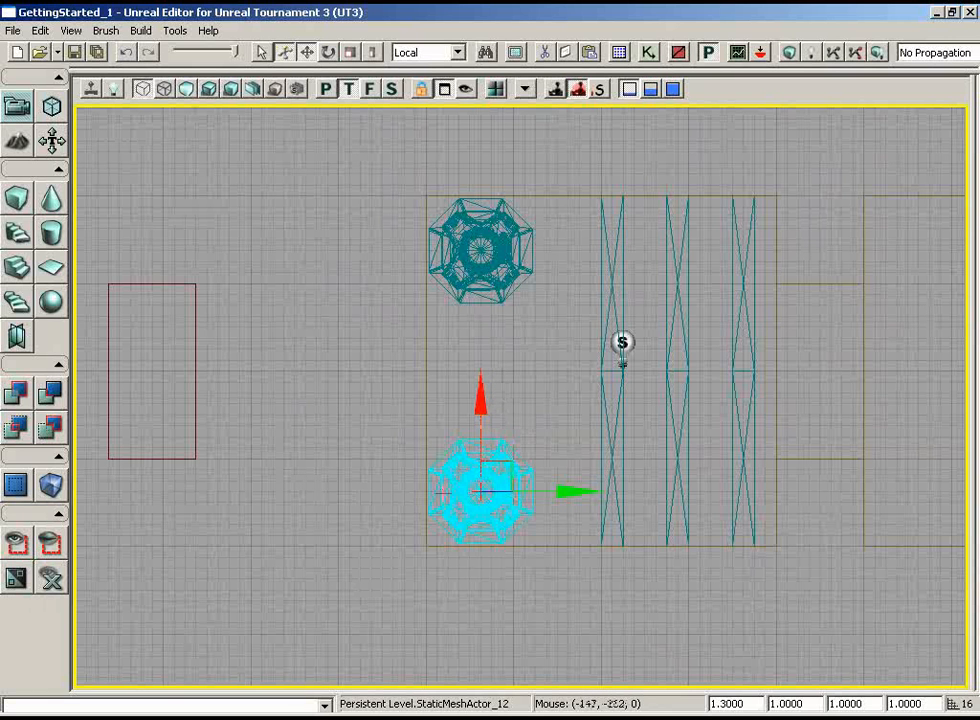
click(326, 89)
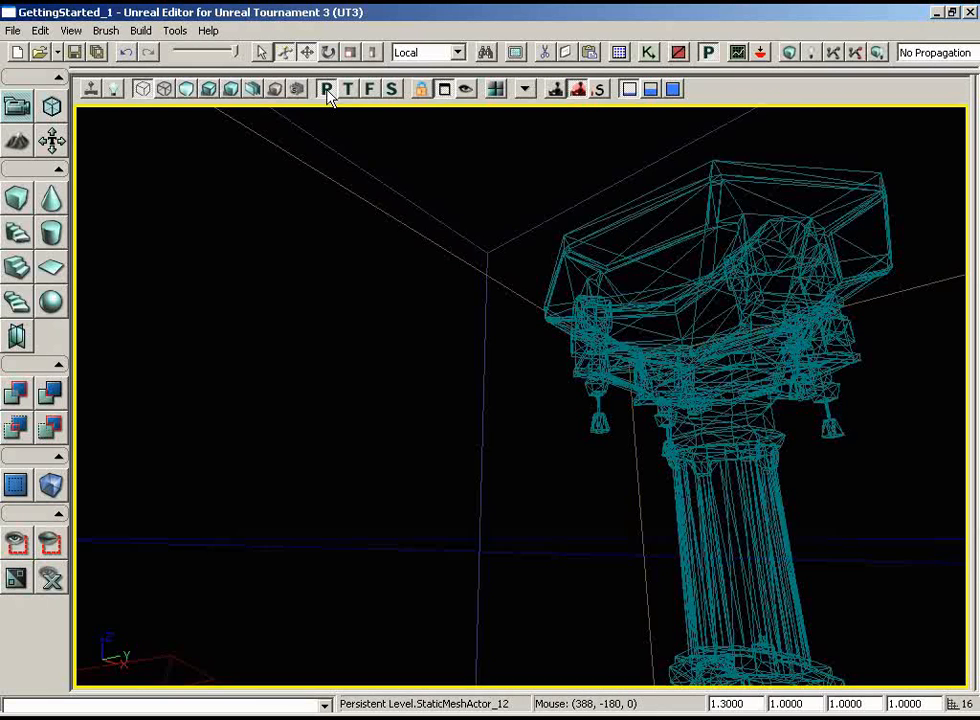
click(209, 89)
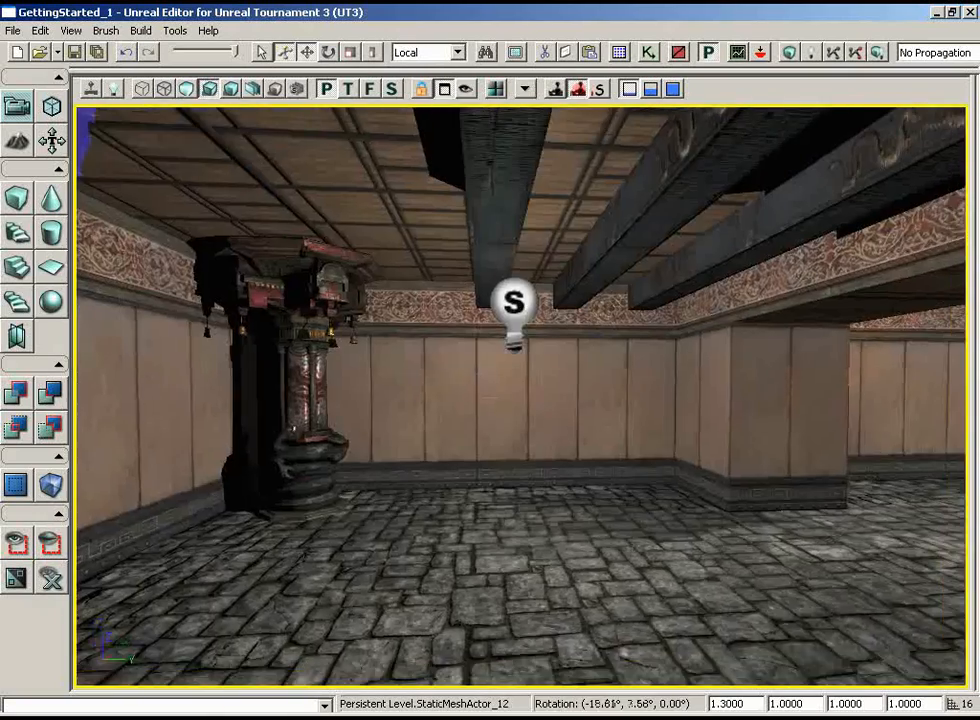
right_drag(490, 398, 81, 302)
drag(81, 302, 466, 314)
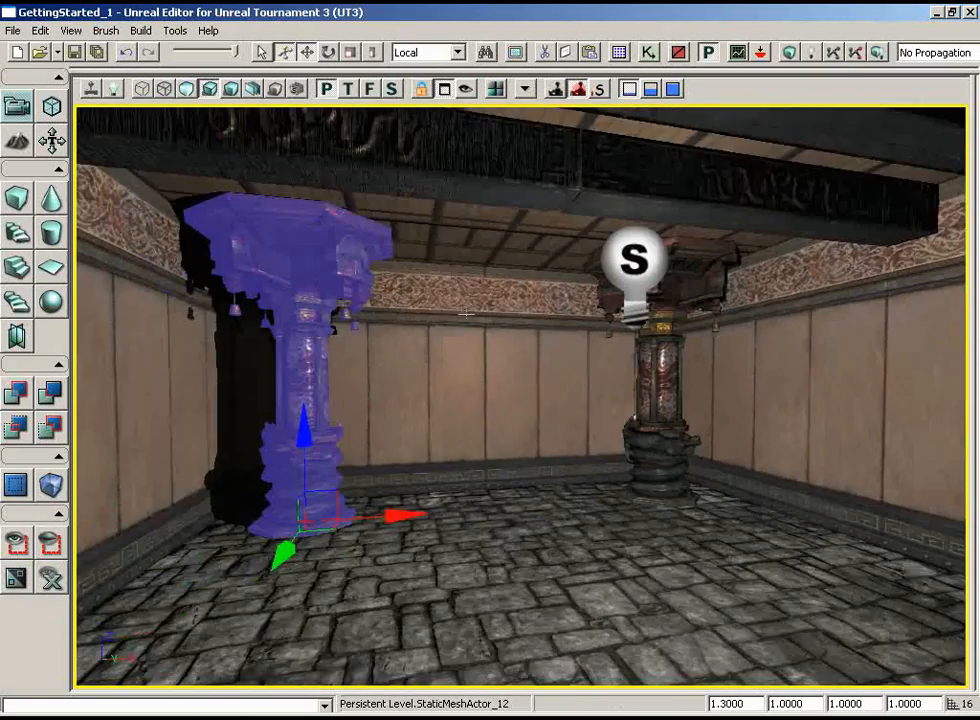
right_drag(466, 314, 470, 347)
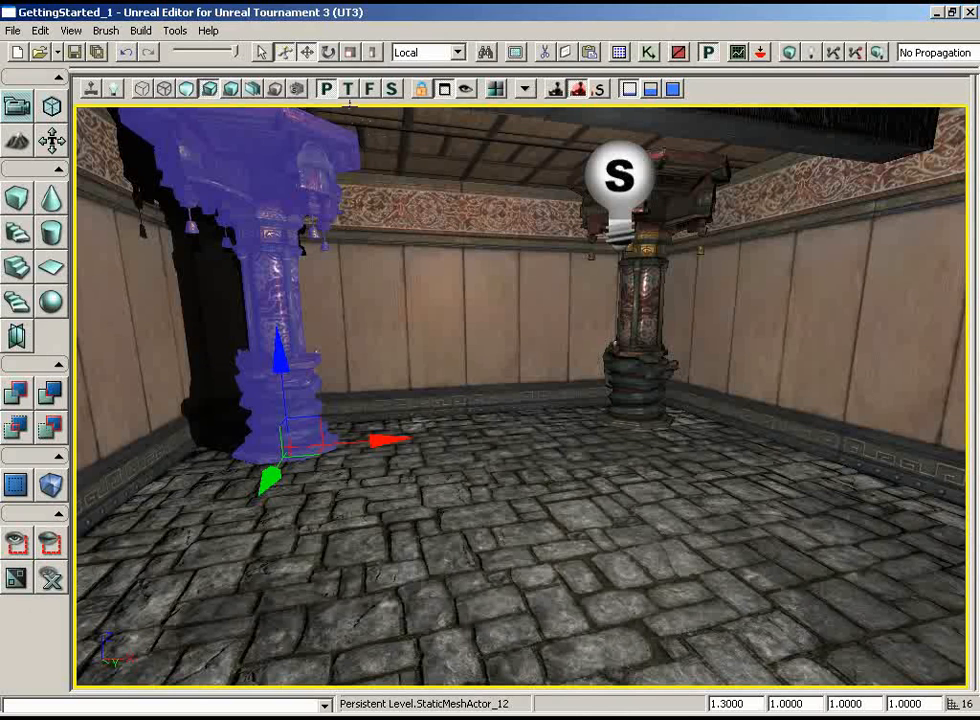
Select the static mesh S_ASC_Deco_SM_Bellstick_Frame from the ASC_Deco package in the Generic Browser and close the browser
click(619, 52)
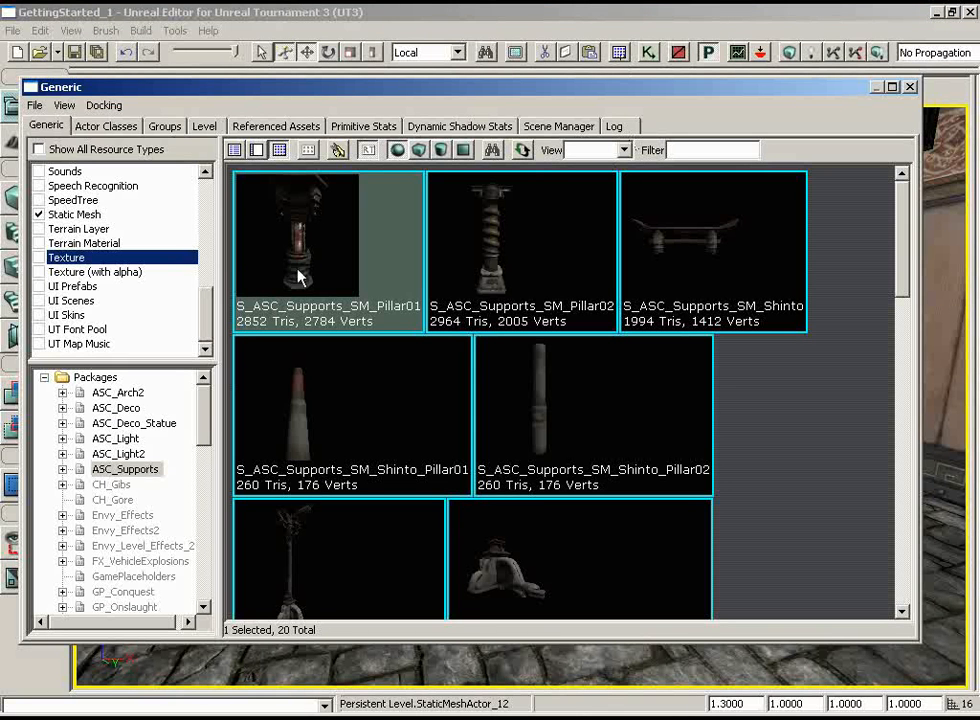
click(116, 409)
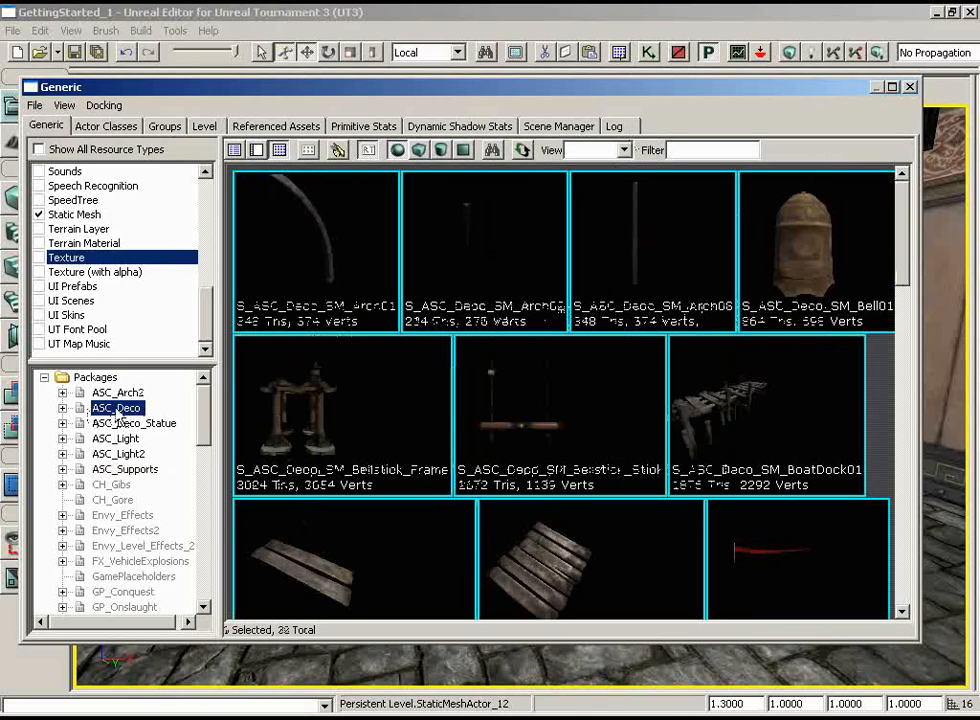
click(323, 437)
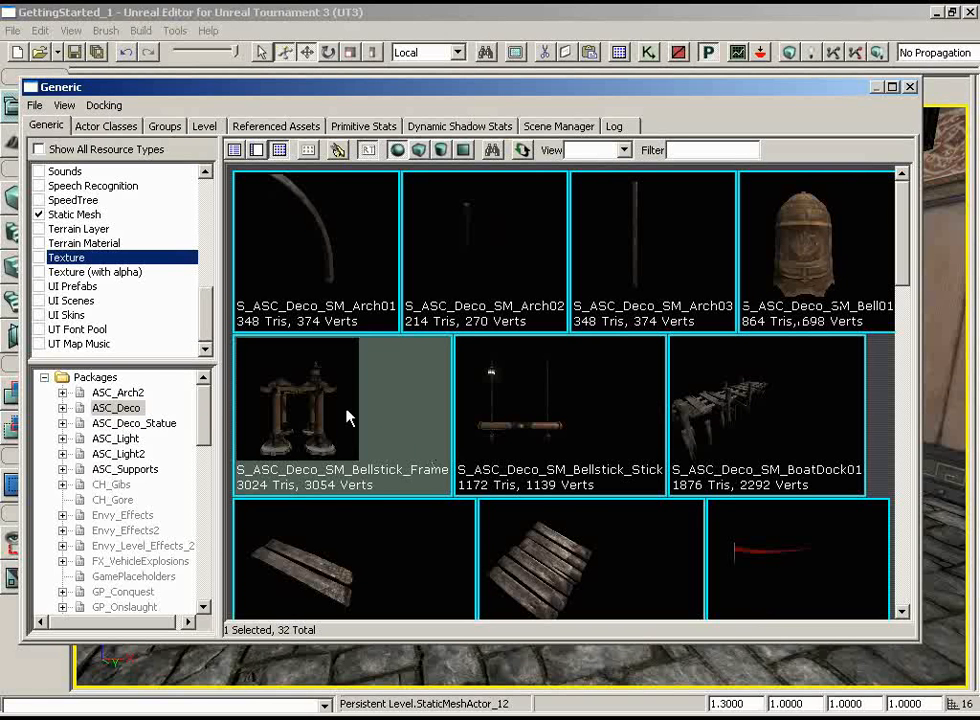
click(909, 87)
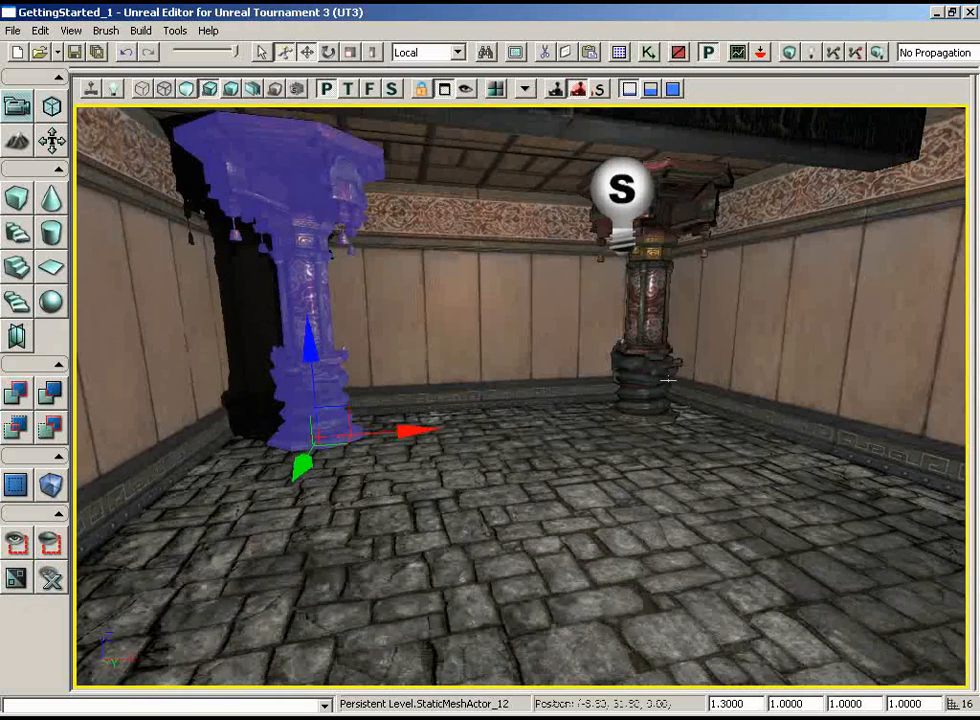
Add the S_ASC_Deco_SM_Bellstick_Frame static mesh to the stone floor between the two pillars and view it from the front
drag(700, 330, 495, 357)
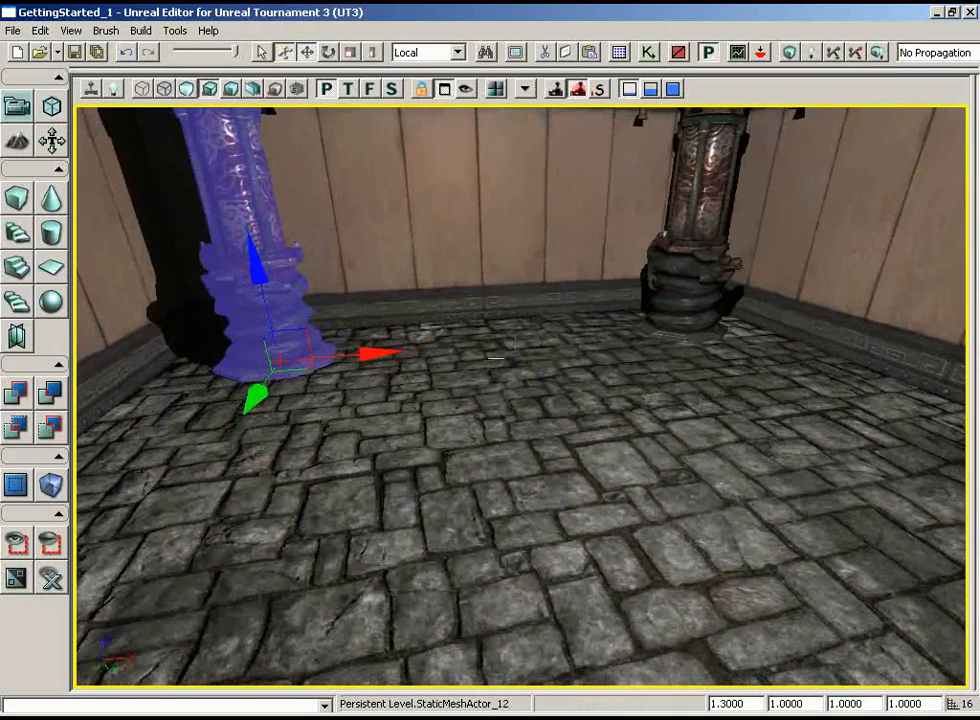
right_click(496, 324)
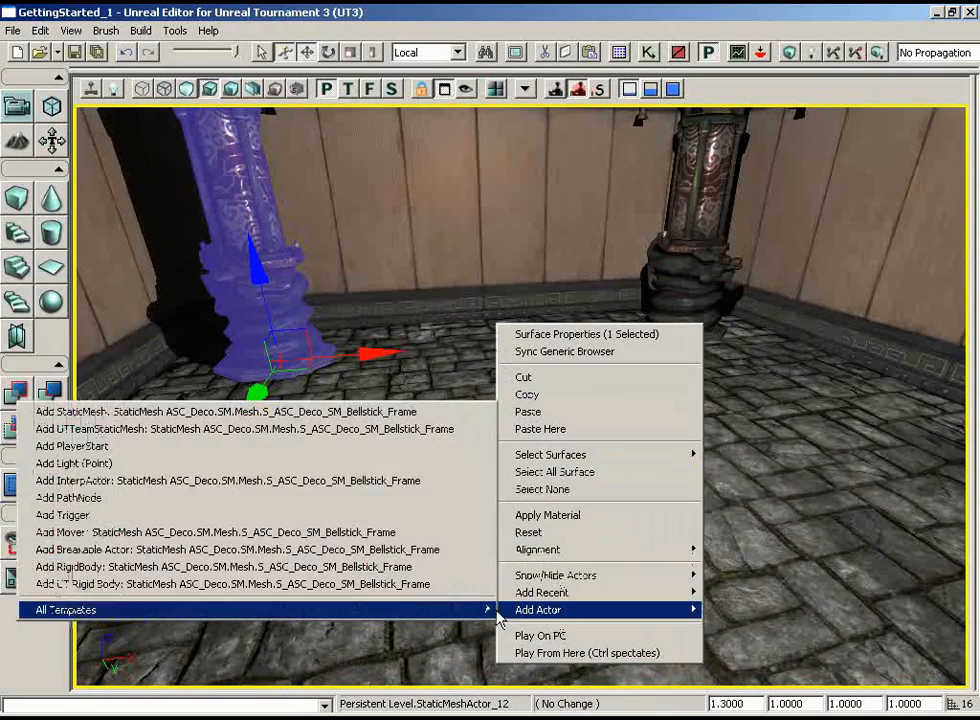
click(379, 411)
drag(497, 419, 497, 490)
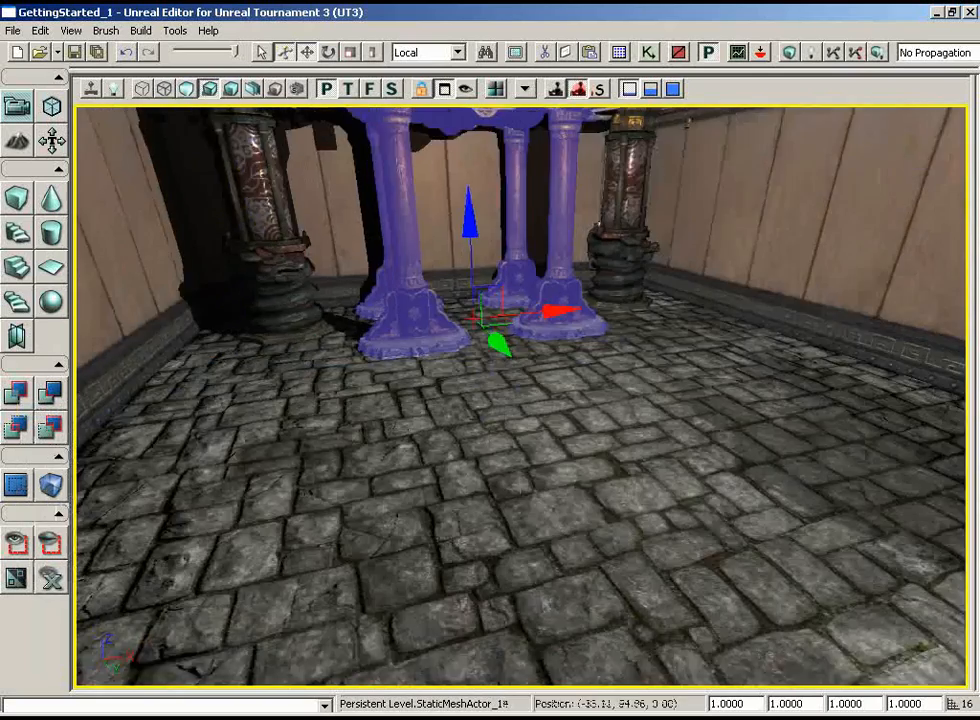
right_drag(500, 417, 490, 322)
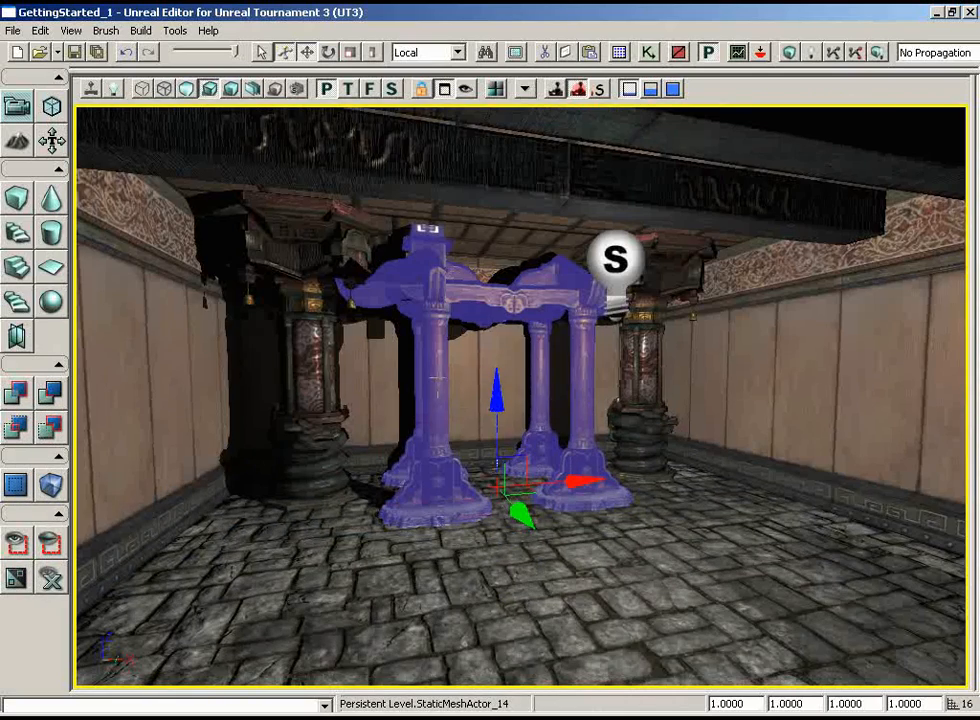
drag(437, 378, 383, 273)
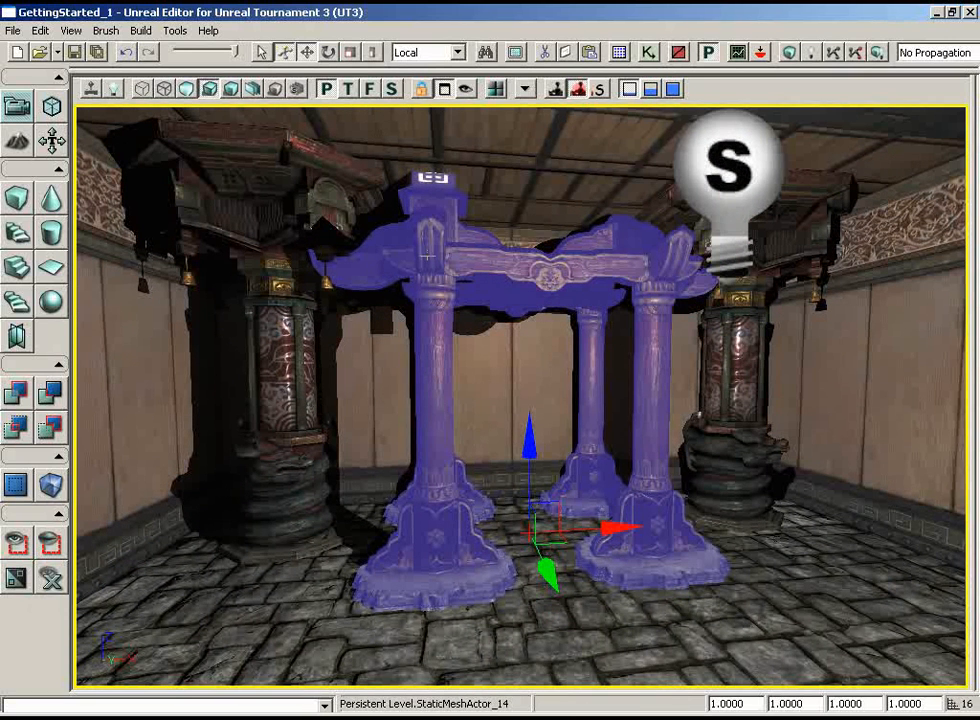
Align the bellstick frame with the two pillars along its Y axis in the top wireframe view and return to the lit perspective
click(349, 89)
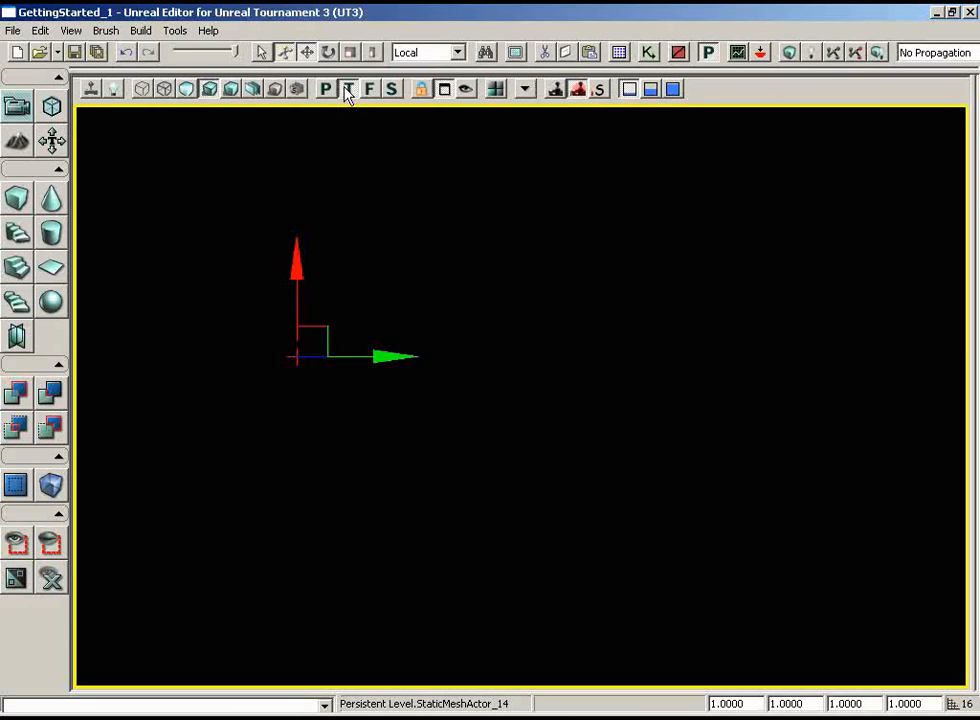
click(141, 90)
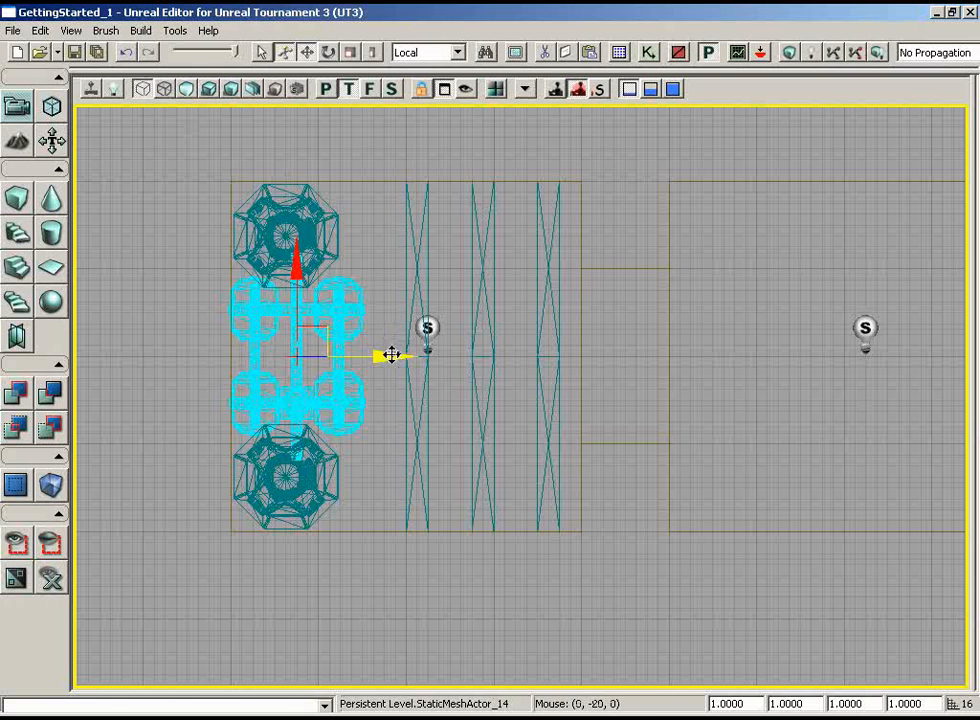
drag(391, 355, 380, 356)
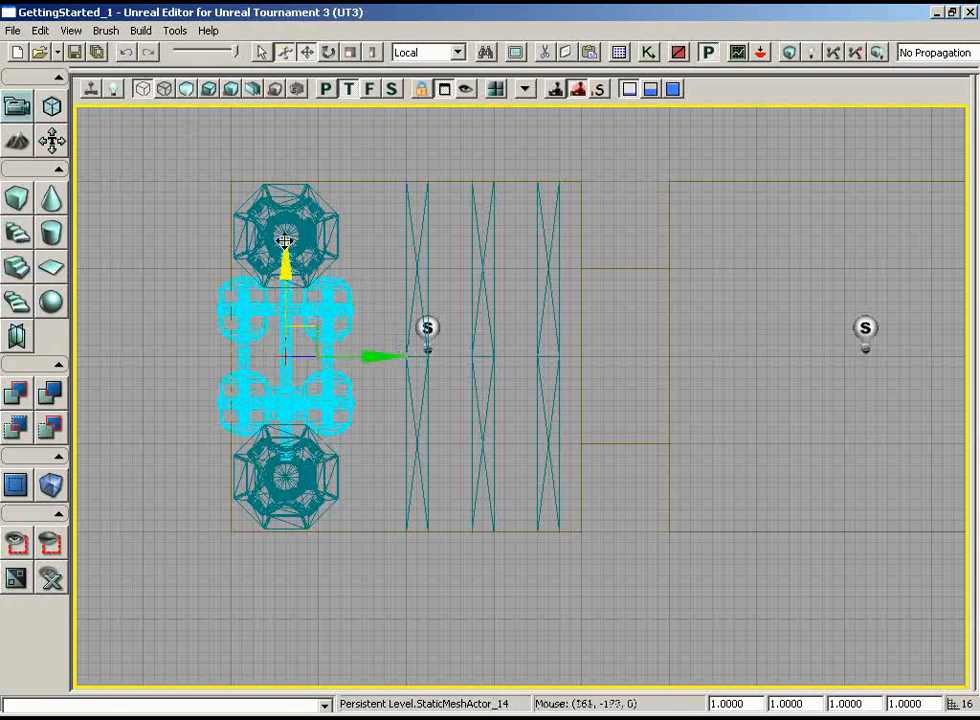
click(327, 92)
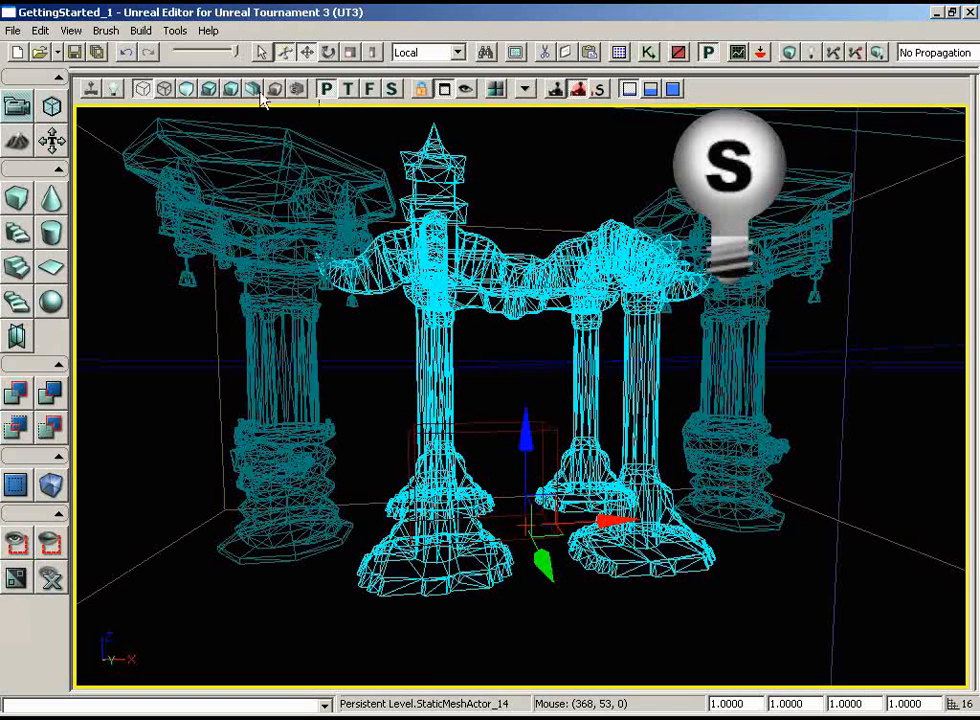
click(209, 89)
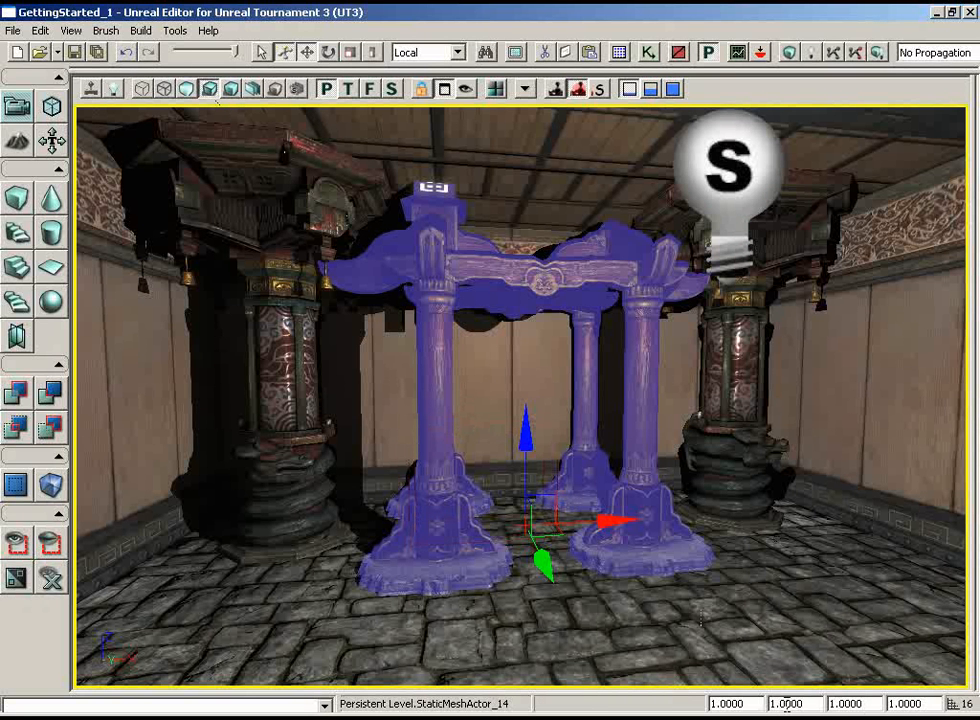
Enlarge the bellstick frame by trying uniform scales of 1.2 and 1.25 and settling on 1.3
drag(746, 704, 665, 705)
text(1.2)
key(Return)
middle_drag(683, 667, 688, 613)
drag(758, 706, 696, 708)
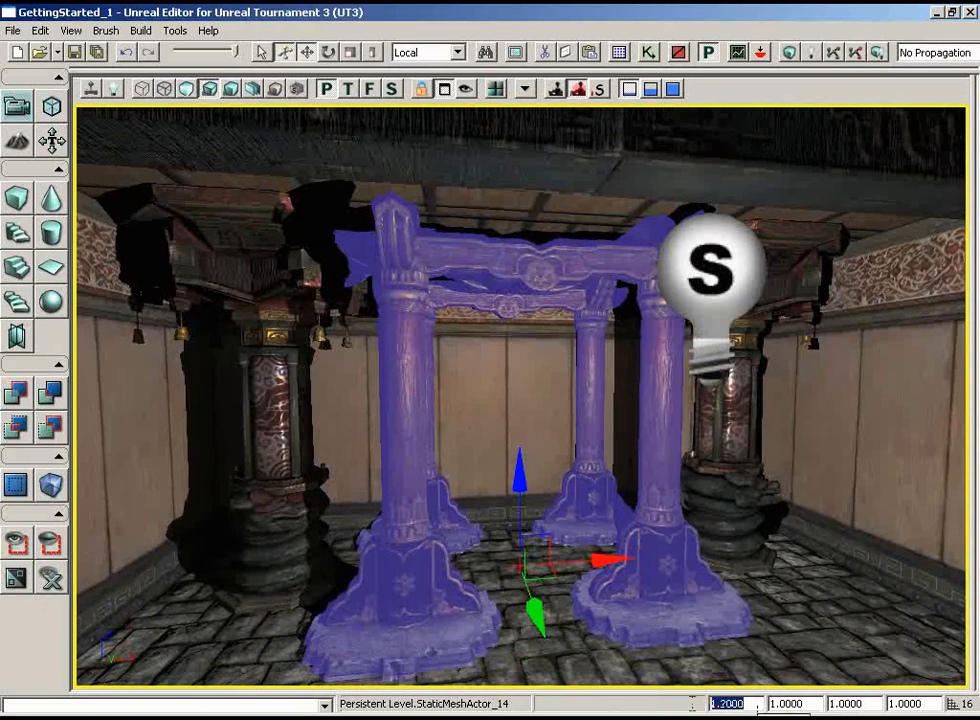
text(1.25)
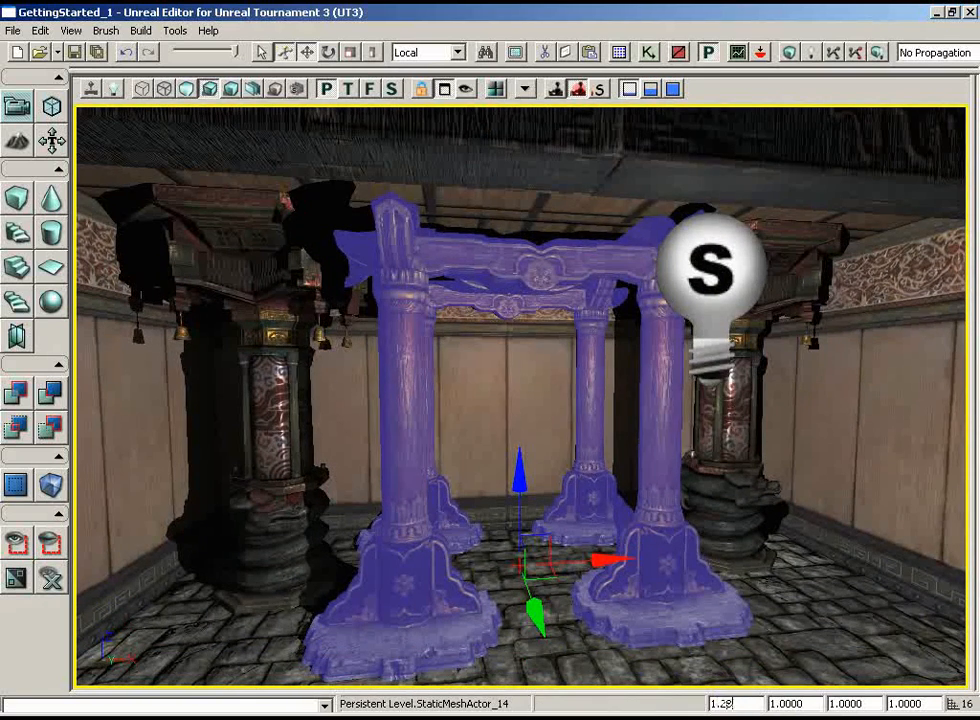
key(Return)
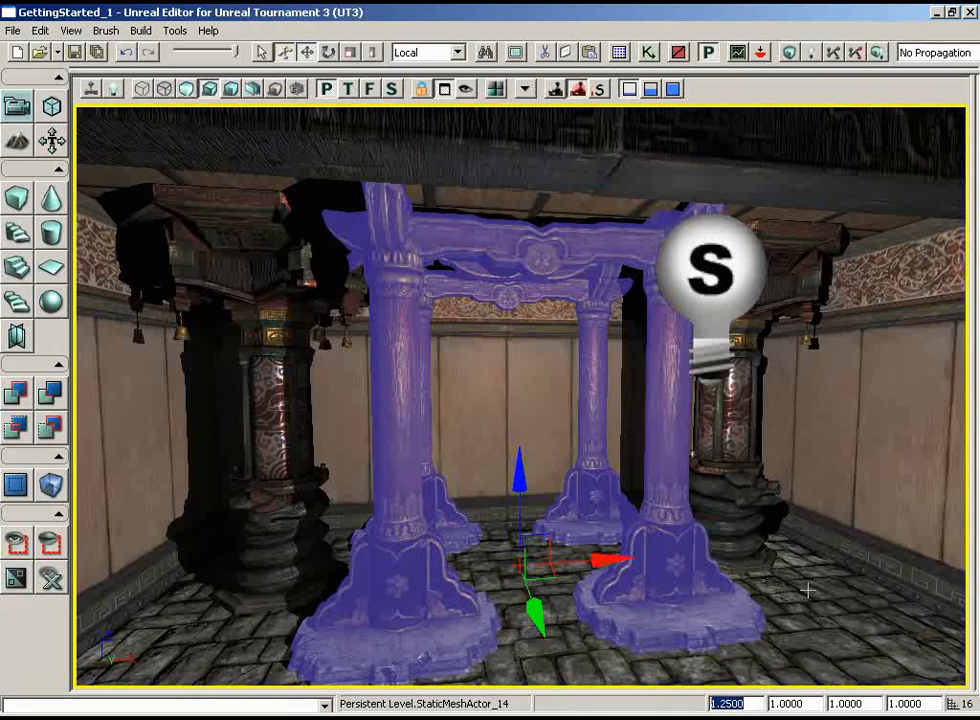
text(1.3)
key(Return)
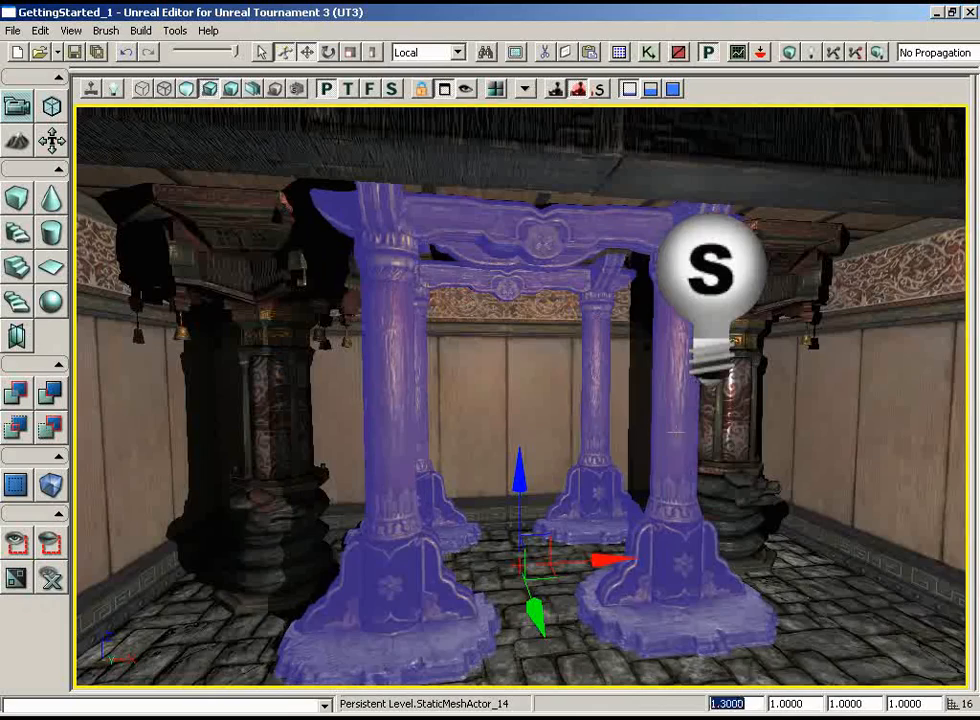
Examine how the enlarged bellstick frame meets the ceiling and beams, and clear the selection to see it in its own materials
middle_drag(676, 432, 663, 453)
right_drag(663, 453, 658, 401)
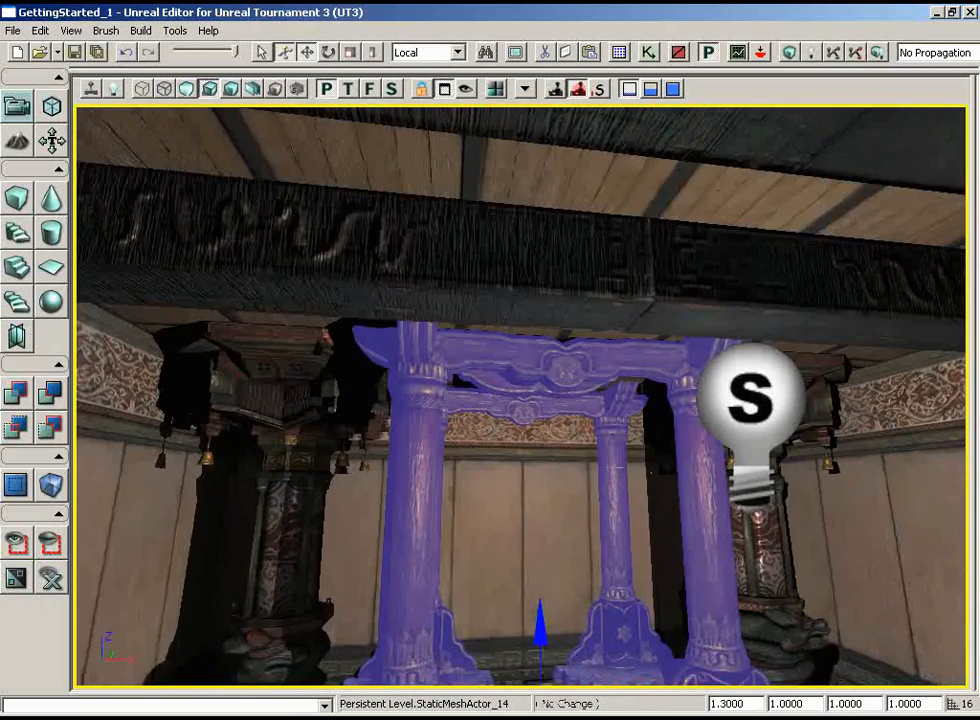
drag(613, 467, 560, 430)
middle_drag(560, 430, 363, 439)
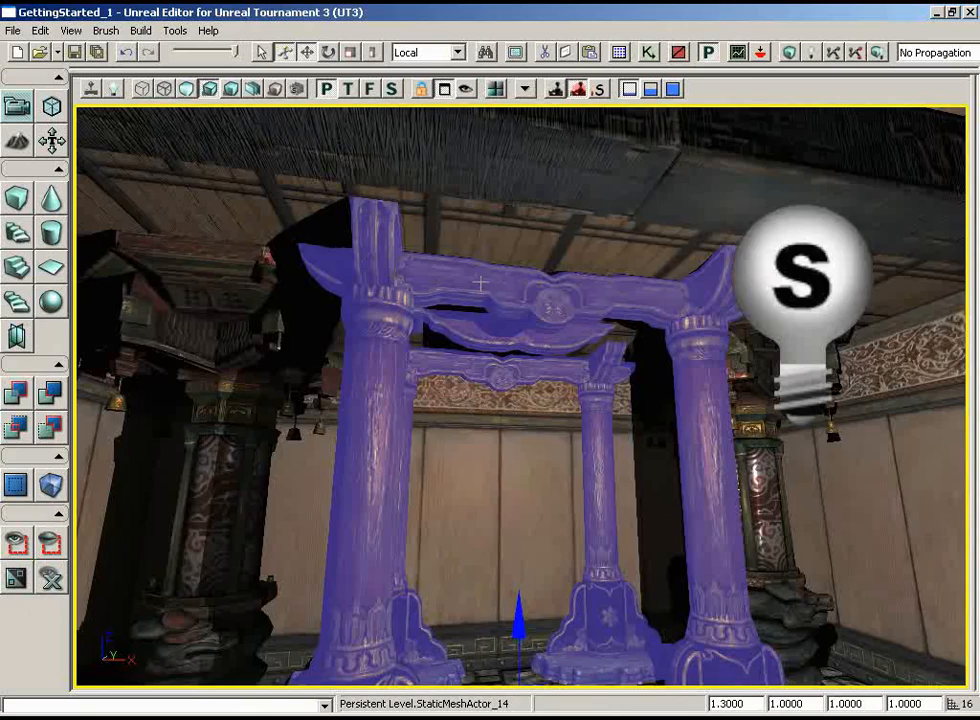
right_drag(488, 311, 501, 318)
right_click(501, 318)
click(501, 318)
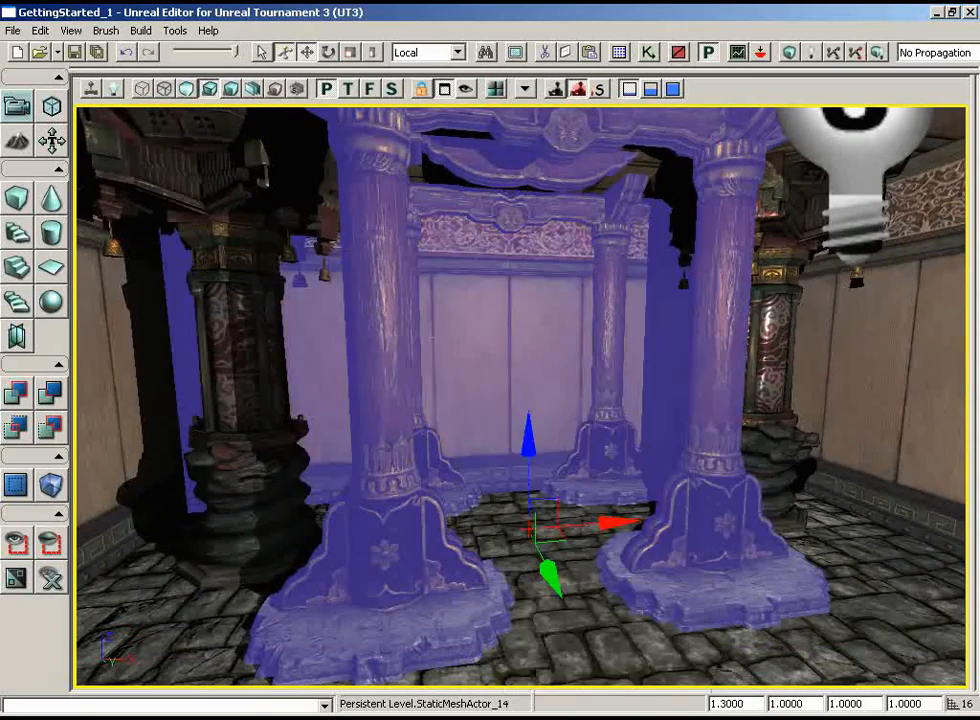
middle_drag(501, 318, 352, 321)
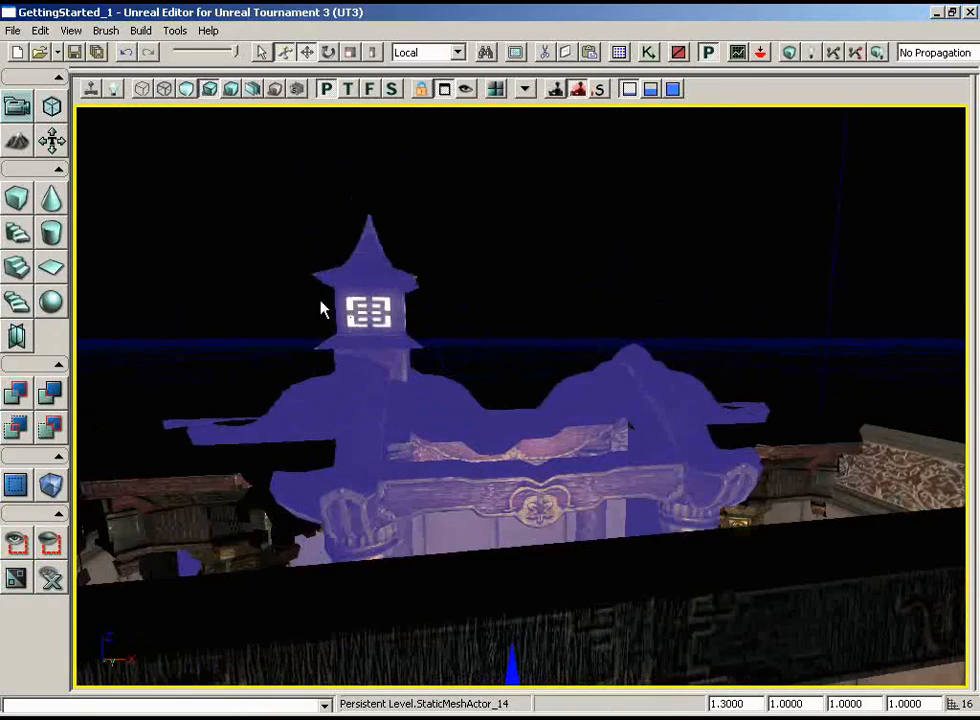
middle_drag(431, 298, 499, 398)
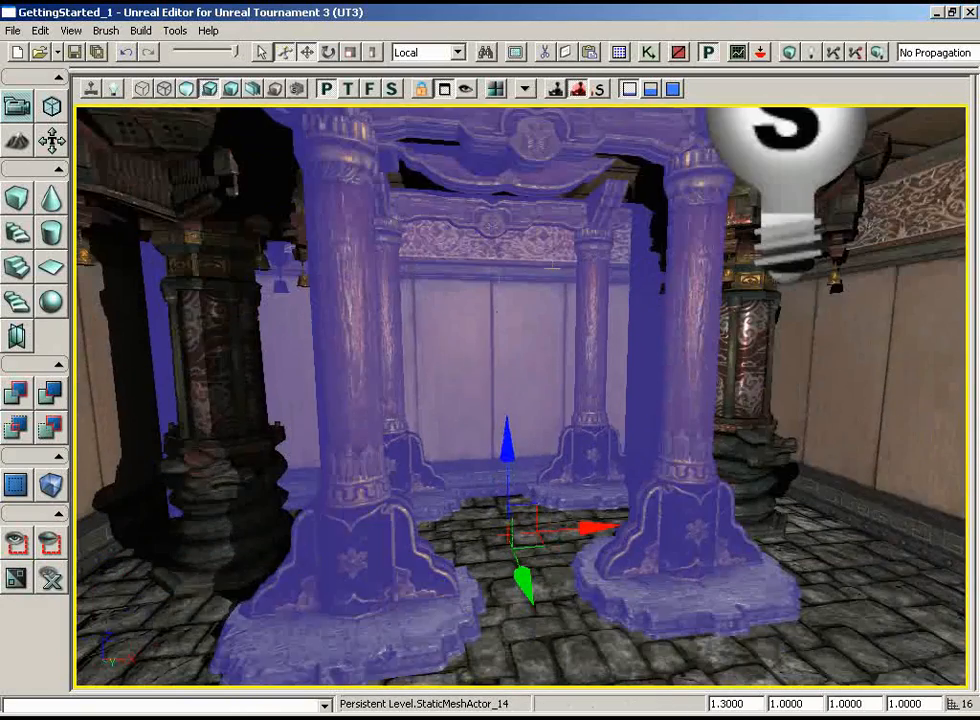
key(Escape)
right_drag(499, 398, 590, 205)
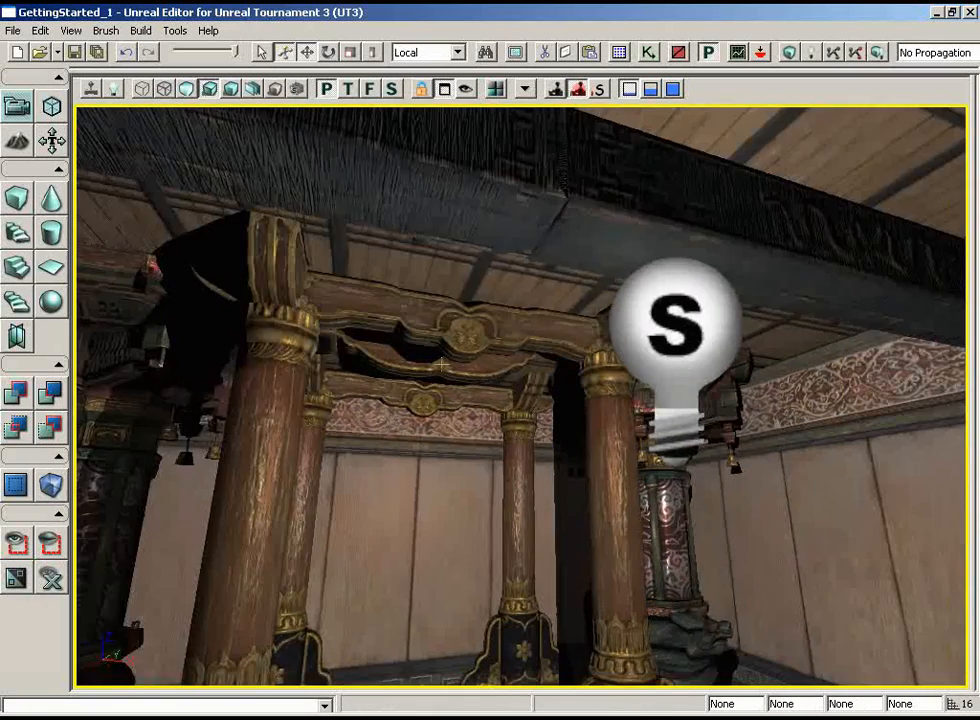
drag(460, 260, 444, 416)
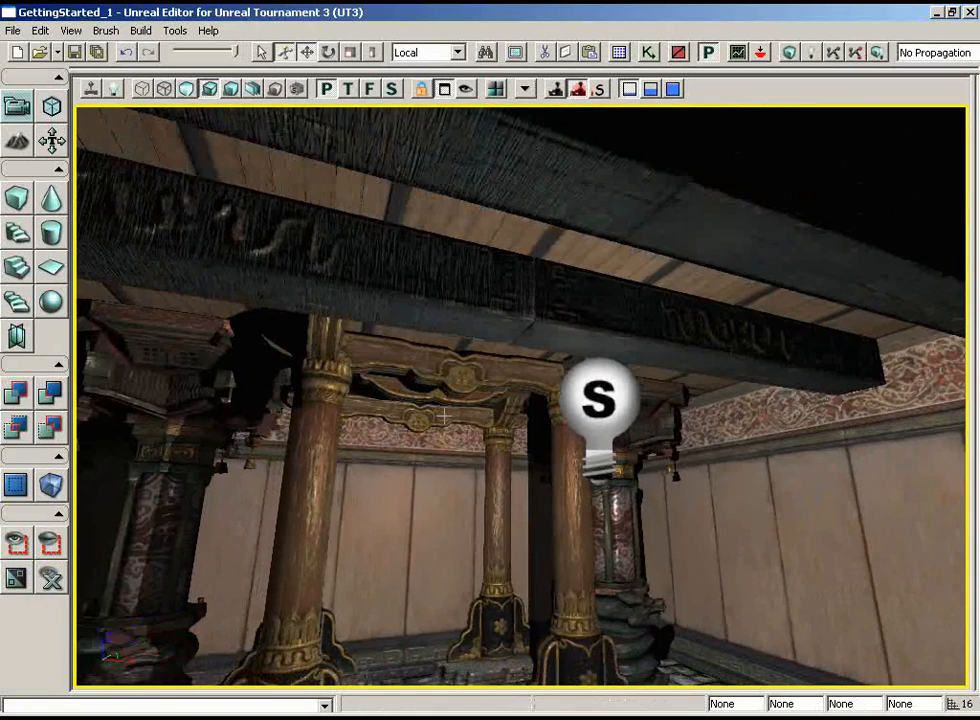
right_drag(444, 416, 474, 466)
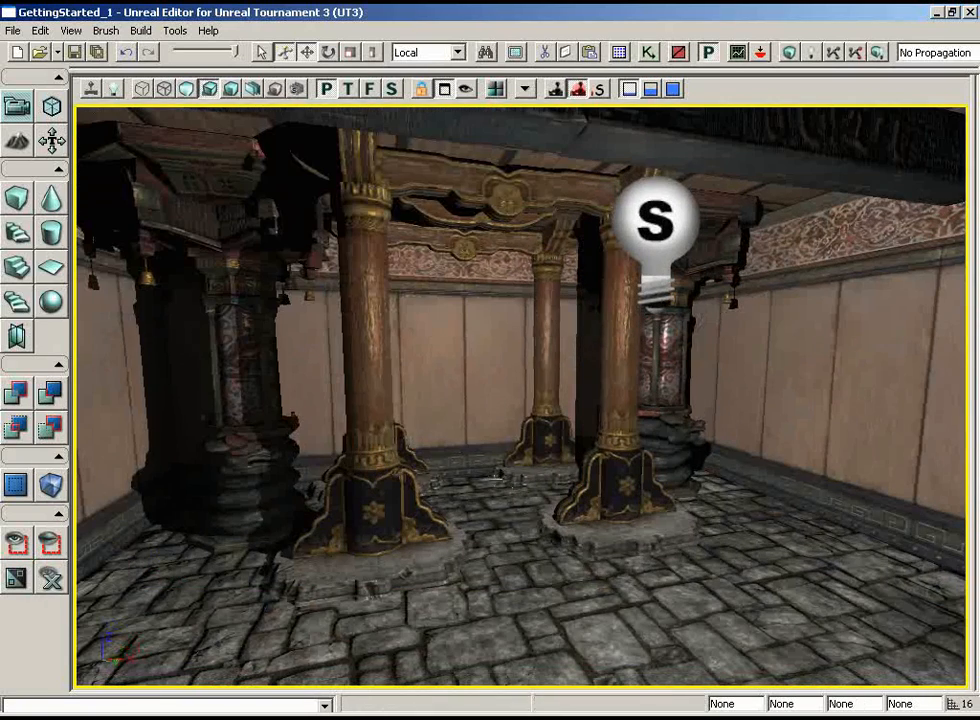
Select the static mesh S_ASC_Deco_SM_Fountain01 from the ASC_Deco package in the Generic Browser and close the browser
click(619, 52)
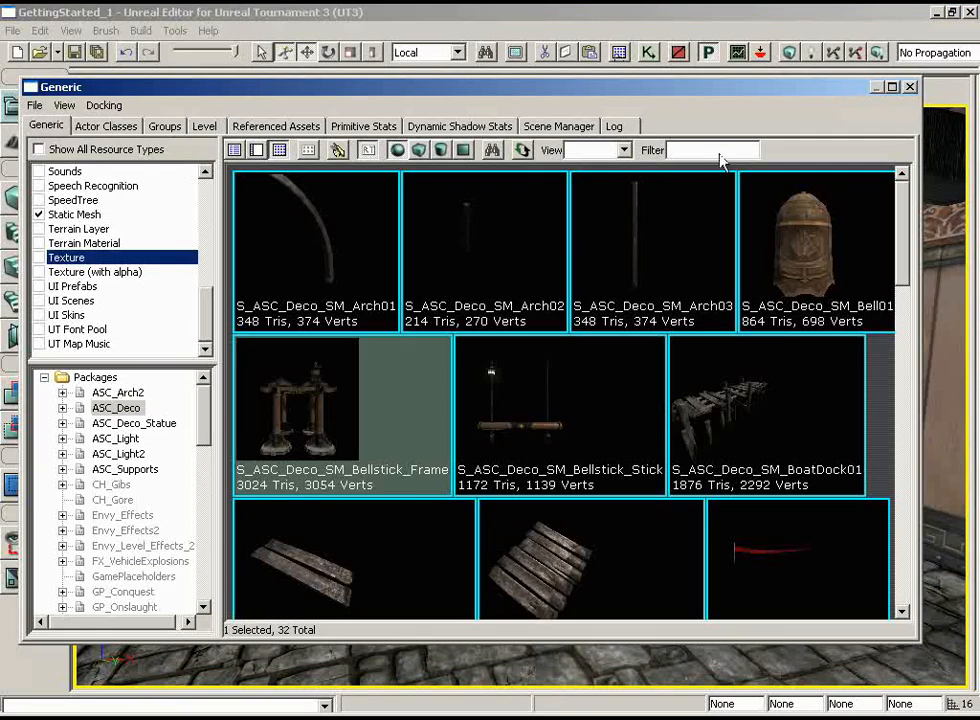
scroll(880, 365, down, 5)
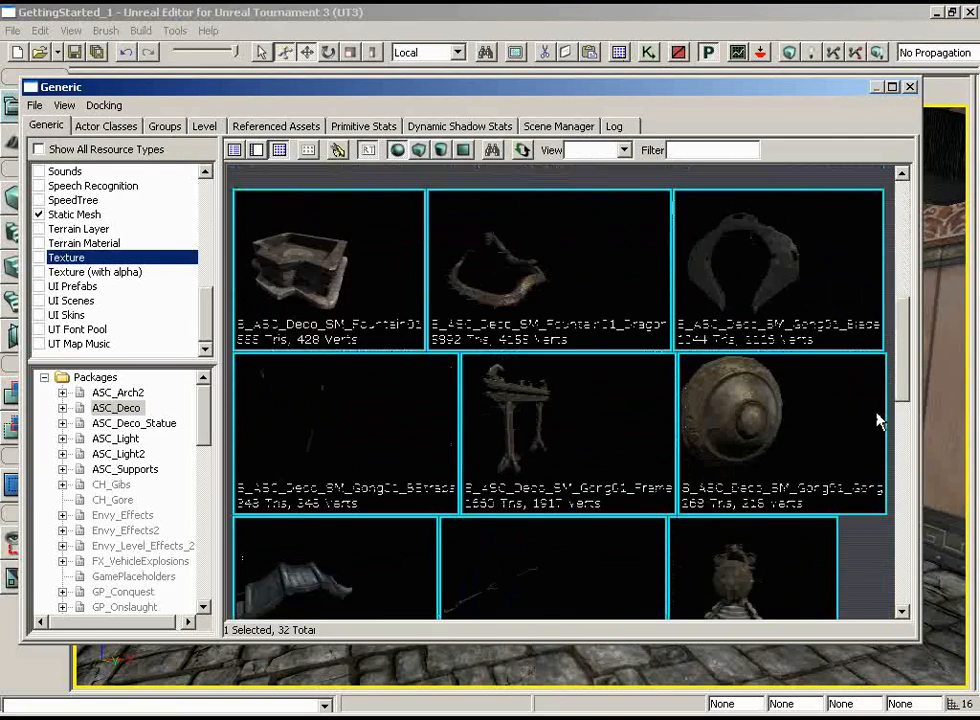
scroll(875, 409, up, 1)
click(322, 333)
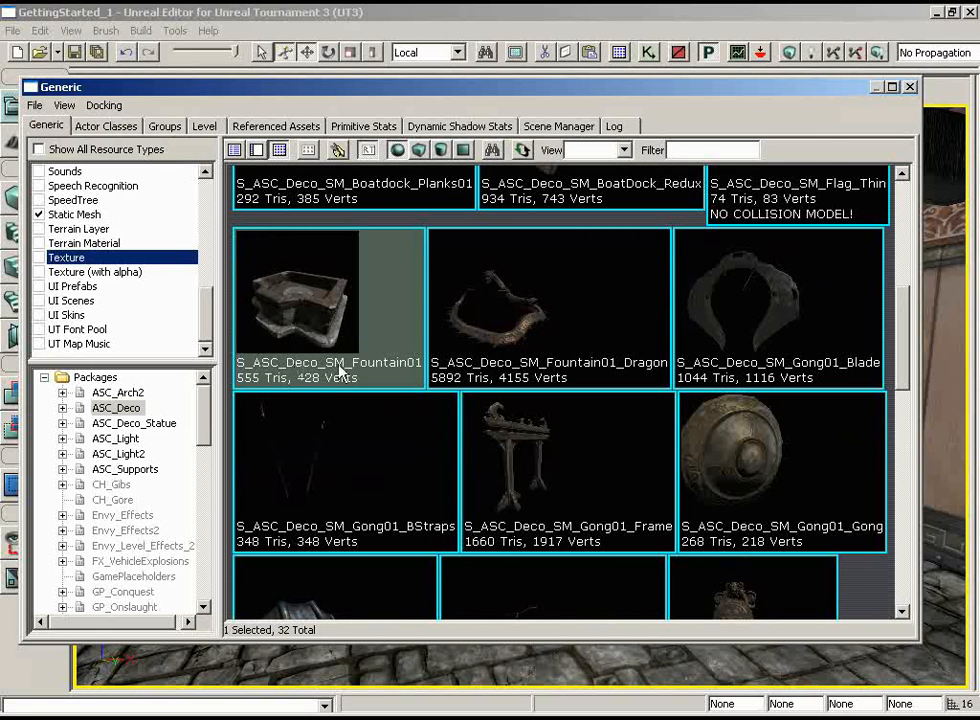
click(910, 87)
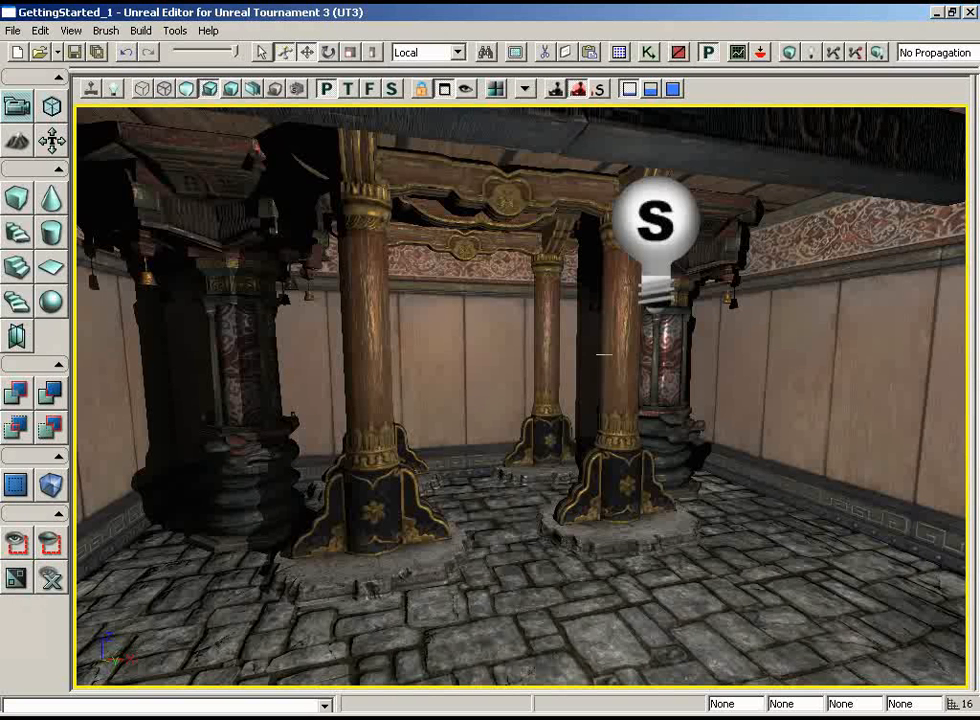
Add the S_ASC_Deco_SM_Fountain01 static mesh to the stone floor and position it between the columns of the bellstick frame
right_click(474, 505)
mouse_move(540, 423)
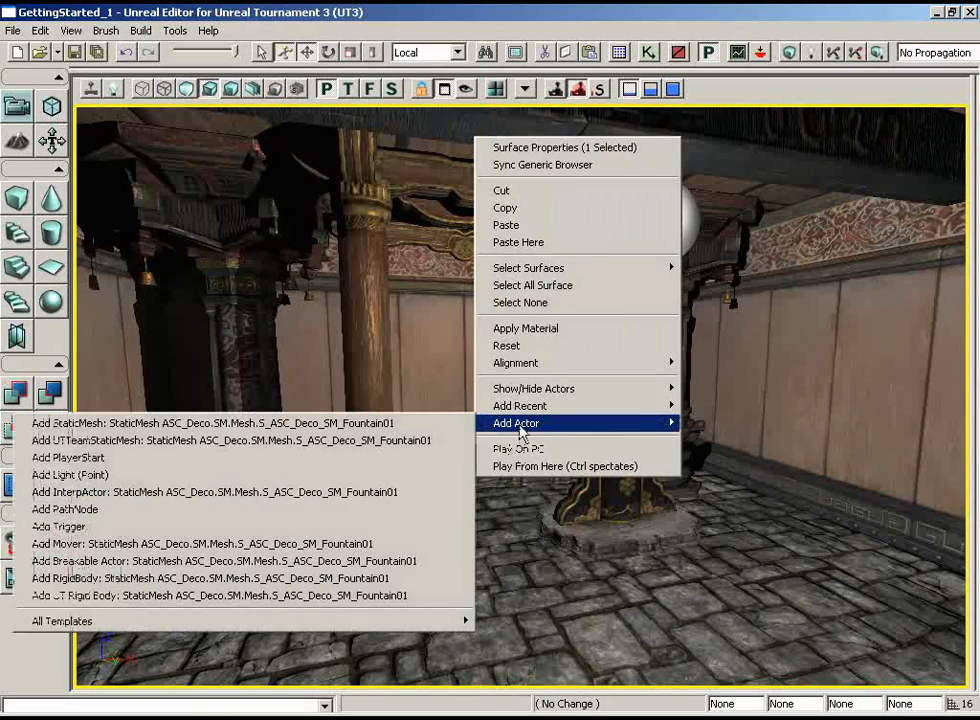
click(405, 424)
scroll(643, 428, up, 2)
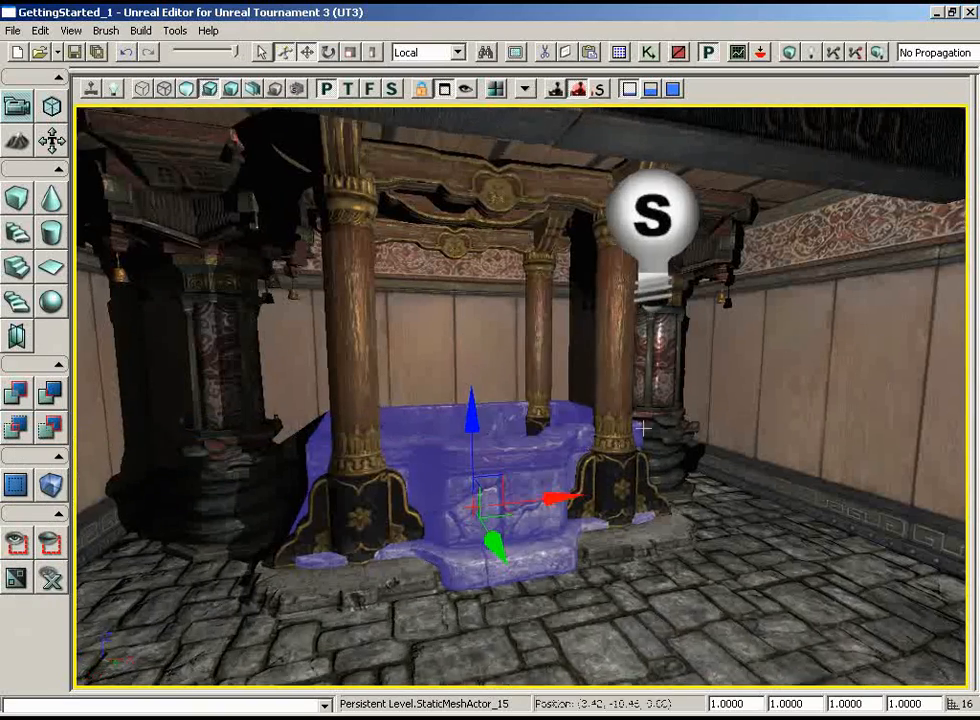
mouse_move(643, 428)
mouse_down()
mouse_move(636, 408)
mouse_move(639, 452)
mouse_up()
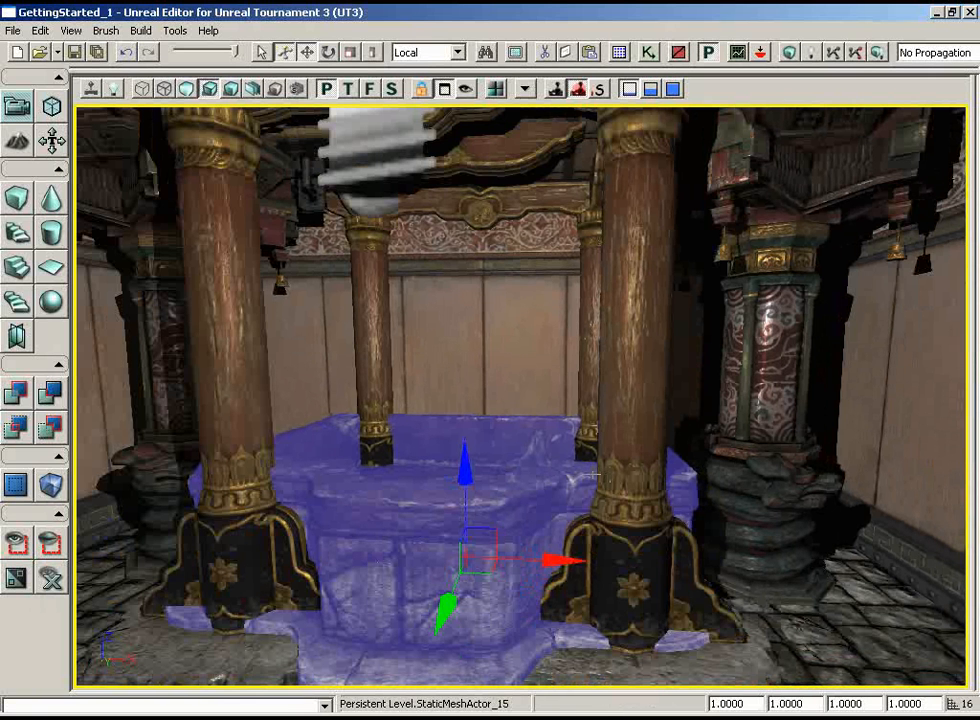
Set the fountain's uniform scale to 0.8 and check its fit inside the bellstick frame
click(733, 704)
key(BackSpace)
text(0.8)
key(Return)
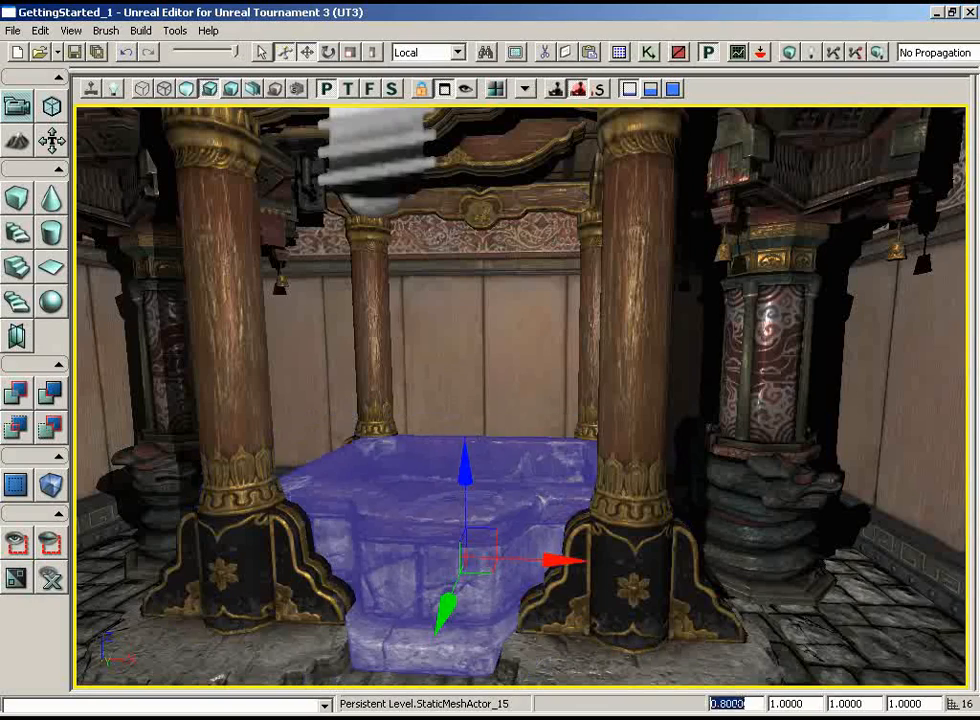
drag(762, 498, 507, 556)
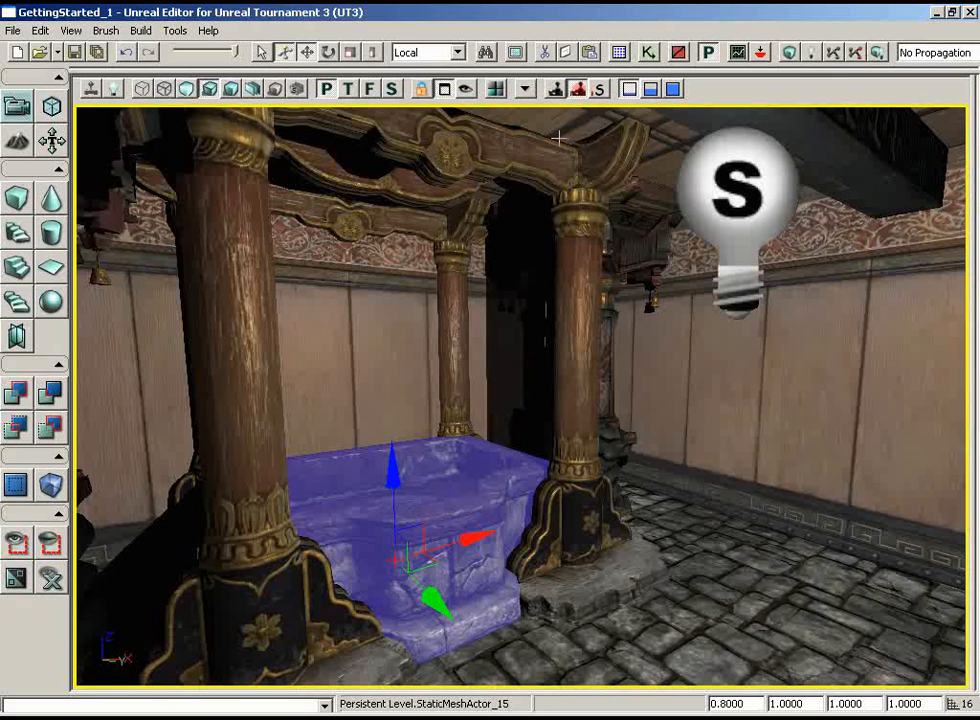
Select the static mesh S_ASC_Deco_SM_Fountain01_Dragon in the Generic Browser and close the browser
click(618, 54)
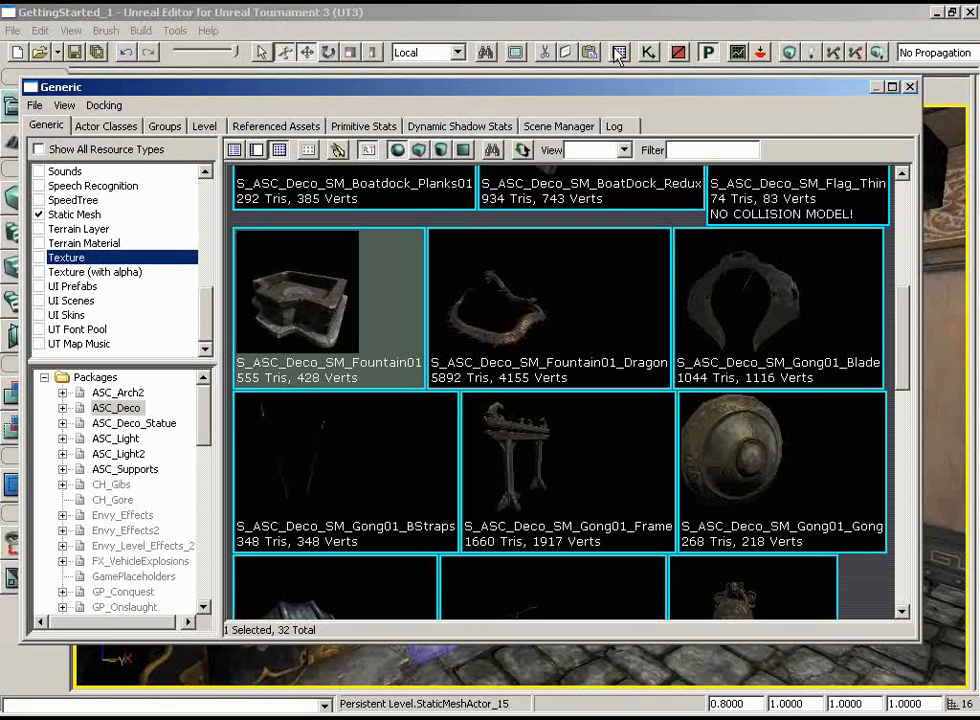
click(530, 323)
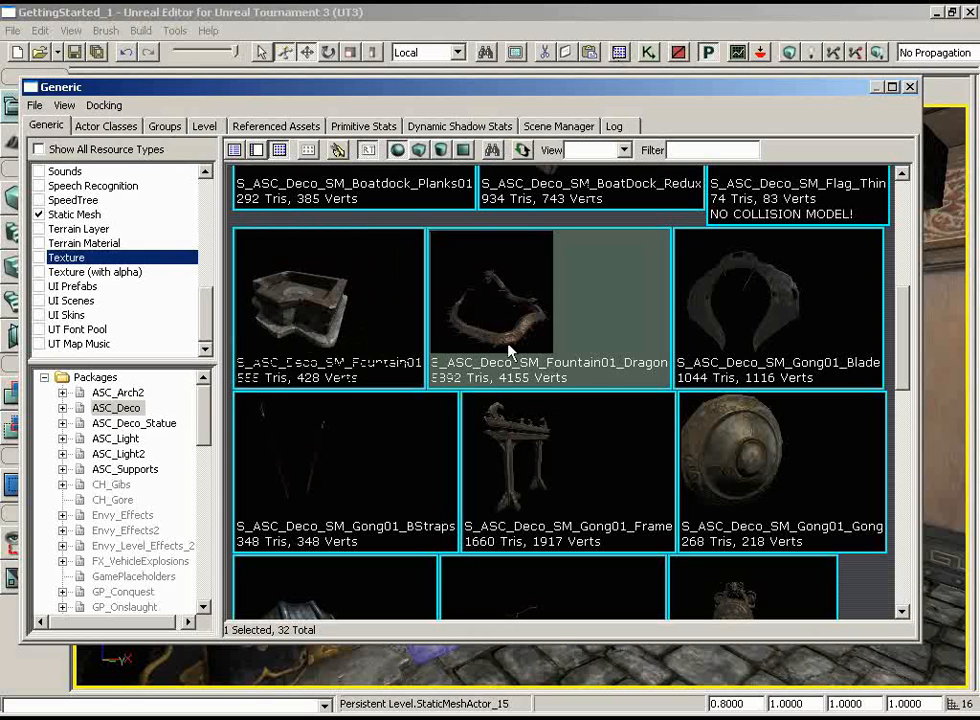
click(911, 88)
Add the S_ASC_Deco_SM_Fountain01_Dragon static mesh on the basin of the fountain
mouse_move(739, 347)
mouse_down()
mouse_move(739, 395)
mouse_move(730, 361)
mouse_up()
right_drag(730, 361, 749, 379)
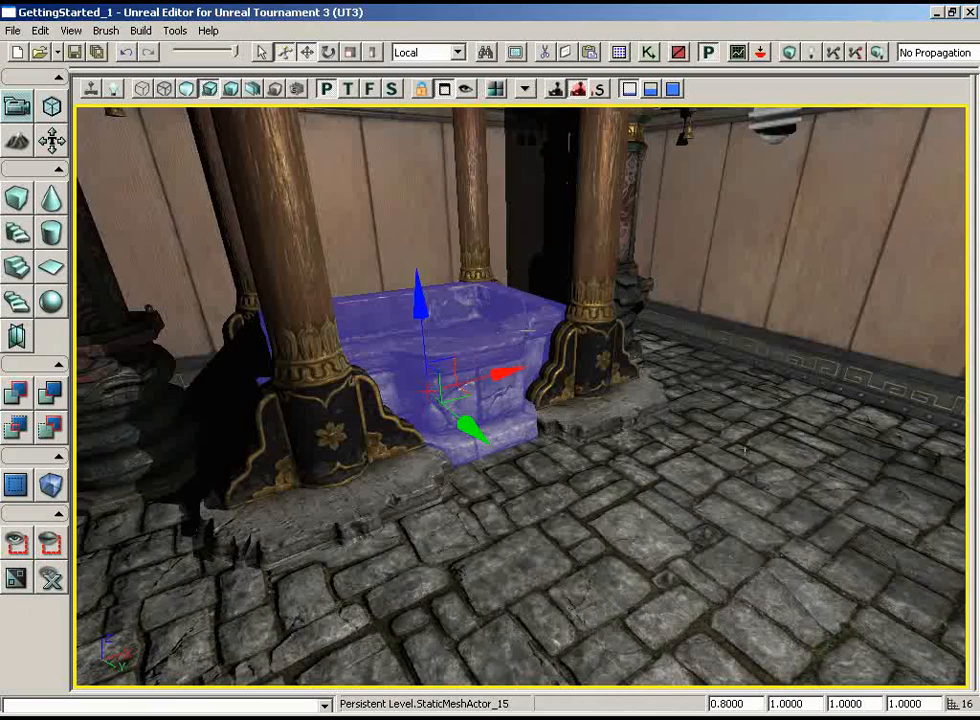
drag(527, 330, 509, 428)
right_click(509, 428)
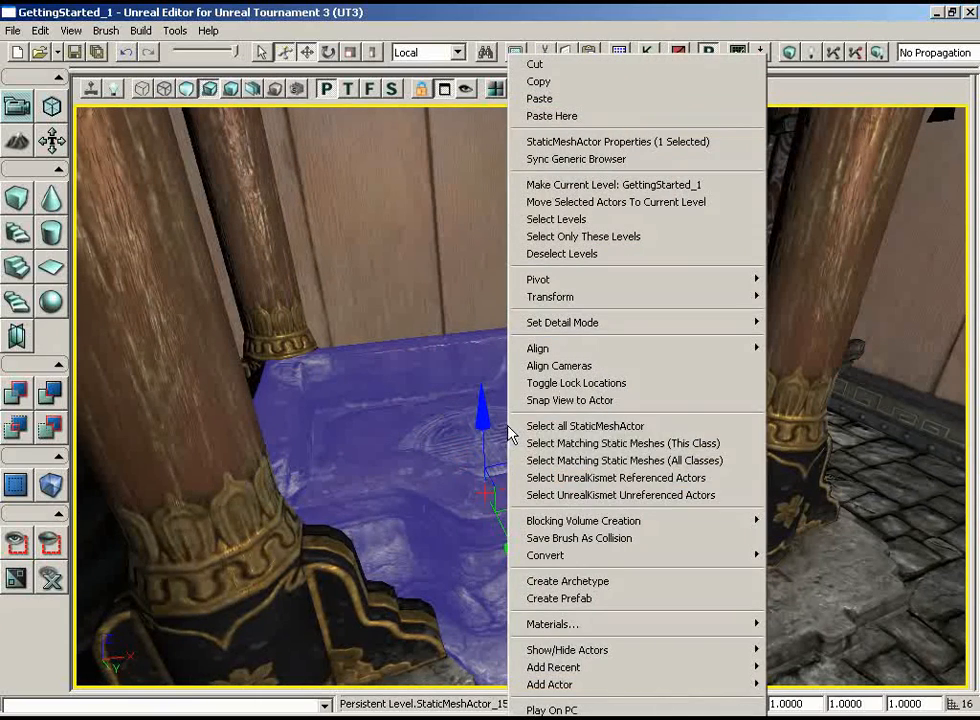
mouse_move(565, 684)
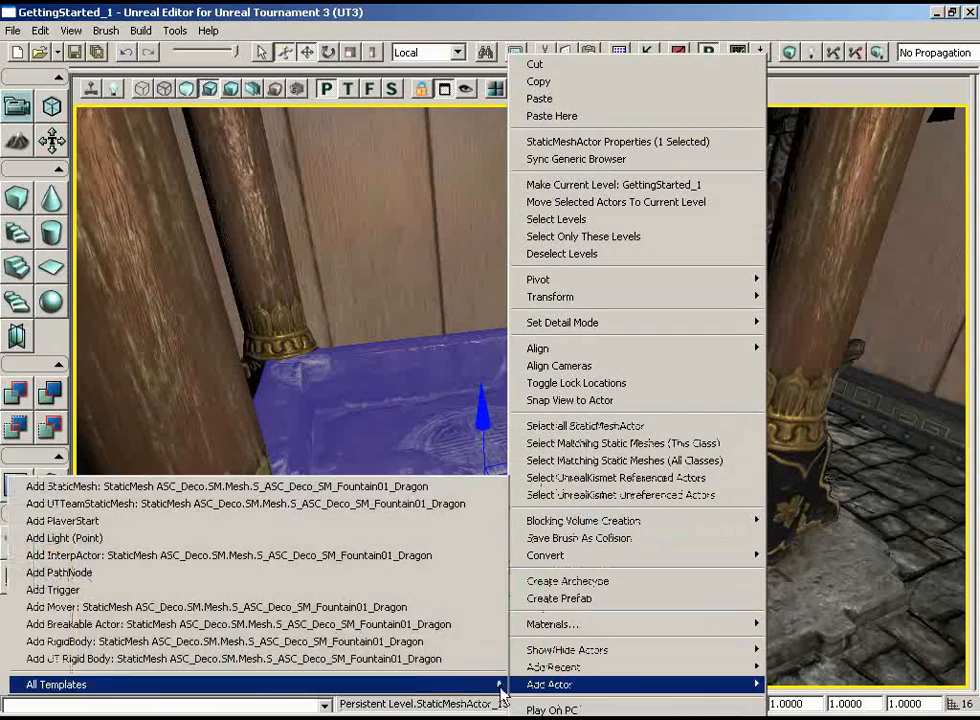
click(235, 491)
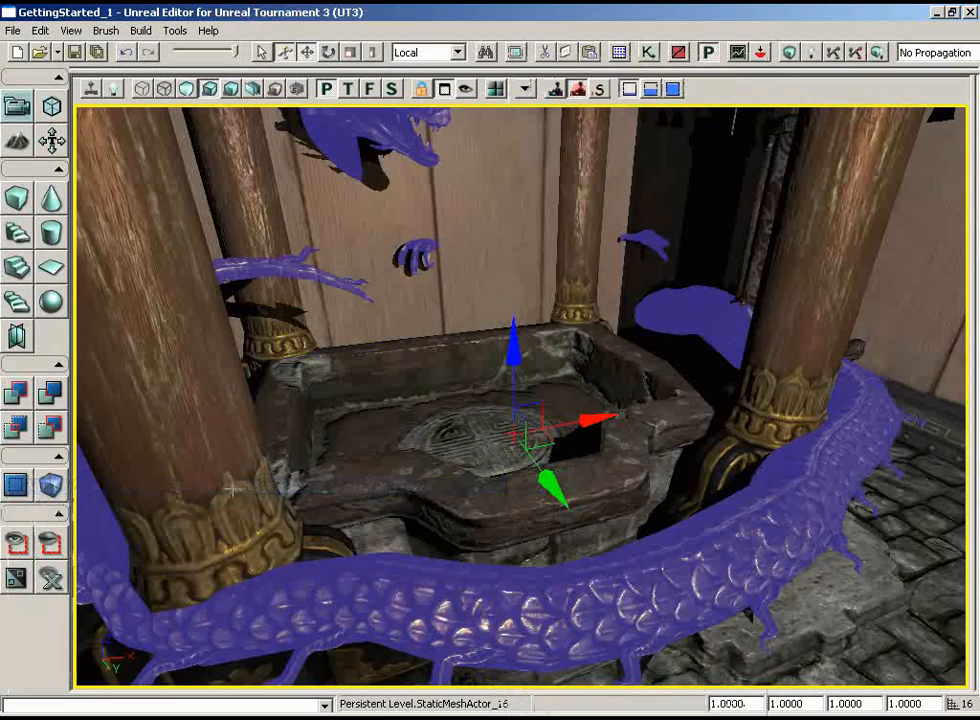
Set the dragon's uniform scale to 0.7 and raise it 16 units along its Z axis above the fountain basin
drag(372, 343, 360, 388)
right_drag(361, 388, 374, 318)
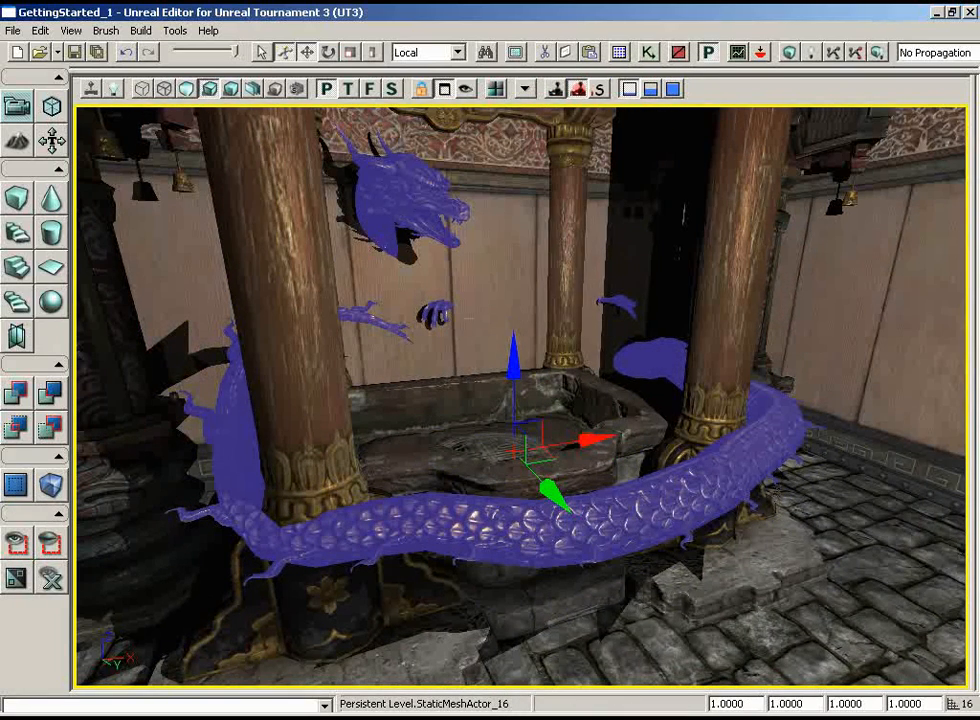
double_click(749, 704)
text(.7)
key(Return)
drag(595, 402, 584, 372)
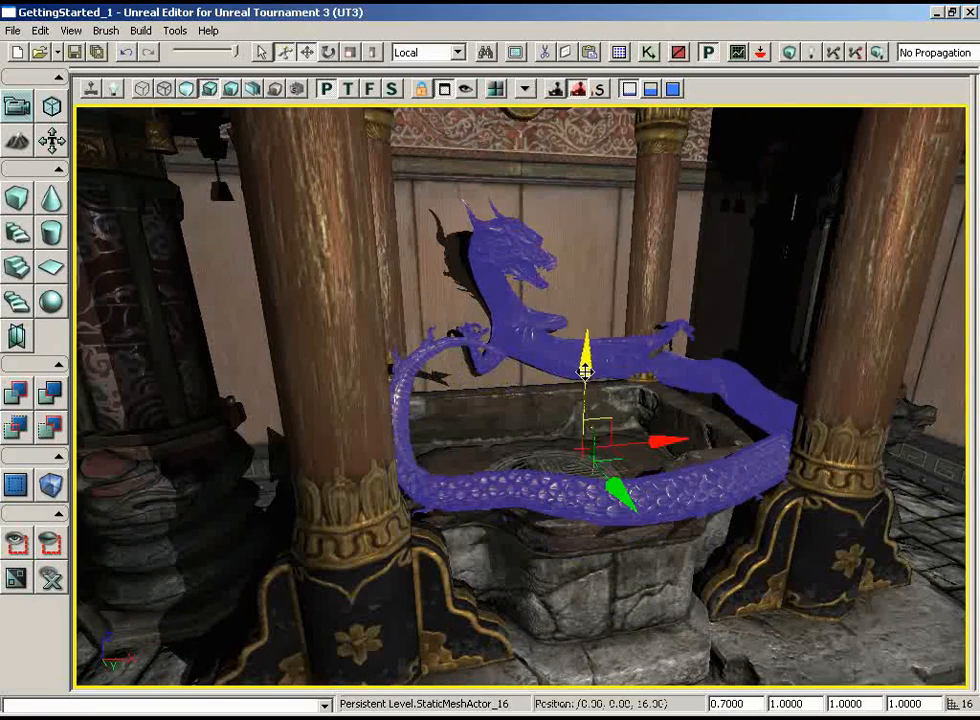
drag(543, 517, 543, 517)
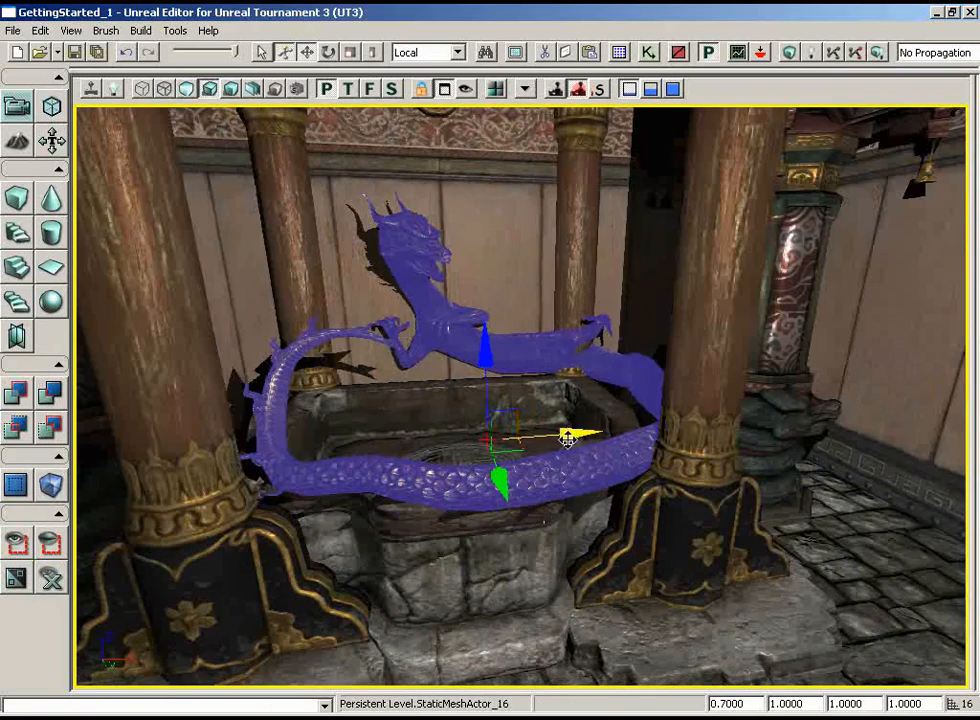
Adjust the dragon's position over the fountain, set its uniform scale to 0.65 and check how it rests on the rim
drag(565, 435, 720, 518)
drag(750, 704, 680, 706)
text(.65)
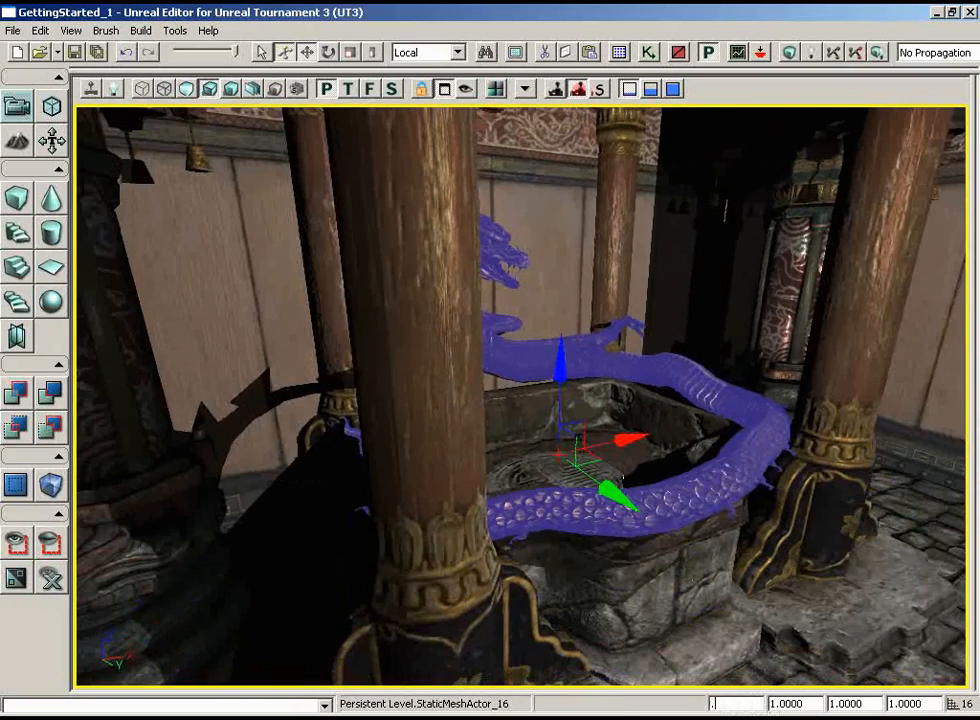
key(Return)
drag(686, 539, 625, 505)
click(477, 372)
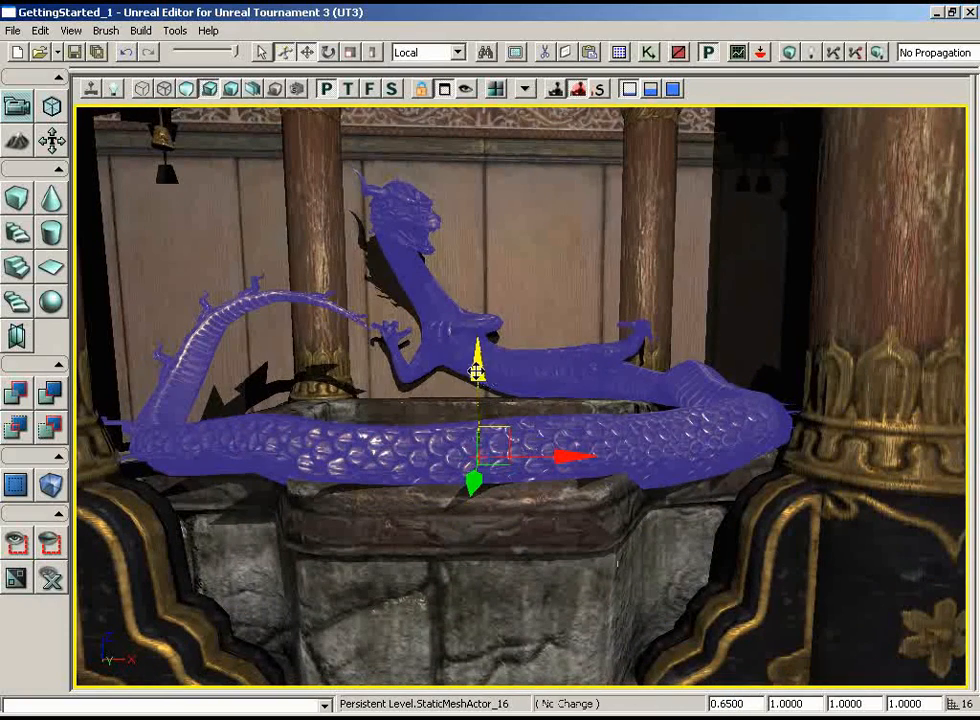
drag(476, 366, 476, 367)
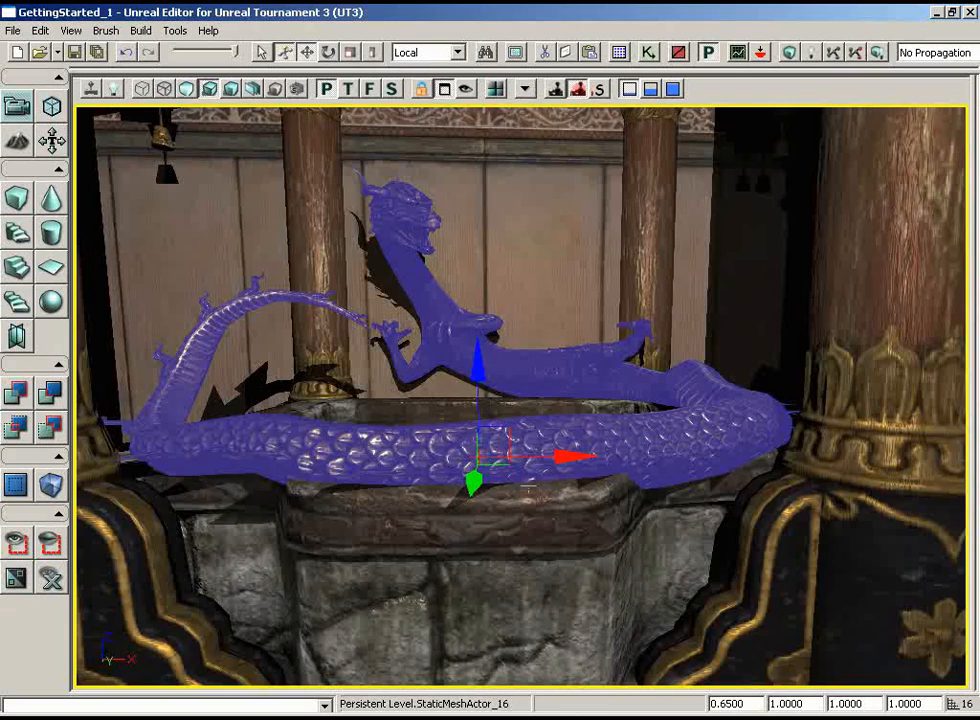
right_drag(628, 550, 669, 478)
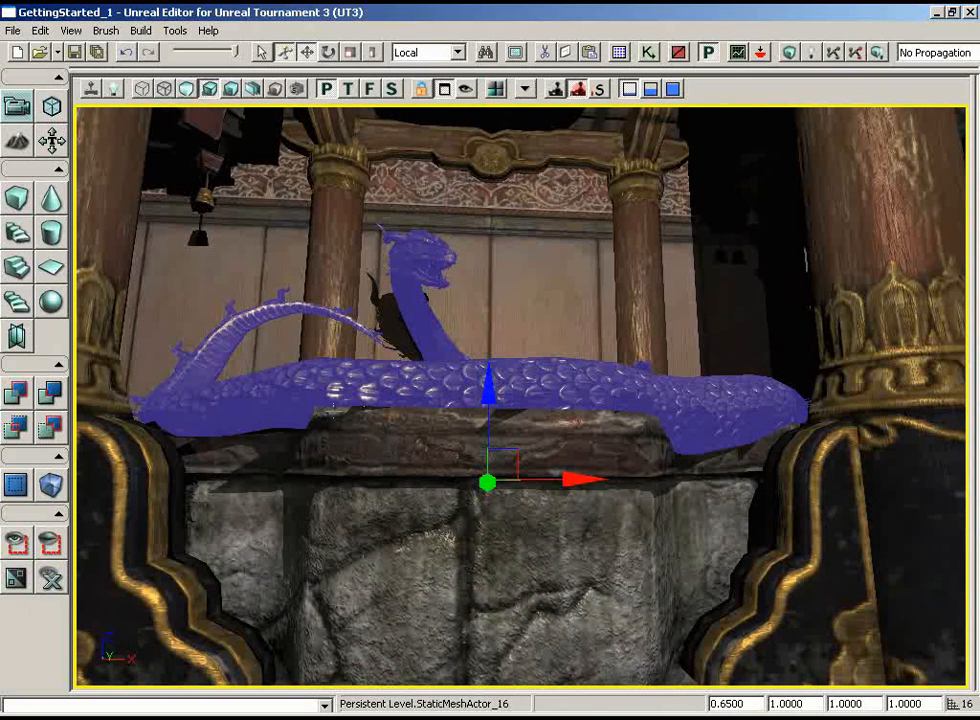
Raise the dragon 16 units above the fountain, set the drag grid to 8 and lower the dragon 8 units toward the rim
drag(487, 390, 486, 383)
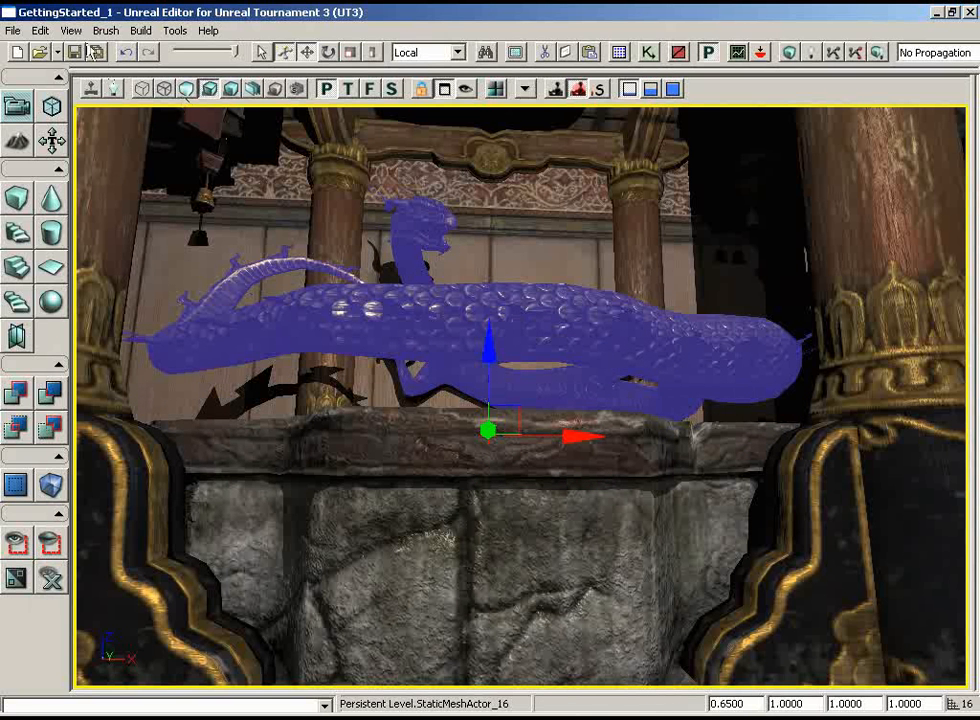
click(74, 32)
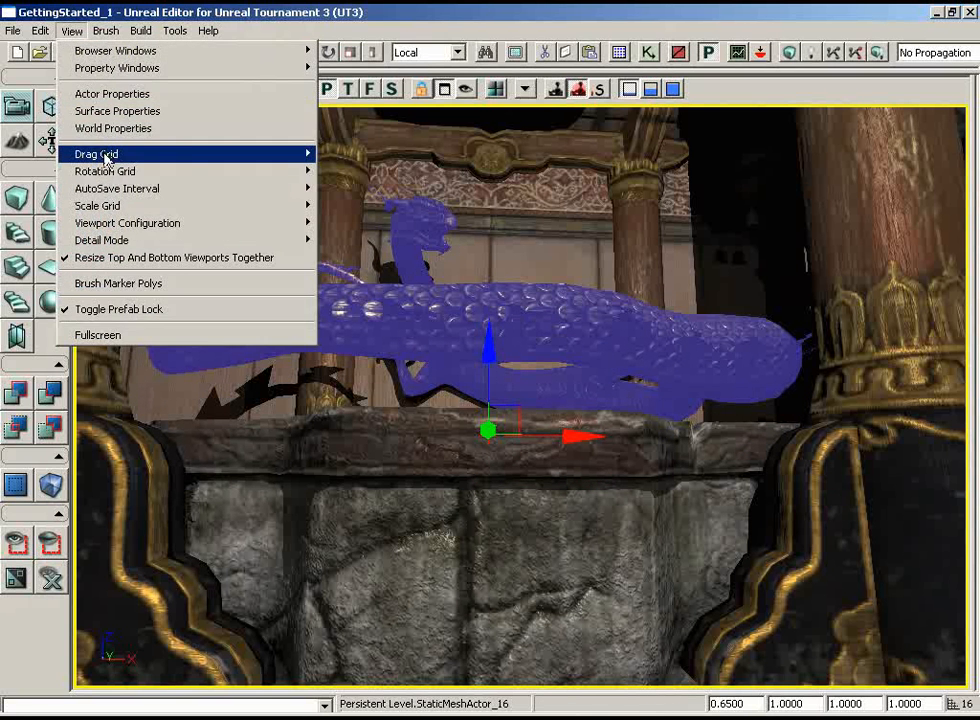
mouse_move(107, 158)
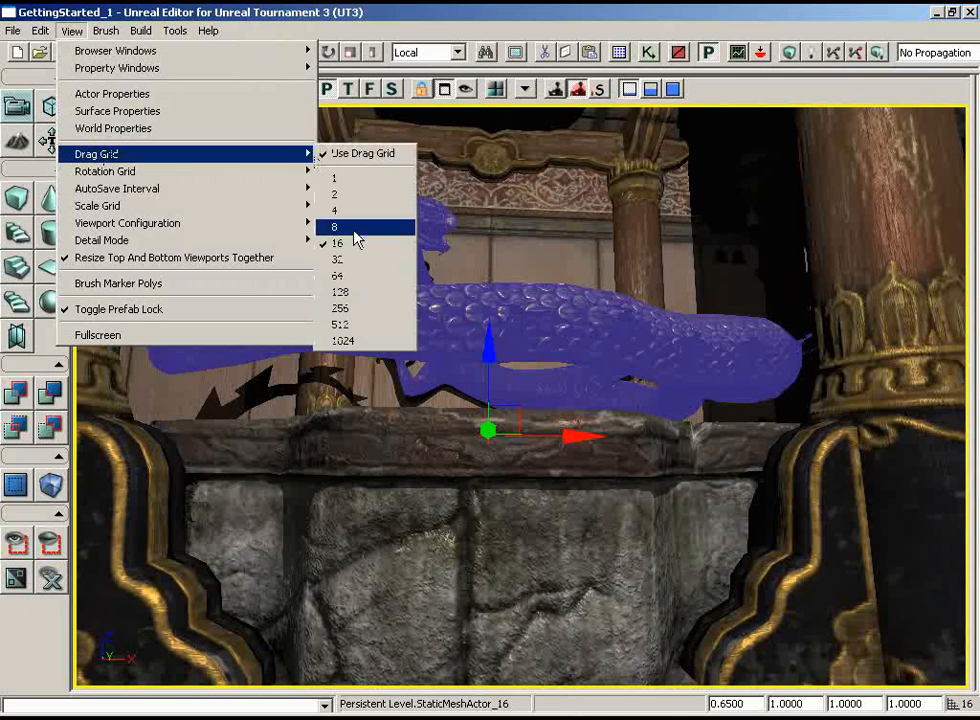
click(354, 229)
mouse_move(490, 343)
mouse_down()
mouse_move(490, 357)
mouse_move(490, 343)
mouse_up()
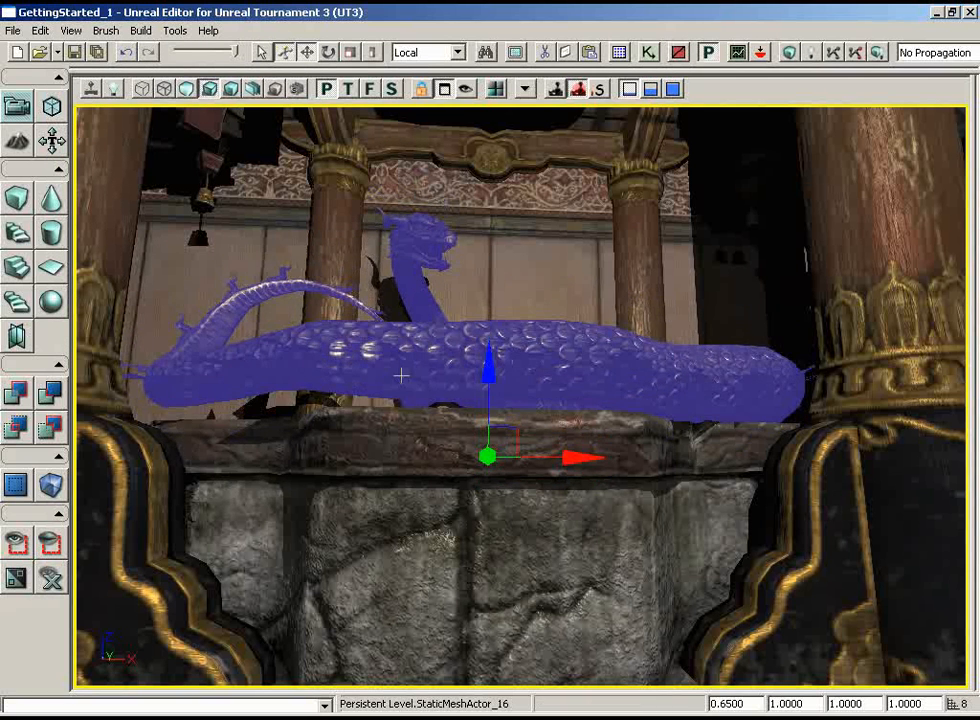
Set the drag grid to 4, lower the dragon 4 units onto the fountain rim and check its fit around the basin
right_drag(401, 375, 396, 409)
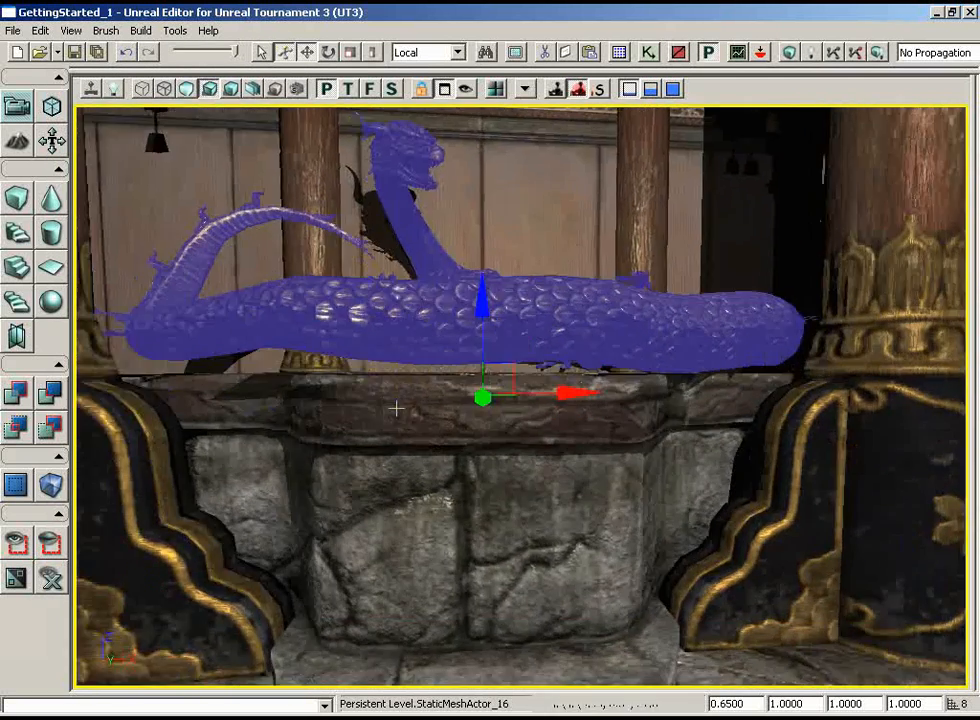
click(70, 30)
mouse_move(98, 153)
click(341, 212)
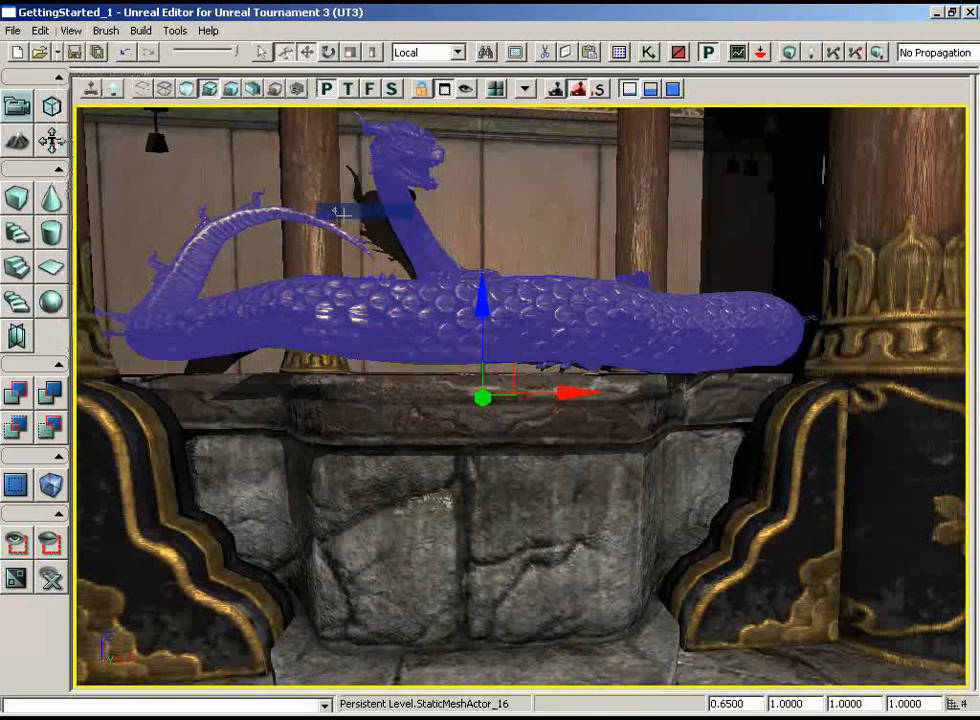
drag(482, 300, 482, 314)
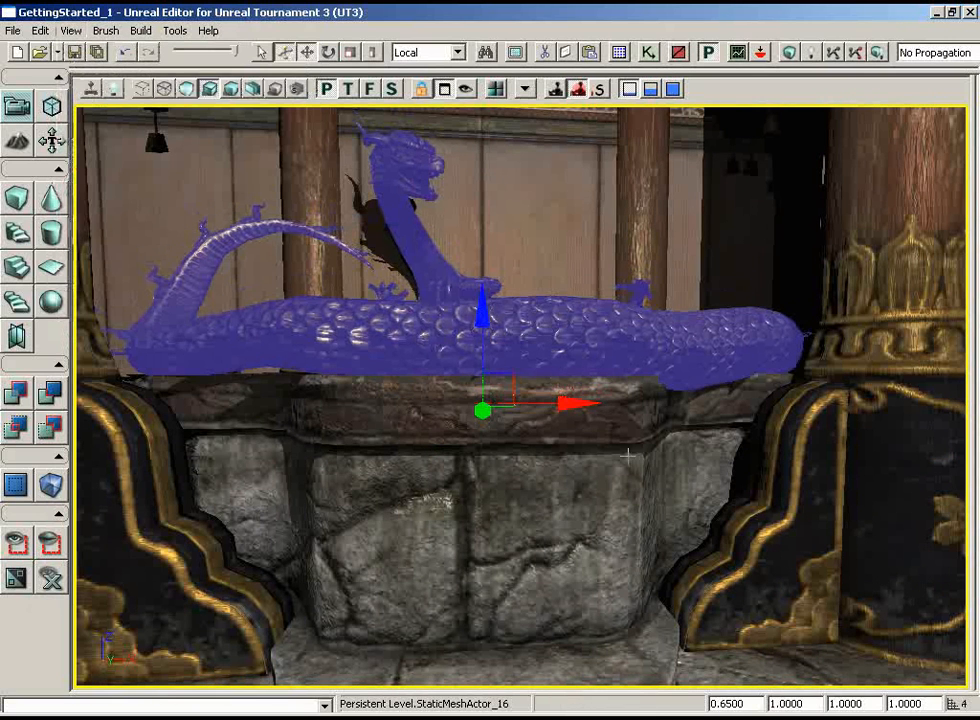
mouse_move(628, 454)
middle_down()
mouse_move(618, 476)
mouse_move(690, 476)
mouse_move(634, 453)
middle_up()
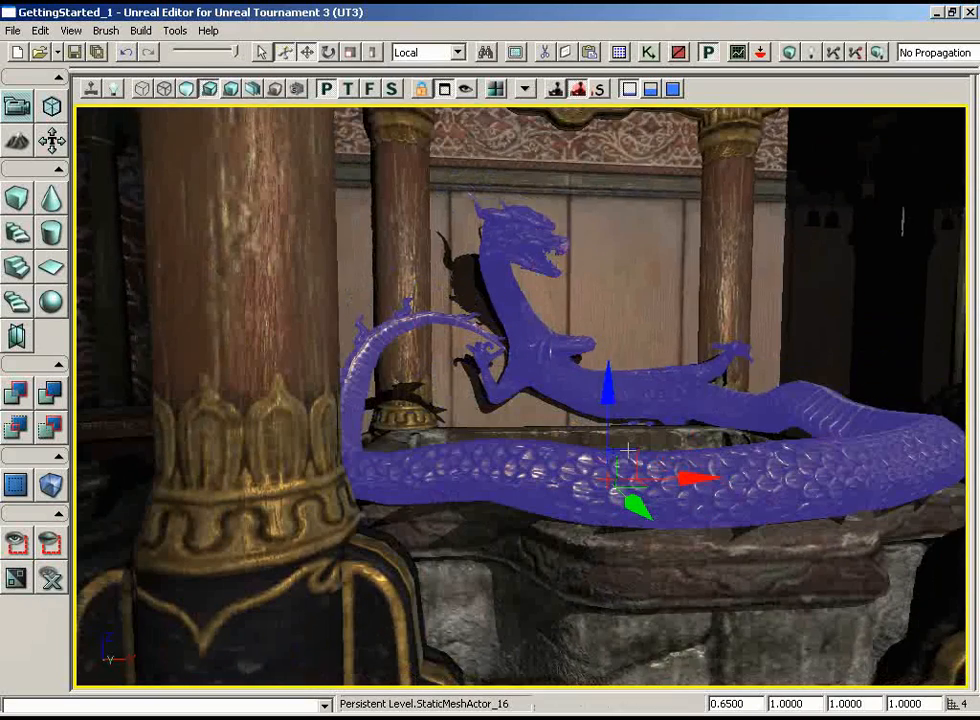
mouse_move(890, 534)
middle_down()
mouse_move(889, 557)
mouse_move(889, 519)
middle_up()
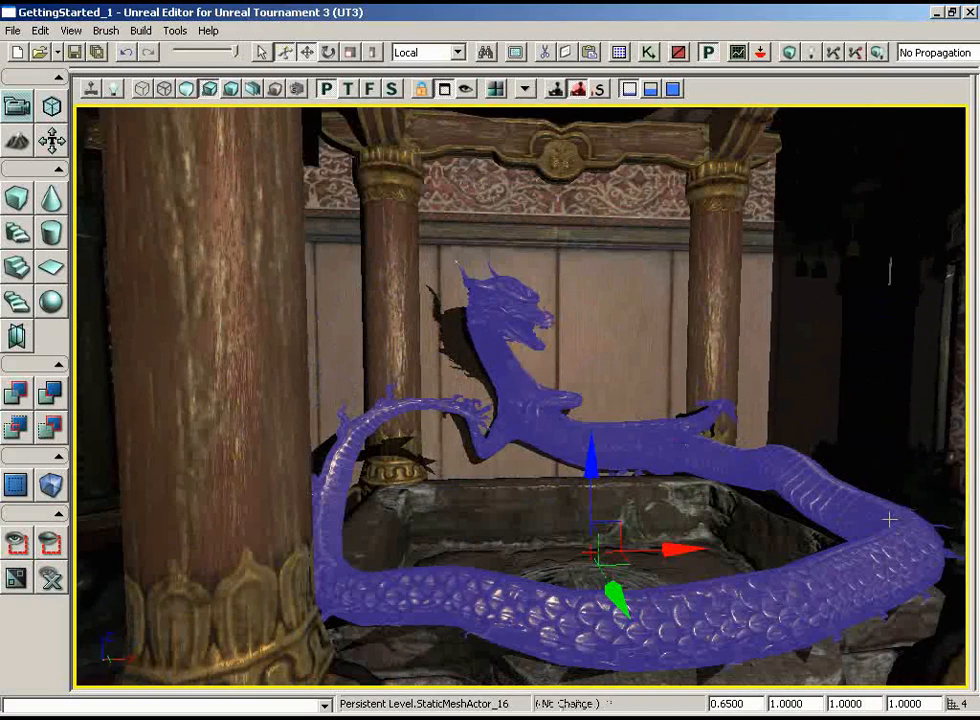
Set the drag grid back to 16 and review the dragon fountain between the pillars
click(71, 30)
mouse_move(196, 160)
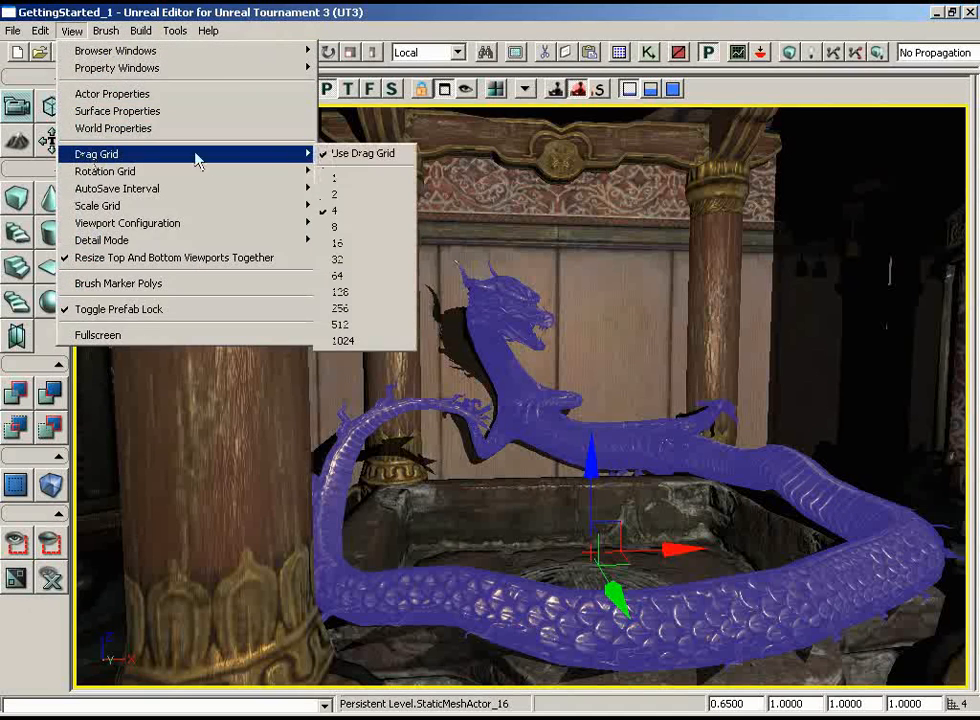
click(342, 247)
drag(678, 341, 678, 385)
right_drag(678, 341, 678, 375)
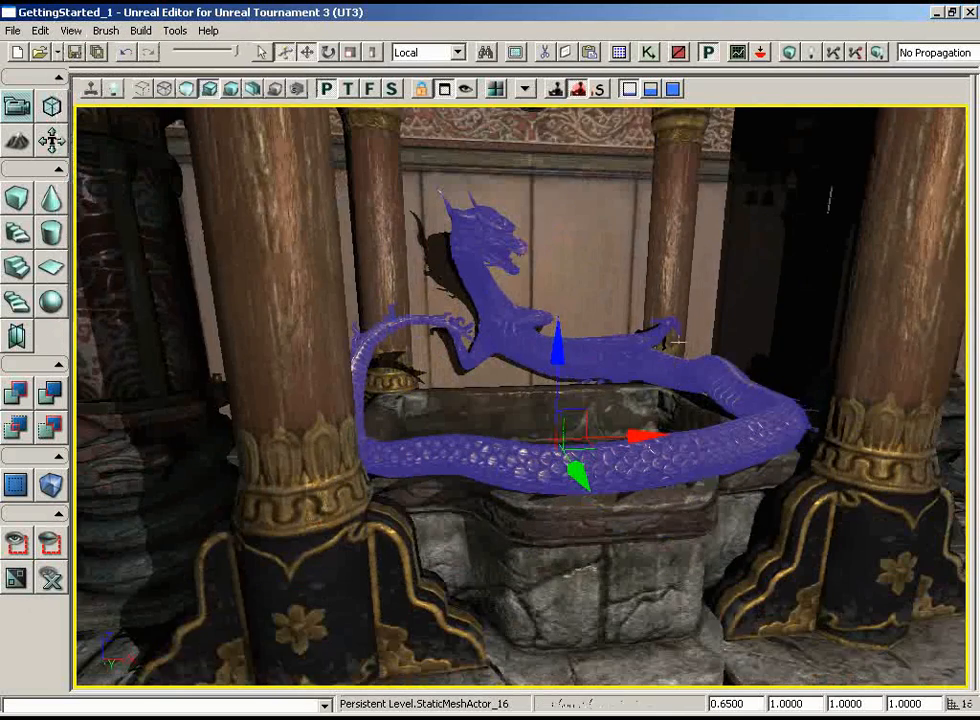
drag(678, 341, 678, 375)
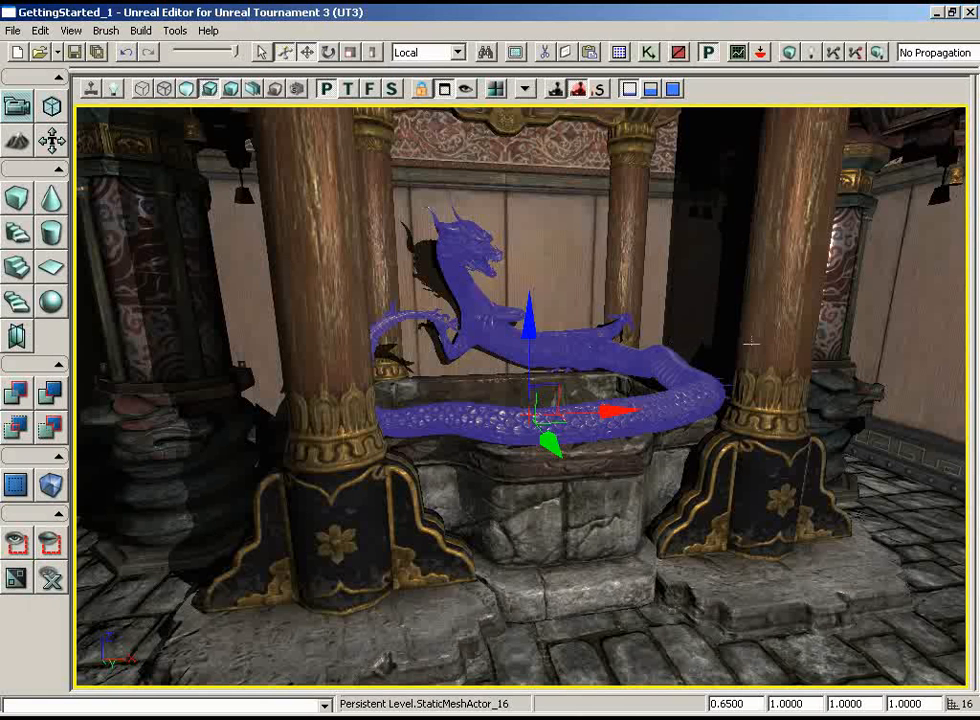
drag(697, 433, 755, 490)
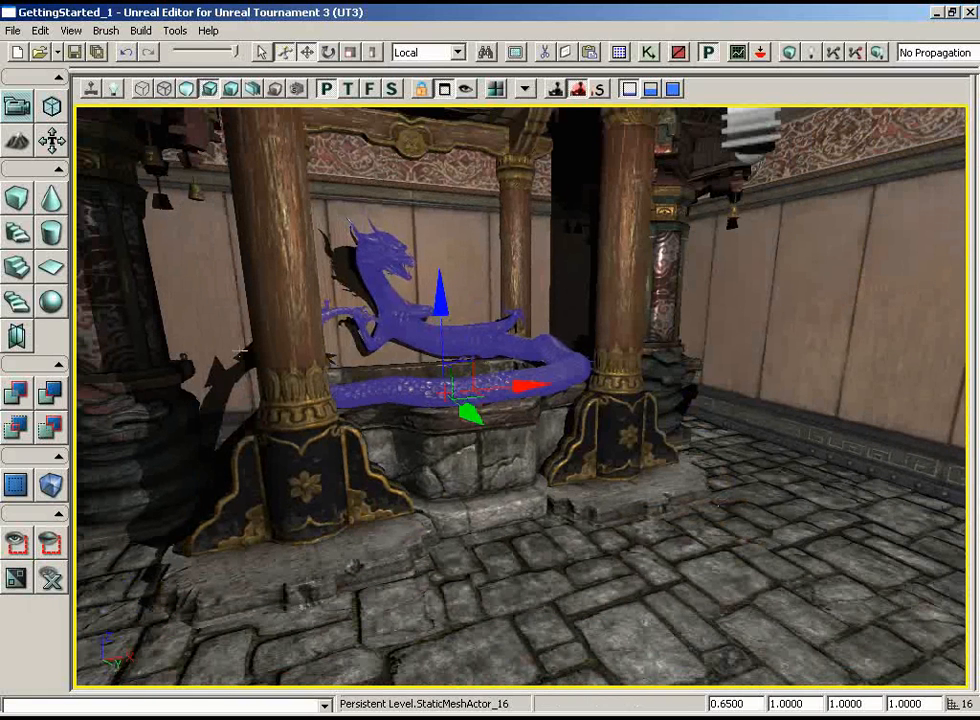
Select the static mesh S_ASC_Deco_SM_Gong01_Blade in the Generic Browser and move the browser aside to expose the bare wall
right_drag(613, 468, 296, 374)
middle_drag(296, 374, 389, 363)
drag(389, 363, 233, 358)
mouse_move(619, 481)
right_down()
mouse_move(527, 484)
mouse_move(735, 484)
mouse_move(620, 484)
right_up()
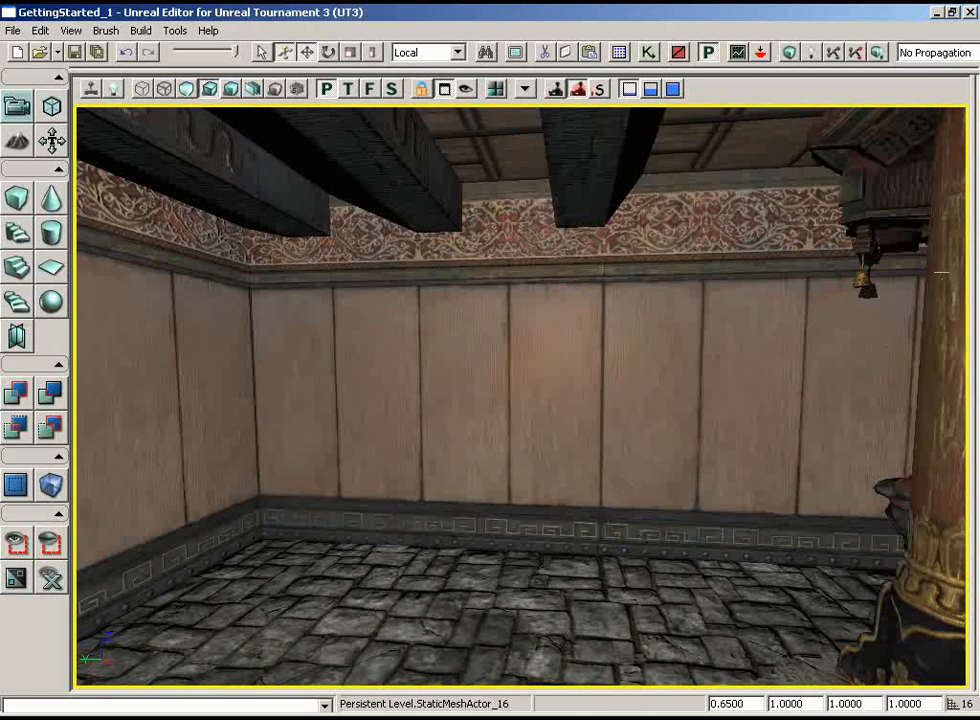
click(619, 52)
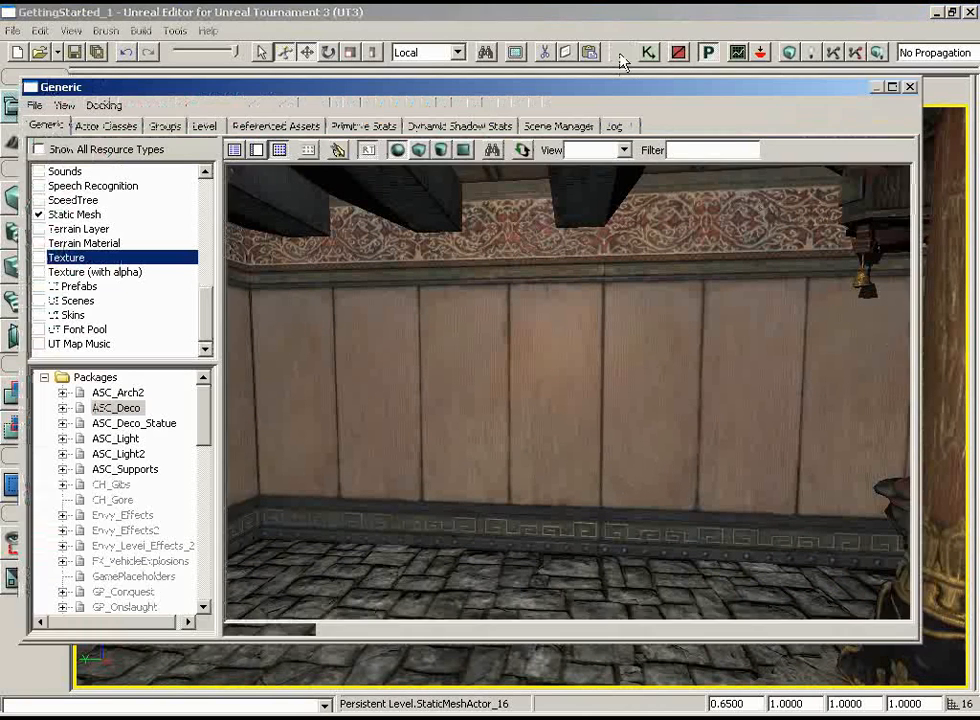
click(755, 268)
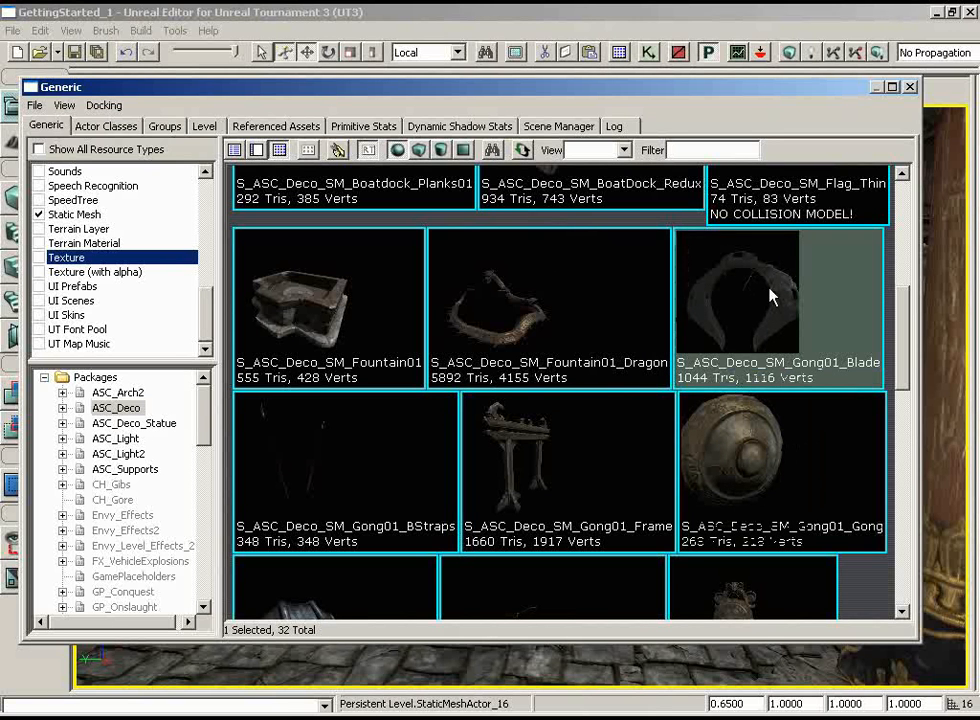
drag(760, 96, 215, 82)
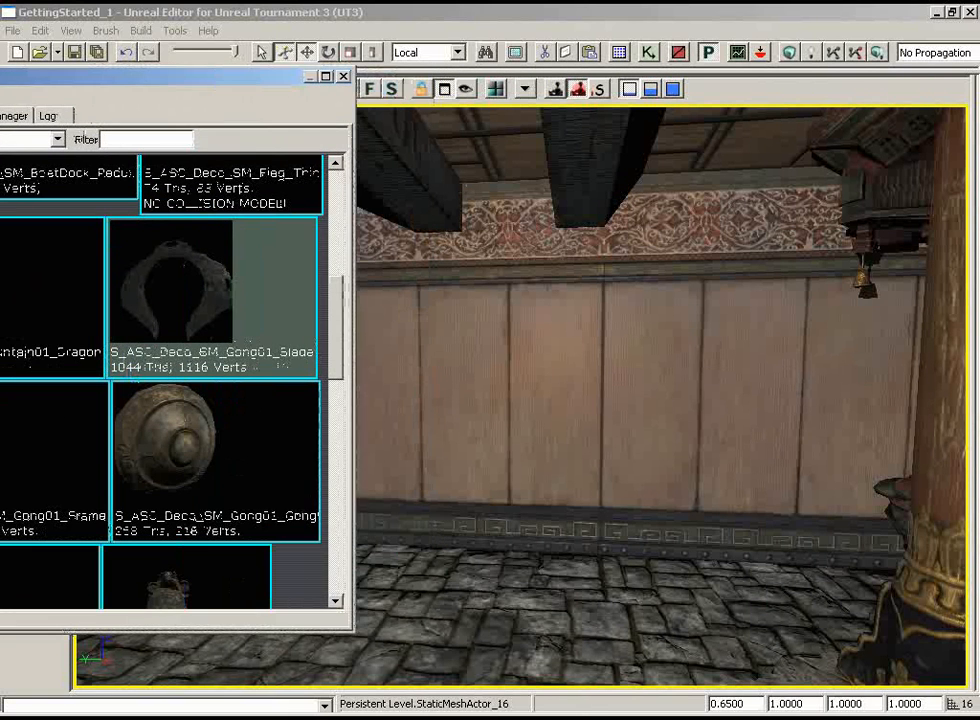
Add the S_ASC_Deco_SM_Gong01_Blade static mesh on the bare wall and lower it below the ceiling beams
right_click(596, 368)
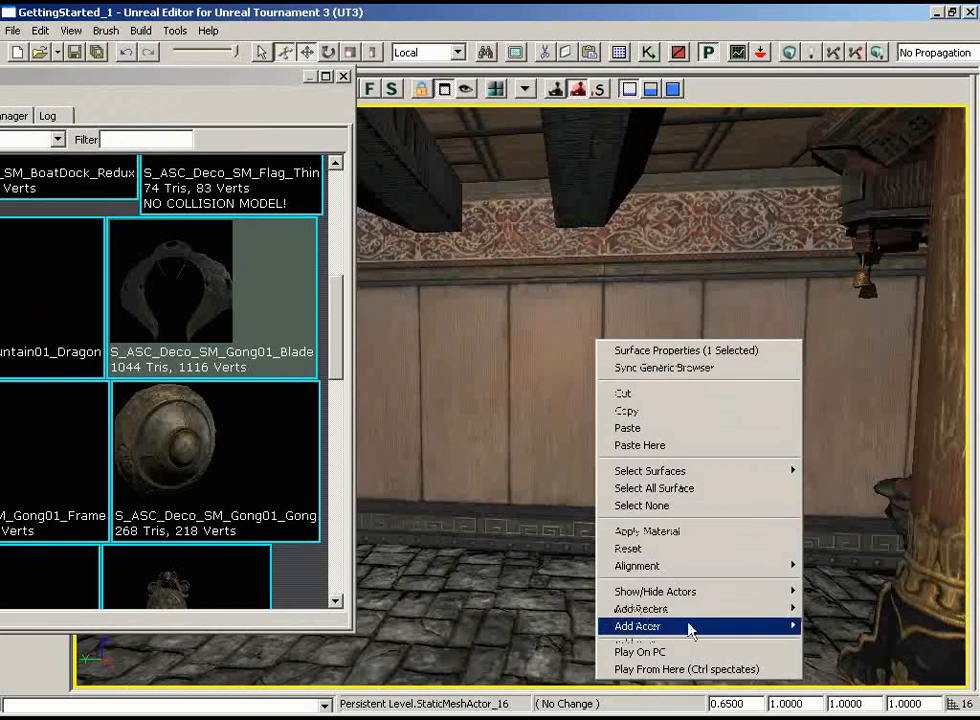
mouse_move(690, 628)
click(470, 428)
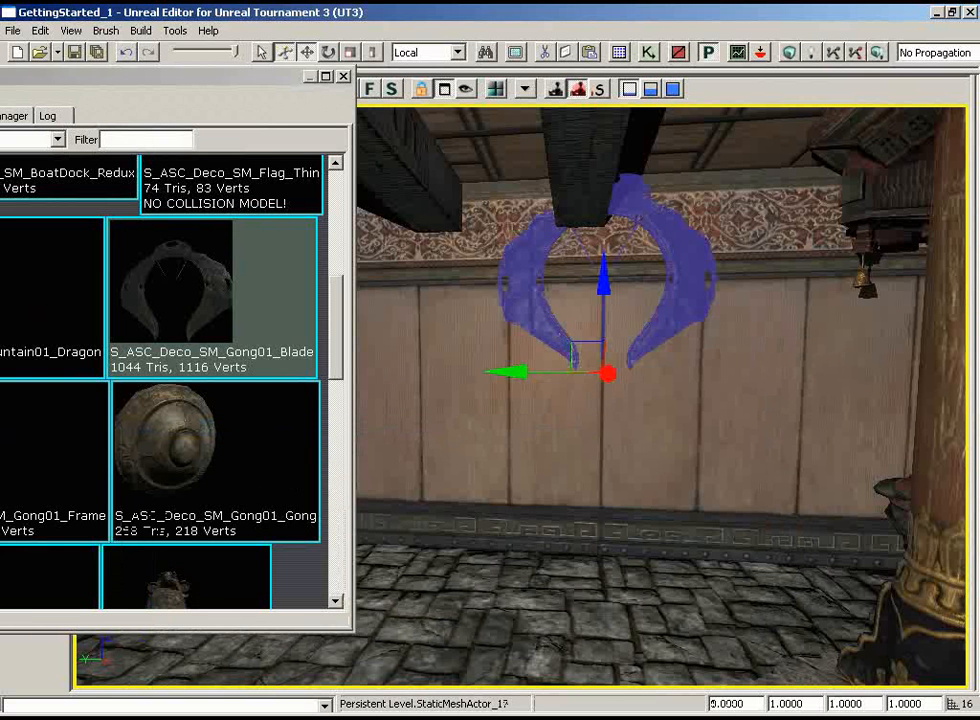
drag(601, 258, 598, 348)
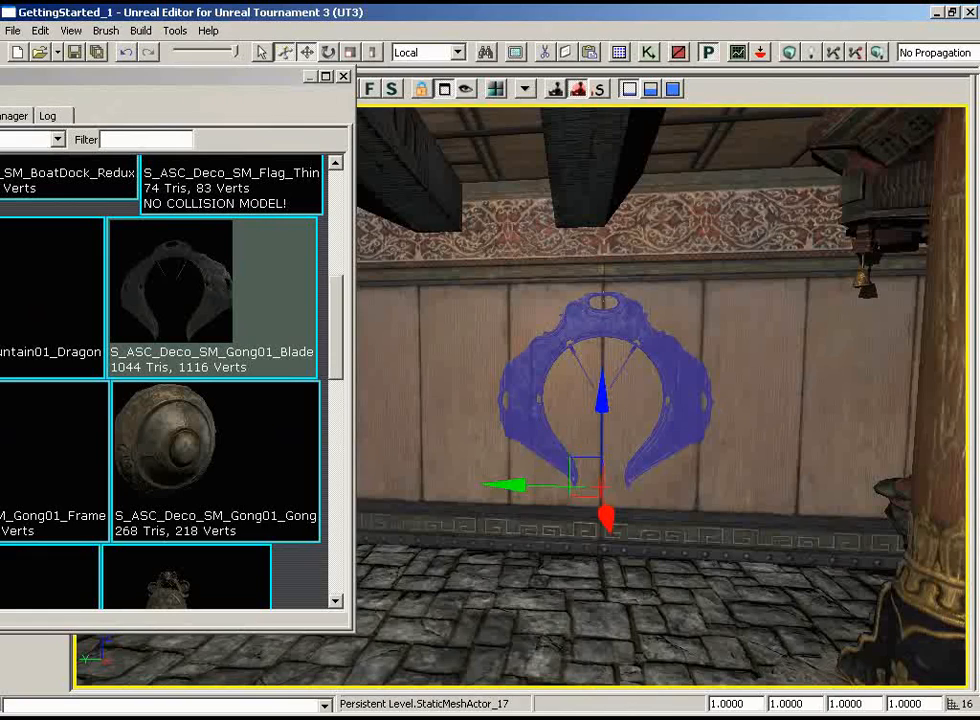
Adjust the gong blade sideways along the wall on its Y axis, placing it beneath the ceiling beams
drag(676, 445, 690, 590)
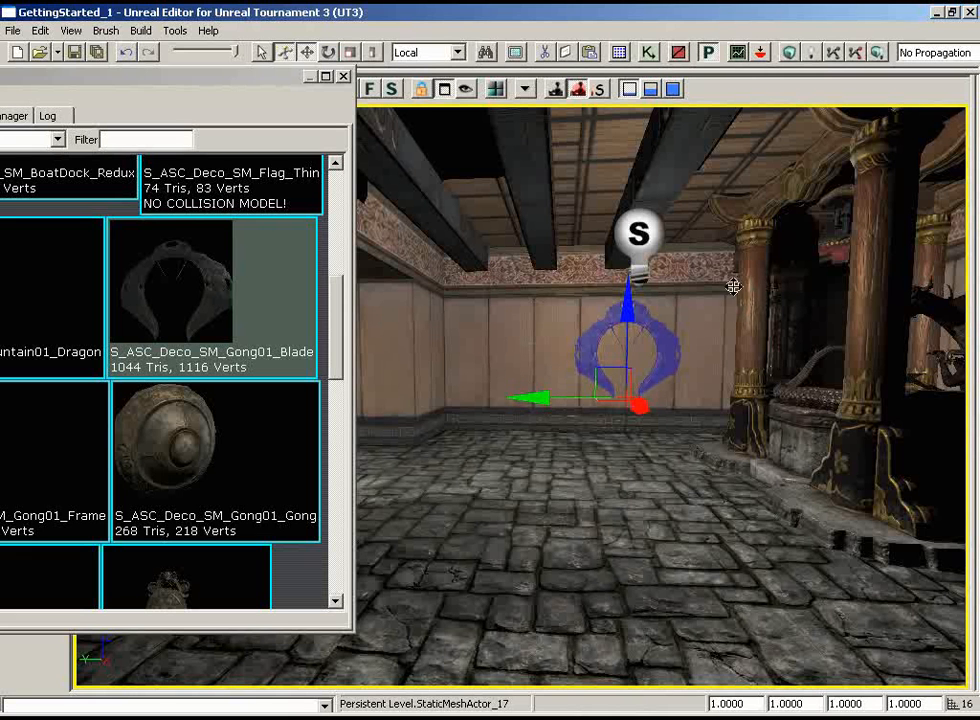
drag(538, 396, 503, 394)
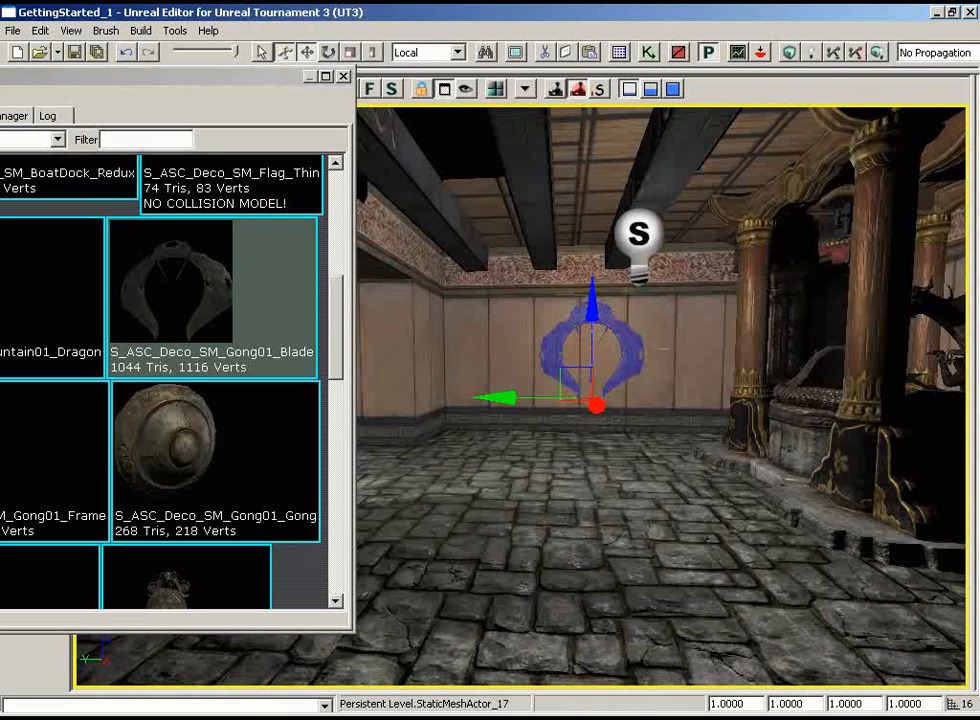
drag(699, 349, 701, 255)
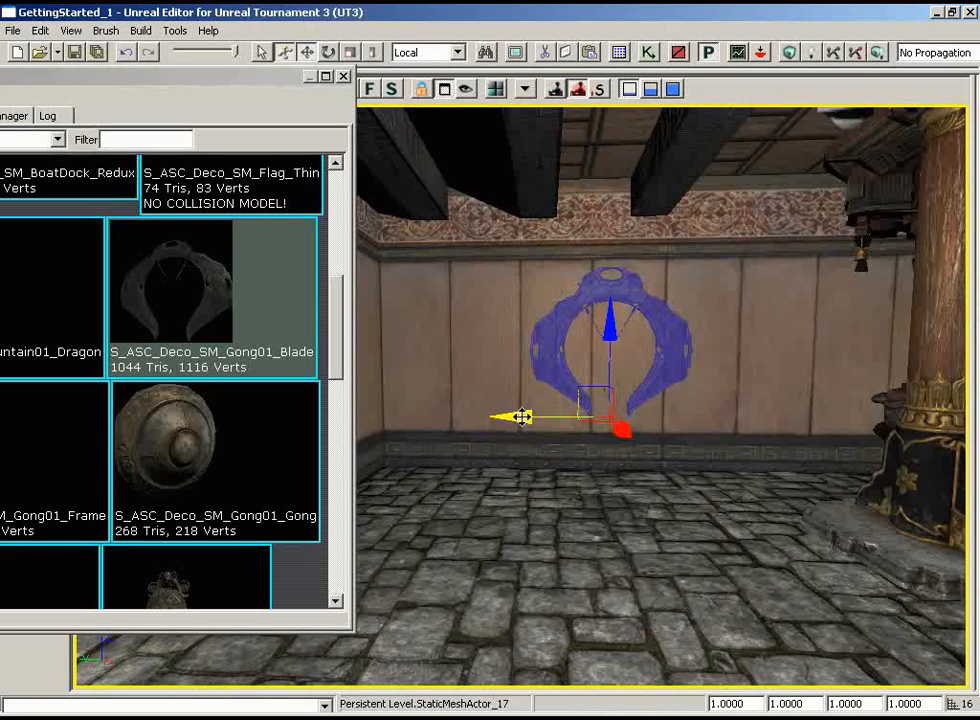
drag(524, 417, 570, 414)
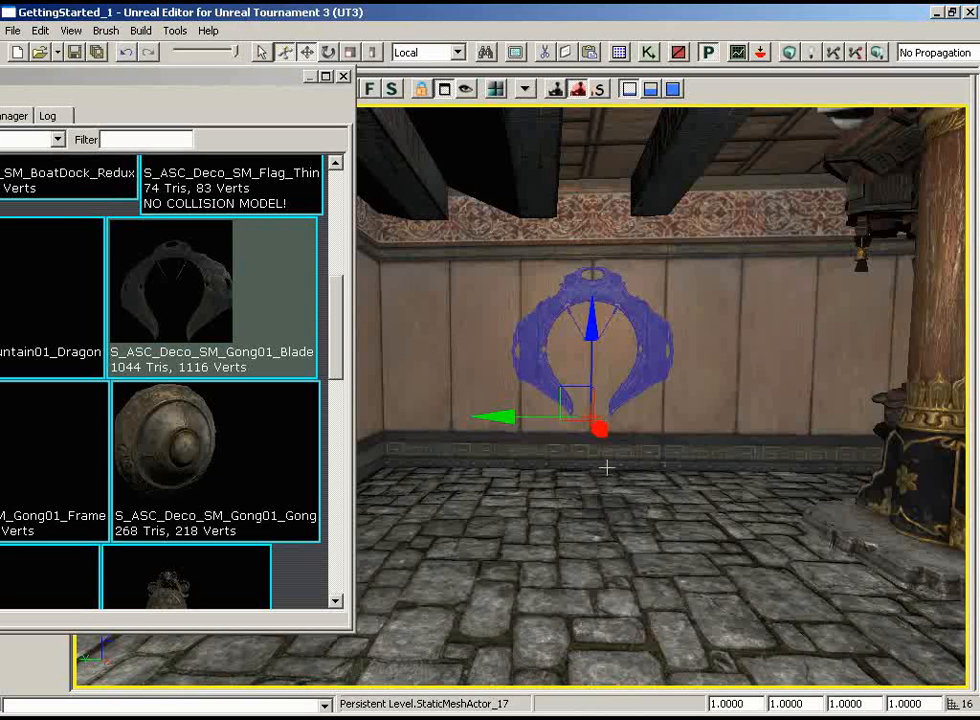
drag(510, 413, 509, 414)
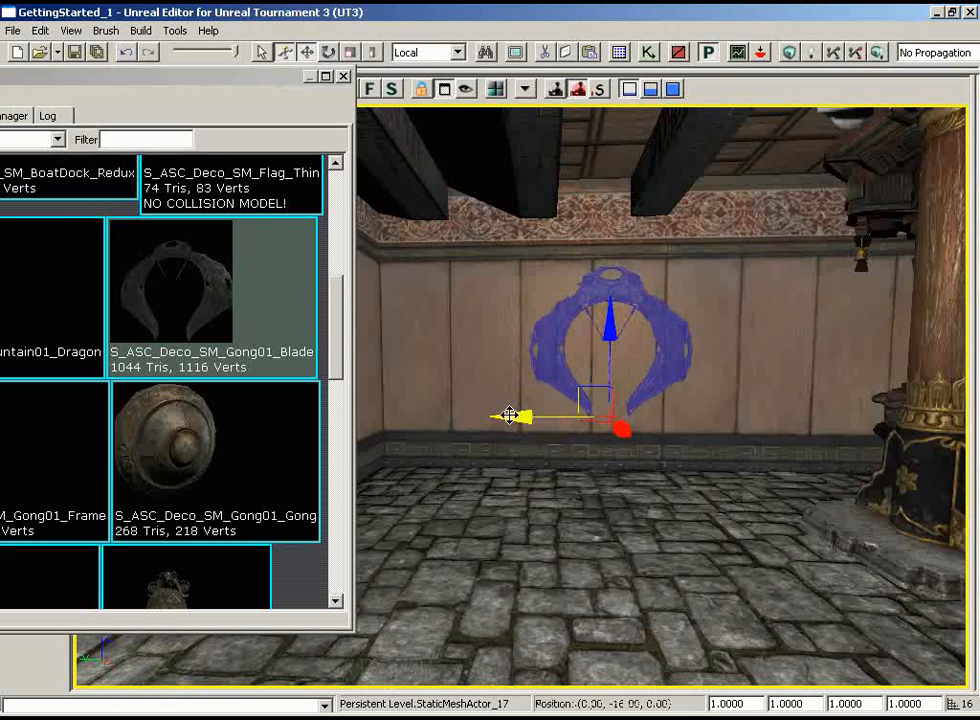
Select the wall surface behind the gong blade, close the Generic Browser and open the Surface Properties
click(742, 301)
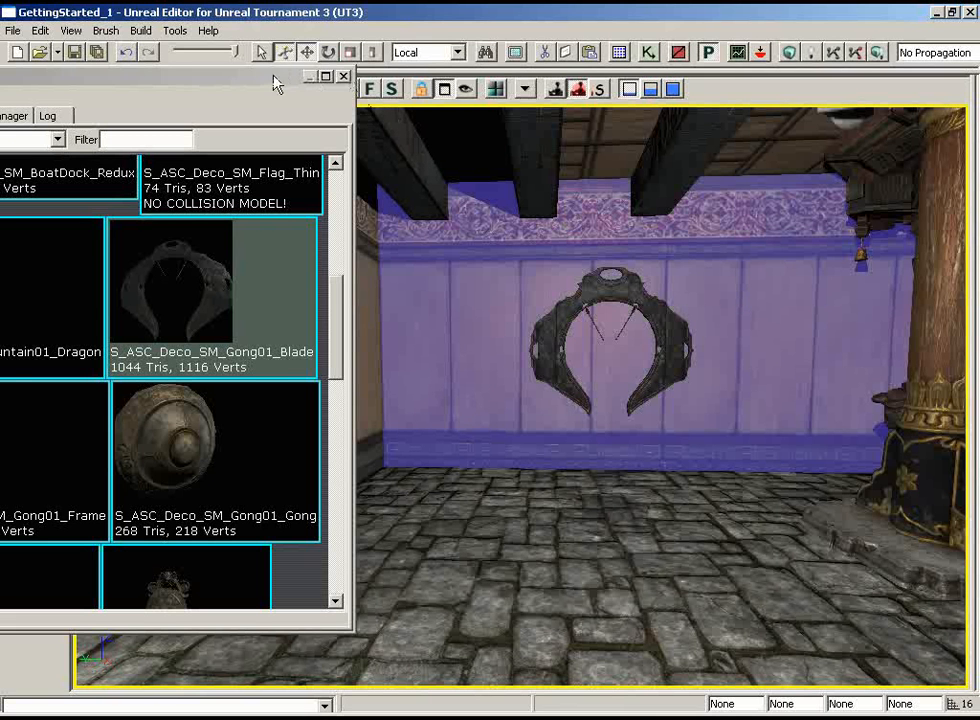
drag(278, 83, 296, 97)
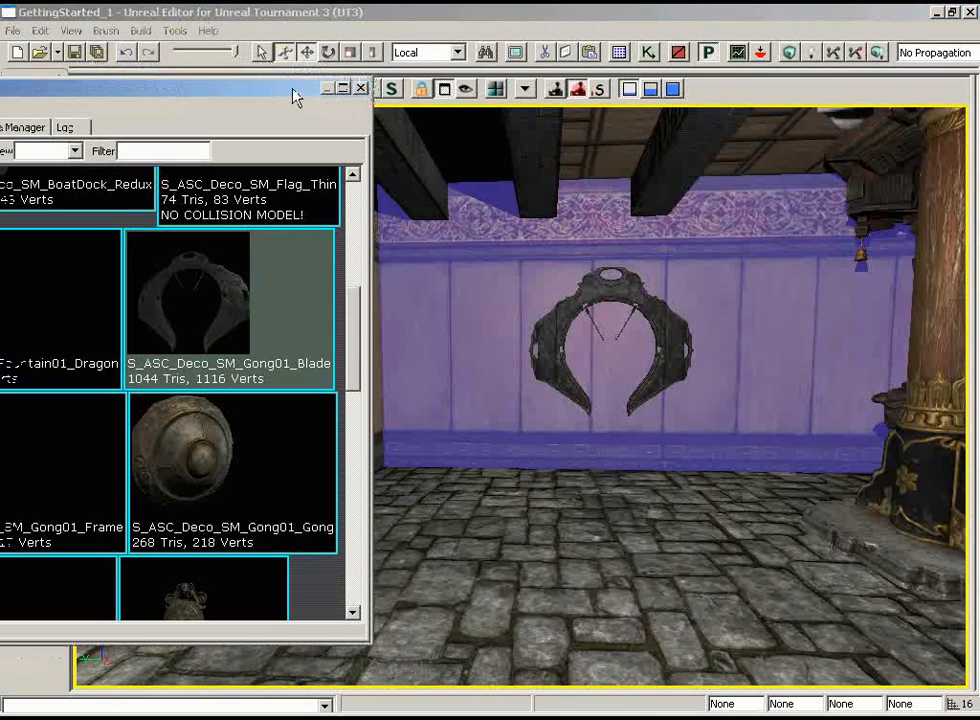
click(362, 90)
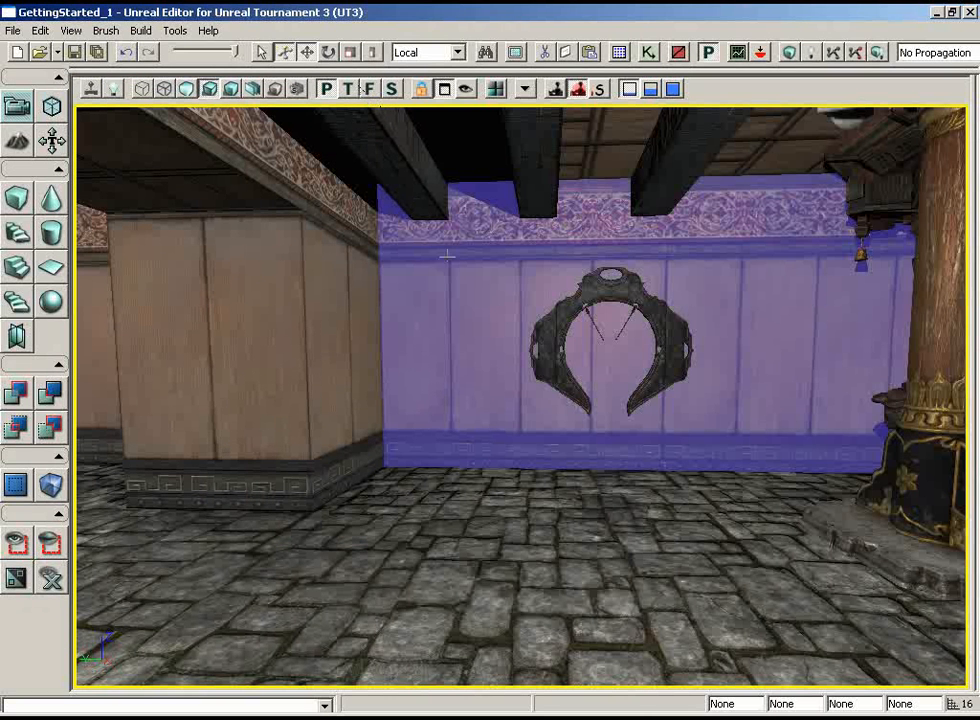
double_click(458, 285)
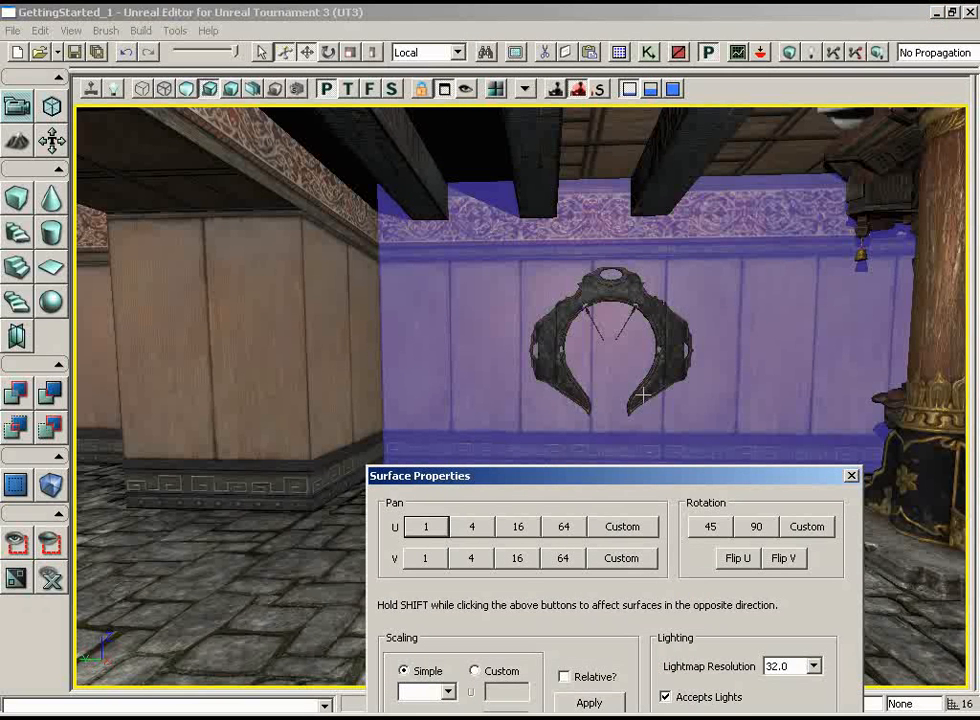
Pan the wall's texture along U in increments of 1, 4 and 16 to shift its panel seams behind the gong blade
click(427, 530)
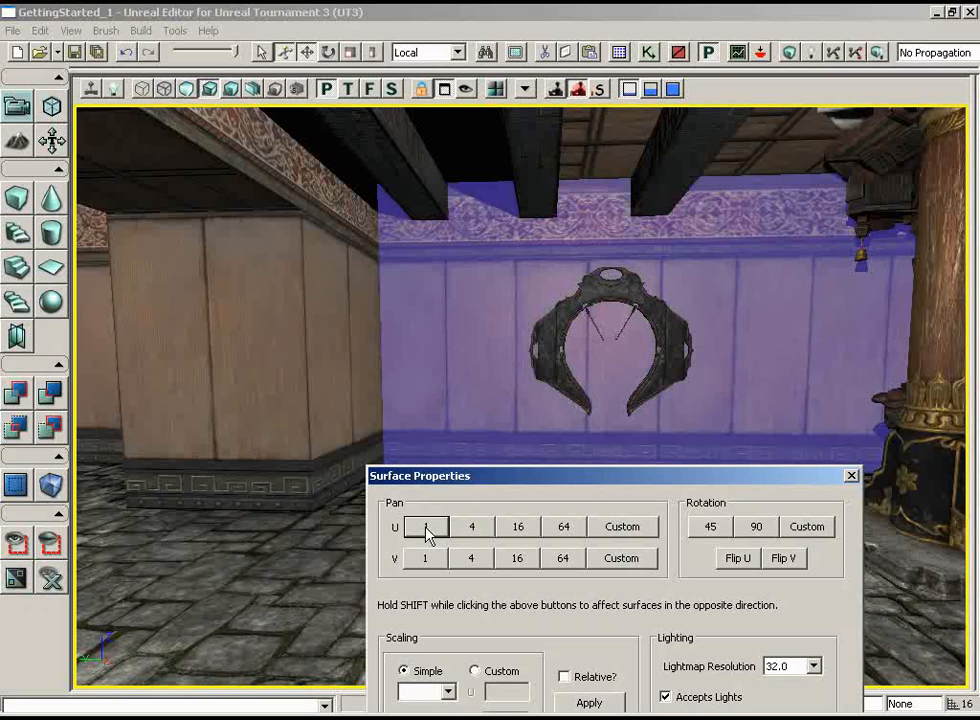
click(483, 538)
click(483, 538)
click(483, 538)
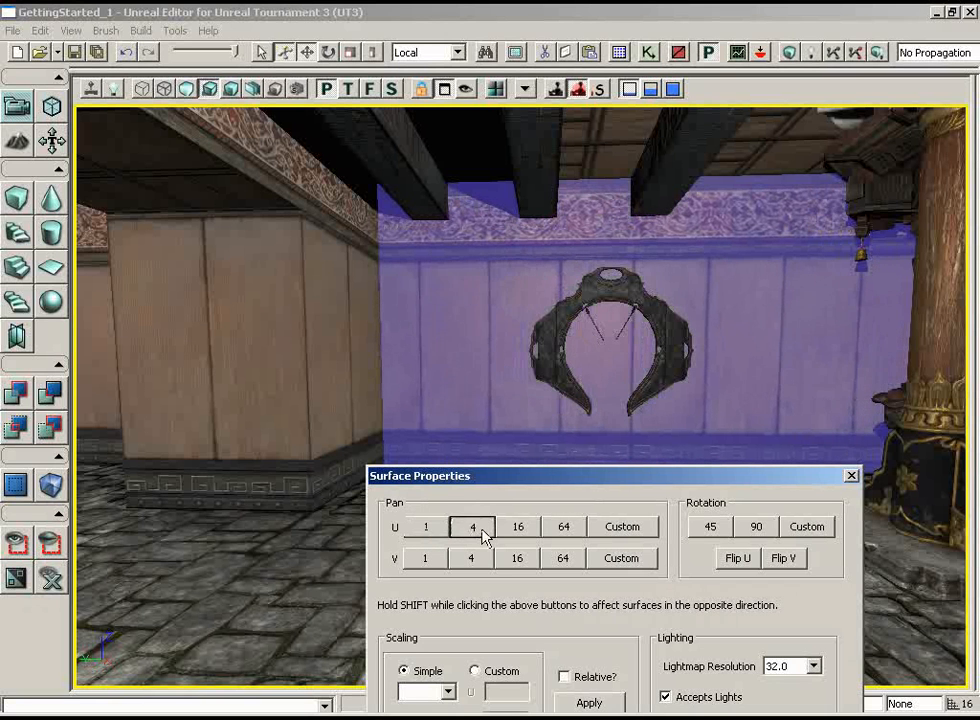
click(483, 538)
click(483, 538)
click(483, 538)
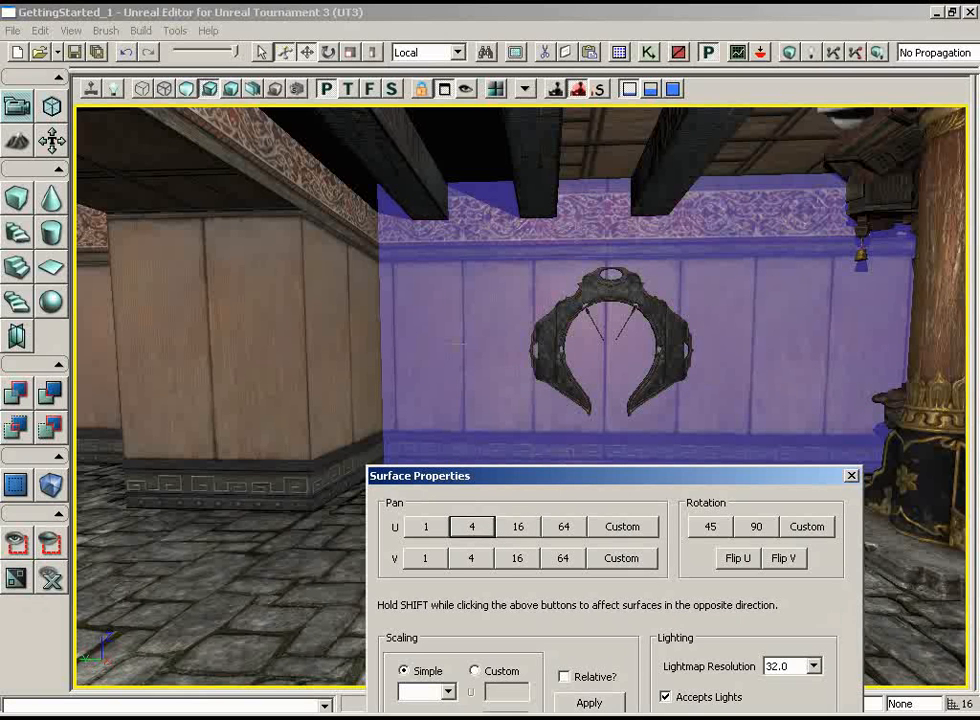
click(428, 527)
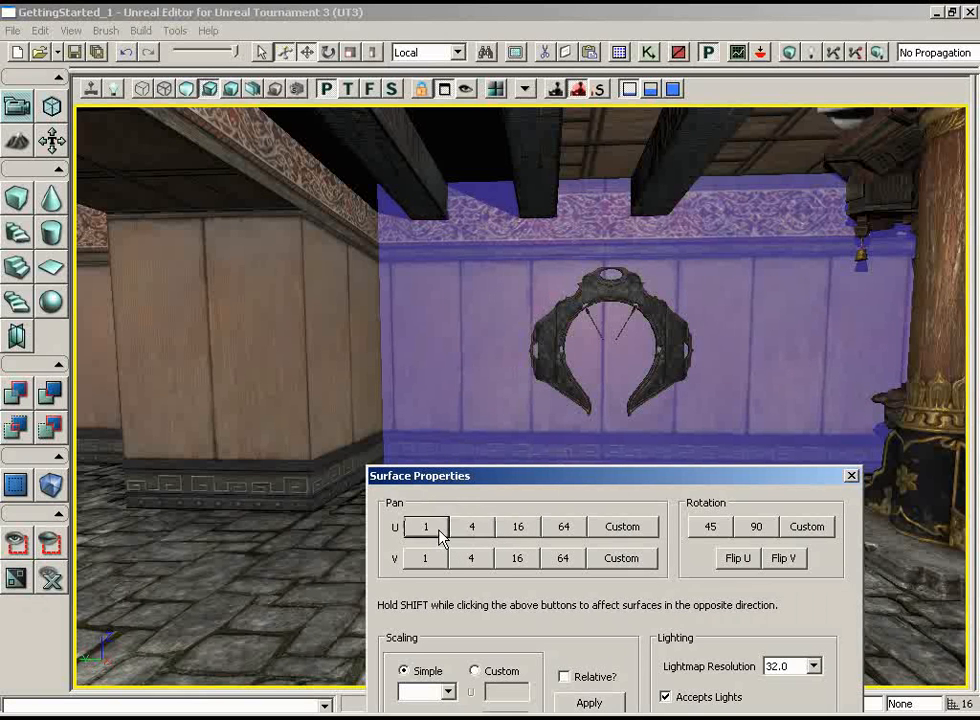
click(440, 532)
click(440, 532)
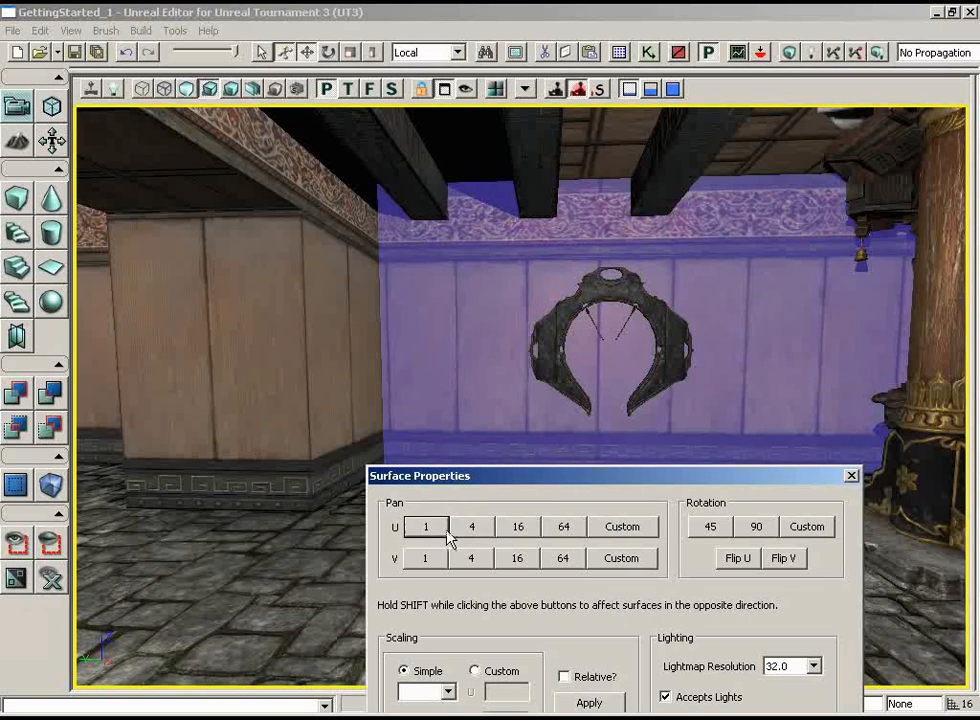
click(531, 537)
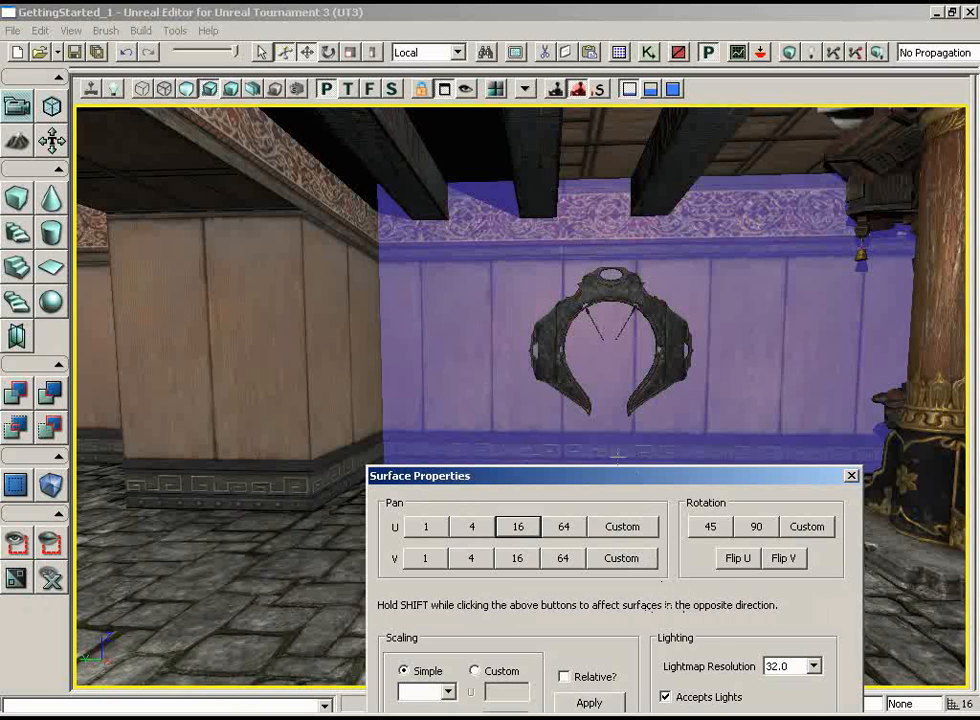
Pan the selected wall's texture along U in increments of 1 to centre a panel seam behind the gong blade
click(427, 530)
click(427, 530)
click(427, 530)
click(427, 530)
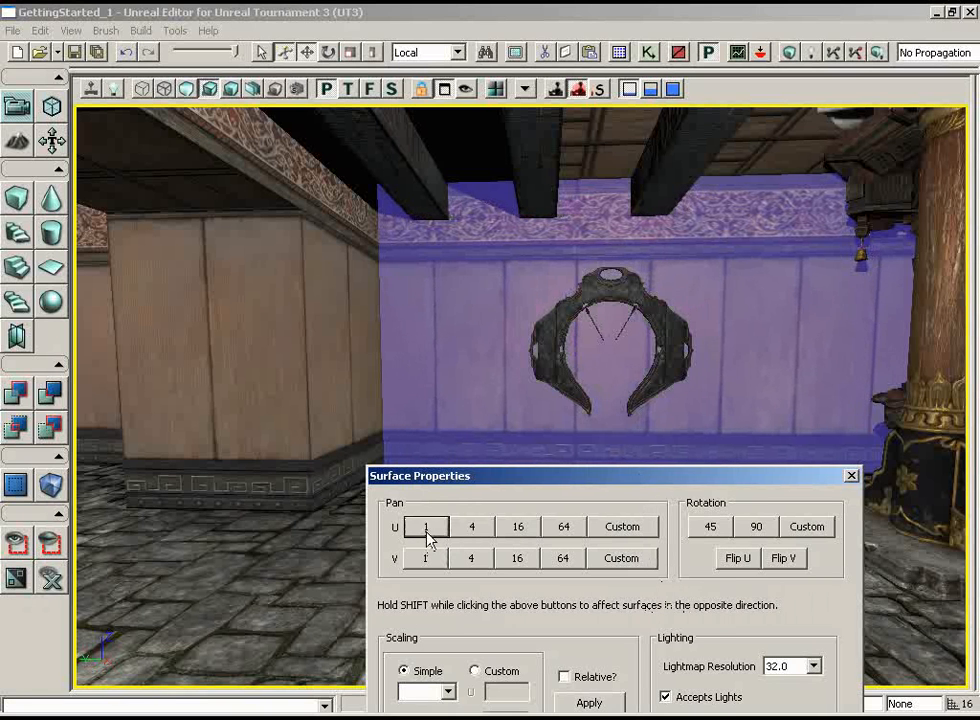
click(427, 530)
click(427, 530)
click(427, 530)
click(427, 530)
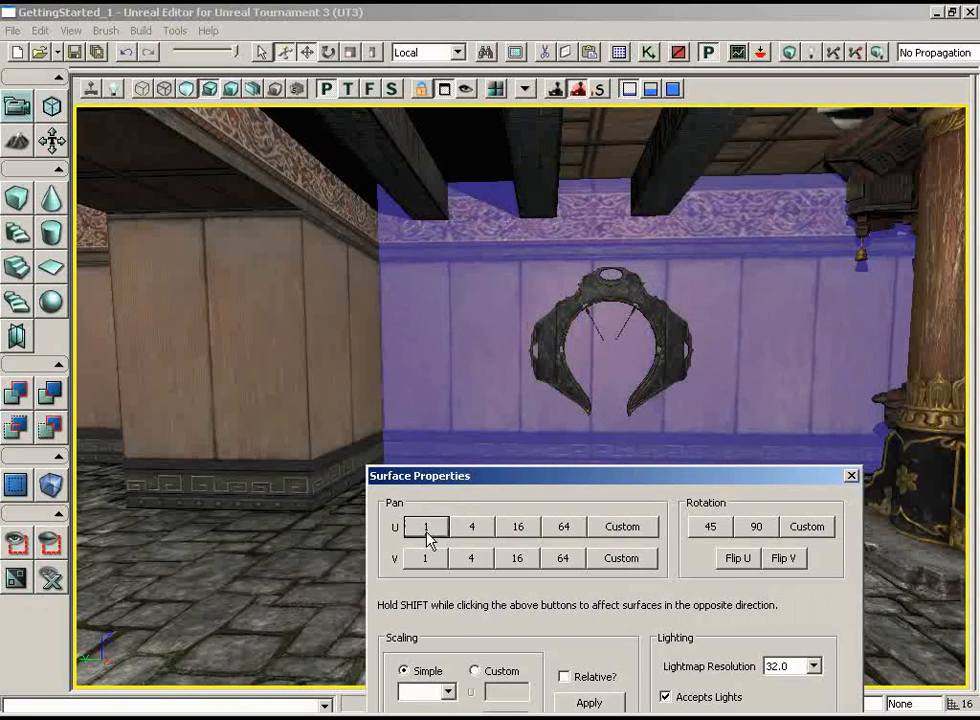
click(427, 530)
click(427, 530)
click(427, 530)
click(427, 530)
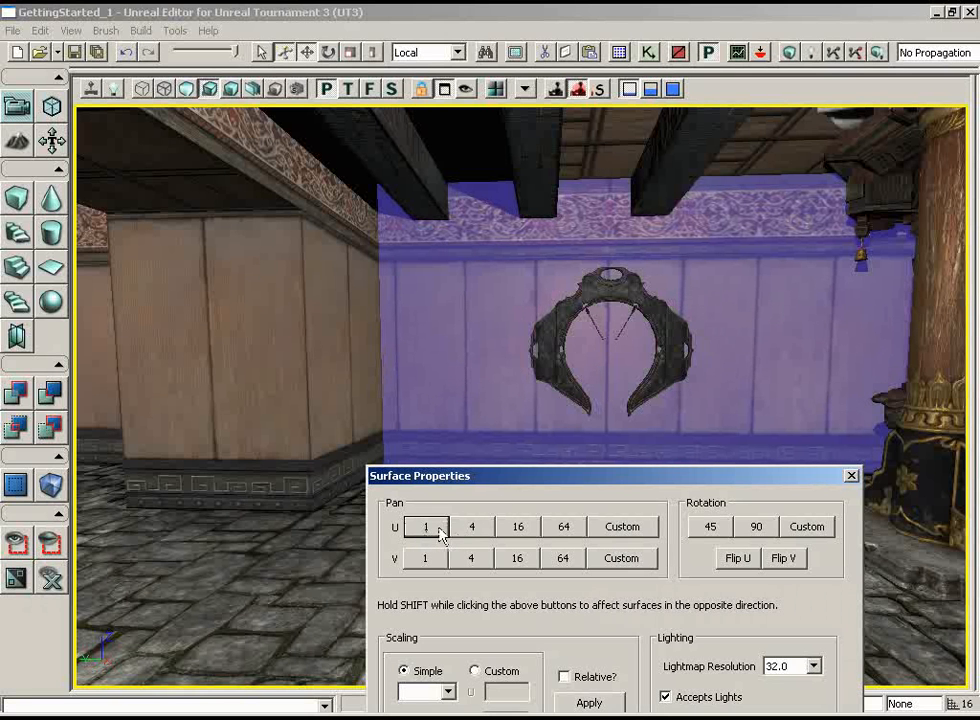
click(427, 530)
Pan the gong wall's texture along U in increments of 1 until a panel seam meets the corner with the adjoining wall
drag(465, 347, 455, 311)
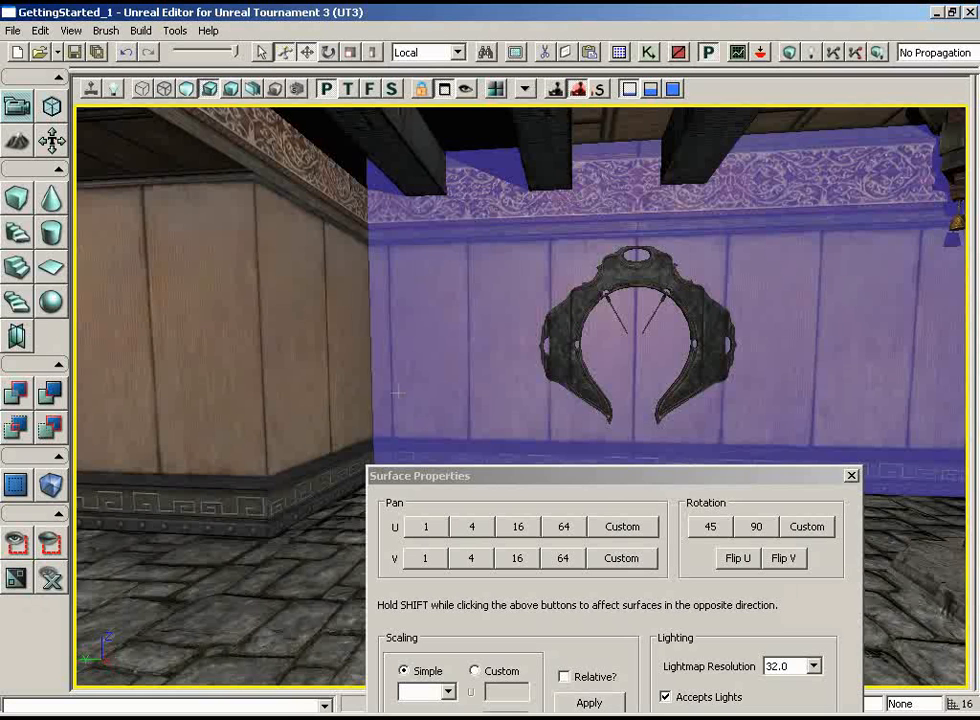
drag(482, 376, 381, 280)
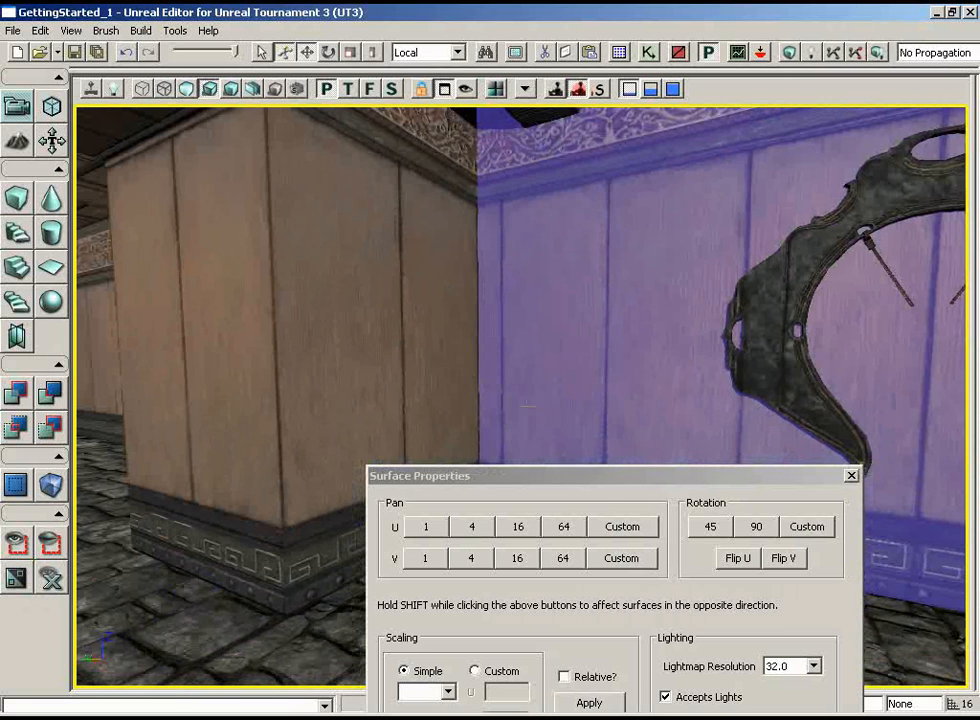
drag(527, 406, 527, 400)
drag(527, 395, 518, 344)
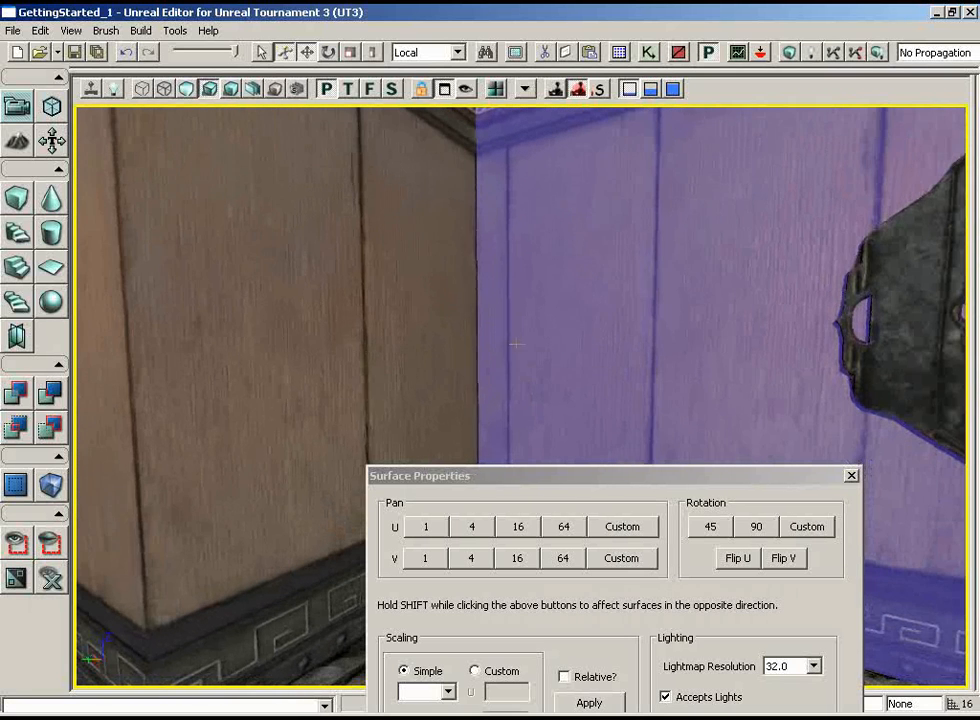
drag(529, 484, 488, 594)
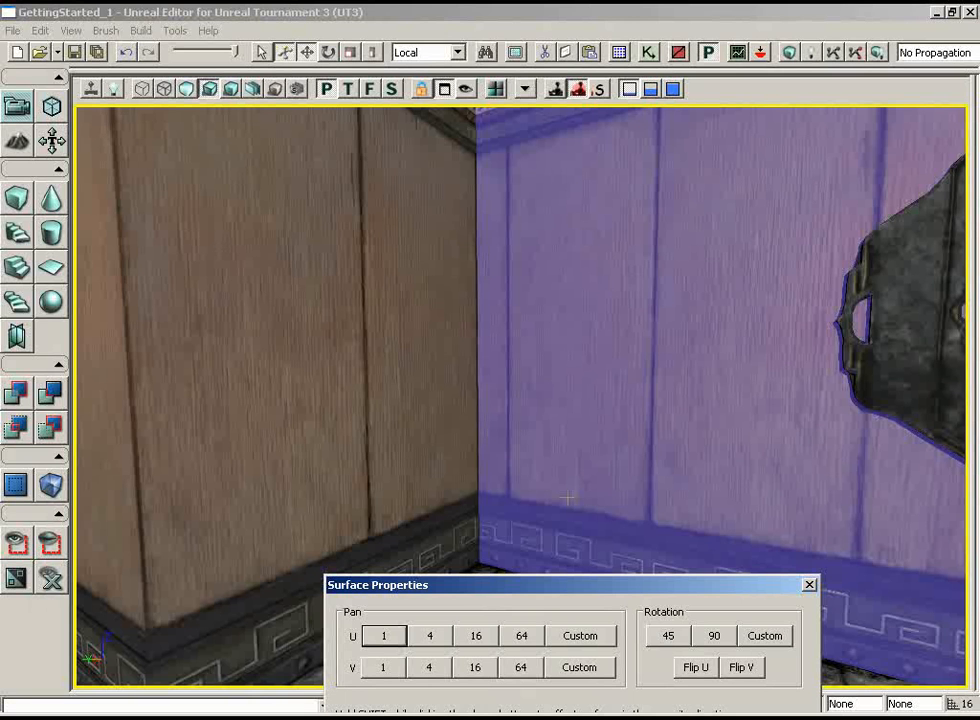
drag(530, 596, 524, 618)
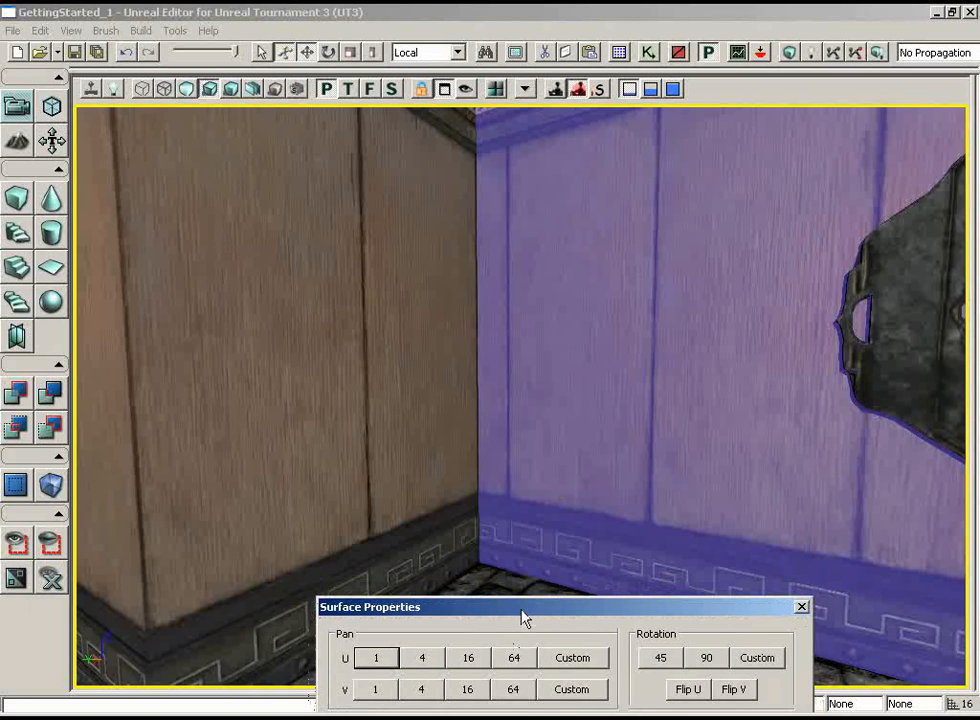
click(376, 658)
click(376, 658)
click(376, 658)
click(376, 658)
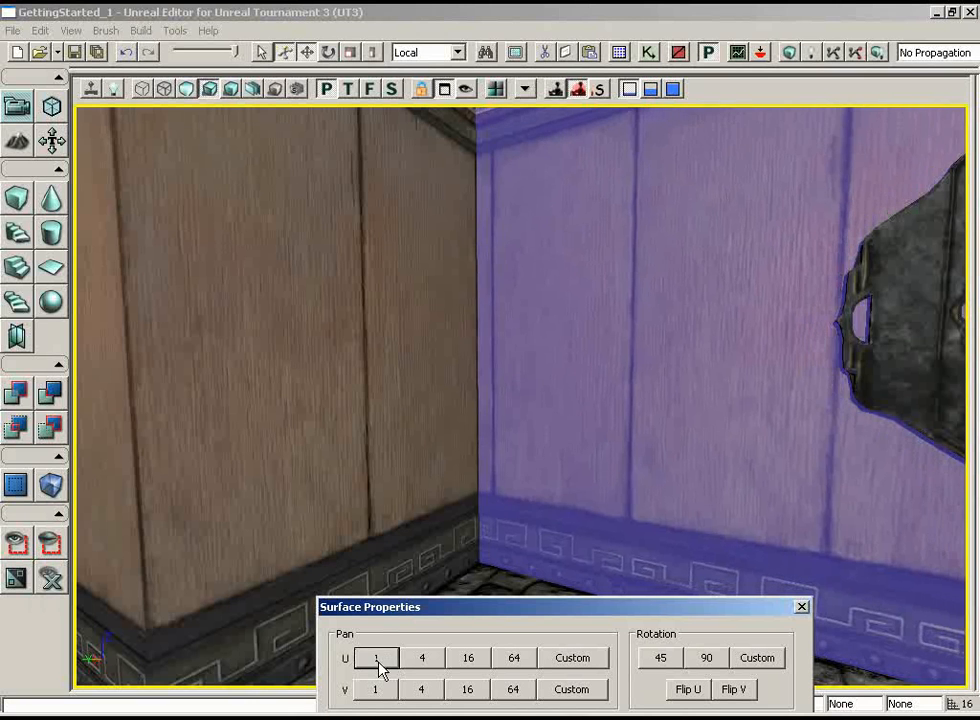
click(376, 658)
click(376, 658)
click(376, 658)
click(376, 658)
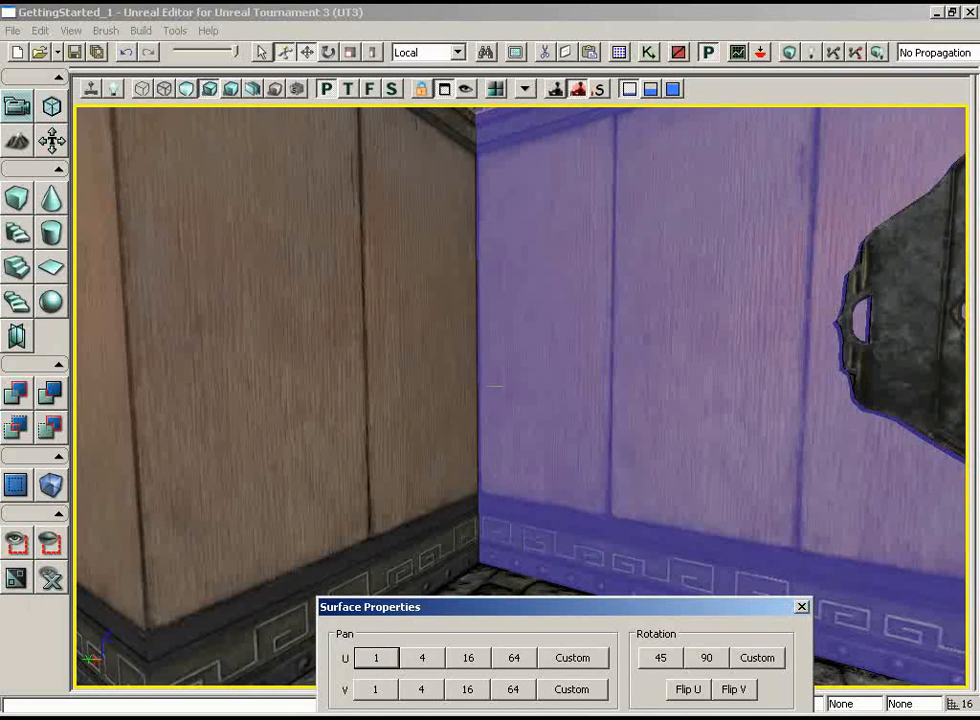
Select the adjoining wall surface and pan its texture along U in increments of 1 until its trim pattern meets the gong wall's at the corner
drag(543, 342, 495, 459)
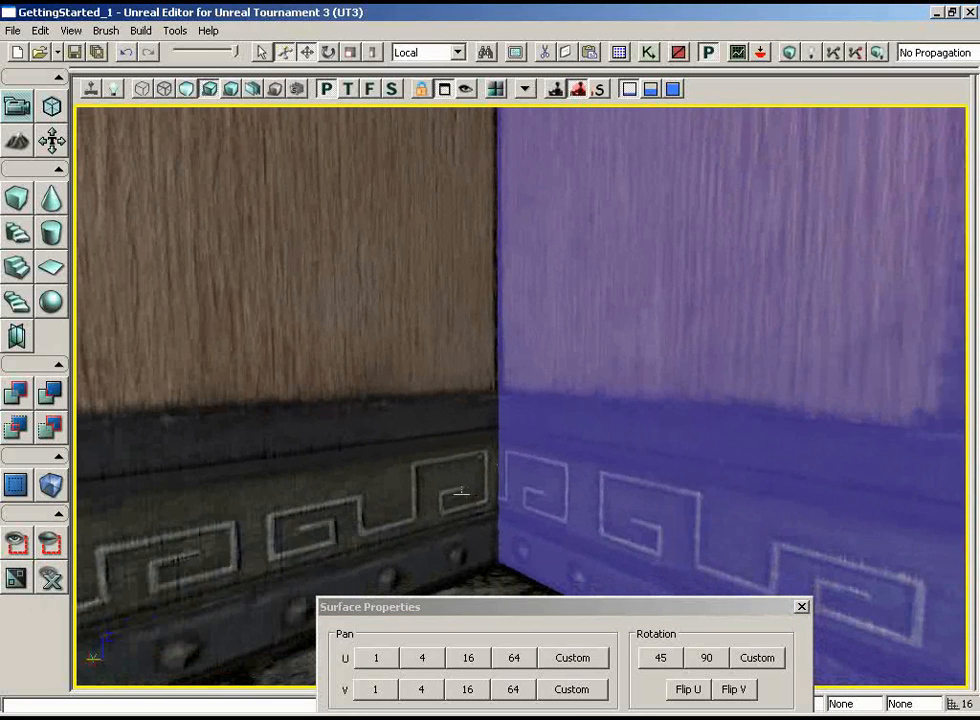
click(461, 492)
drag(565, 482, 552, 545)
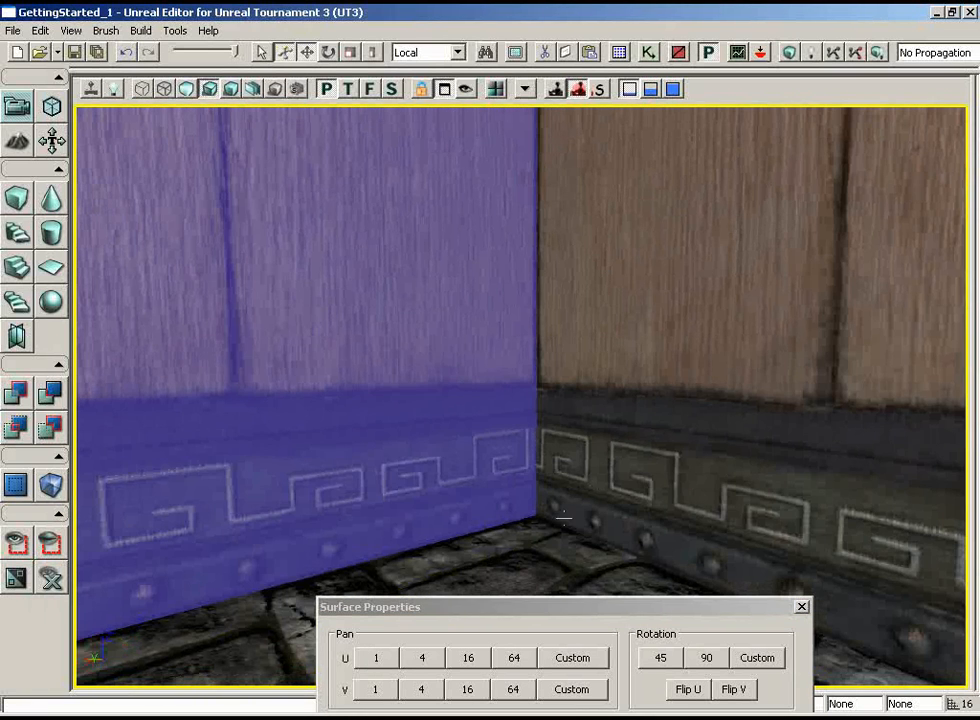
click(379, 660)
click(379, 660)
click(379, 660)
click(379, 660)
click(379, 660)
click(379, 660)
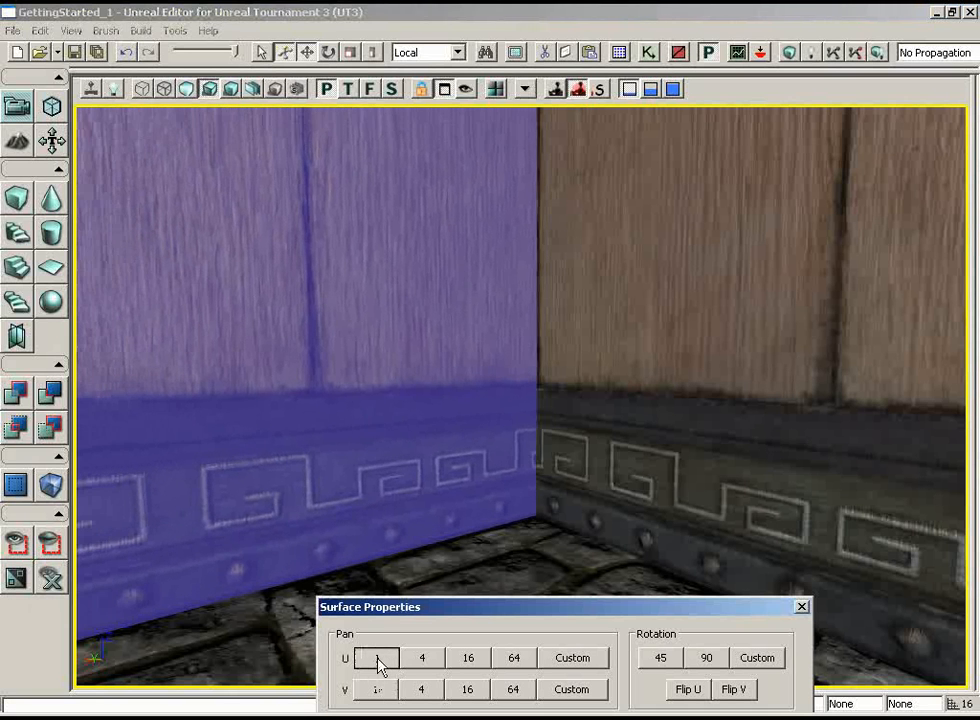
click(379, 660)
click(379, 660)
click(379, 660)
click(379, 660)
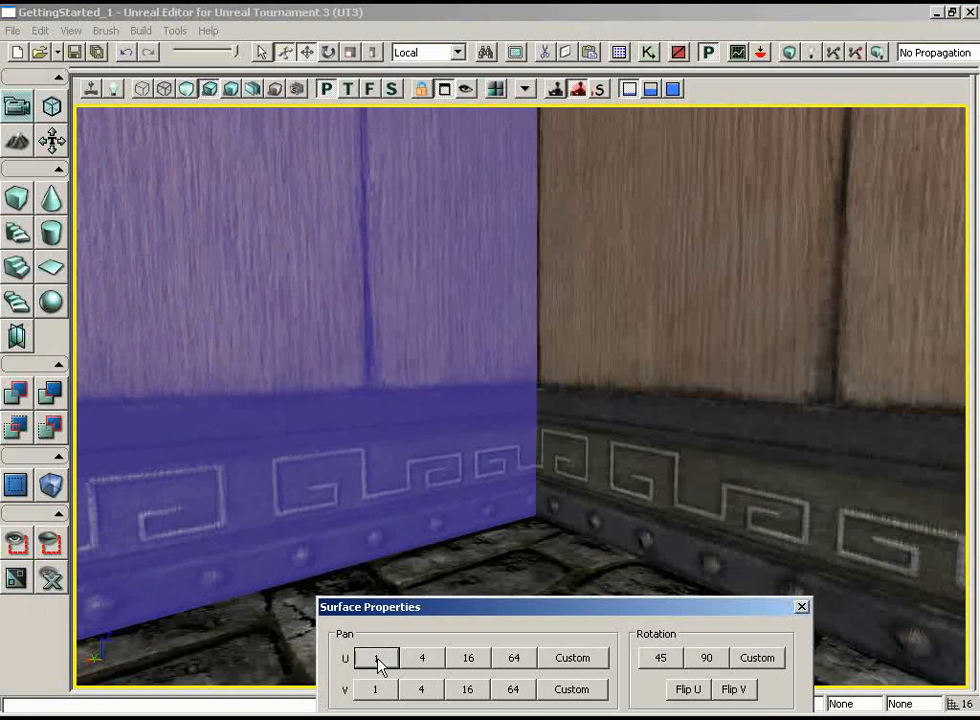
click(379, 660)
click(379, 660)
click(379, 660)
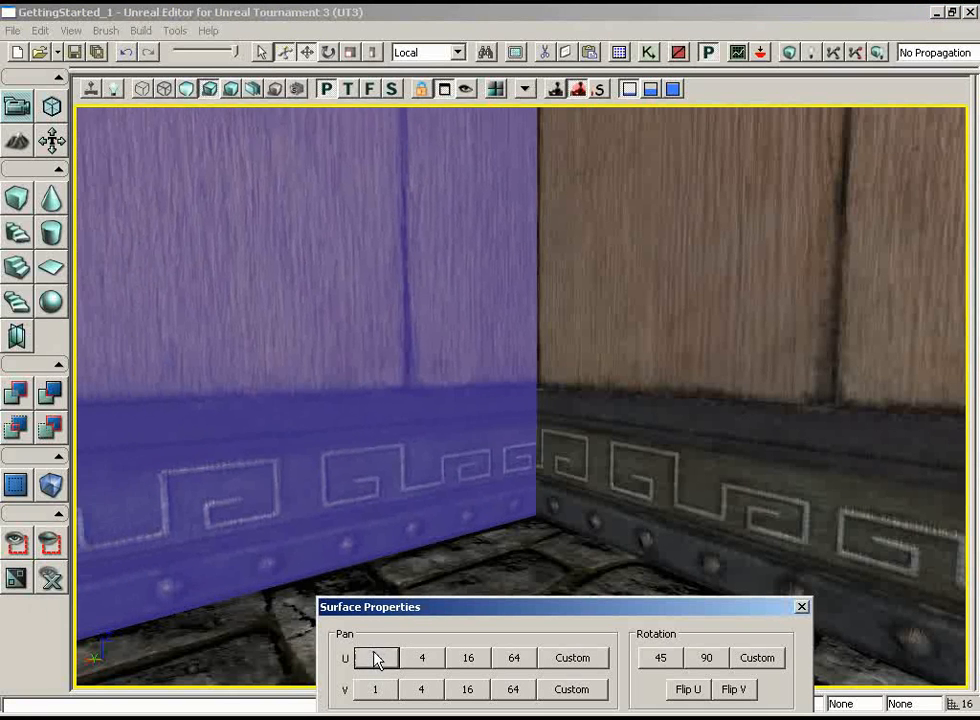
click(379, 660)
click(379, 660)
click(379, 660)
click(379, 660)
click(379, 660)
click(379, 660)
click(379, 660)
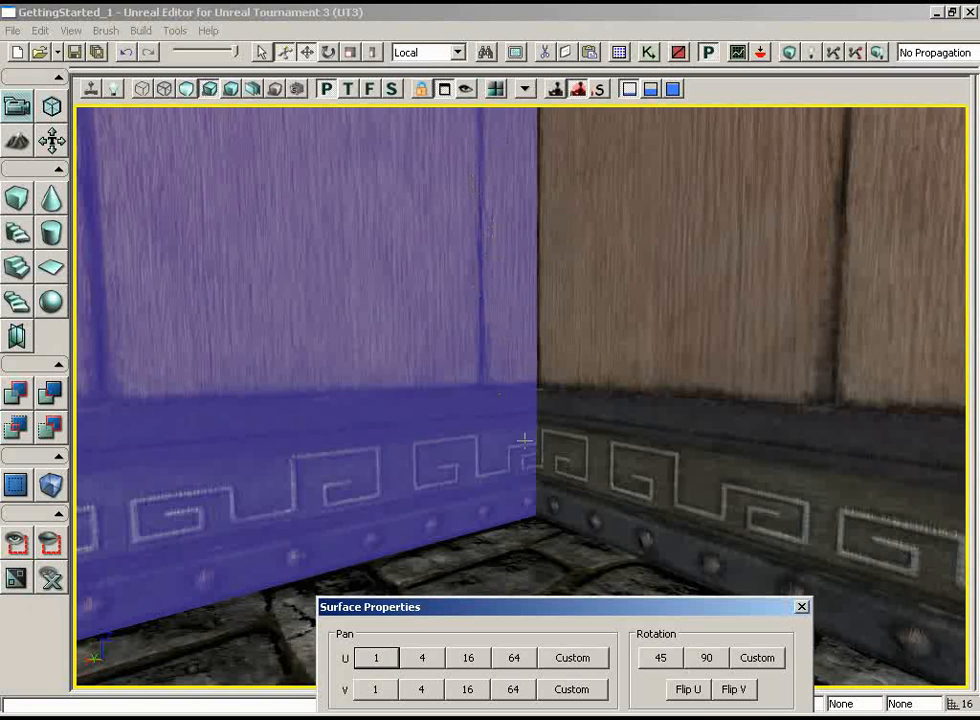
click(376, 658)
click(377, 660)
click(377, 660)
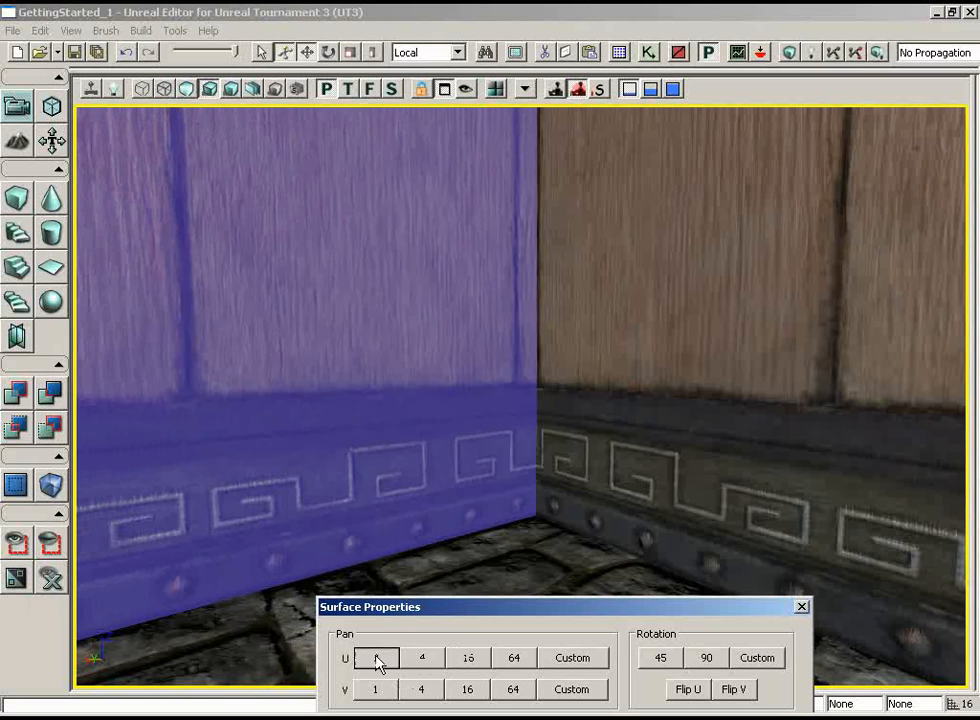
click(377, 660)
click(377, 660)
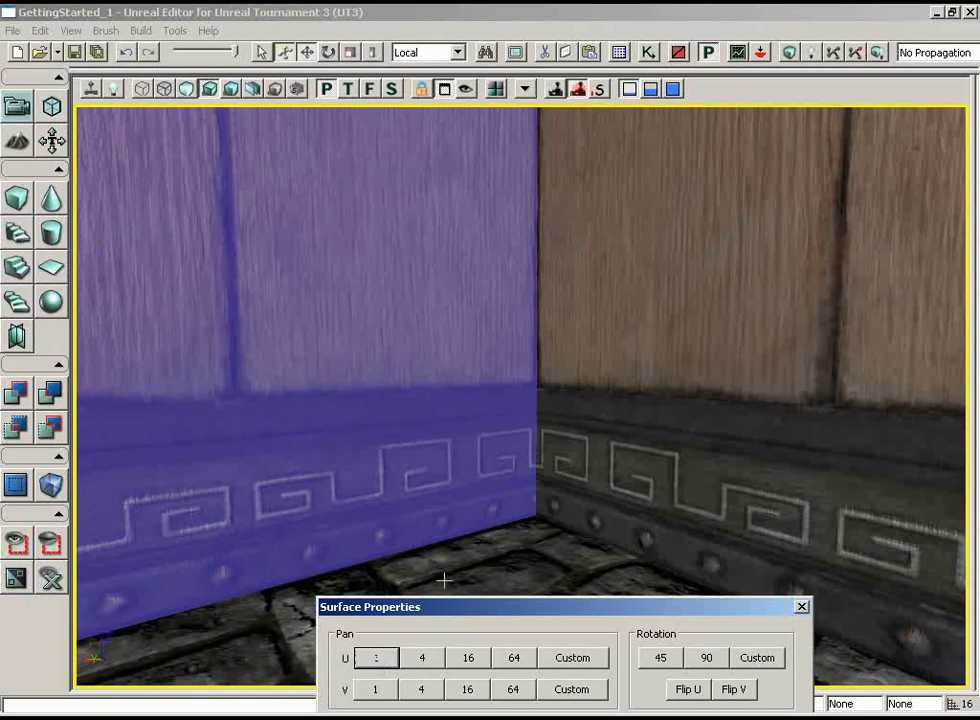
Select the wall at the opposite end of the adjoining surface and pan its texture along U by 1 and 4 to match the corner trim
drag(598, 385, 479, 394)
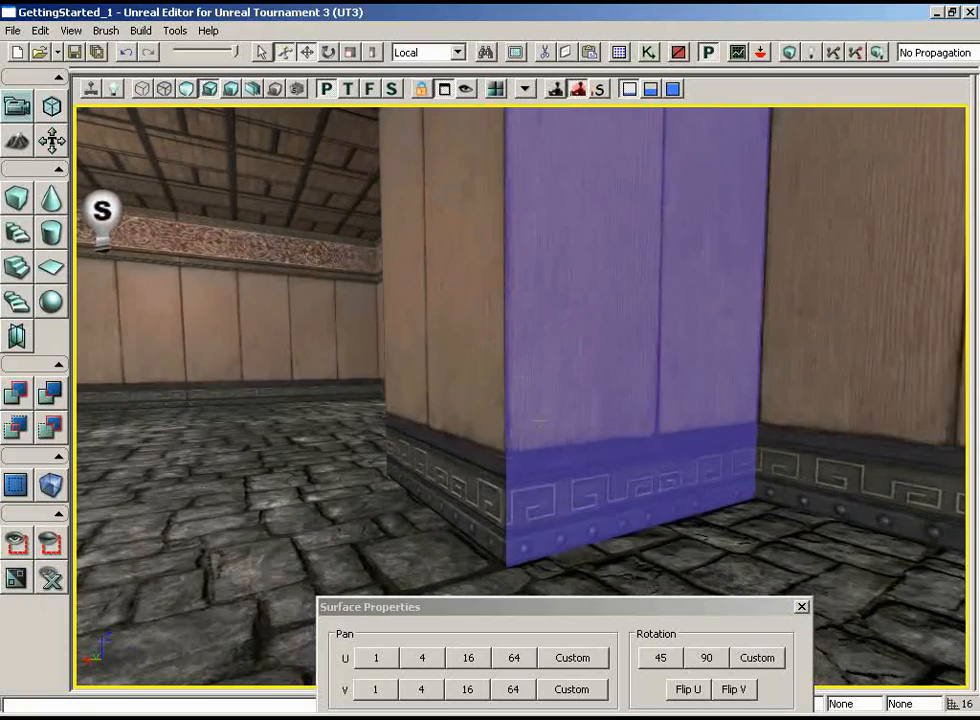
drag(673, 391, 717, 355)
drag(724, 324, 716, 366)
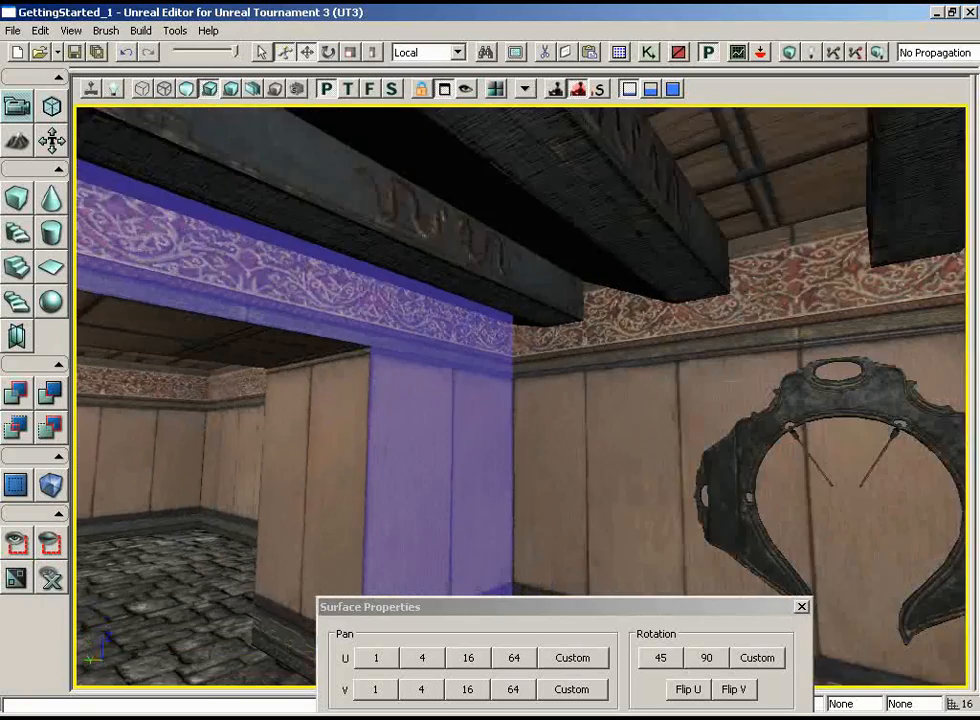
right_drag(716, 366, 699, 413)
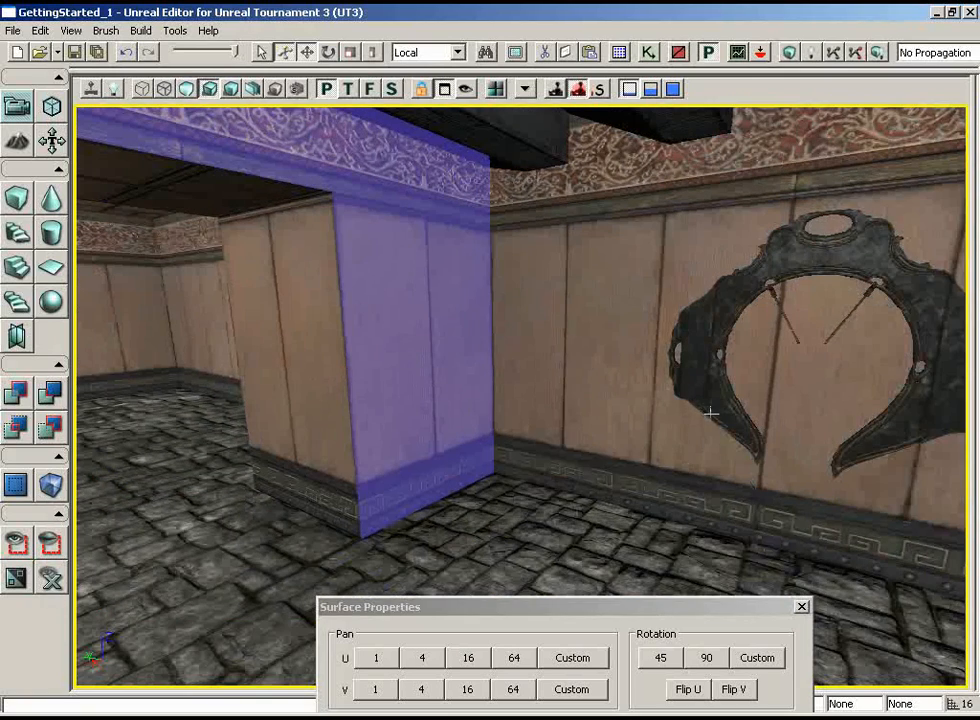
drag(613, 418, 103, 342)
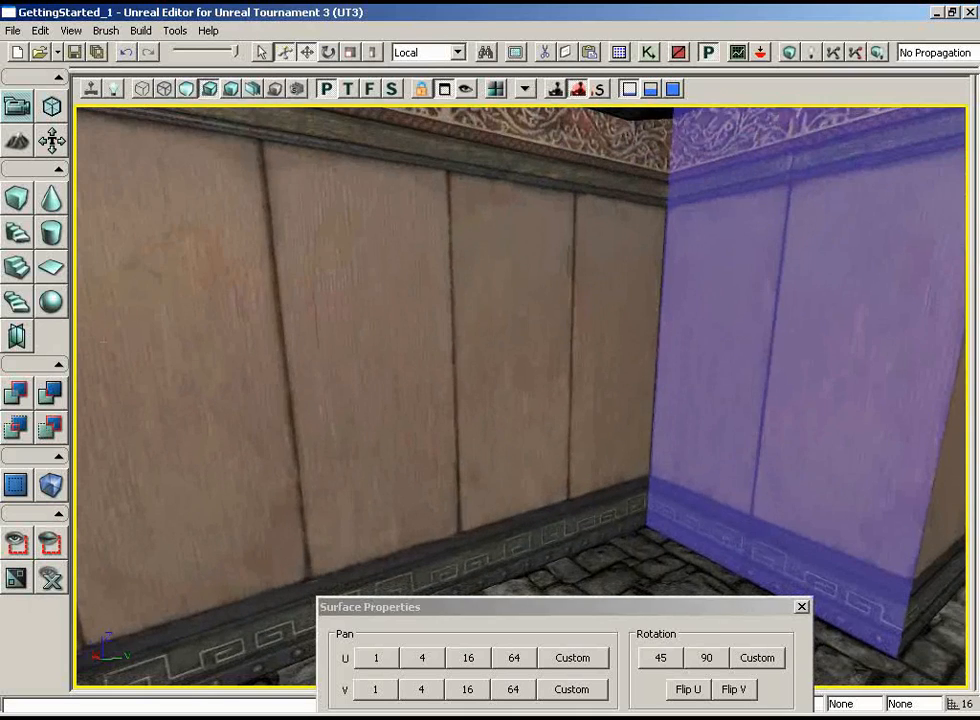
right_drag(510, 350, 505, 411)
drag(505, 411, 503, 340)
right_drag(503, 340, 505, 411)
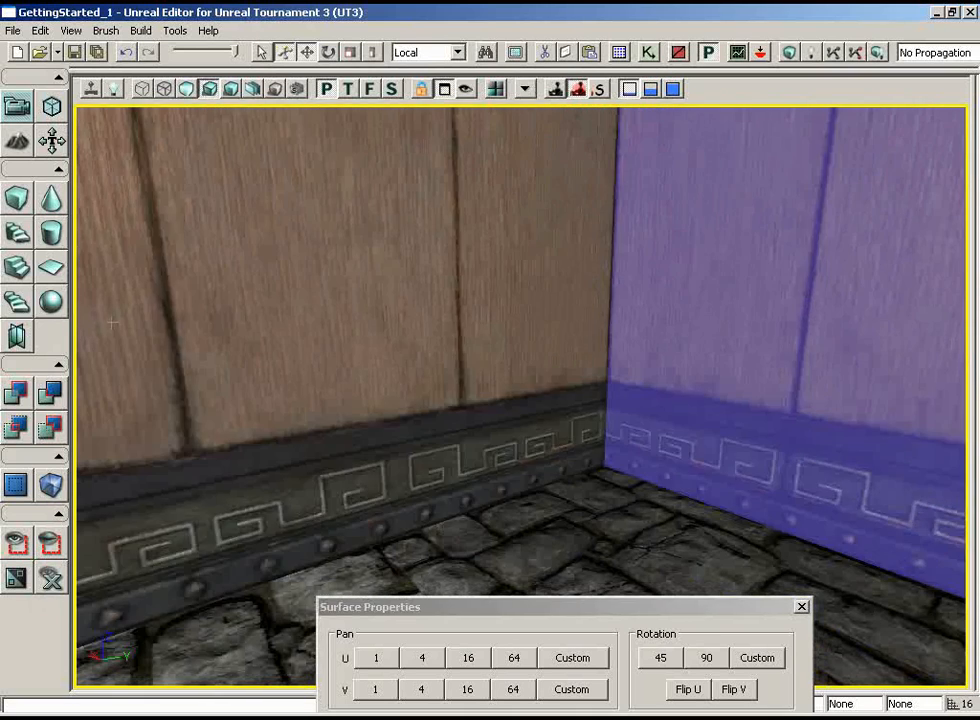
click(505, 411)
click(383, 660)
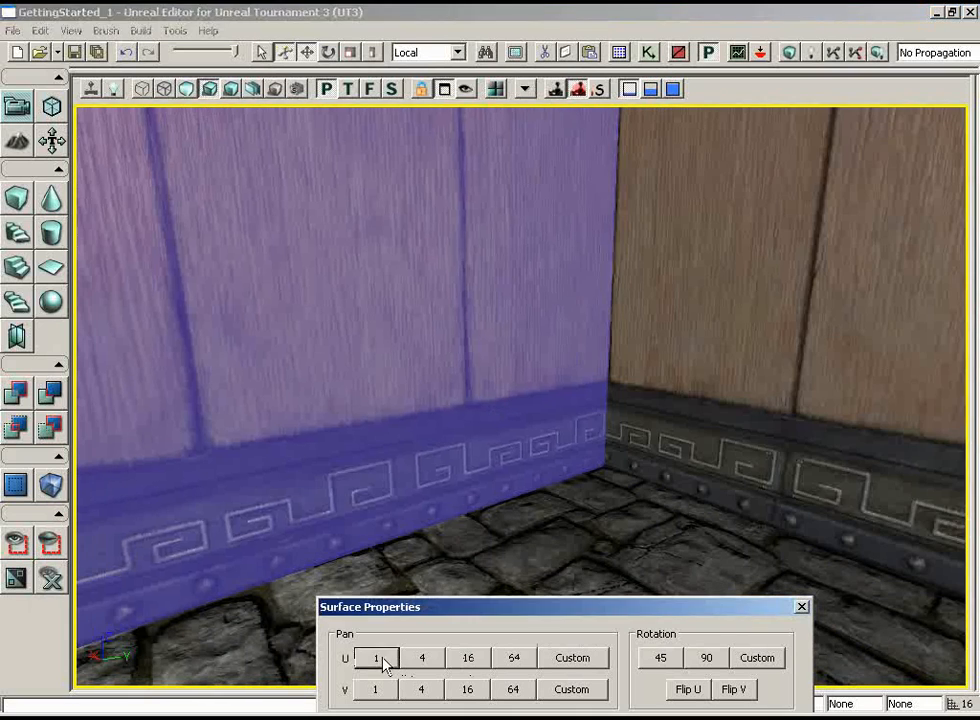
click(383, 660)
click(383, 660)
click(384, 661)
click(385, 662)
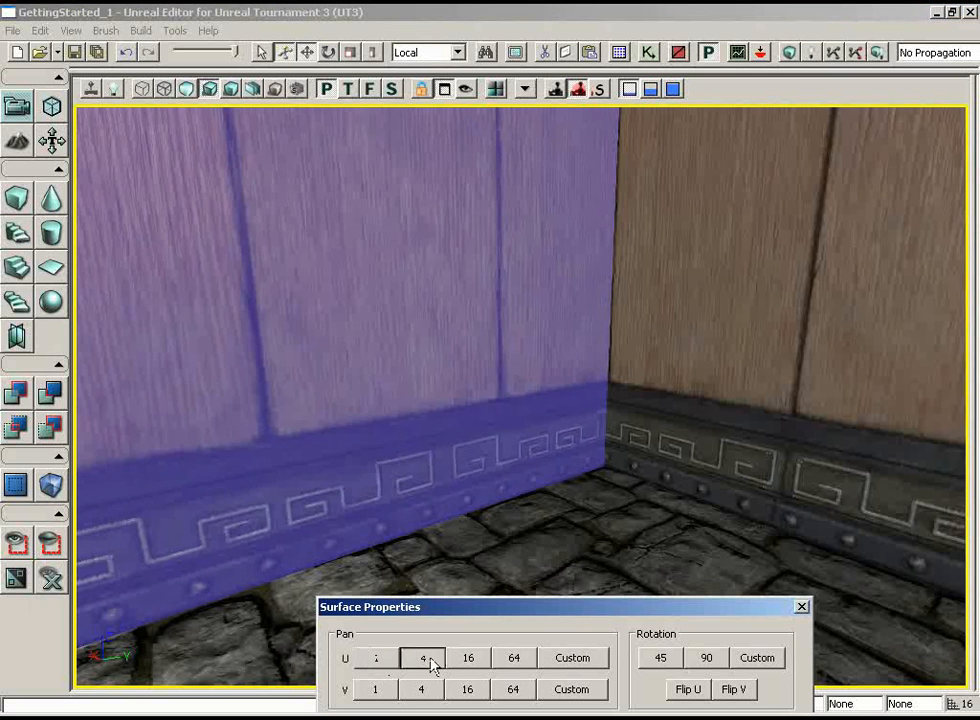
click(431, 662)
click(431, 662)
click(431, 661)
click(431, 661)
click(431, 661)
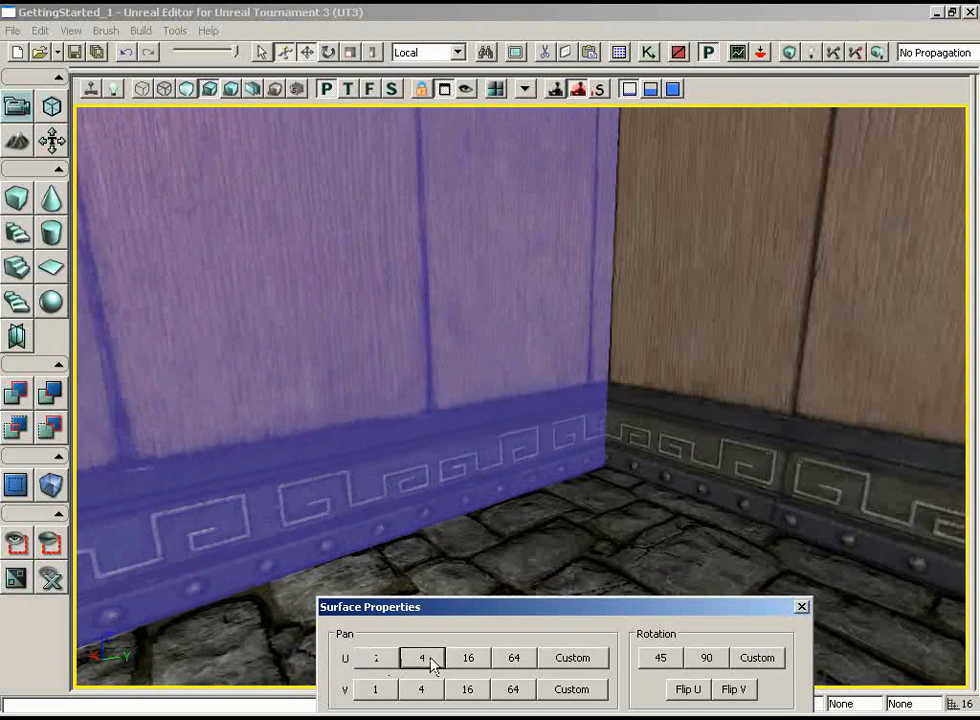
click(377, 660)
click(377, 660)
click(377, 660)
click(377, 660)
click(377, 660)
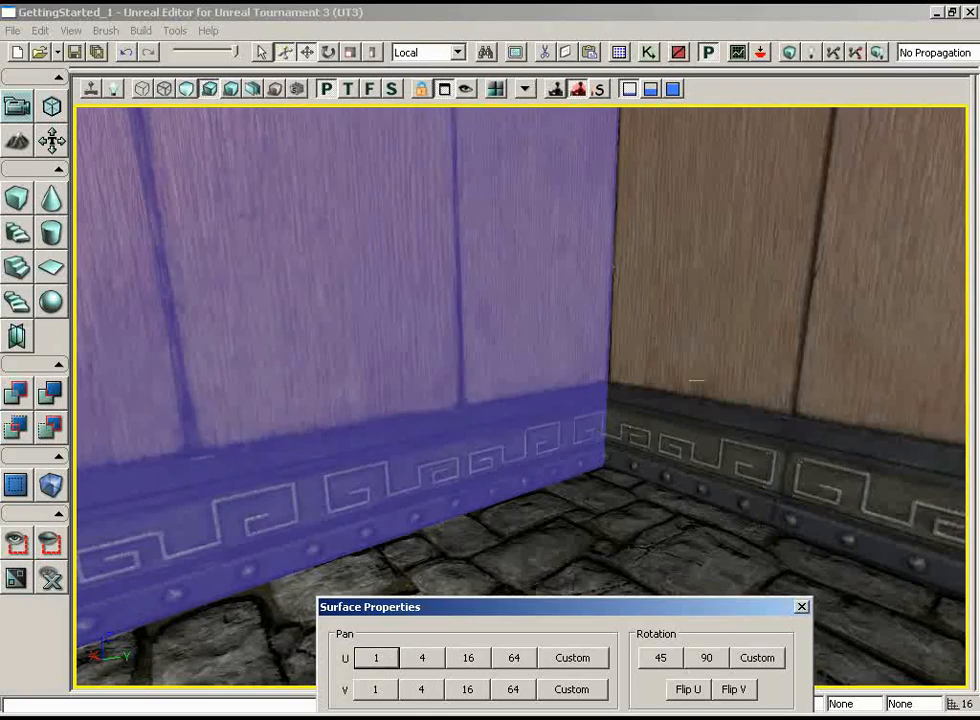
Move the gong blade along its Y axis to centre it on a wall panel seam, and close the Surface Properties
drag(727, 371, 715, 429)
right_drag(715, 429, 737, 373)
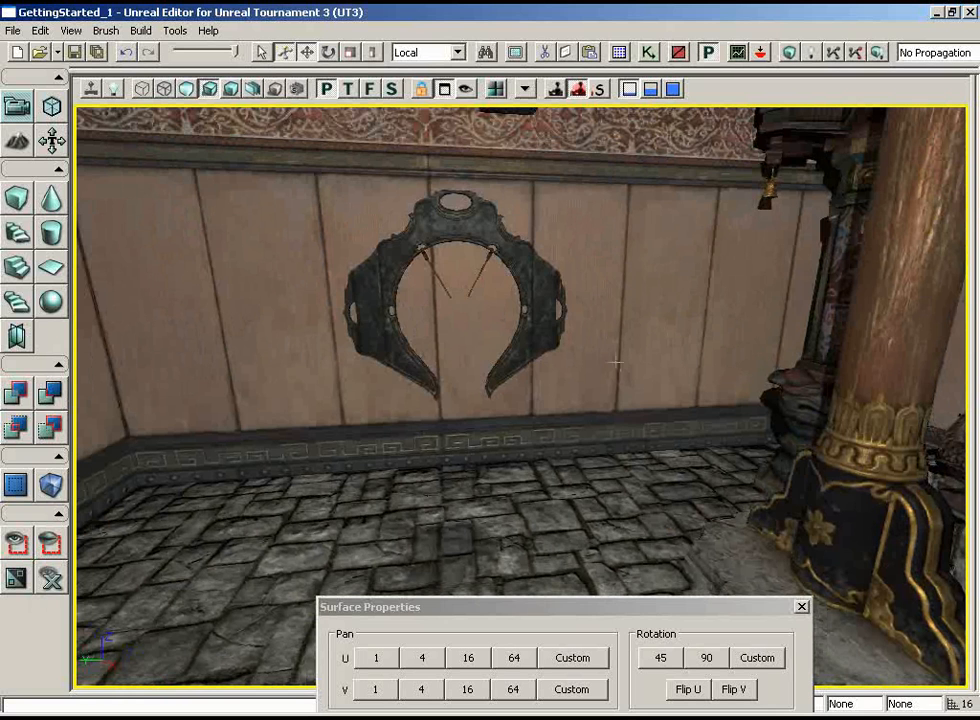
click(483, 222)
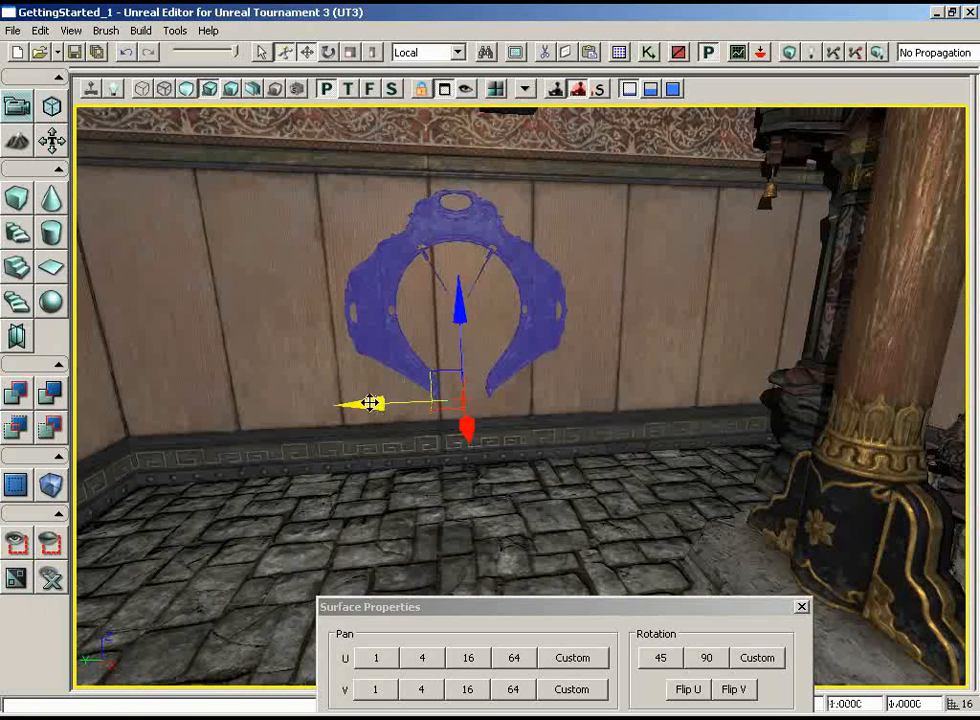
drag(370, 402, 328, 403)
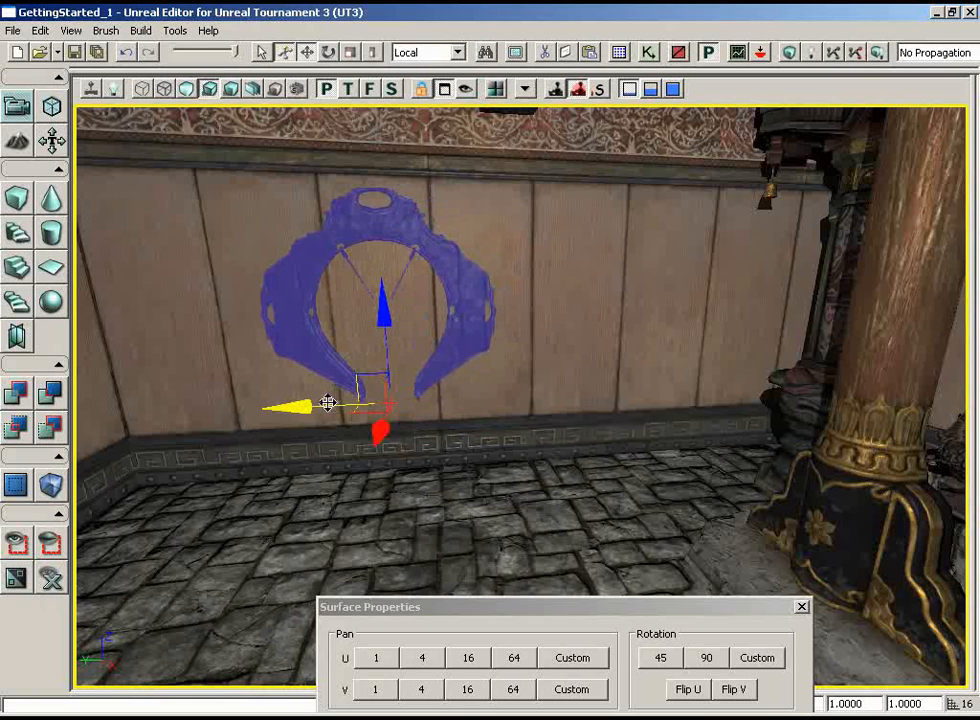
drag(563, 477, 540, 520)
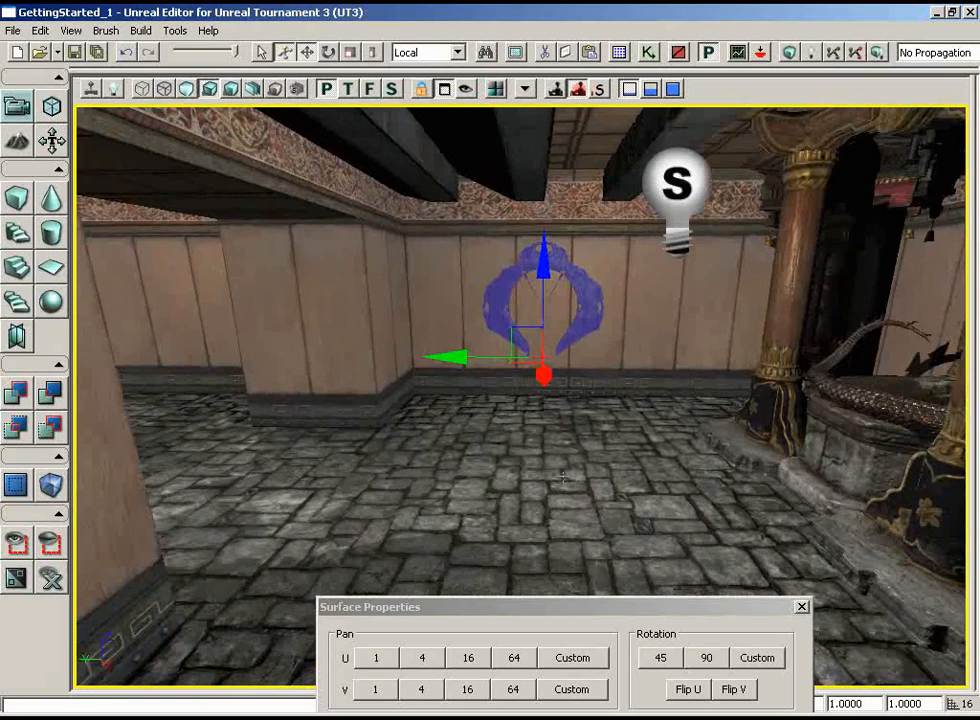
mouse_move(460, 356)
mouse_down()
mouse_move(448, 353)
mouse_move(472, 356)
mouse_up()
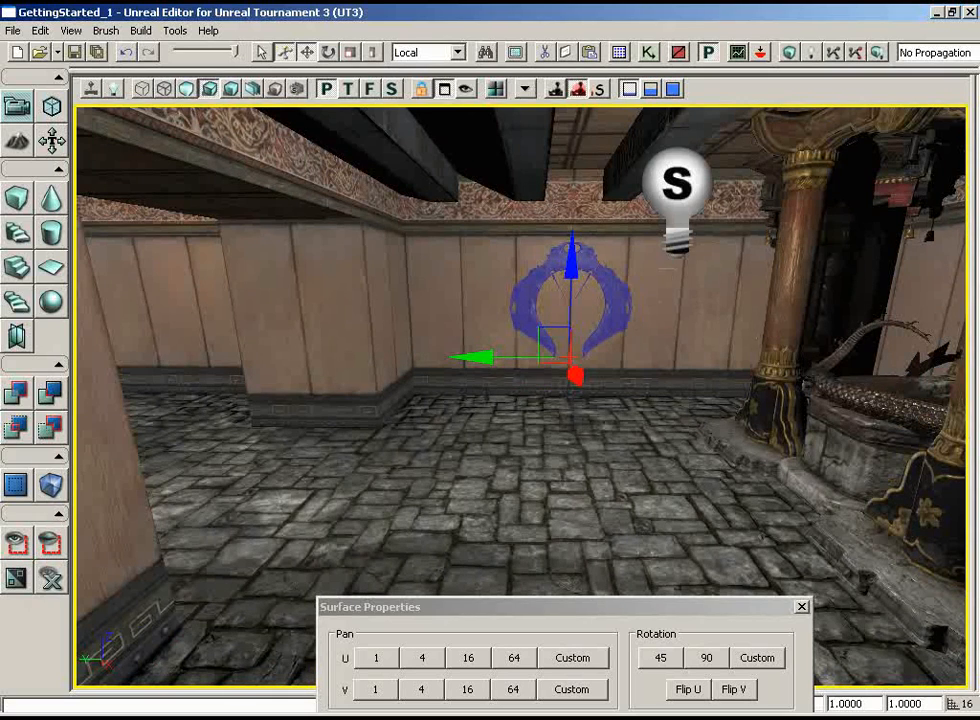
drag(705, 320, 704, 319)
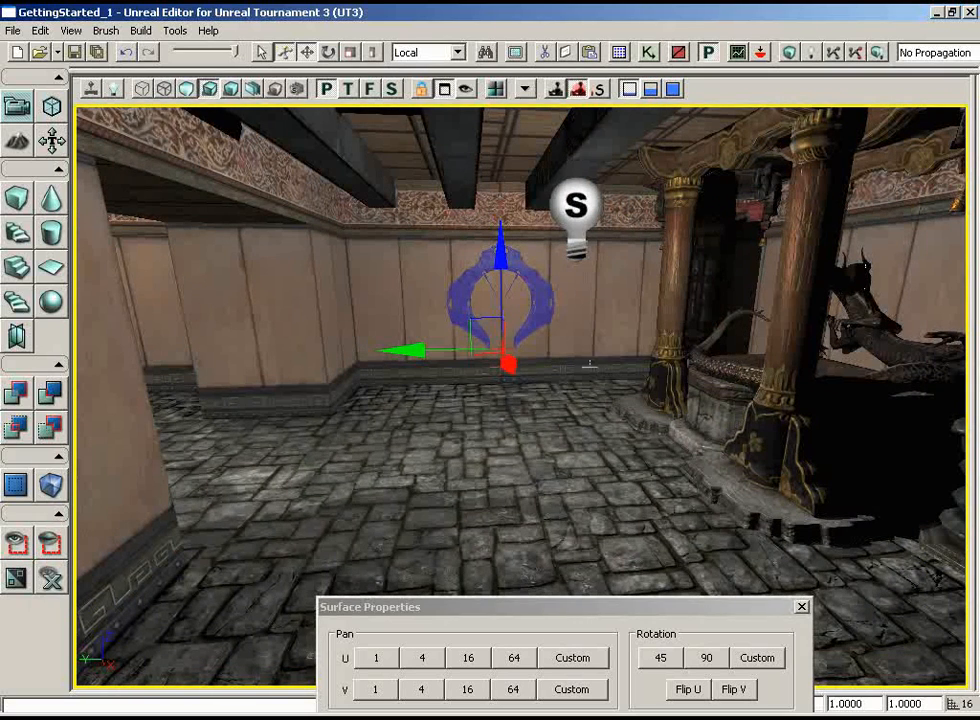
drag(590, 364, 588, 349)
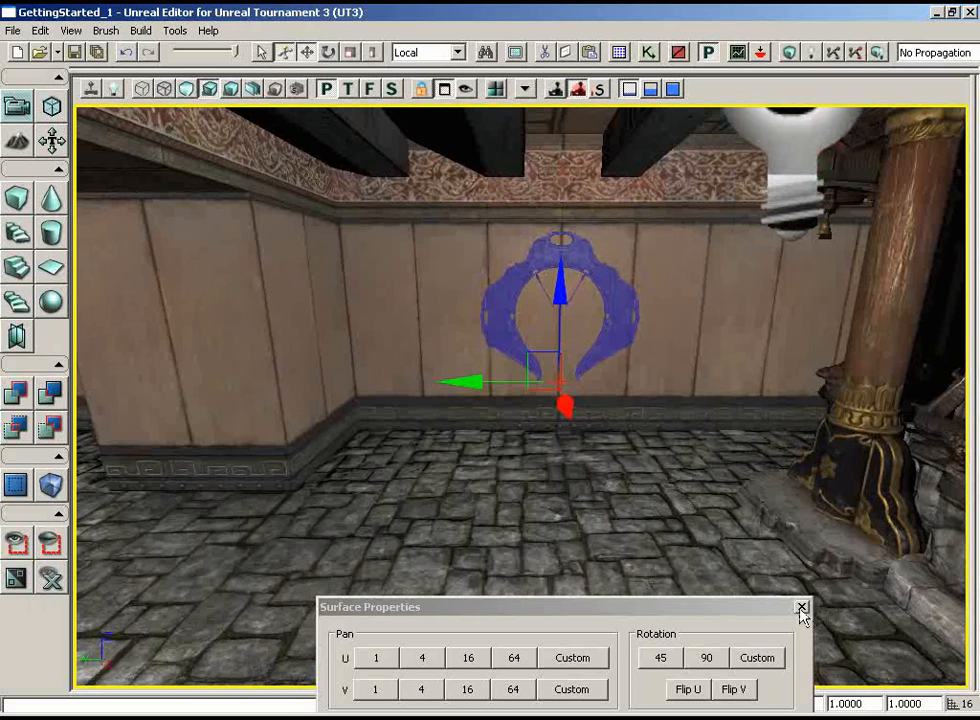
click(801, 608)
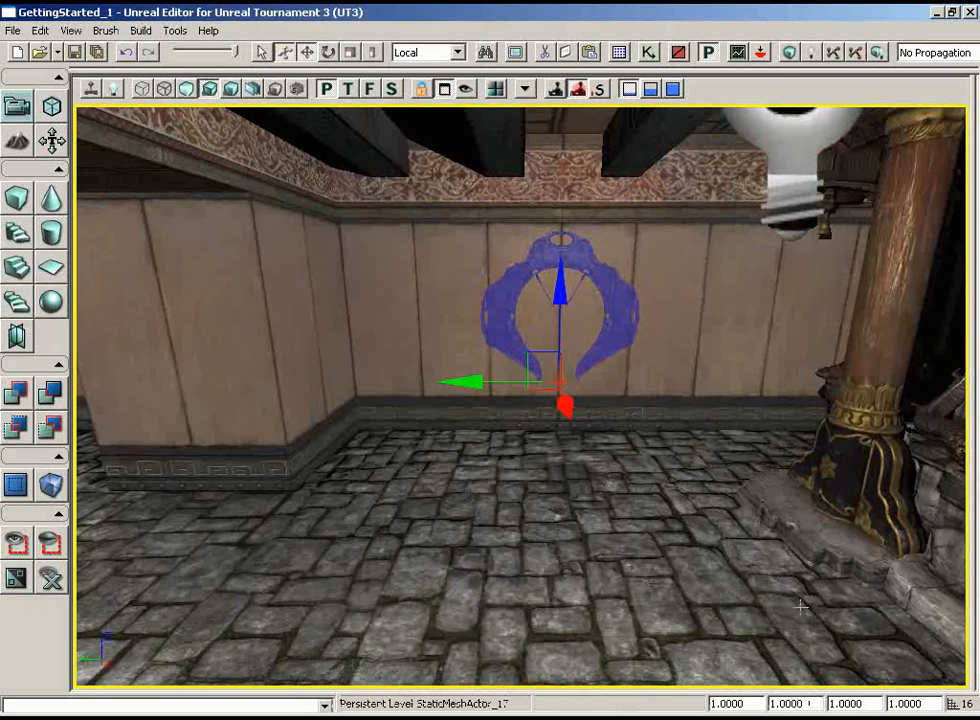
Add the S_ASC_Deco_SM_Gong01_Gong static mesh to the level at the base of the wall beneath the gong blade
click(619, 52)
click(226, 487)
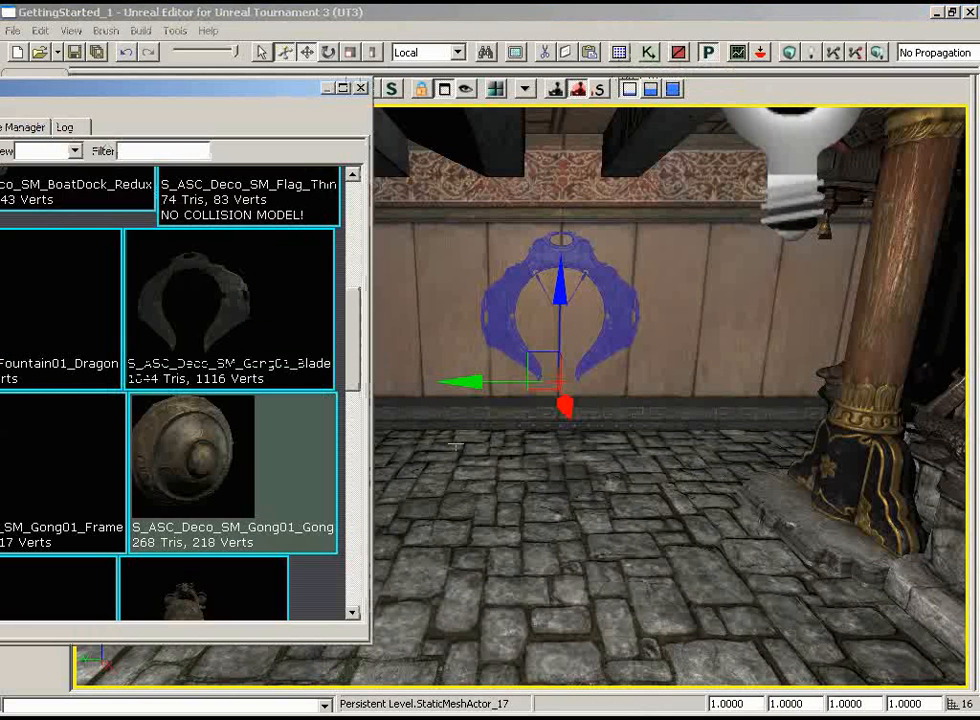
right_click(550, 416)
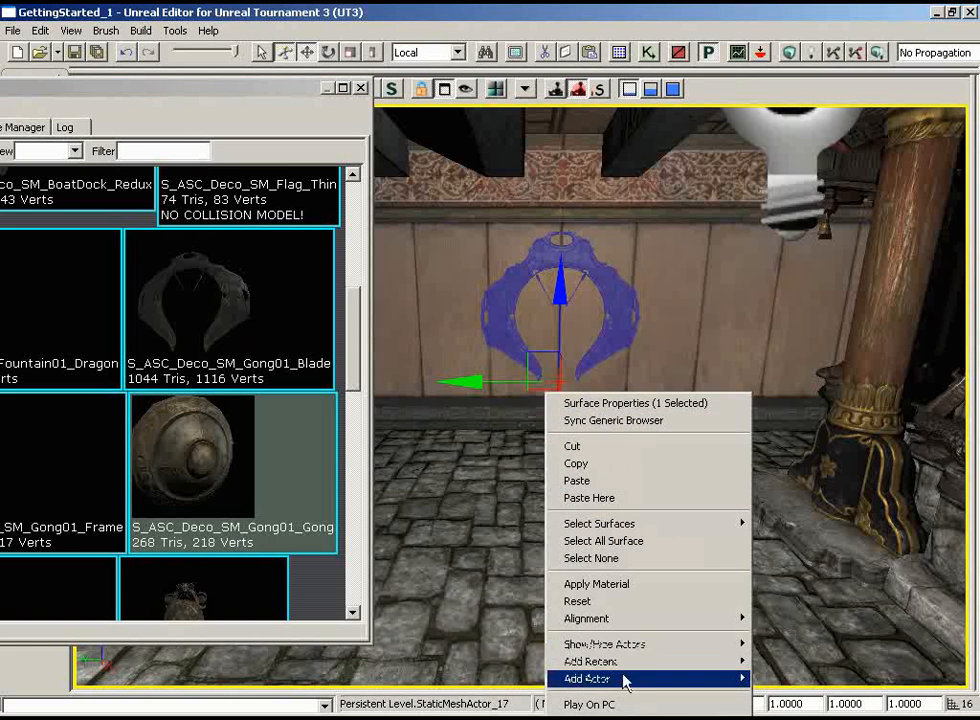
mouse_move(586, 678)
click(383, 478)
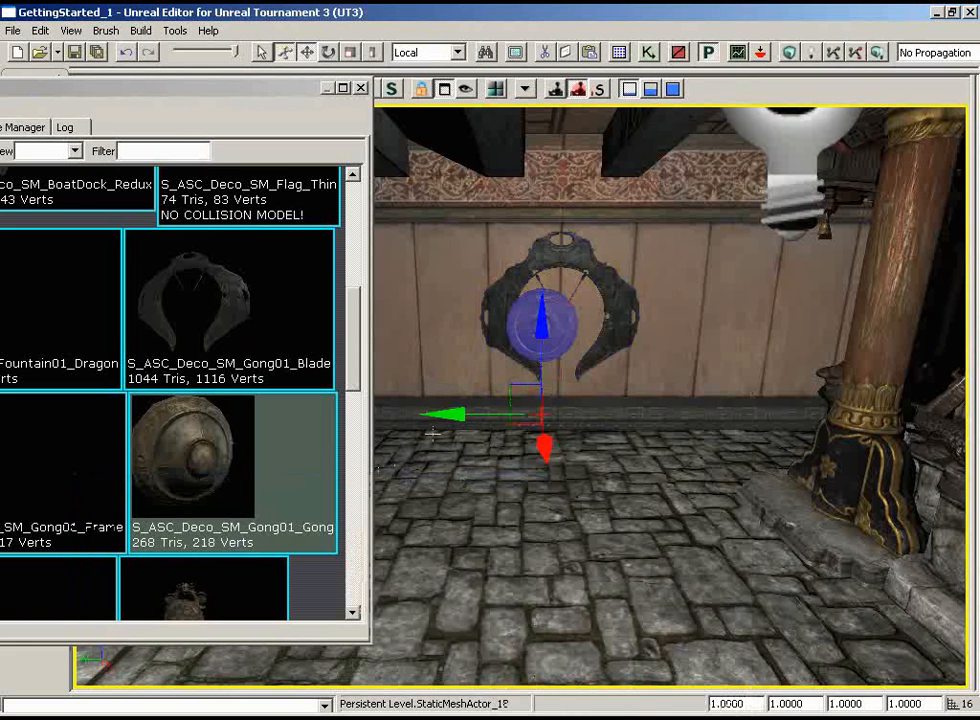
Move the gong along Y and Z to centre it inside the blade, using a drag grid of 8 for the final height adjustment
drag(455, 414, 466, 414)
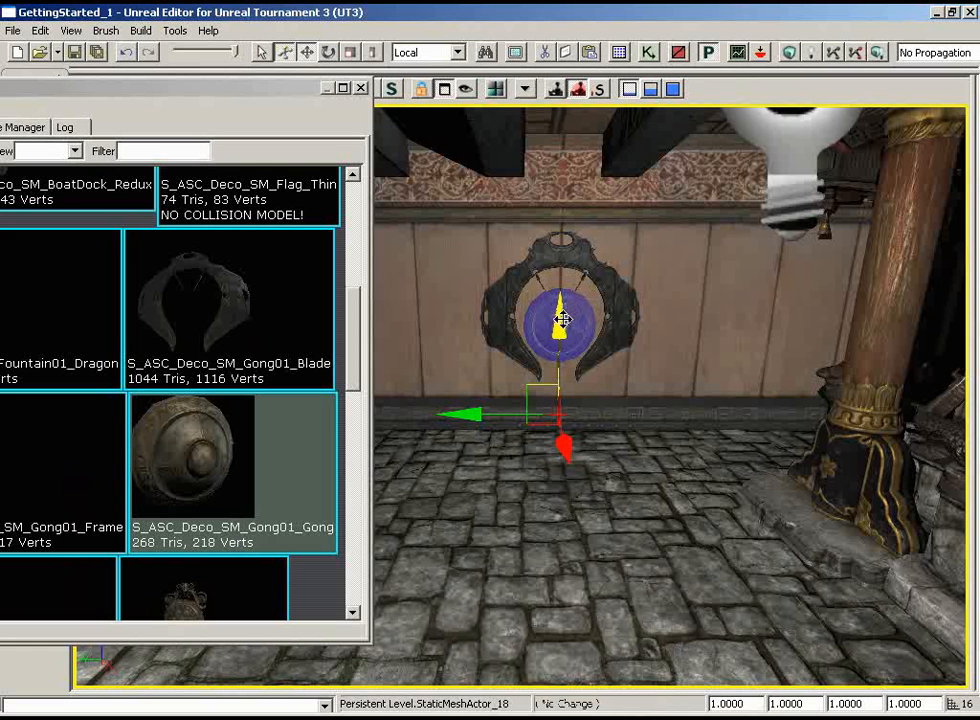
drag(562, 318, 561, 303)
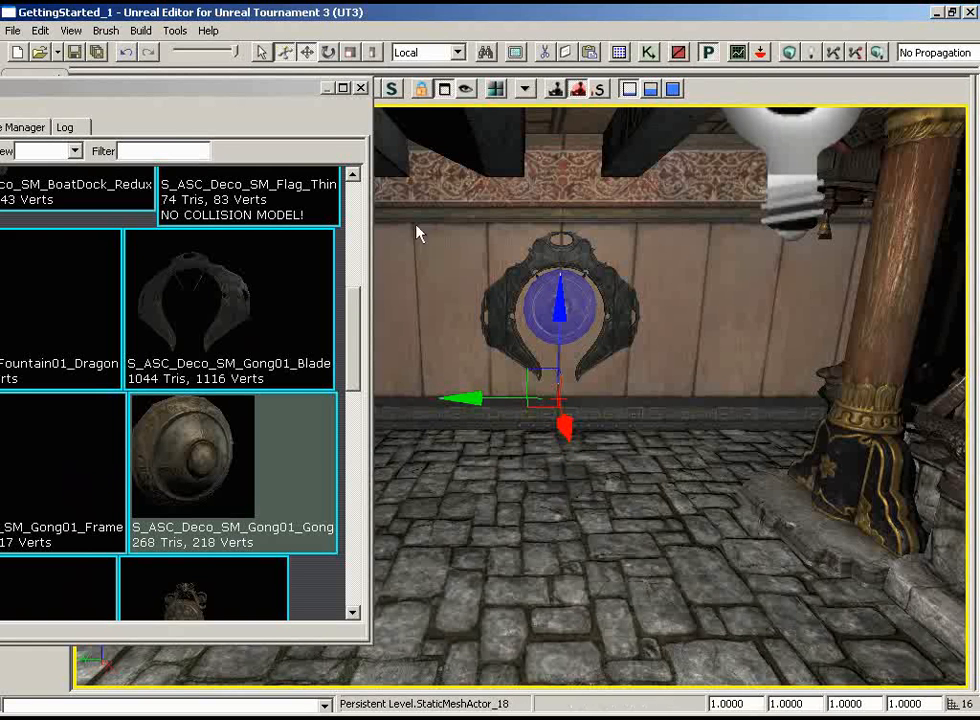
click(71, 30)
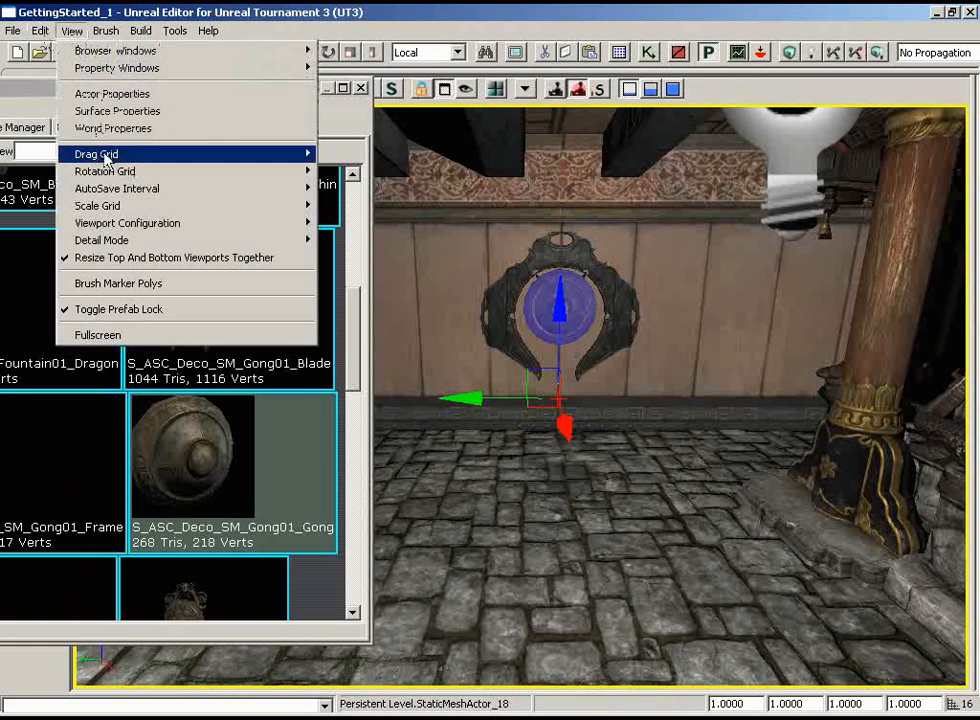
mouse_move(103, 153)
click(340, 227)
drag(559, 294, 560, 316)
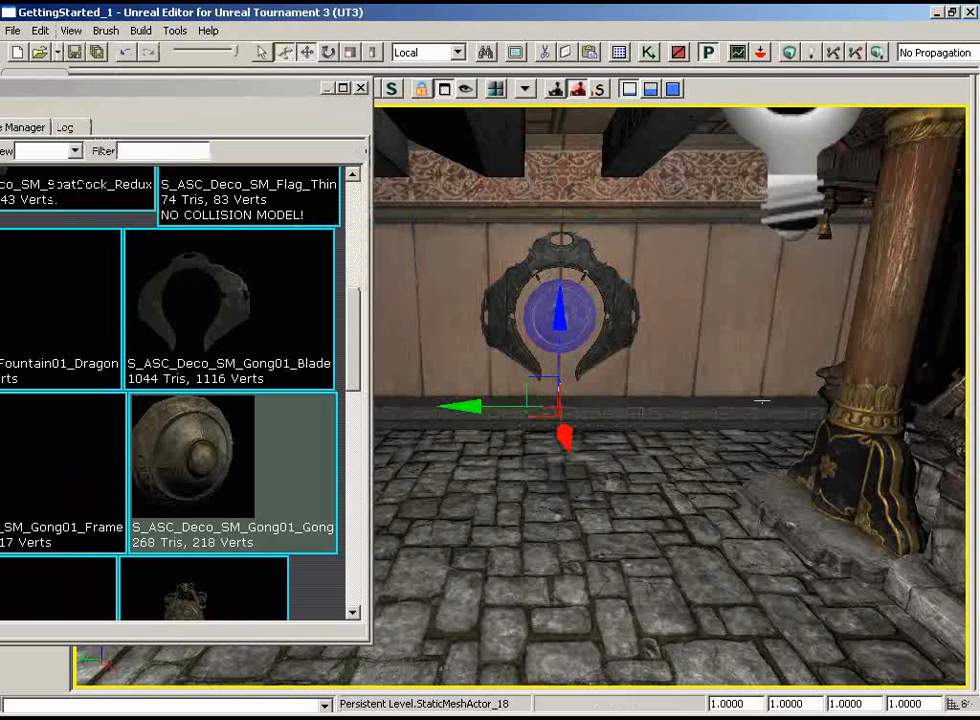
Set the drag grid to 16 and close the Generic Browser
click(71, 30)
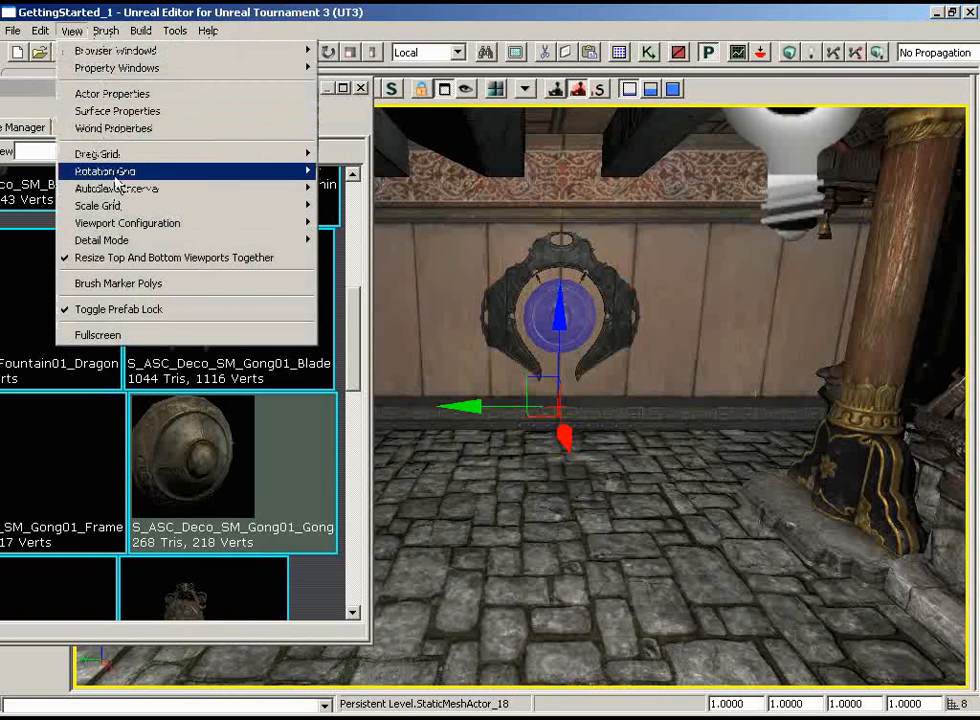
mouse_move(120, 154)
click(337, 245)
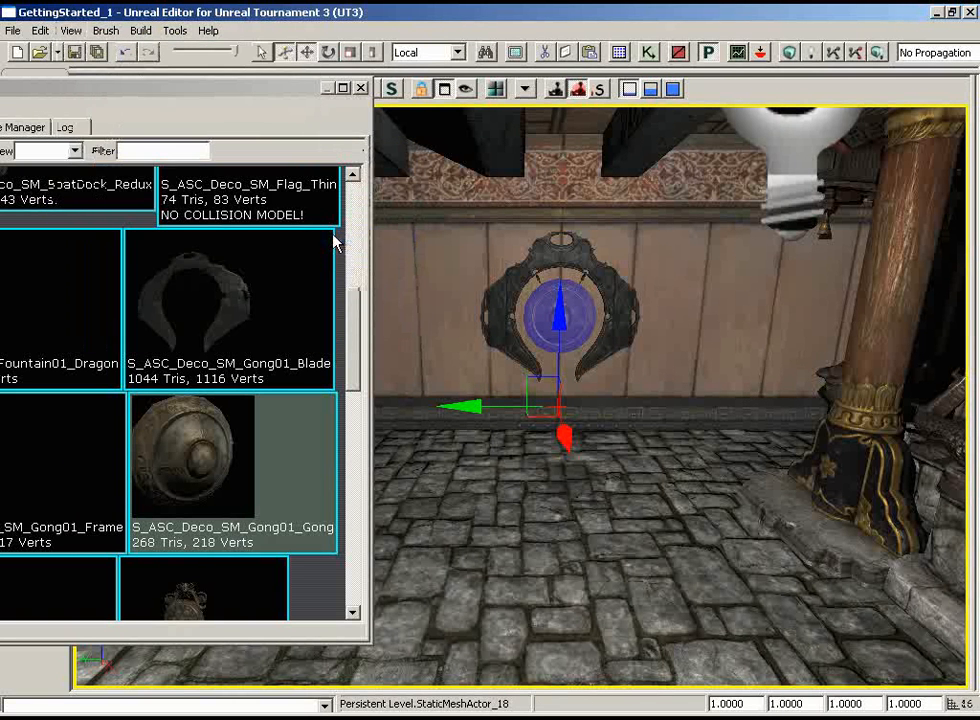
click(361, 88)
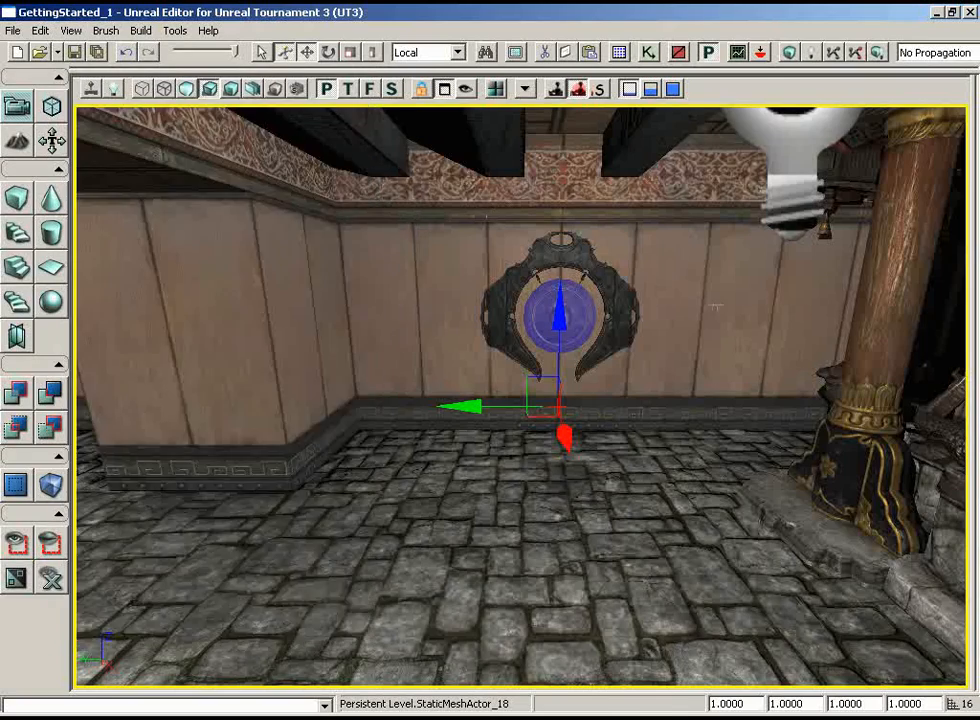
Select the blade together with the gong, duplicate both along the X axis, and position the copies against the opposite wall
mouse_move(711, 305)
mouse_down()
mouse_move(693, 379)
mouse_move(689, 267)
mouse_move(826, 208)
mouse_move(717, 305)
mouse_up()
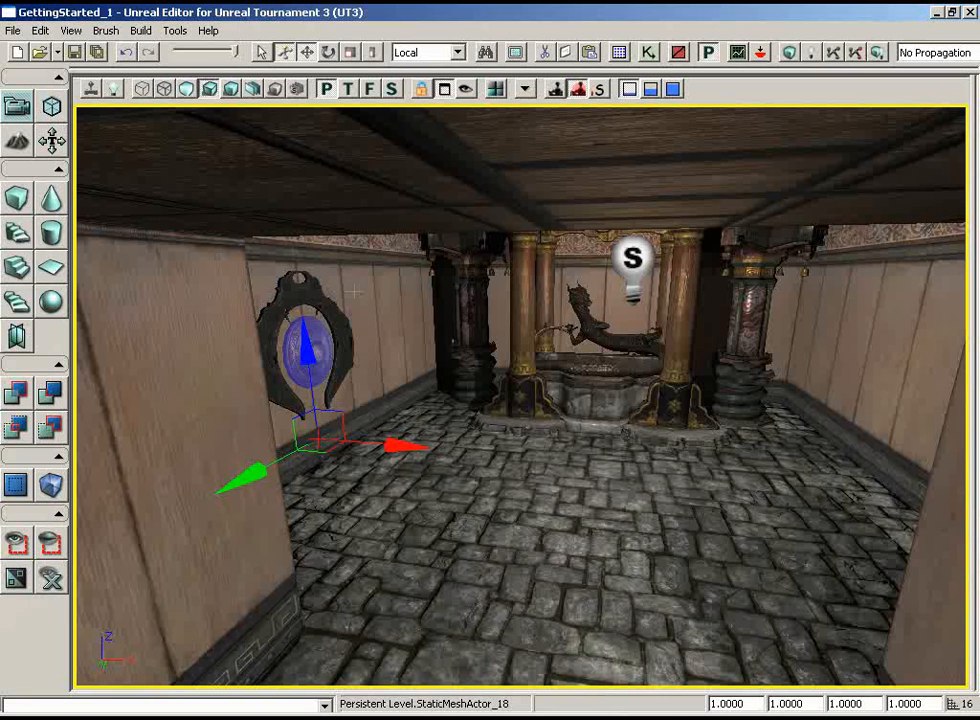
click(313, 294)
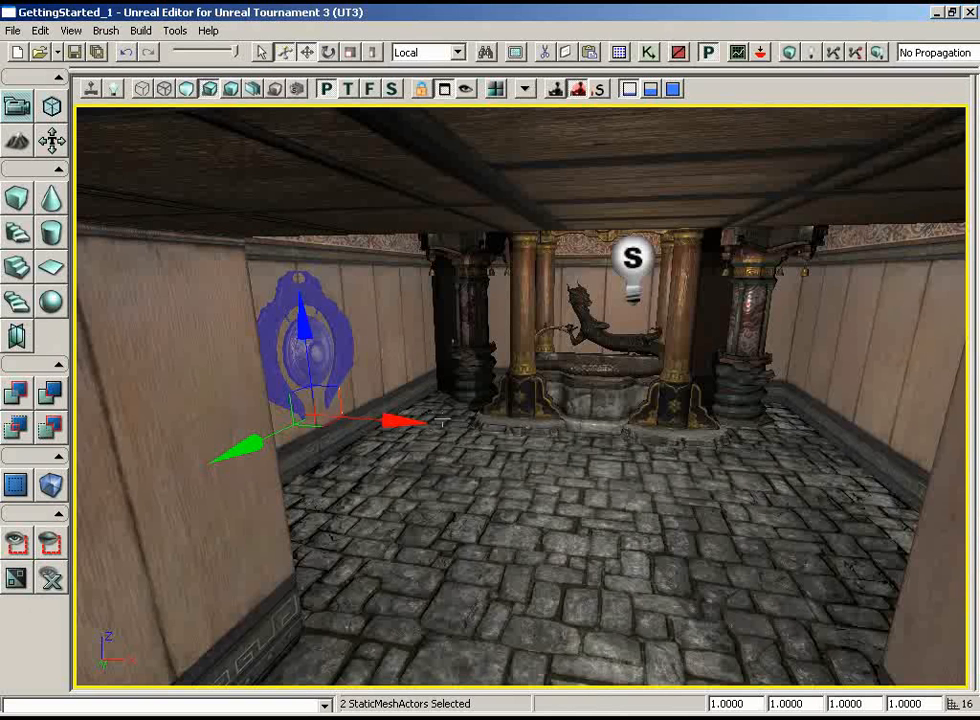
drag(389, 416, 667, 417)
drag(430, 455, 670, 250)
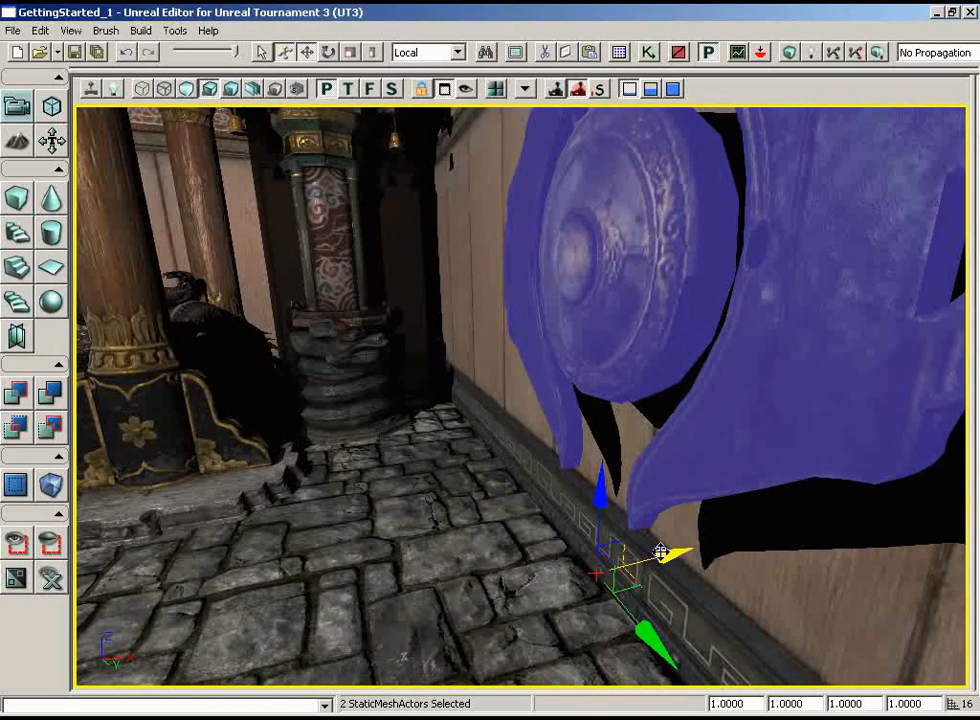
drag(662, 556, 664, 549)
drag(391, 532, 390, 455)
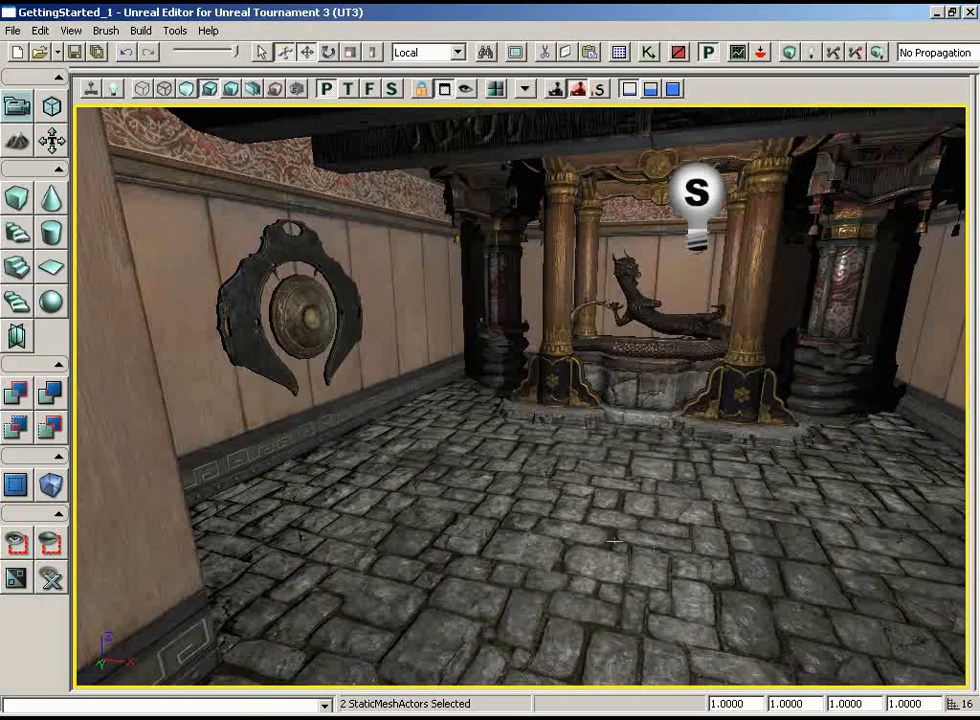
Choose the S_ASC_Light_SM_Freelight03_01 static mesh from the ASC_Light package in the Generic Browser, and close the browser
drag(614, 541, 519, 400)
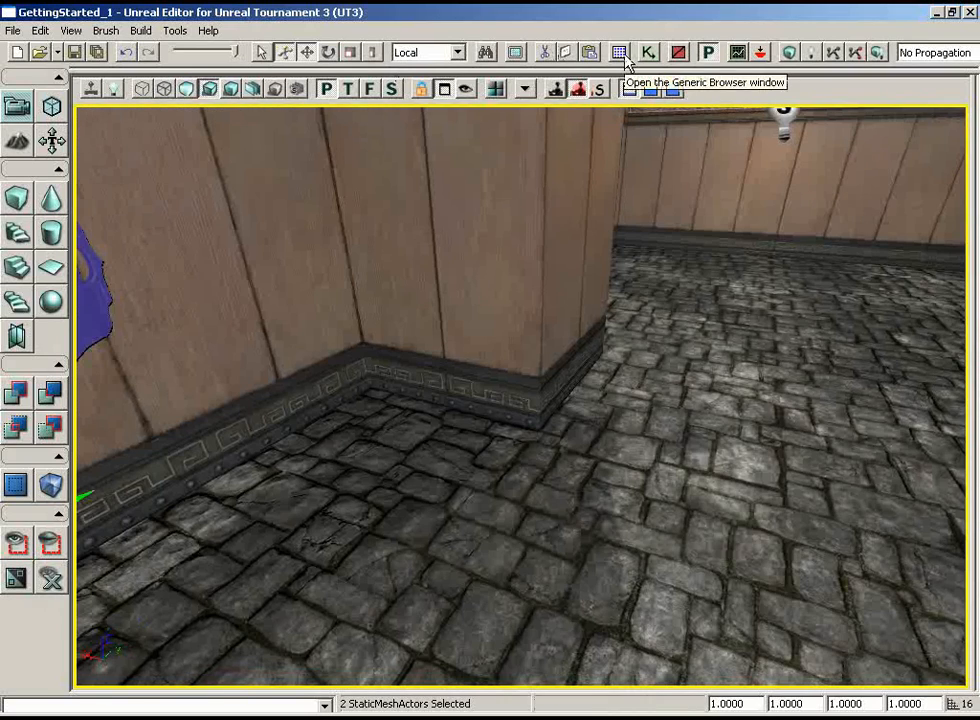
right_drag(682, 308, 760, 300)
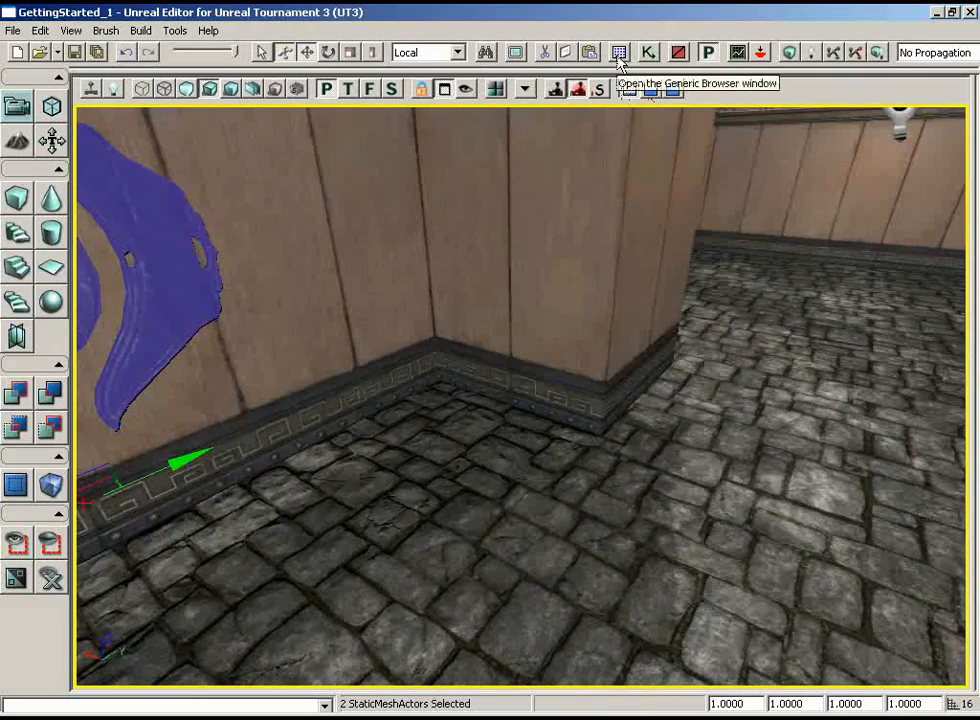
click(620, 62)
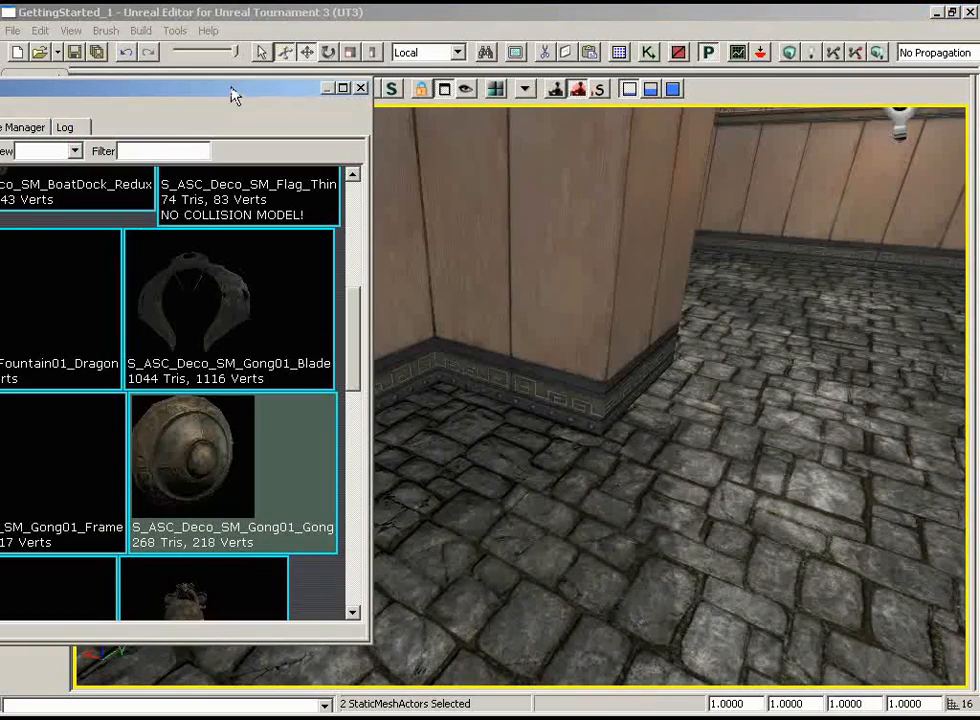
drag(234, 90, 885, 115)
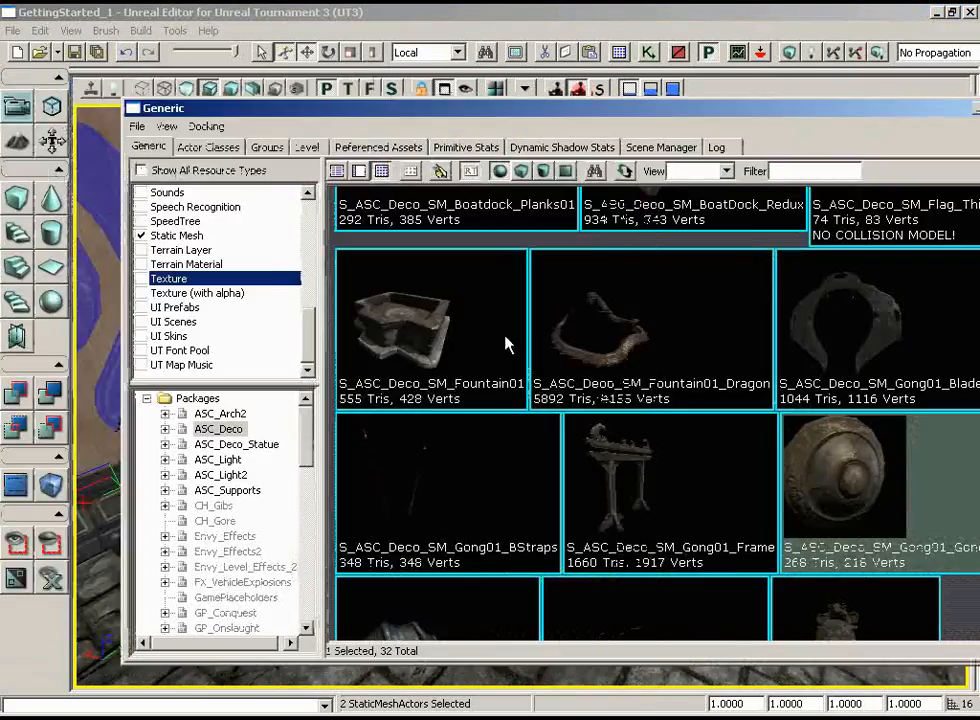
click(222, 461)
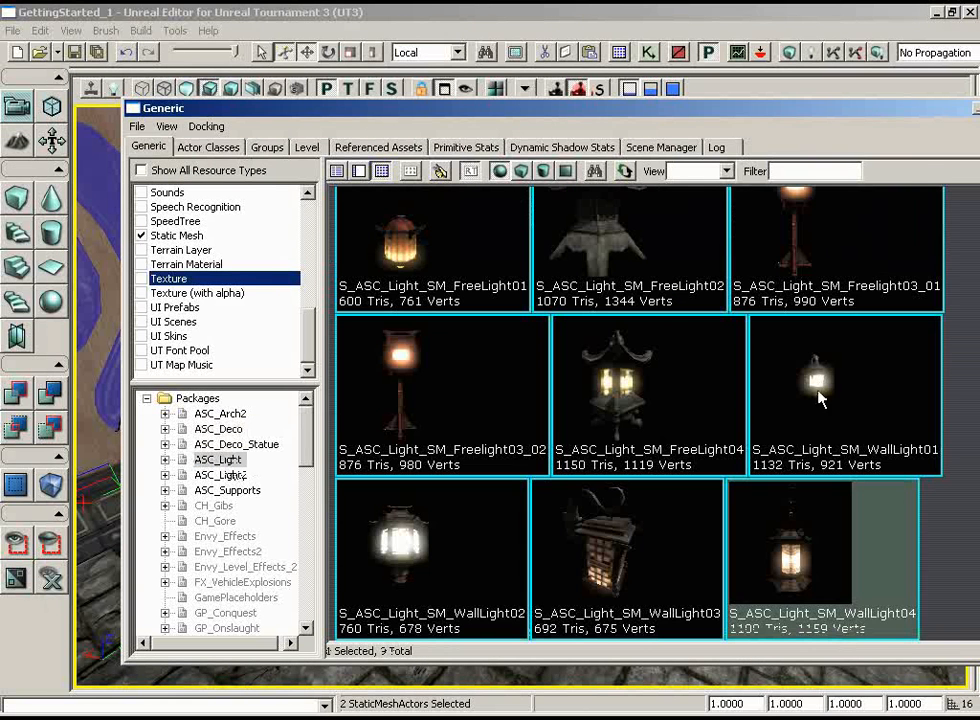
click(835, 257)
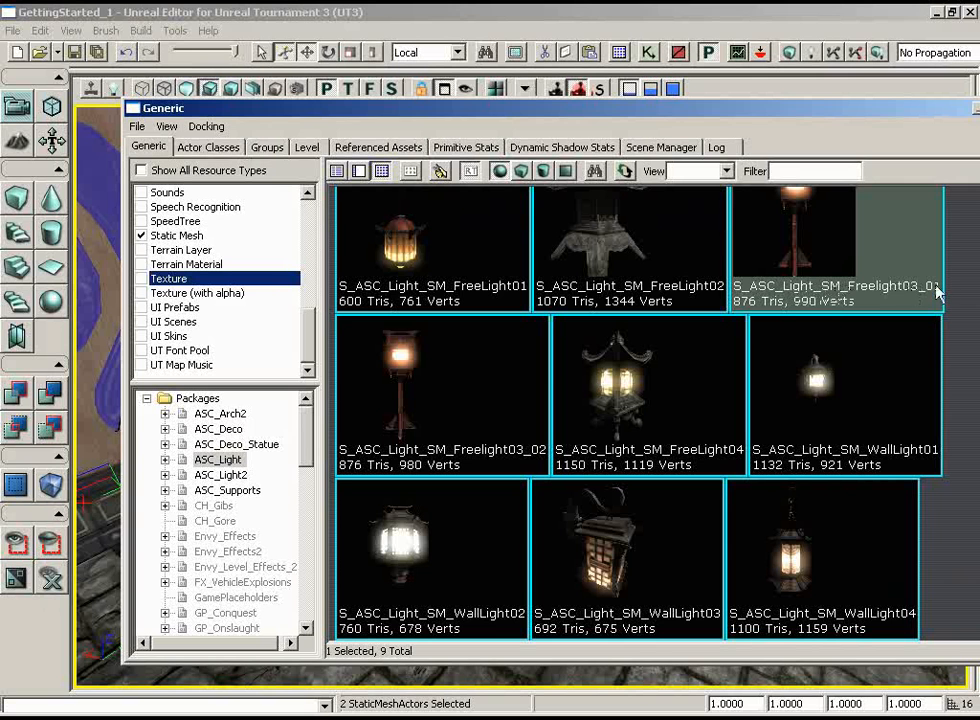
drag(905, 110, 845, 110)
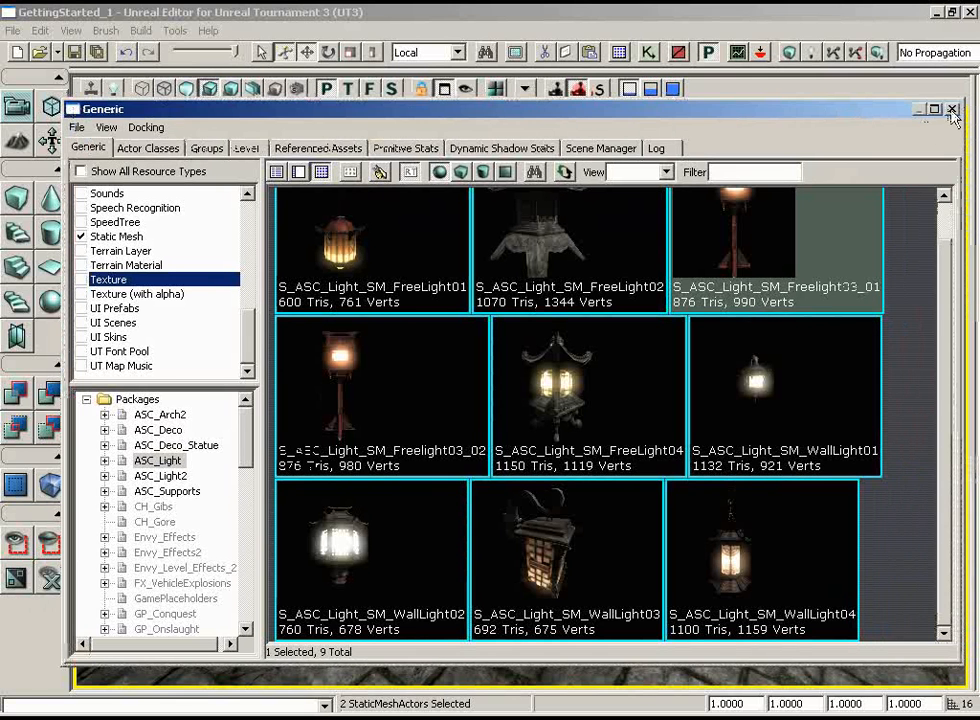
click(952, 109)
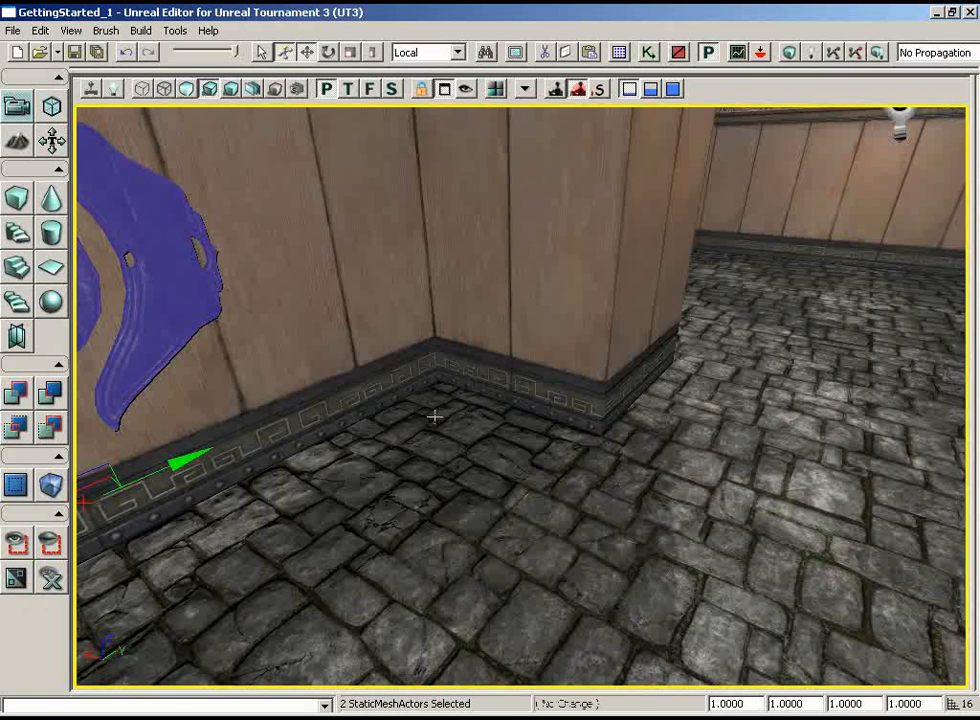
Add the S_ASC_Light_SM_Freelight03_01 static mesh to the floor in the wall corner beside the gong
right_click(435, 416)
mouse_move(534, 680)
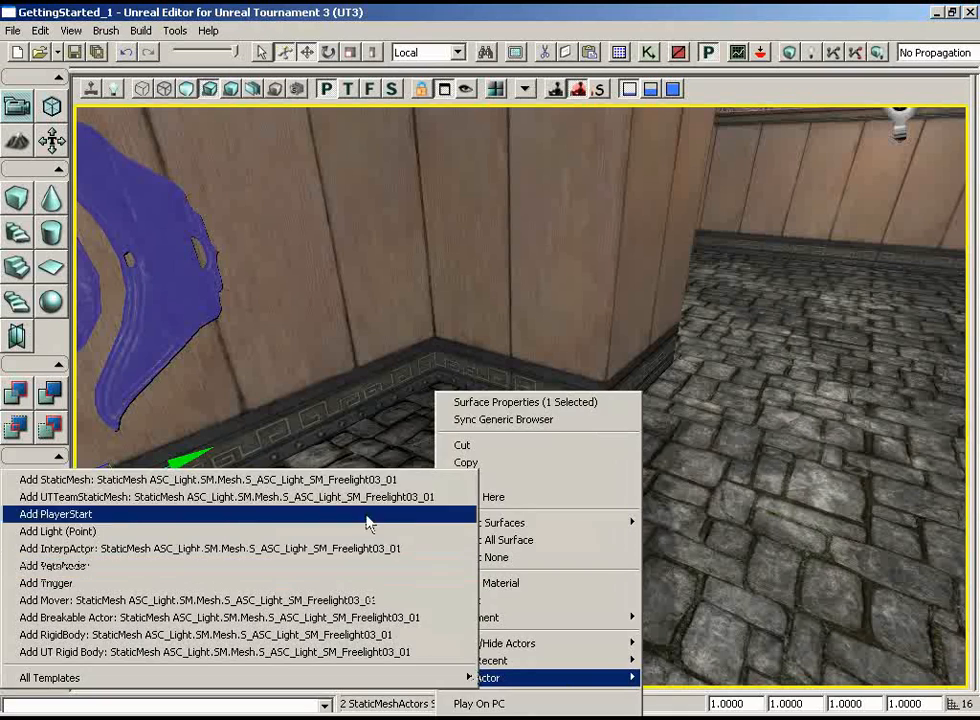
click(366, 480)
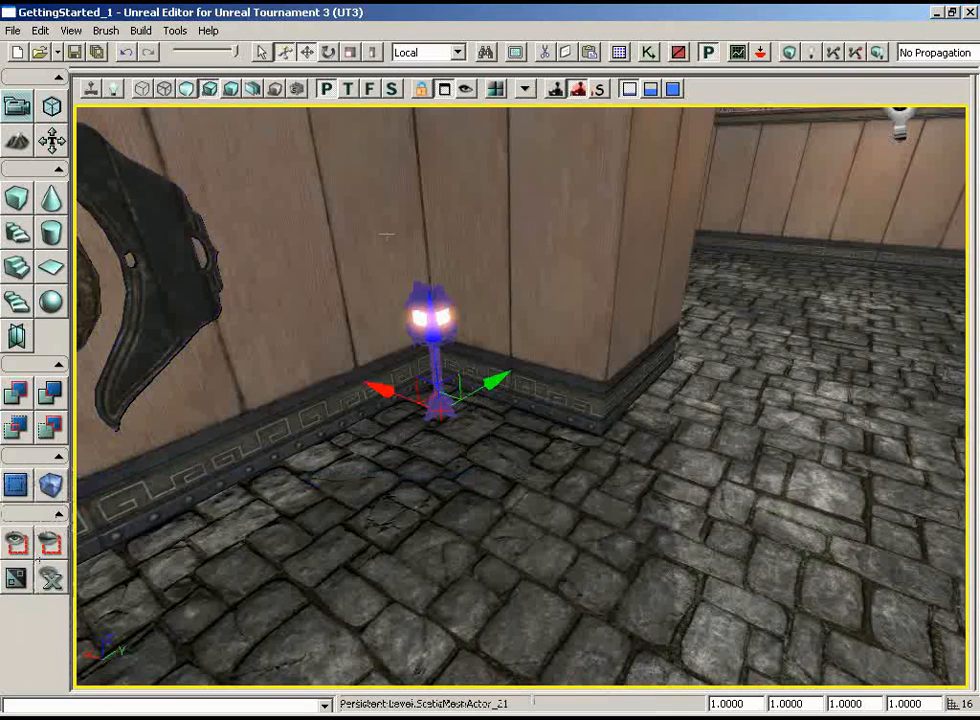
In the wireframe top view, move the standing lamp along X away from the side wall and duplicate it farther along X
click(347, 88)
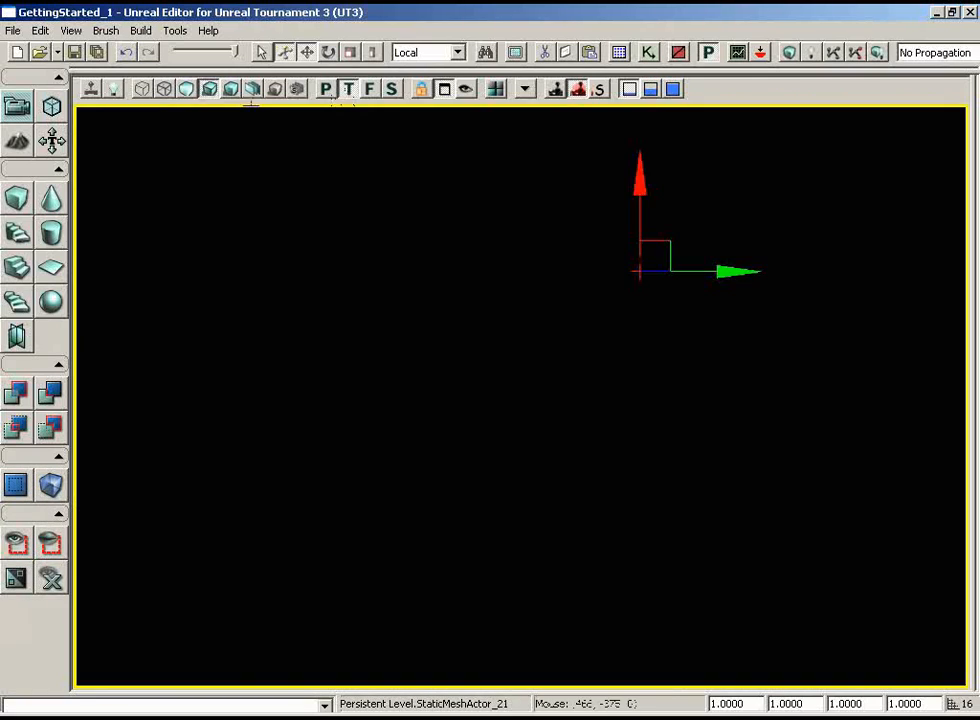
click(142, 89)
scroll(671, 350, up, 5)
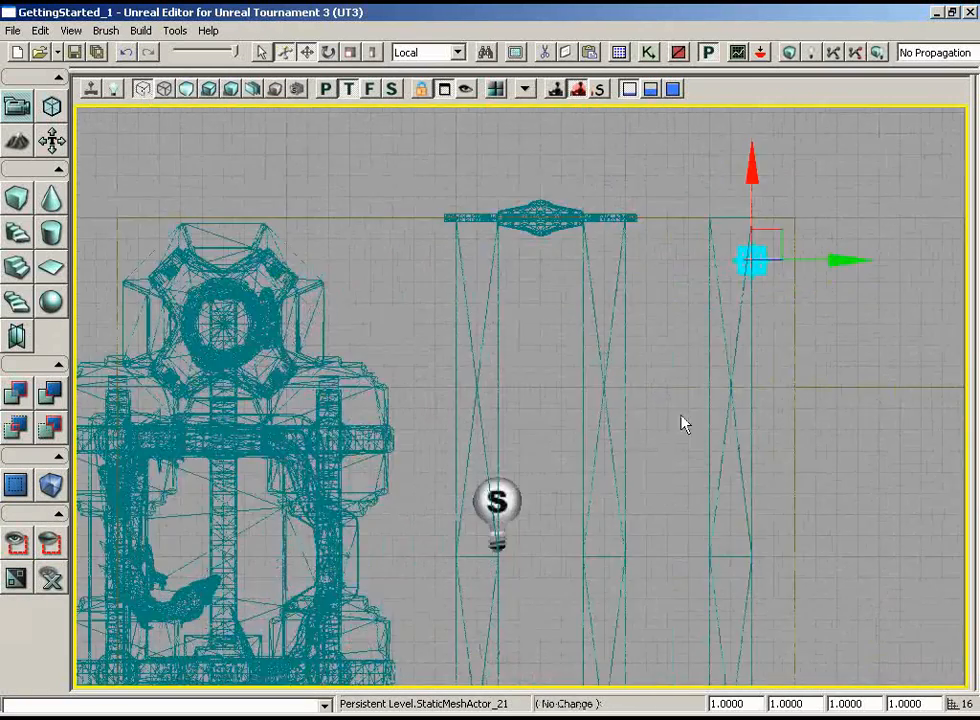
drag(685, 424, 843, 372)
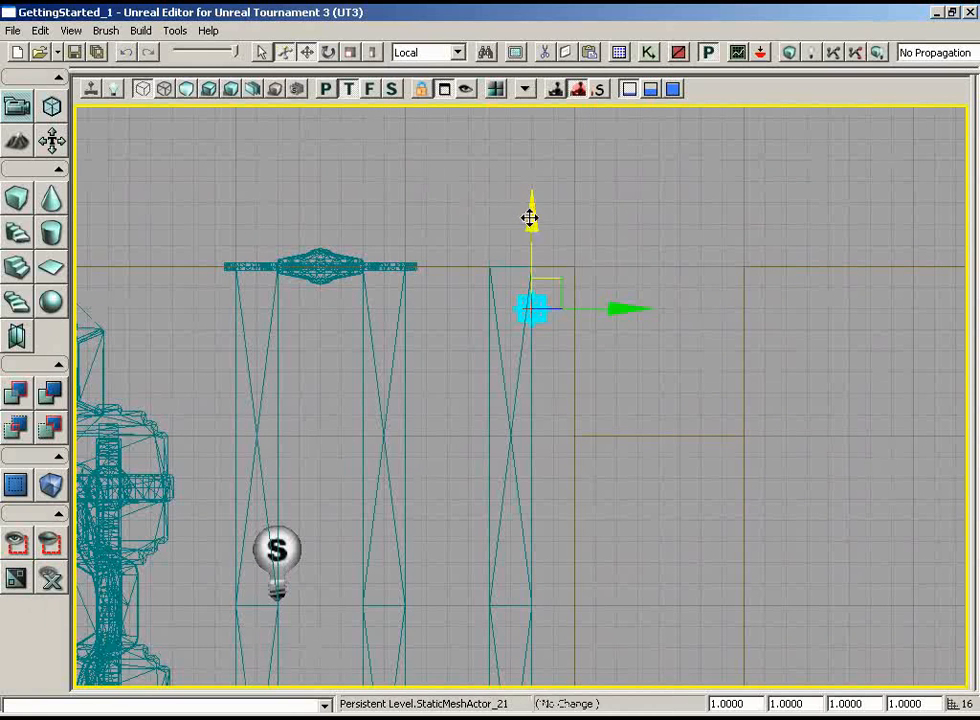
drag(529, 219, 529, 232)
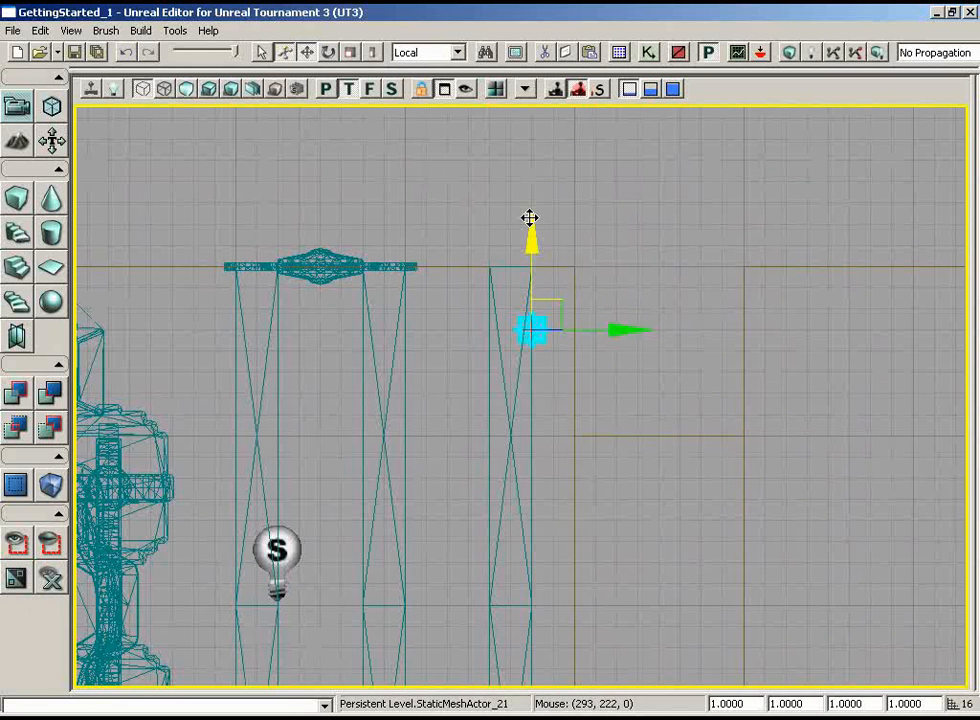
alt+drag(533, 244, 529, 310)
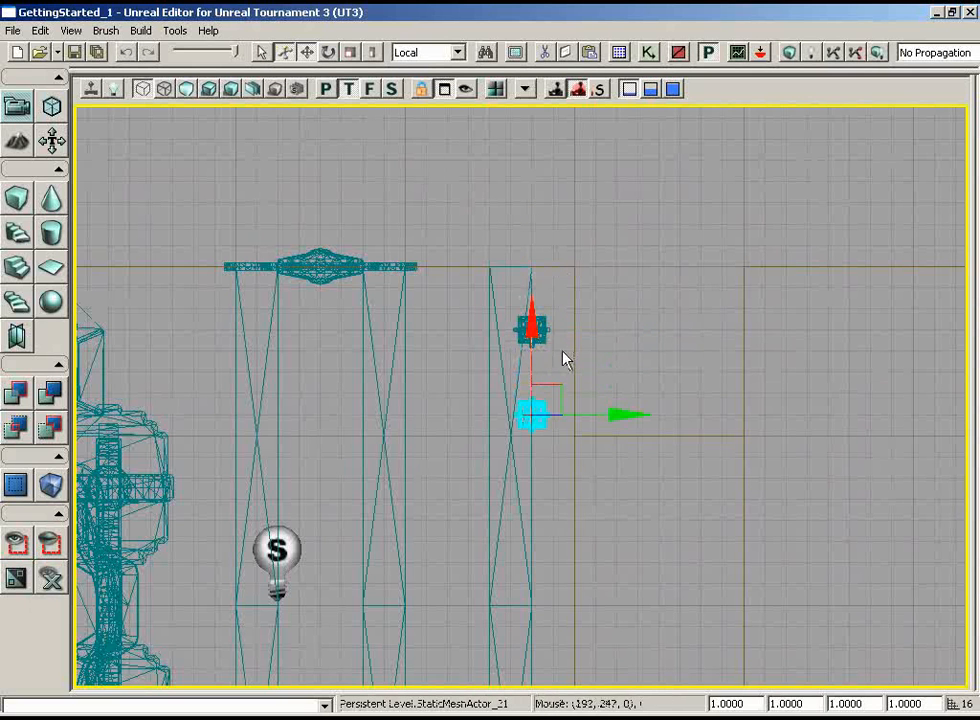
Select both standing lamps and duplicate them along X to the matching place near the opposite side wall
ctrl+click(541, 339)
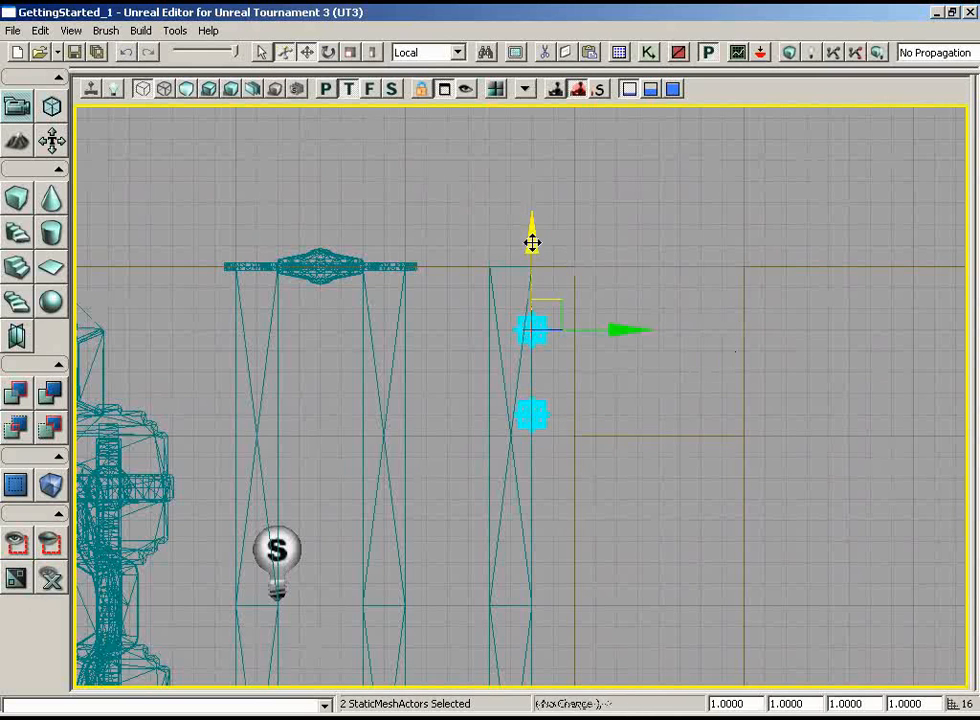
drag(531, 243, 524, 585)
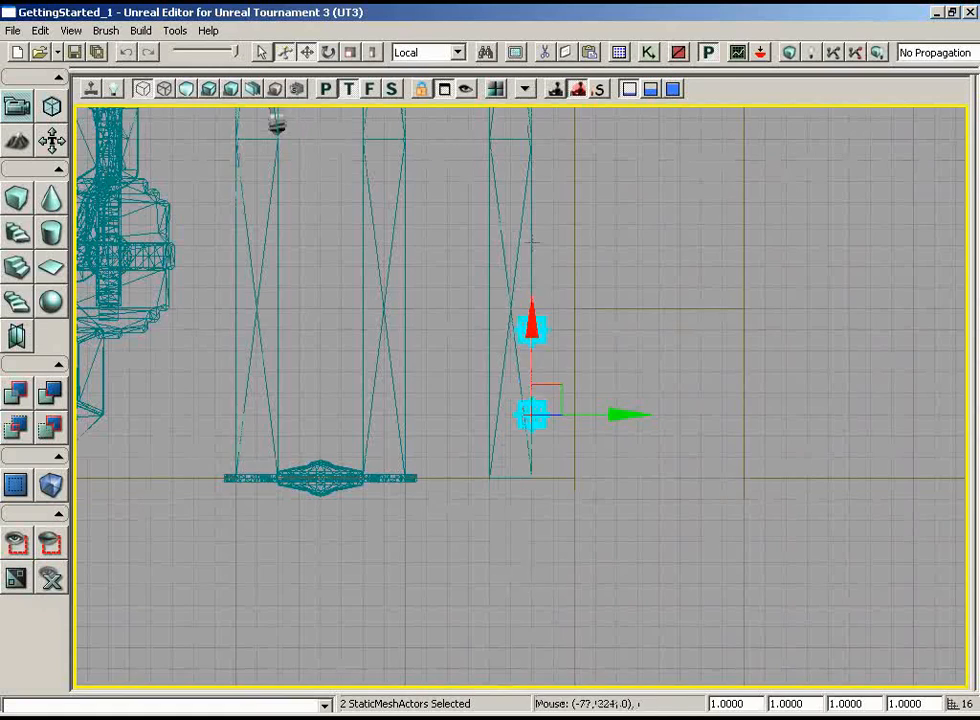
right_drag(665, 222, 662, 262)
scroll(645, 118, down, 3)
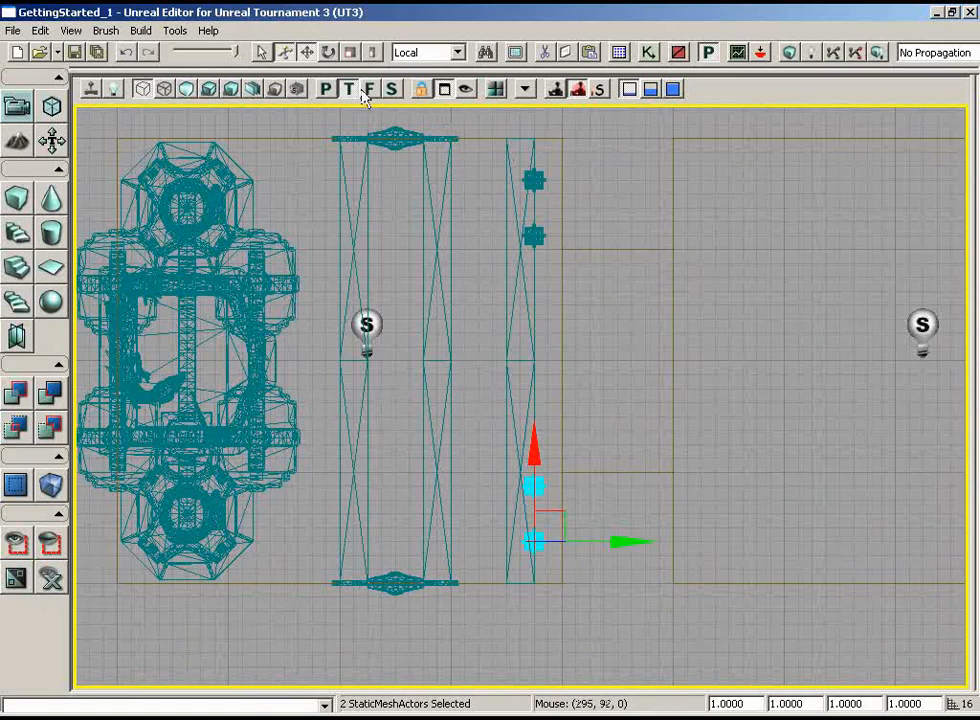
Return to the lit perspective view and examine the standing lamps, the gong wall and the ceiling beams
click(326, 89)
drag(658, 285, 713, 309)
right_drag(713, 309, 709, 307)
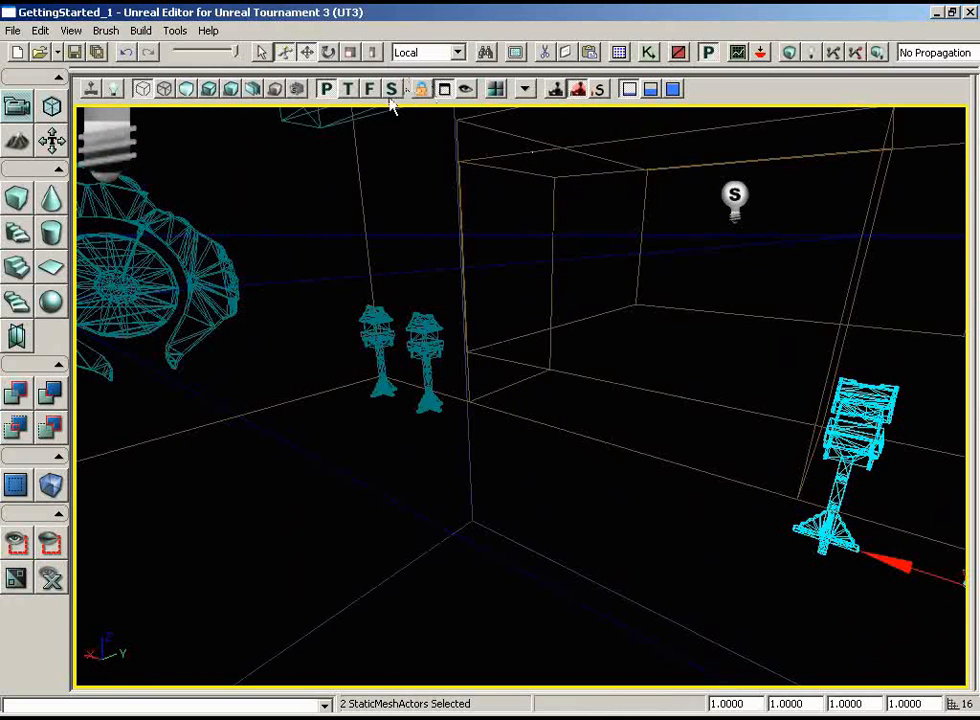
click(214, 91)
drag(470, 245, 430, 290)
right_drag(430, 290, 330, 285)
right_drag(528, 264, 518, 246)
drag(518, 246, 597, 265)
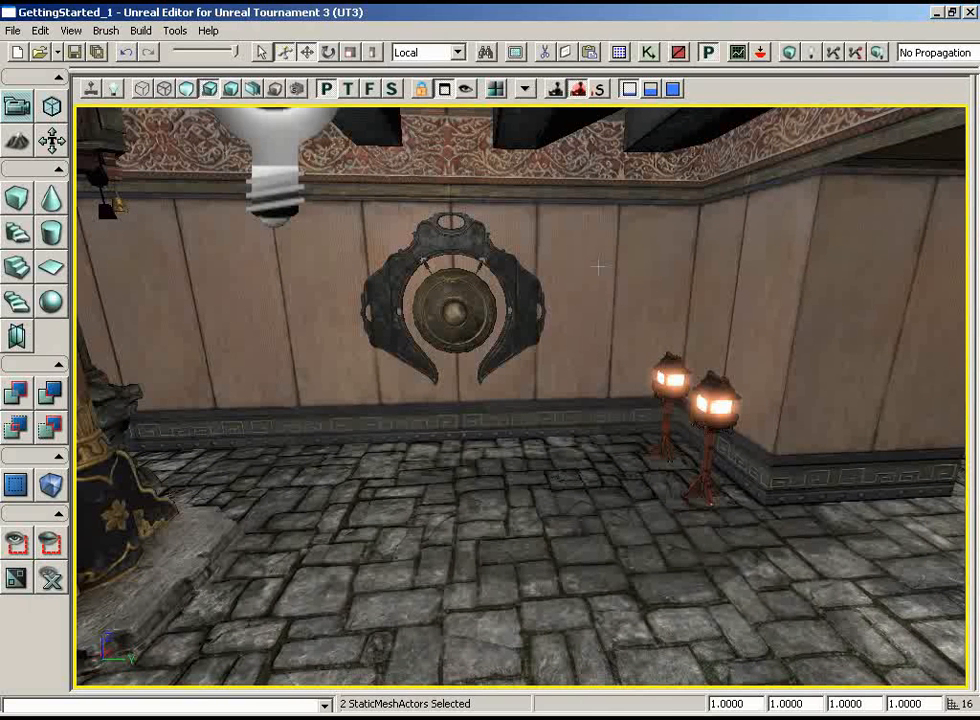
right_drag(609, 275, 548, 374)
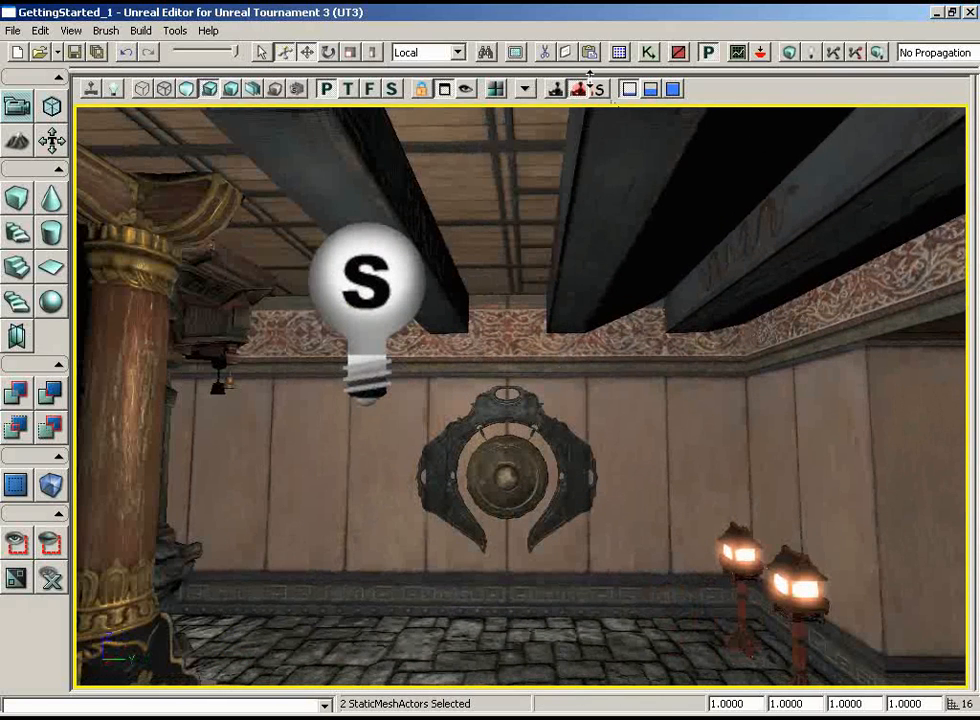
Choose the S_ASC_Light_SM_FreeLight01 static mesh in the Generic Browser and close the browser
click(620, 52)
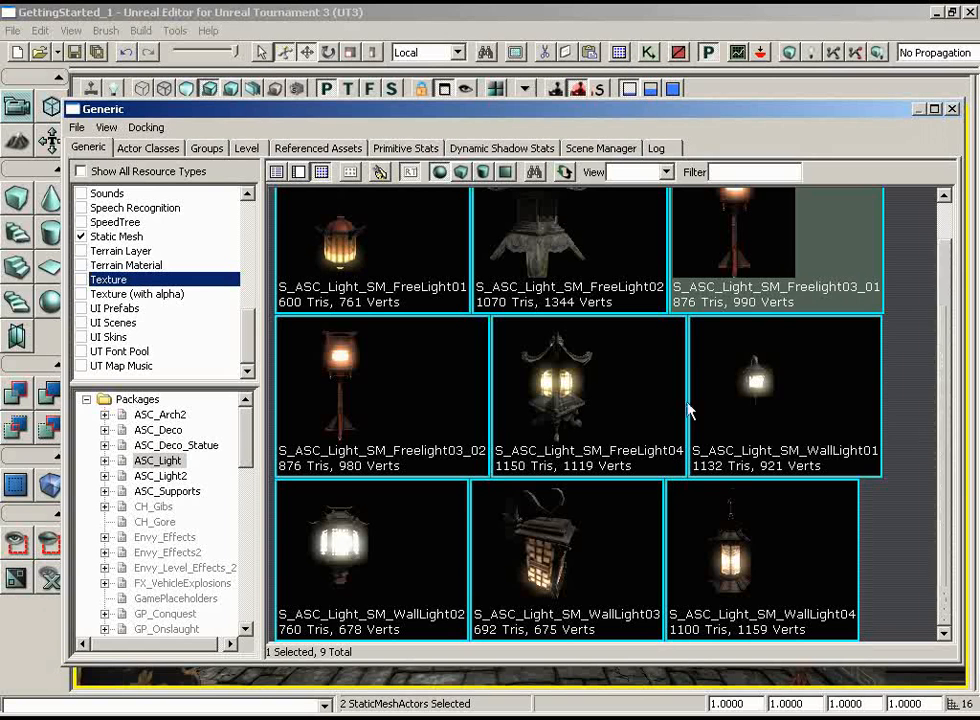
click(789, 401)
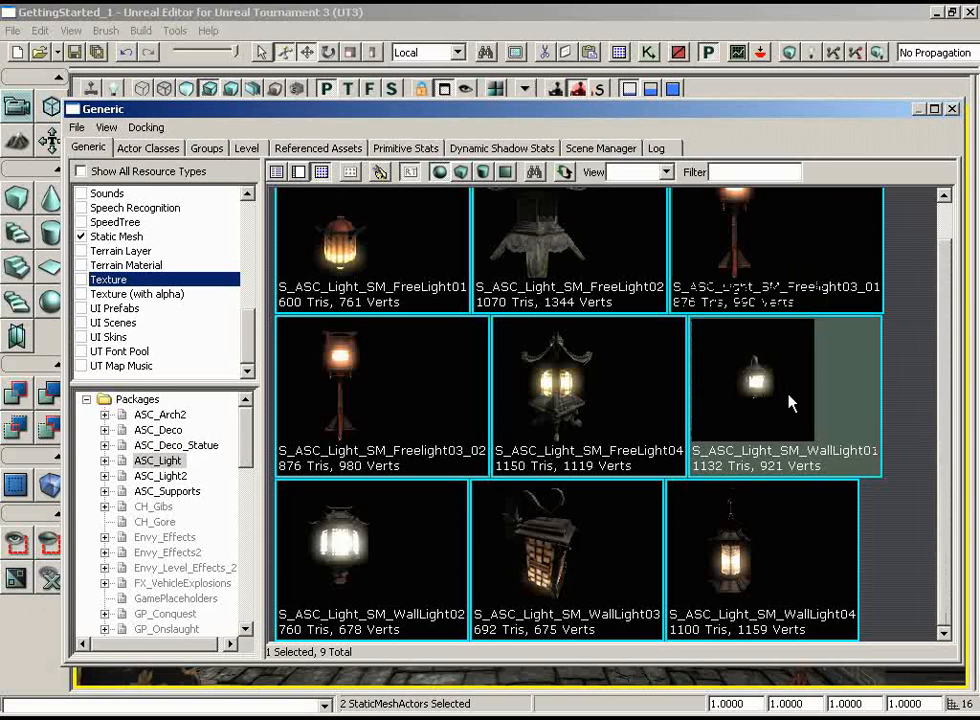
click(345, 257)
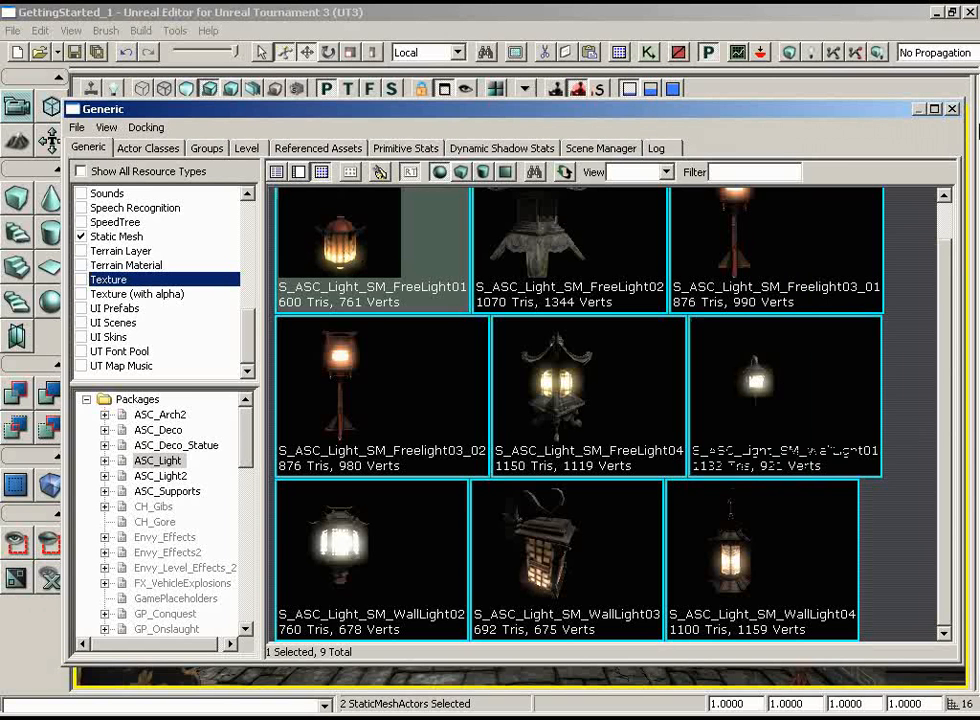
click(953, 109)
Add the S_ASC_Light_SM_FreeLight01 static mesh between the ceiling beams directly above the gong
drag(681, 388, 680, 368)
click(680, 368)
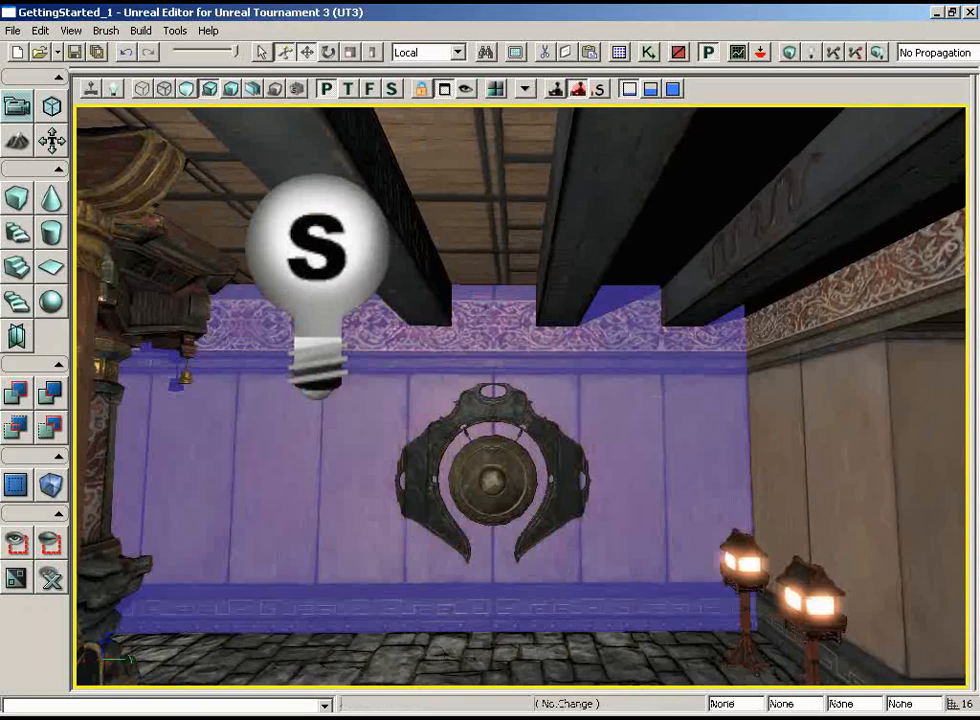
right_drag(490, 470, 490, 408)
mouse_move(545, 670)
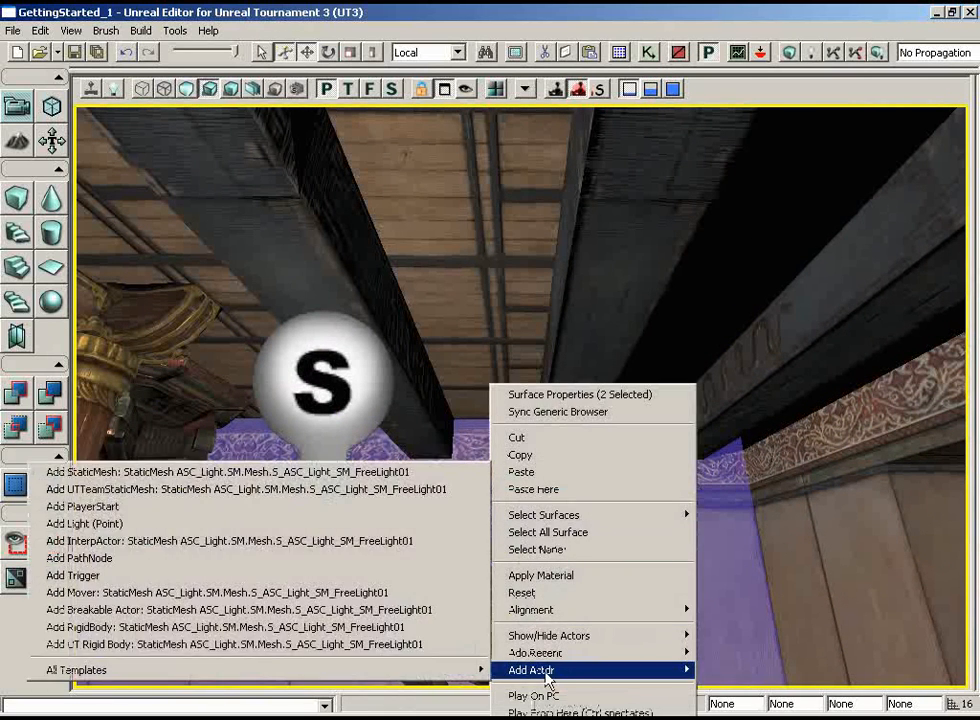
click(300, 469)
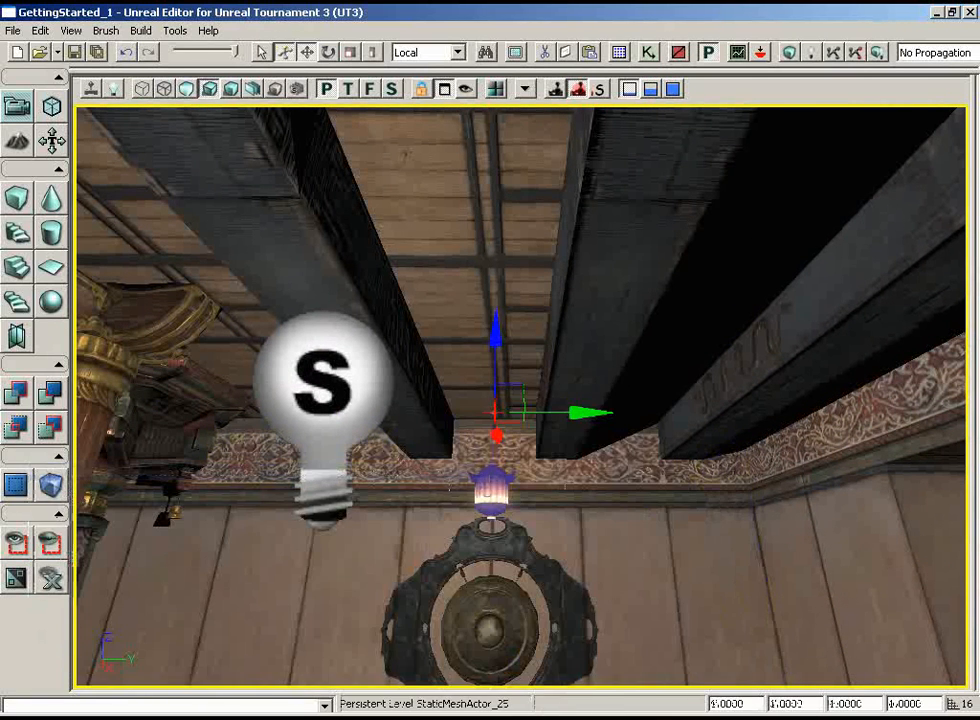
In the wireframe top view, move the hanging lantern along X away from the wall and duplicate it along Y to both sides
drag(449, 490, 518, 327)
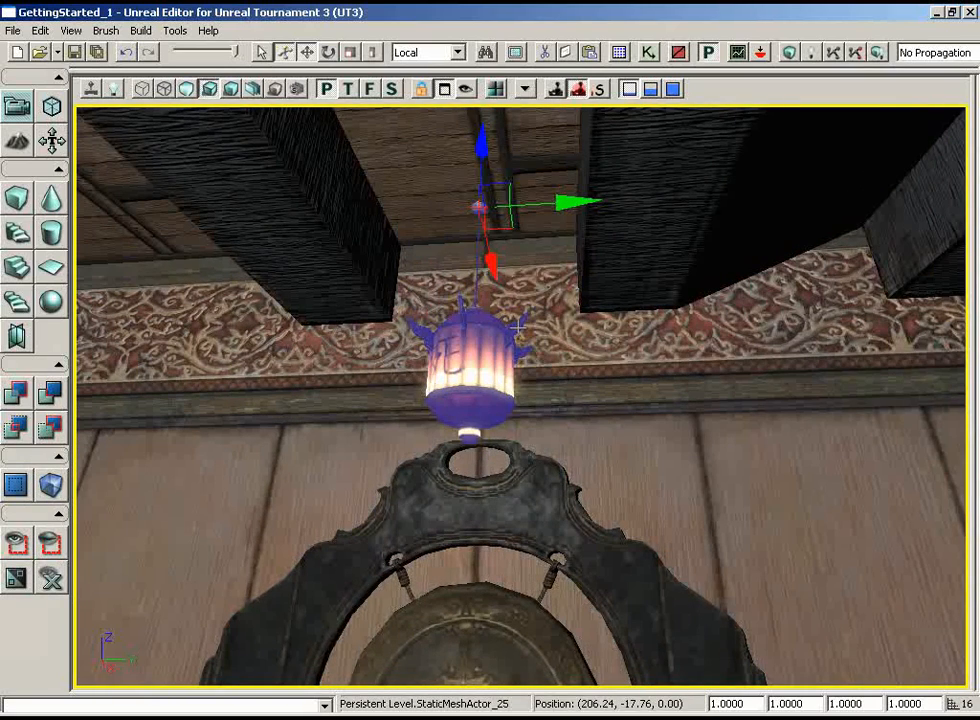
click(348, 89)
click(142, 89)
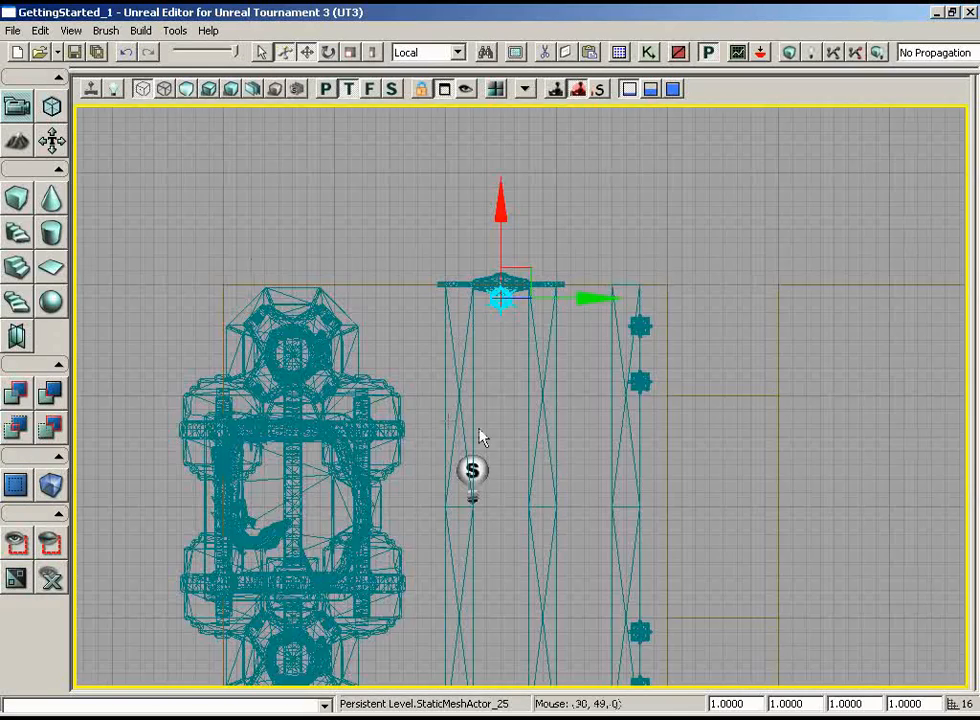
scroll(490, 400, up, 2)
scroll(495, 380, up, 3)
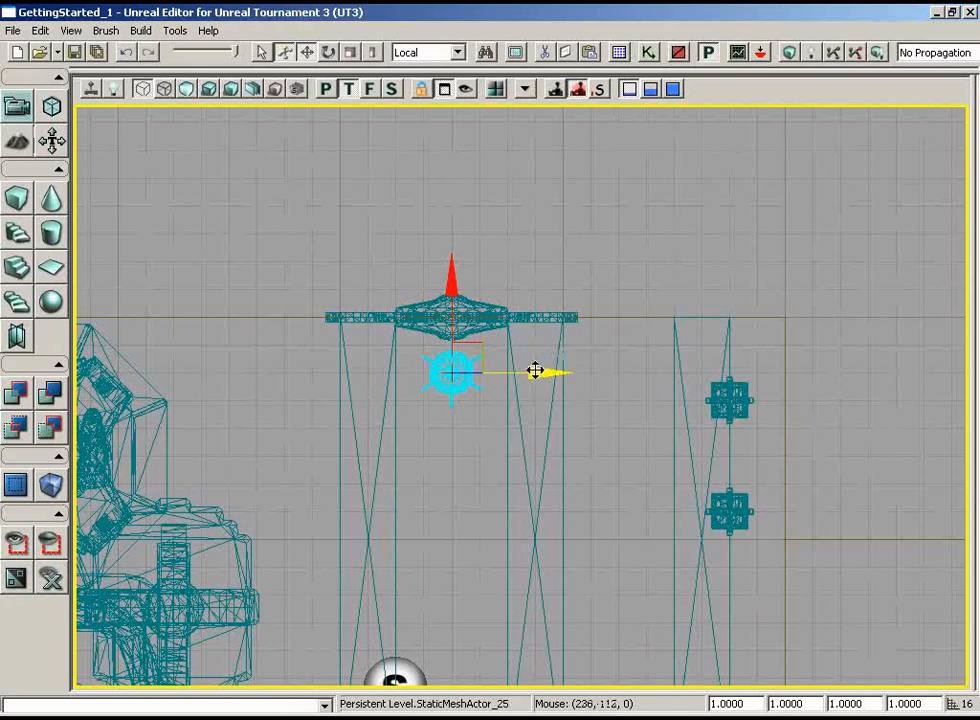
drag(535, 371, 629, 372)
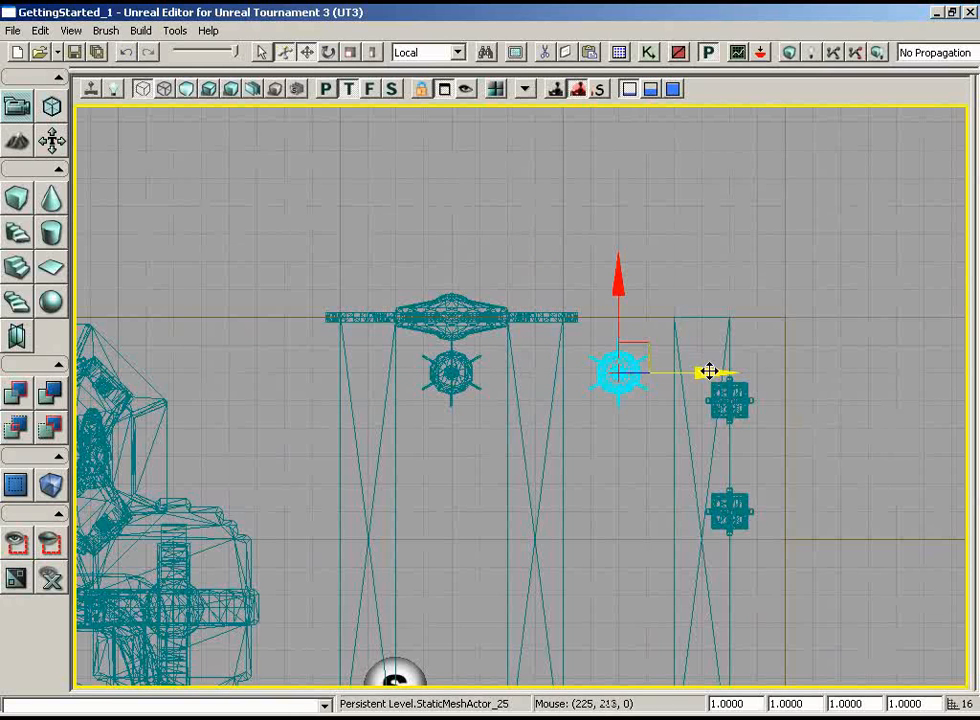
drag(712, 372, 488, 365)
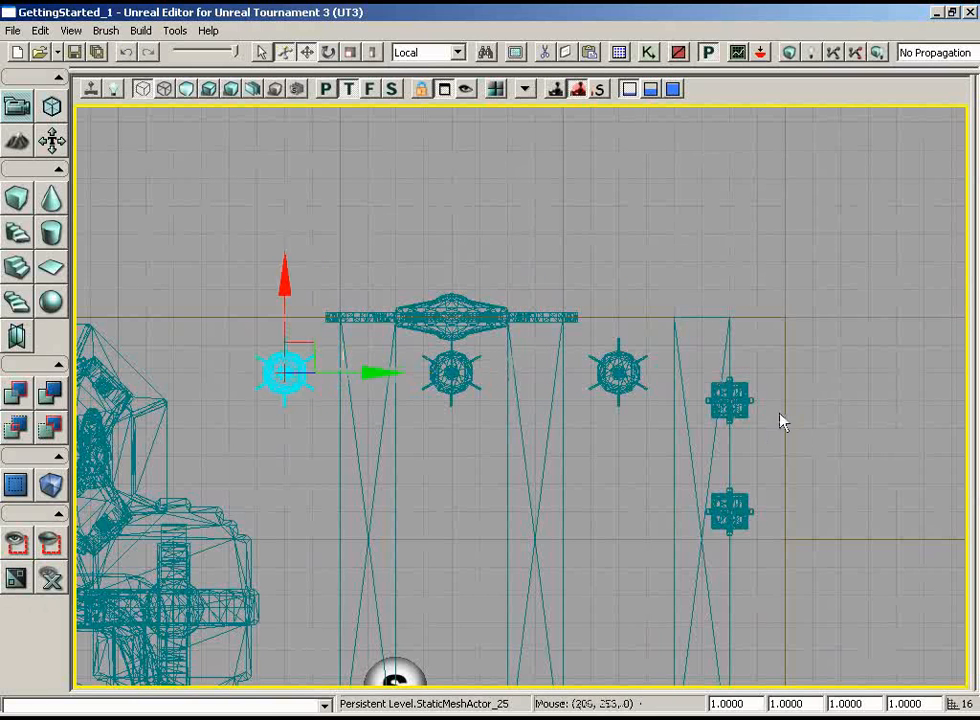
Select all three hanging lanterns and duplicate them along X to the opposite wall, just inside its gong
ctrl+click(452, 372)
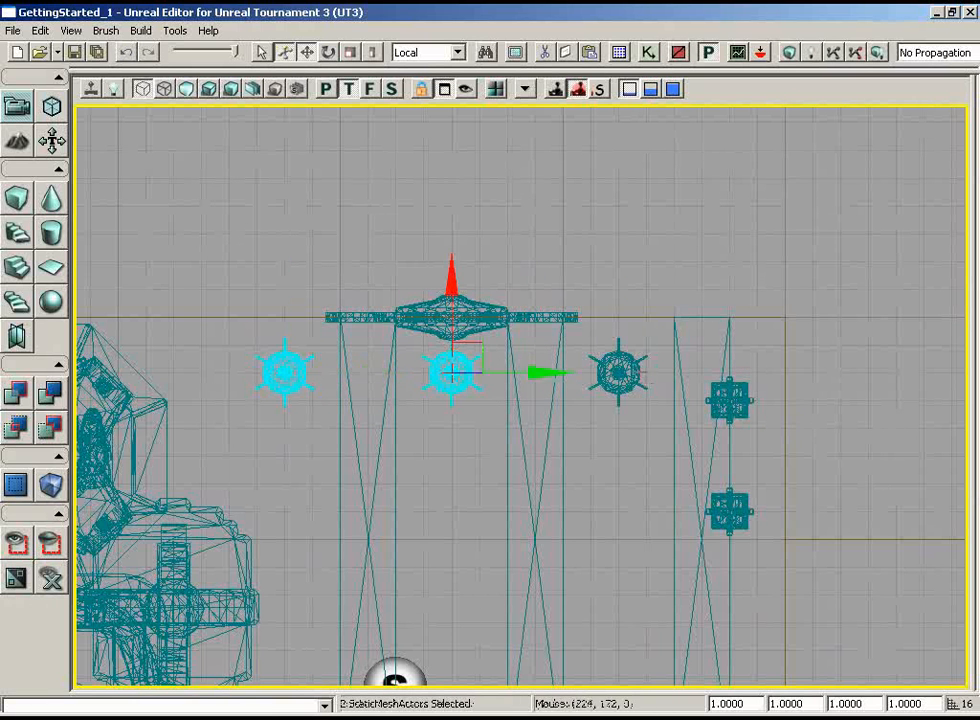
ctrl+click(618, 372)
mouse_move(735, 228)
mouse_down()
mouse_move(720, 265)
mouse_move(722, 245)
mouse_up()
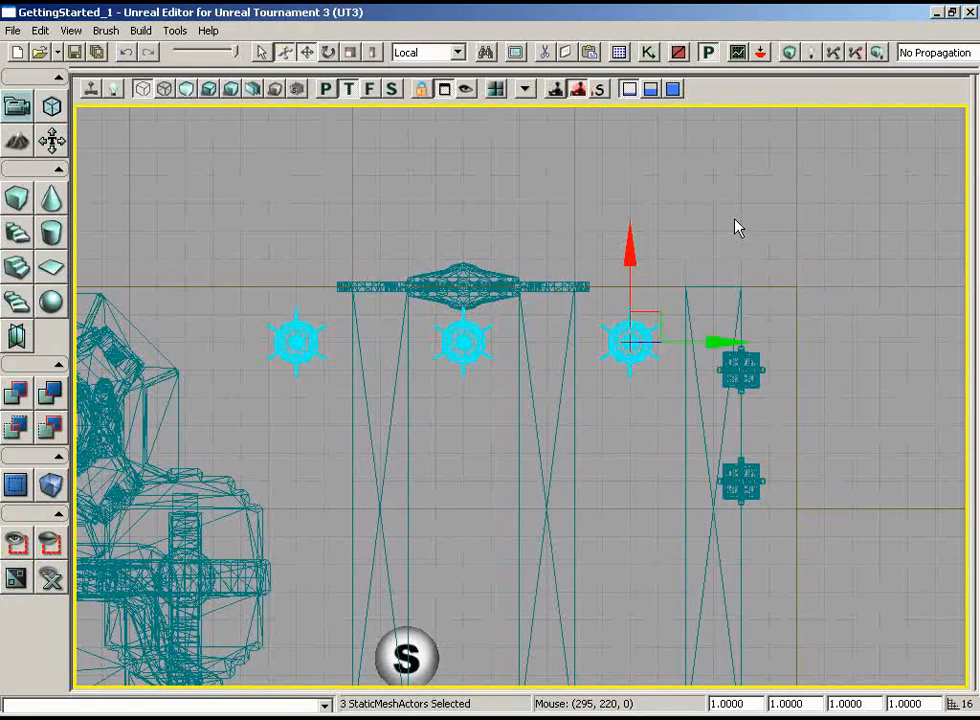
alt+drag(630, 247, 595, 689)
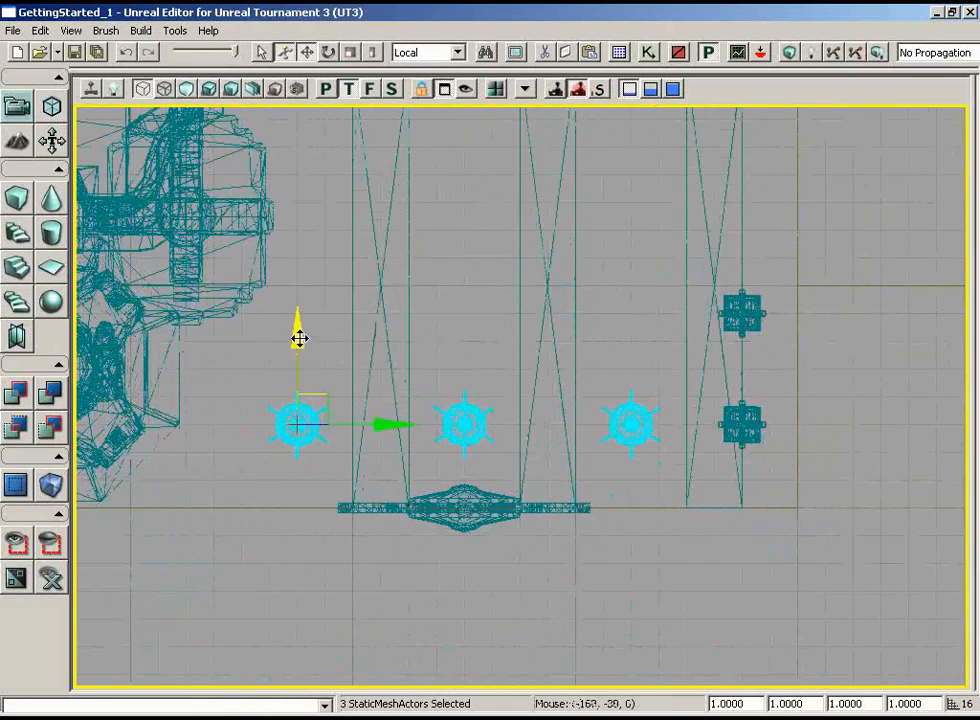
drag(299, 338, 295, 354)
mouse_move(610, 306)
mouse_down()
mouse_move(620, 246)
mouse_move(621, 294)
mouse_up()
In the lit perspective view, examine the hanging lanterns above both gongs and the passage between the standing lamps
click(328, 89)
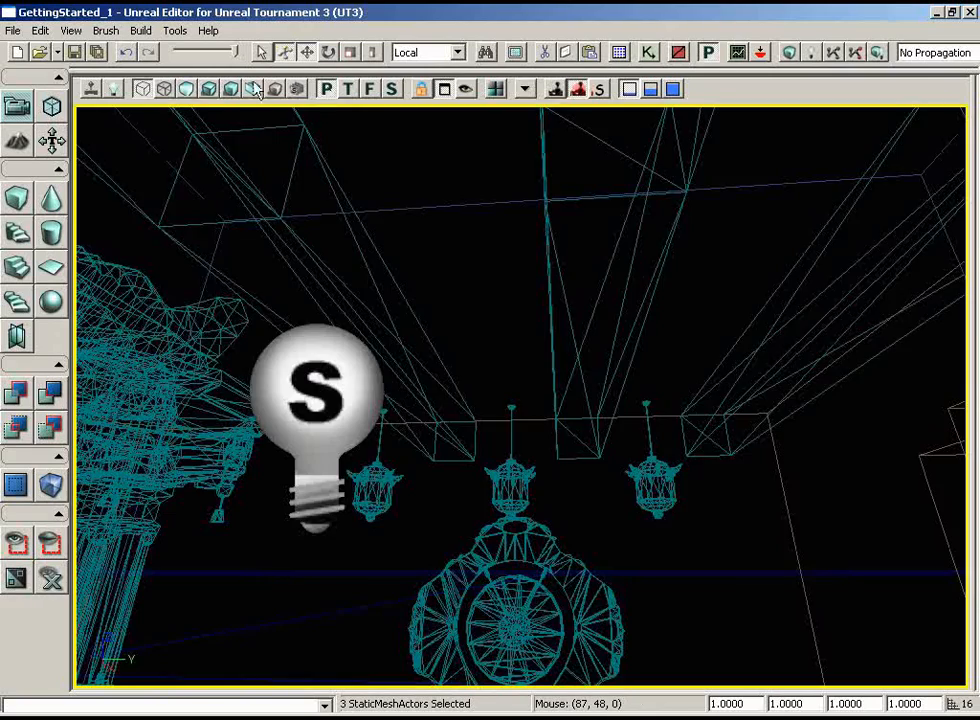
click(209, 89)
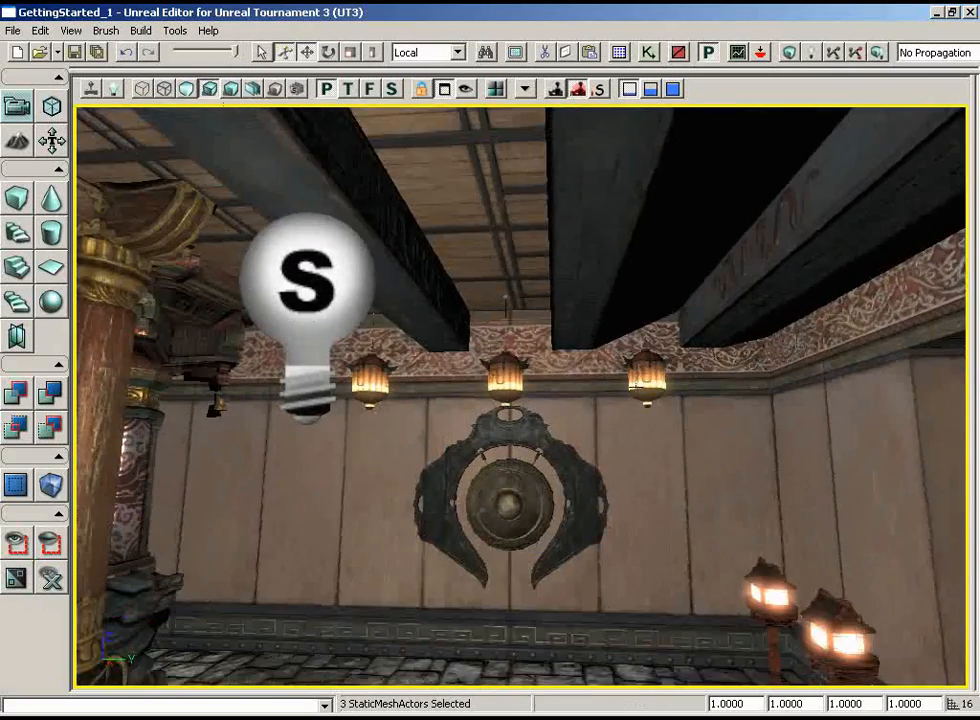
drag(636, 387, 667, 443)
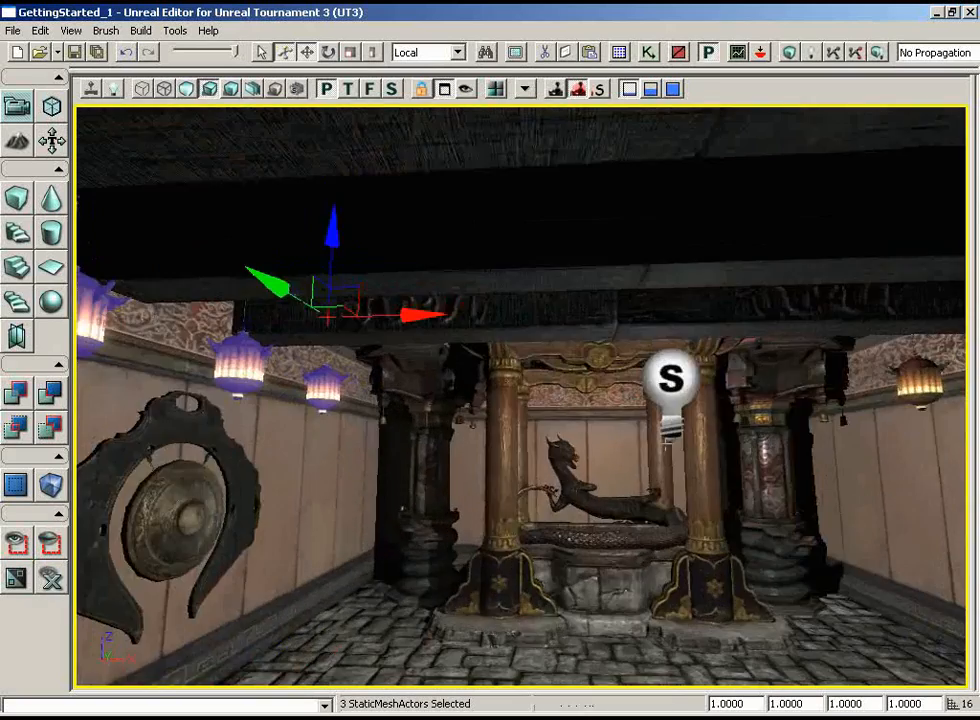
right_drag(667, 443, 597, 480)
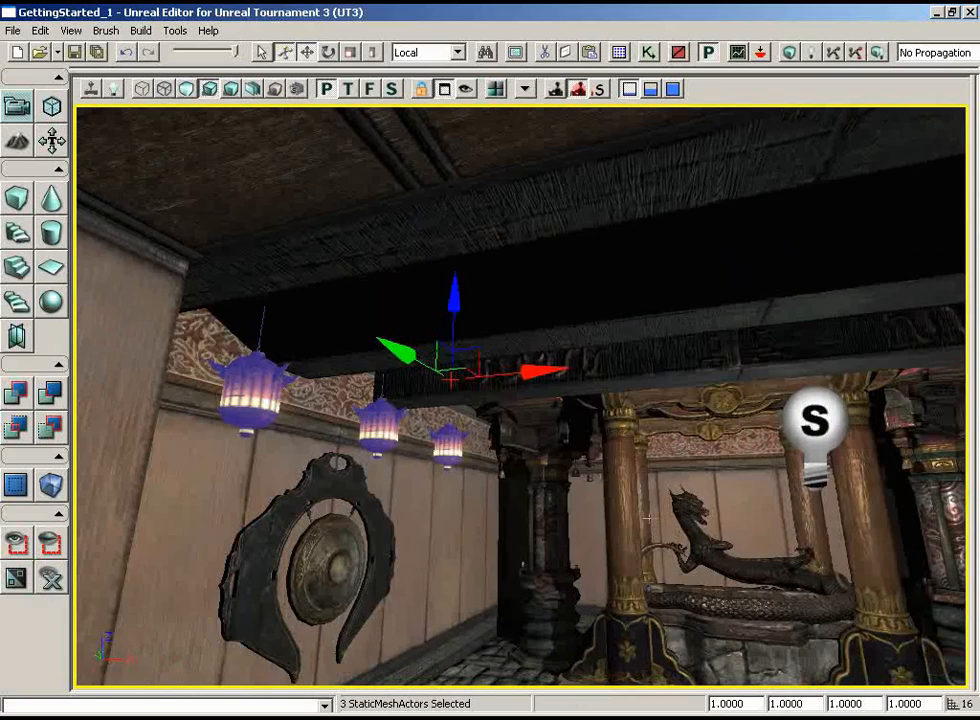
drag(680, 502, 822, 444)
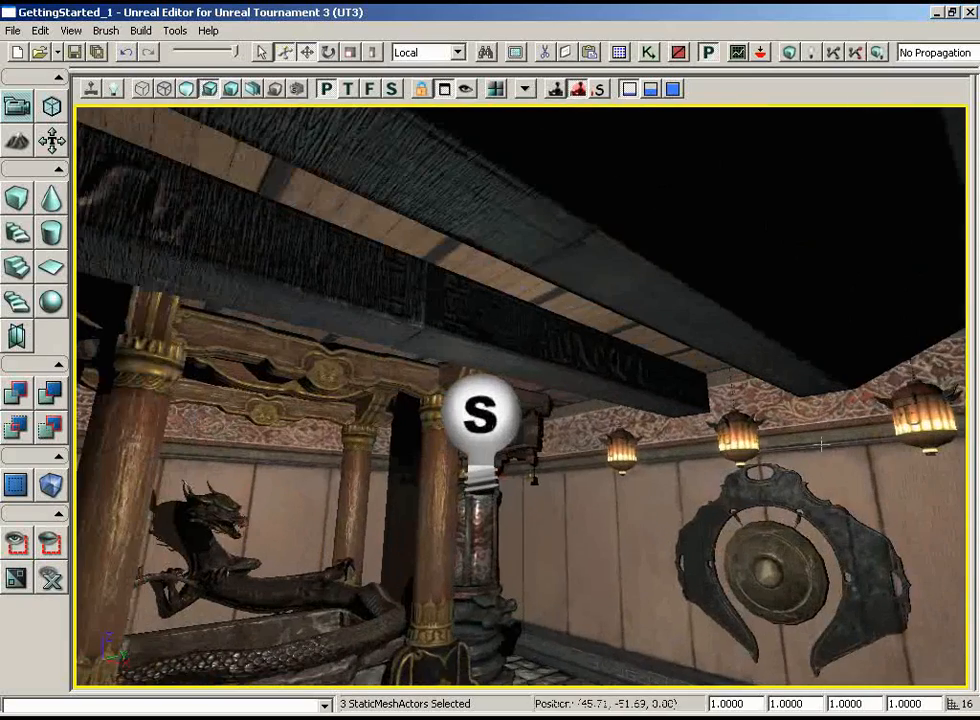
drag(637, 464, 762, 610)
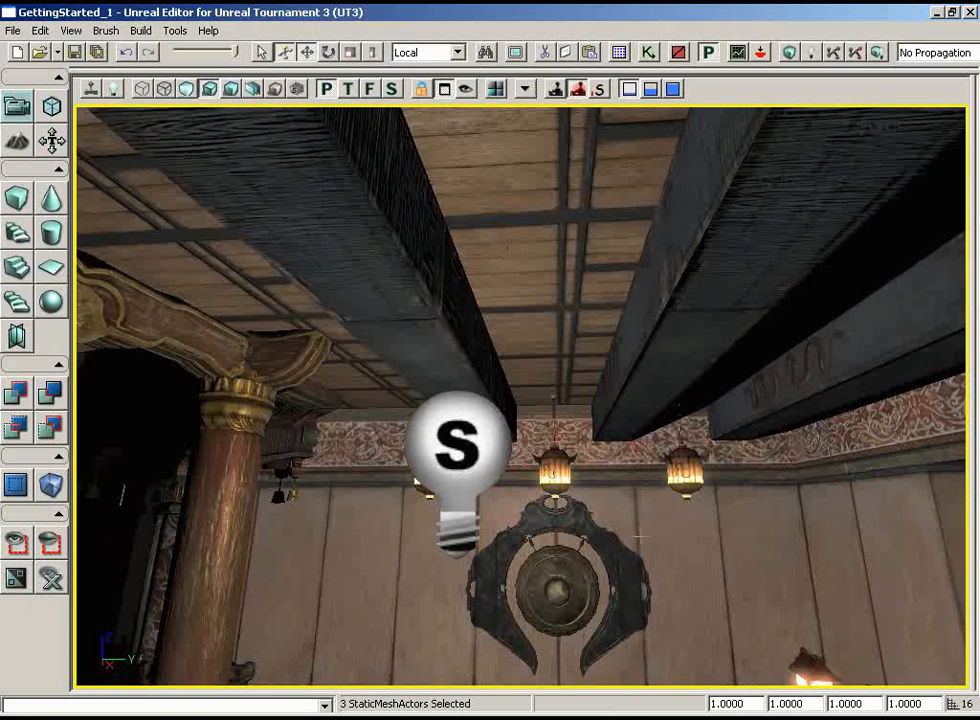
mouse_move(640, 537)
mouse_down()
mouse_move(455, 590)
mouse_move(514, 560)
mouse_move(521, 564)
mouse_move(490, 585)
mouse_move(527, 590)
mouse_move(638, 536)
mouse_up()
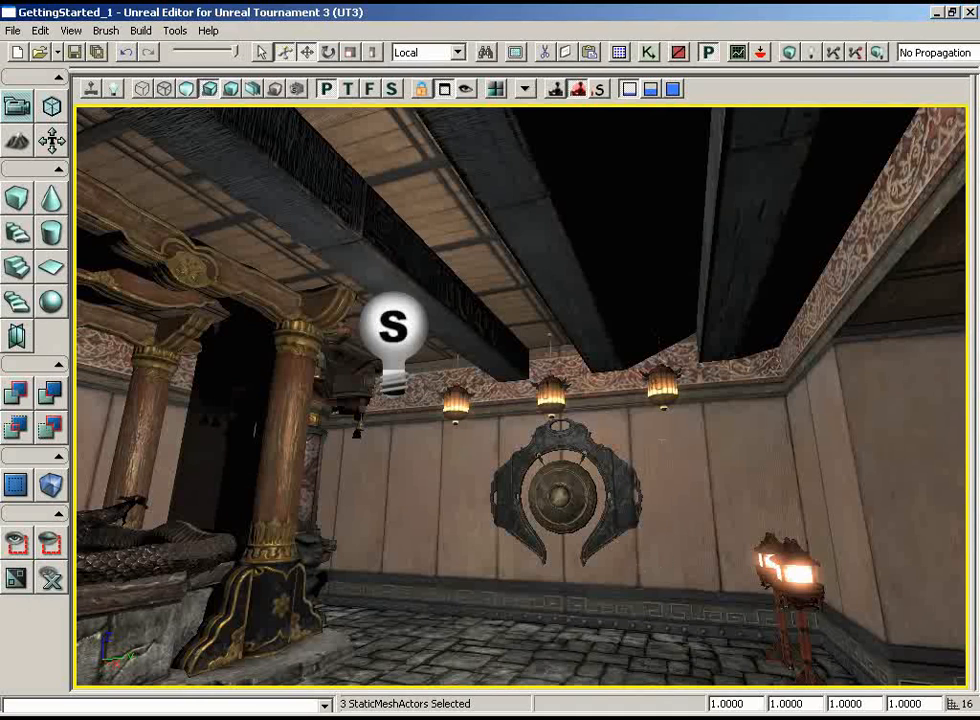
drag(392, 508, 341, 505)
mouse_move(431, 515)
mouse_down()
mouse_move(818, 524)
mouse_move(447, 527)
mouse_up()
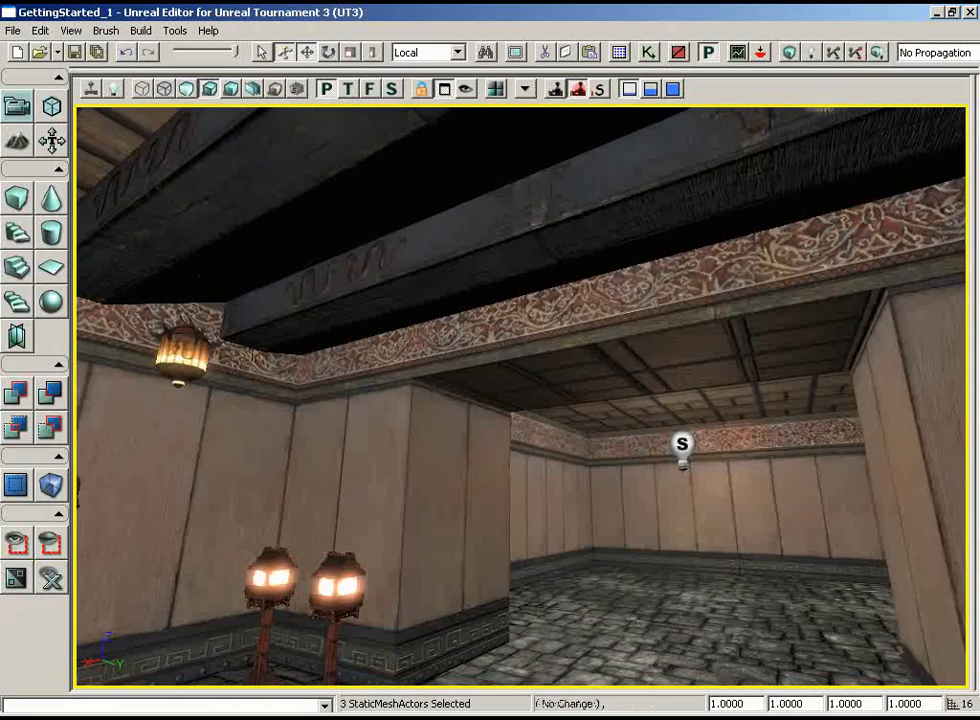
right_drag(447, 527, 428, 476)
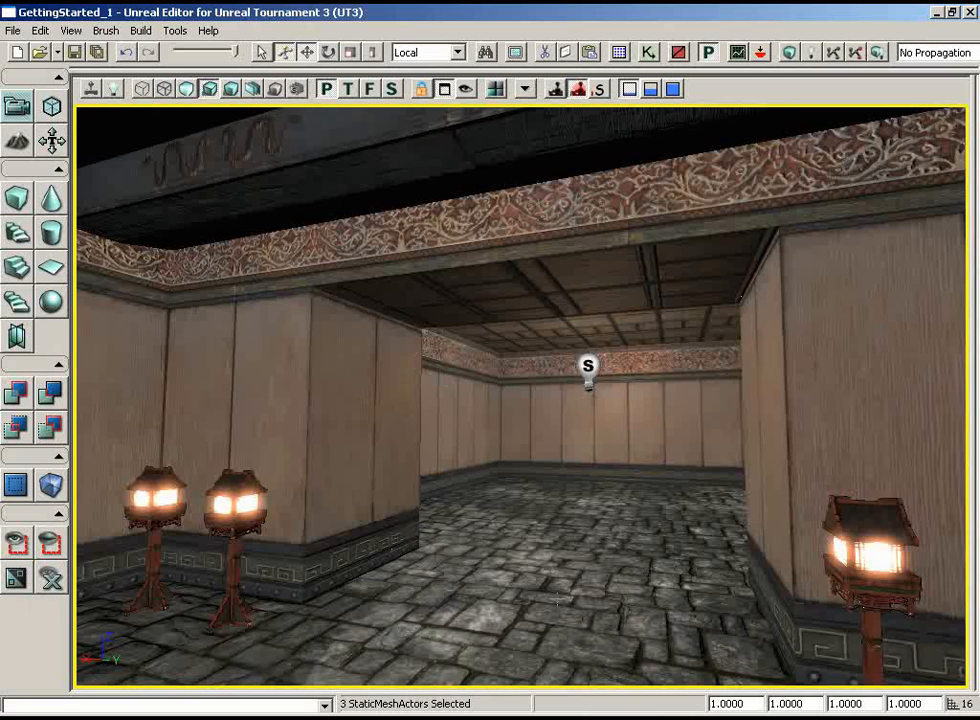
Choose the S_ASC_Deco_SM_PrayerWheel_Wheel static mesh from the ASC_Deco package in the Generic Browser and close the browser
click(618, 55)
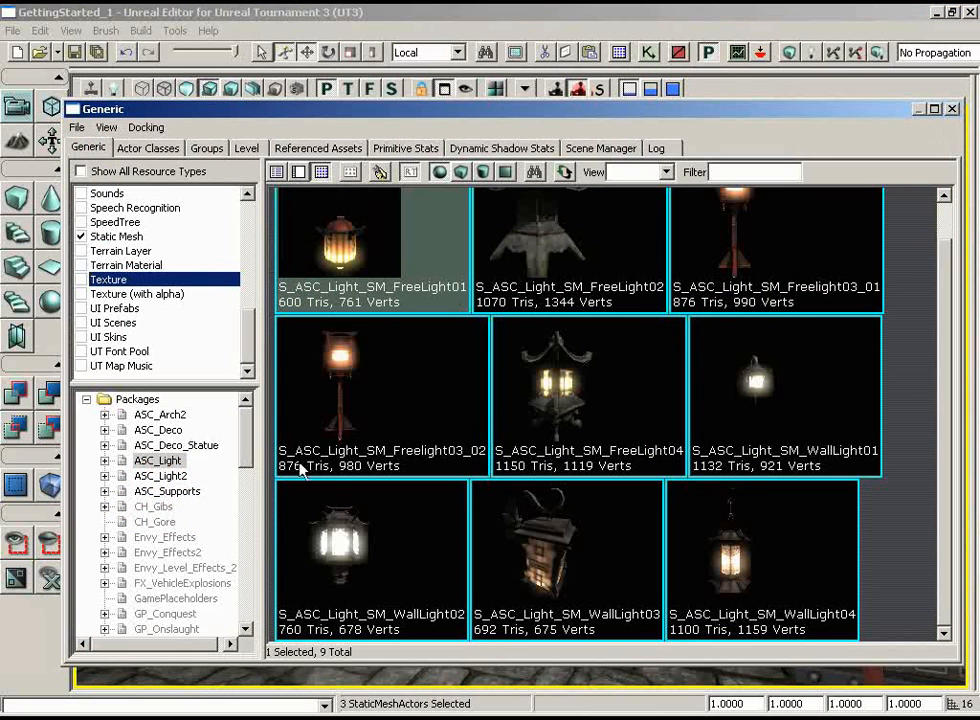
click(160, 431)
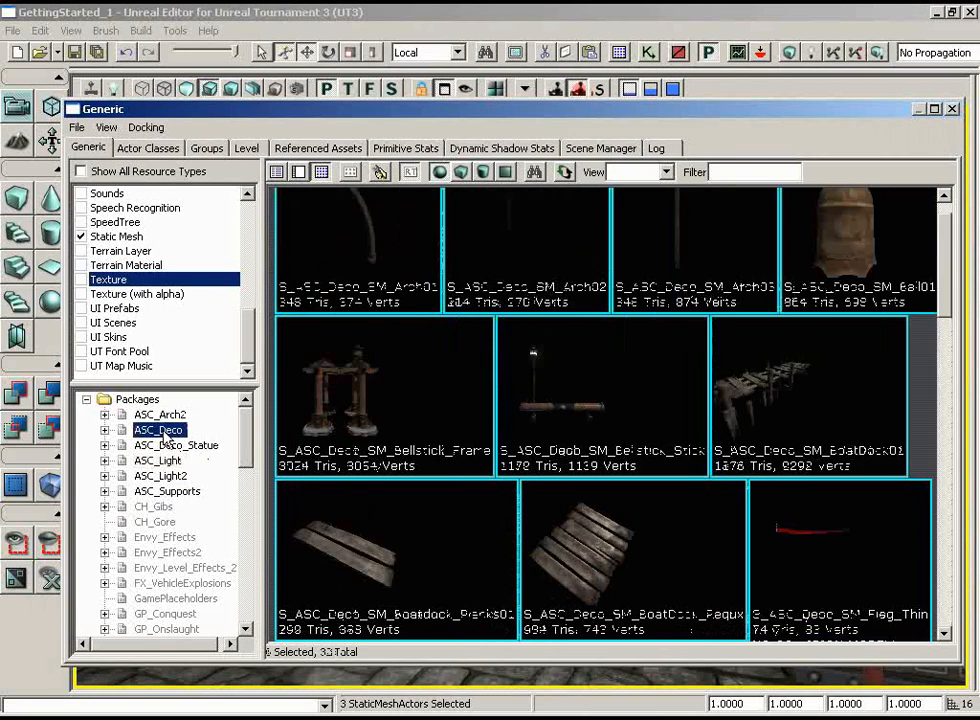
scroll(921, 371, down, 2)
scroll(921, 371, down, 5)
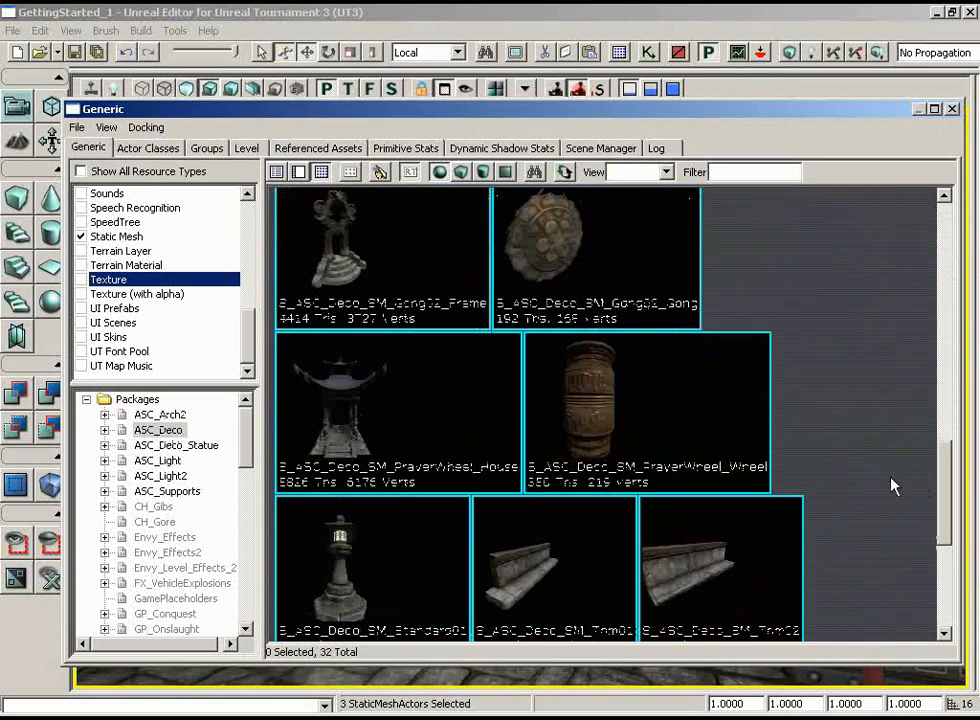
click(615, 427)
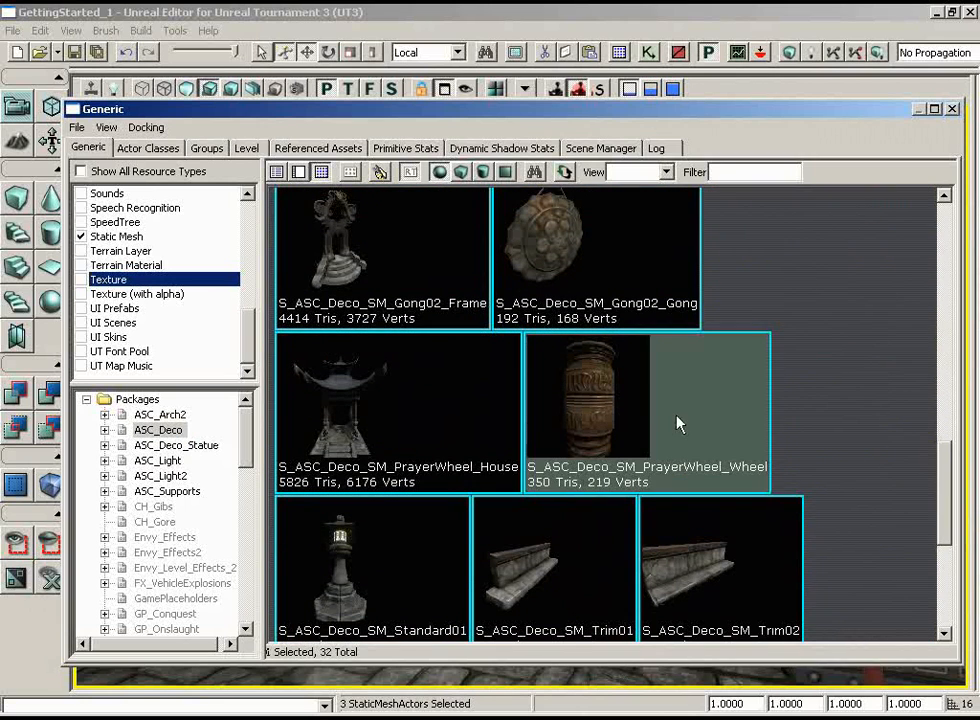
click(953, 109)
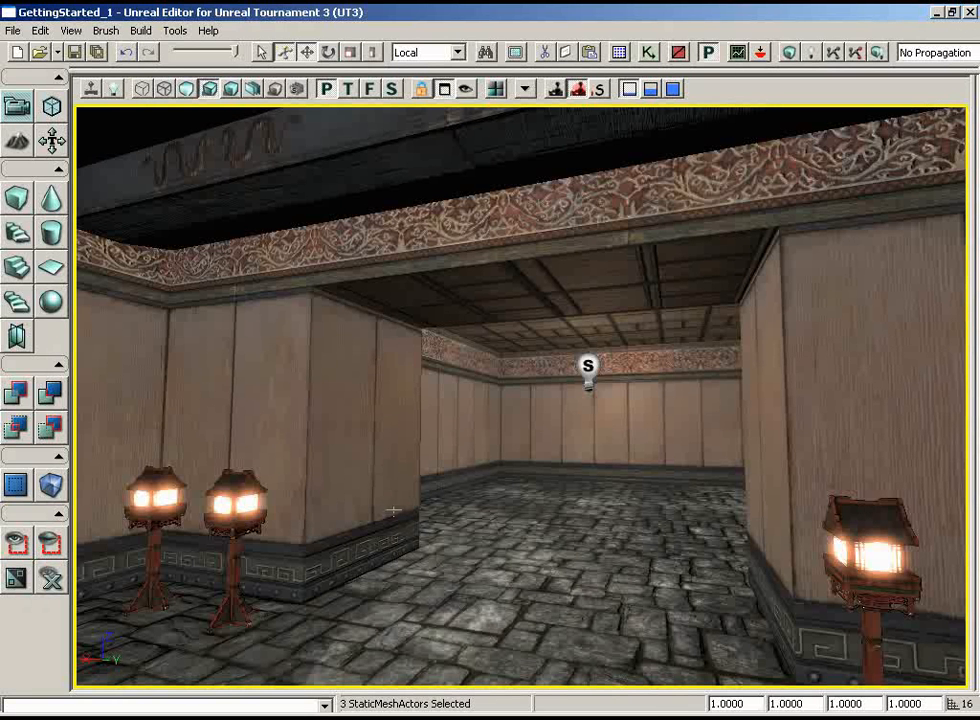
Add the S_ASC_Deco_SM_PrayerWheel_Wheel static mesh on the floor by the passage and fit it into the passage's near corner using the wireframe top view
right_click(376, 595)
mouse_move(425, 507)
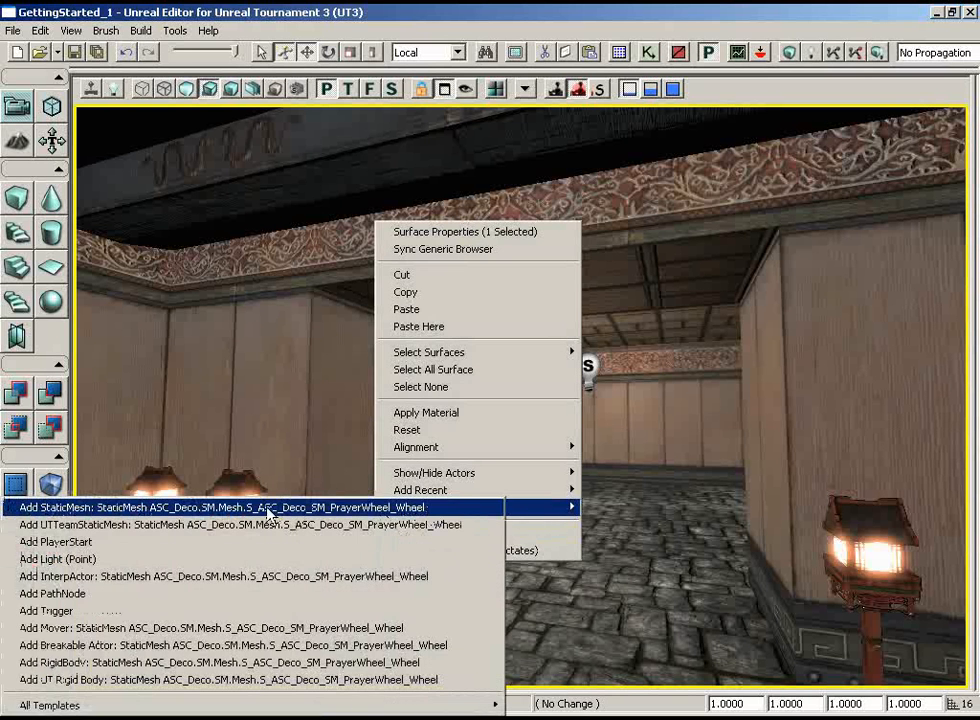
click(380, 513)
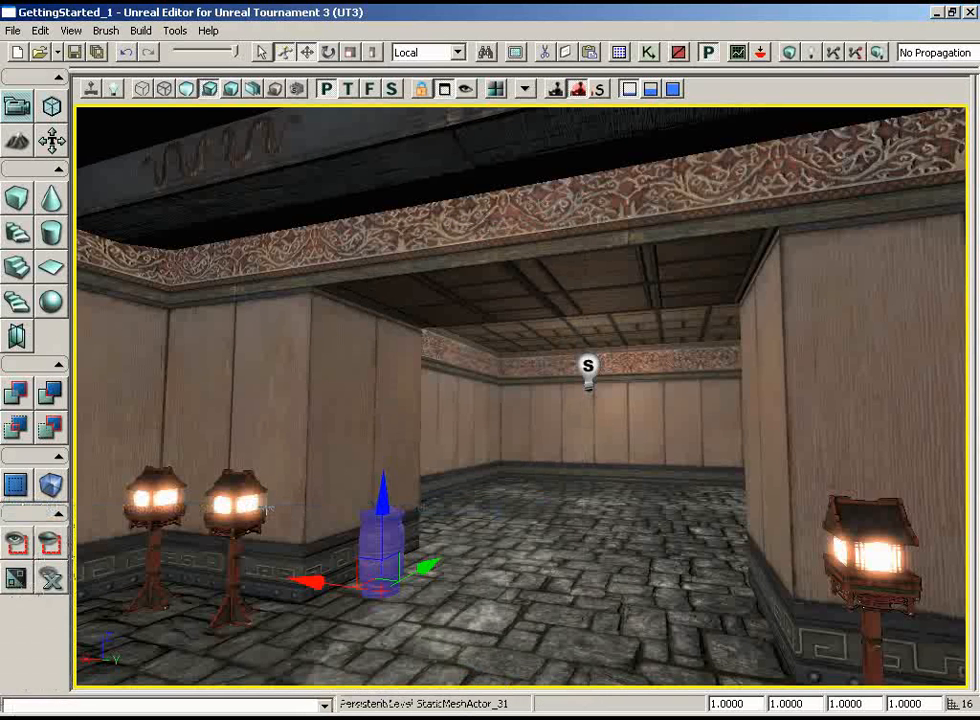
click(348, 89)
click(142, 89)
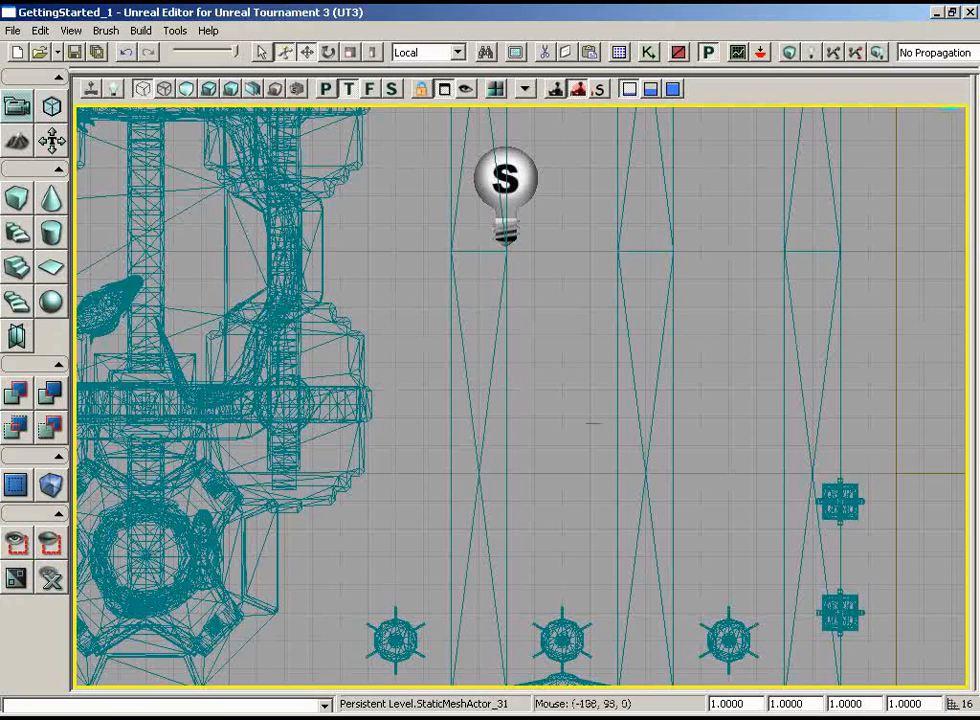
drag(622, 463, 950, 185)
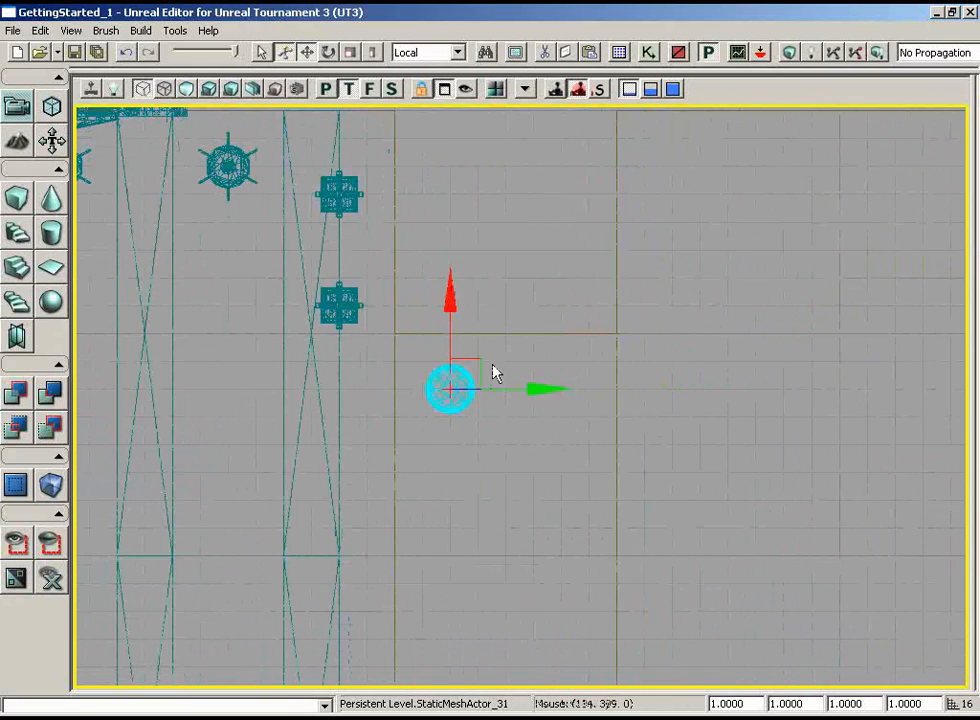
drag(475, 357, 453, 346)
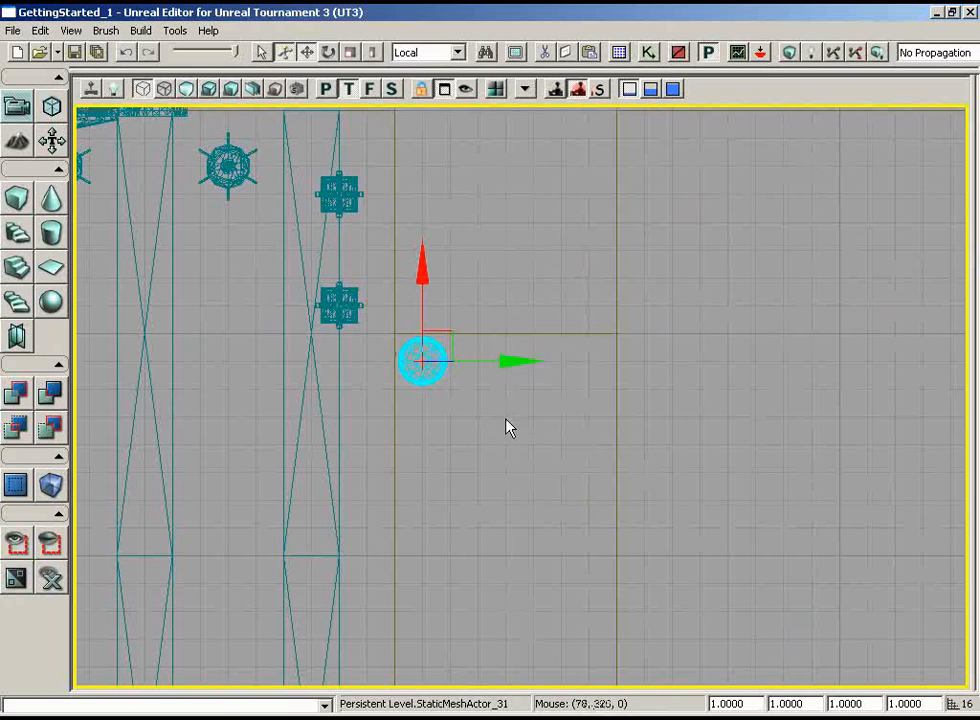
Duplicate the prayer wheel three times along Y to form an evenly spaced row of four along the passage wall
mouse_move(516, 361)
alt+mouse_down()
mouse_move(560, 359)
mouse_move(530, 362)
alt+mouse_up()
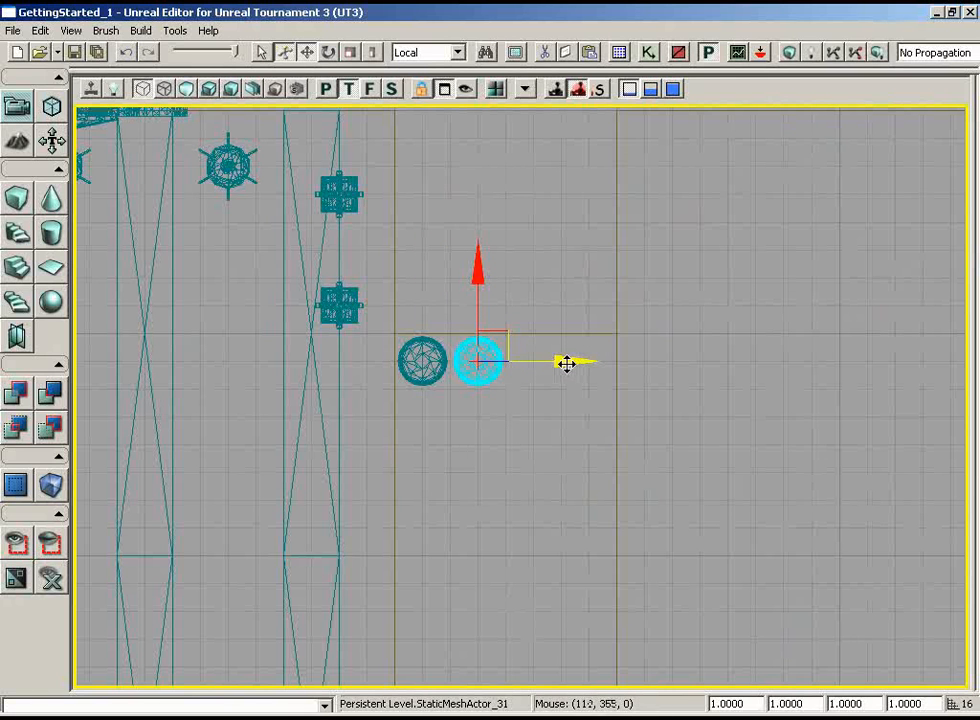
mouse_move(564, 361)
alt+mouse_down()
mouse_move(606, 359)
mouse_move(567, 361)
alt+mouse_up()
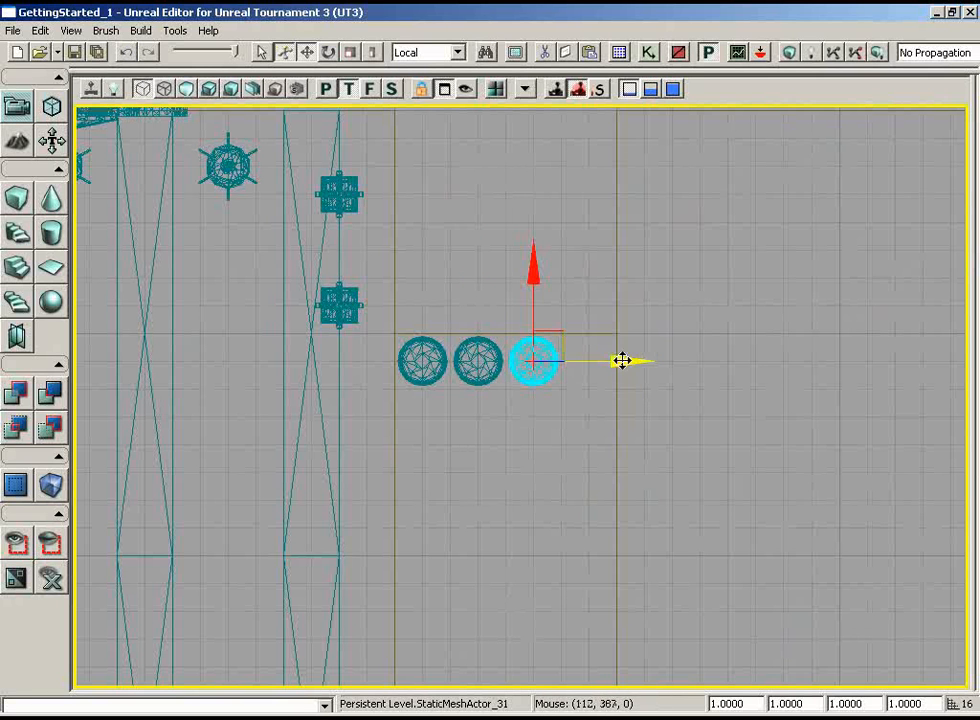
mouse_move(621, 361)
alt+mouse_down()
mouse_move(665, 359)
mouse_move(622, 360)
alt+mouse_up()
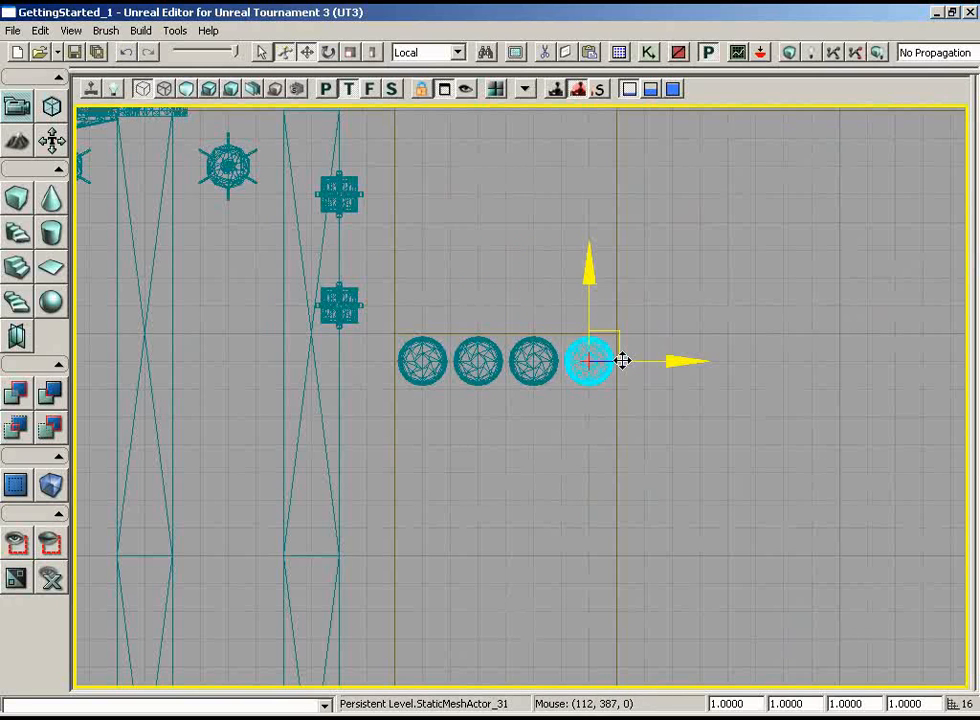
In the front view, select the four prayer wheels and duplicate the row upward along Z in 48-unit steps until it stands four rows high
click(370, 89)
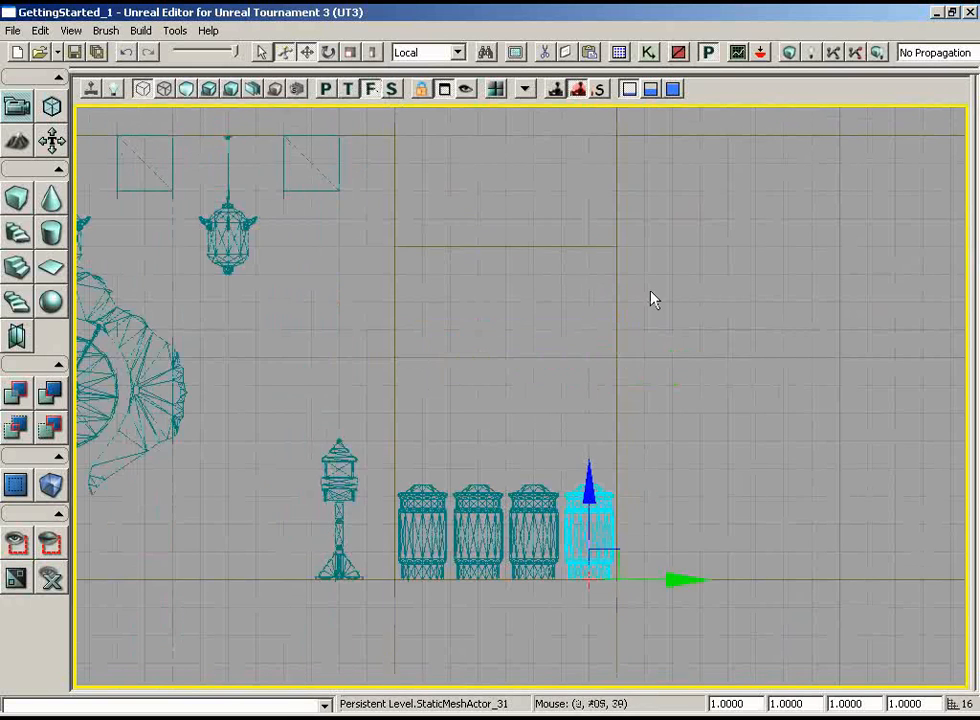
scroll(660, 310, up, 3)
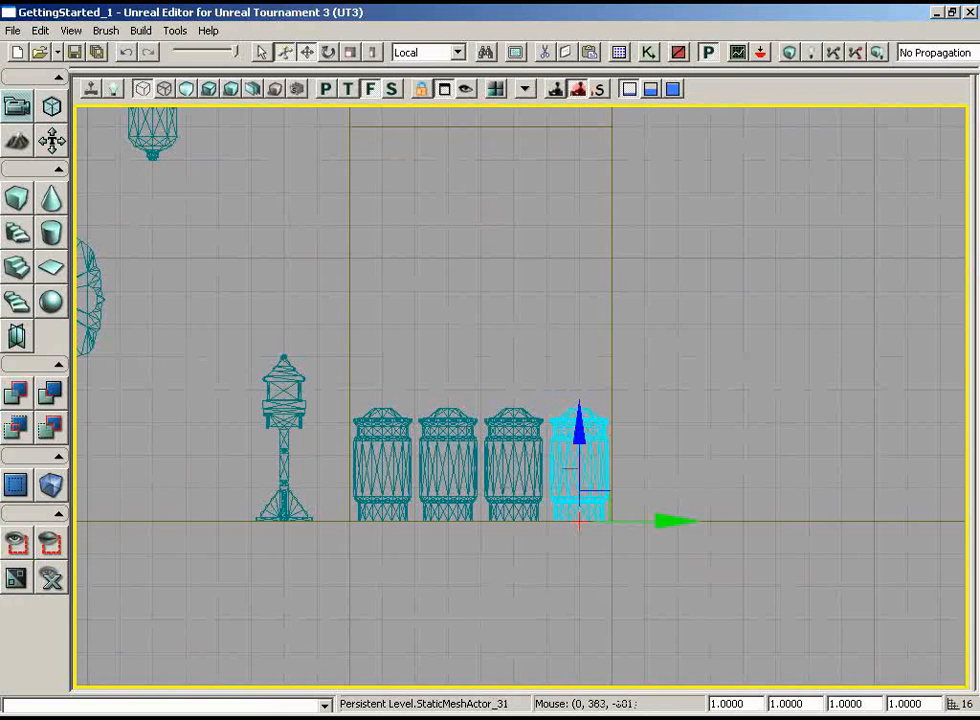
ctrl+alt+drag(373, 373, 543, 441)
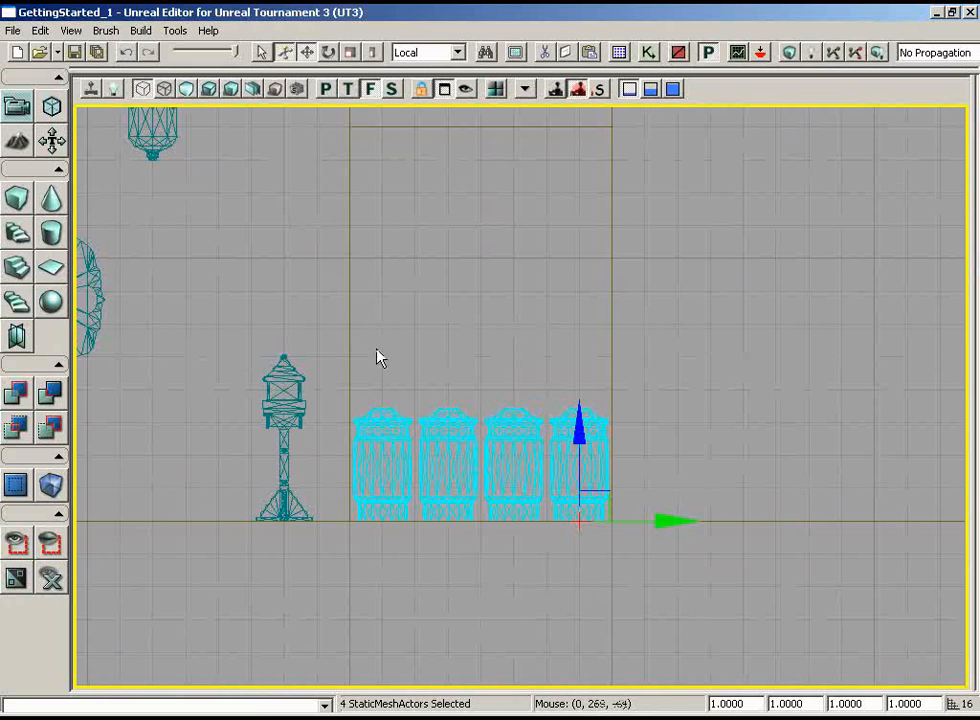
alt+drag(580, 427, 578, 358)
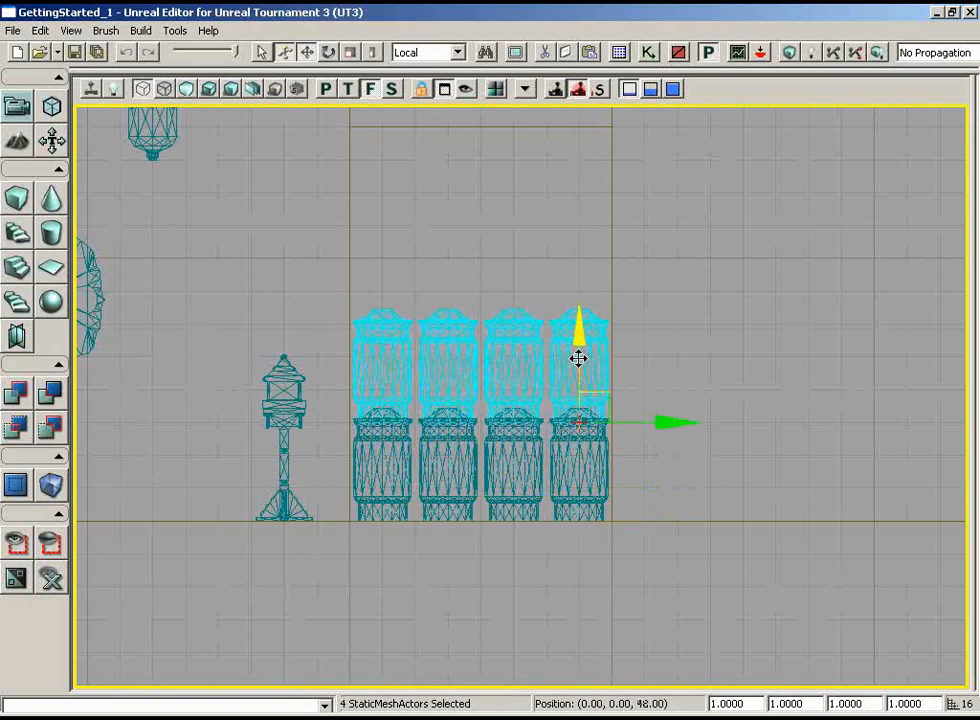
scroll(766, 371, down, 1)
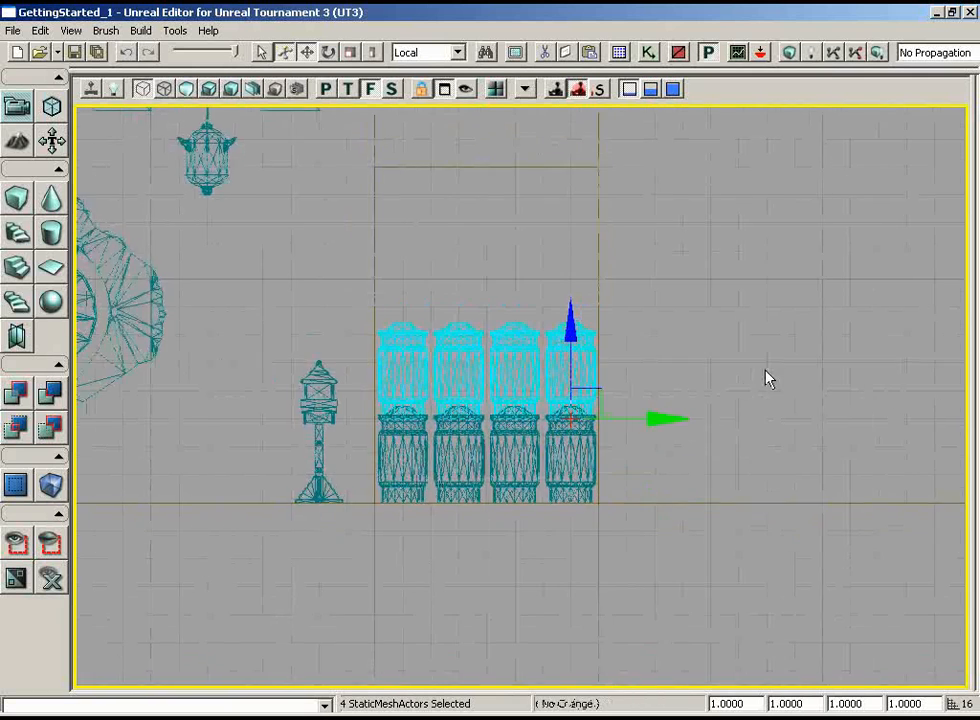
drag(766, 371, 766, 403)
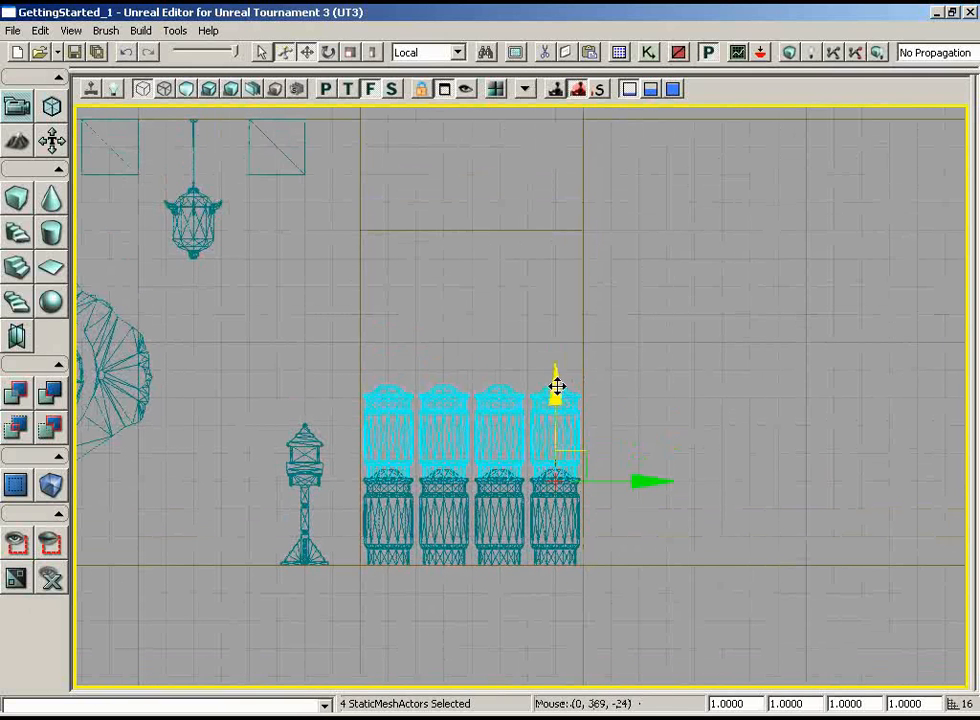
alt+drag(556, 389, 553, 226)
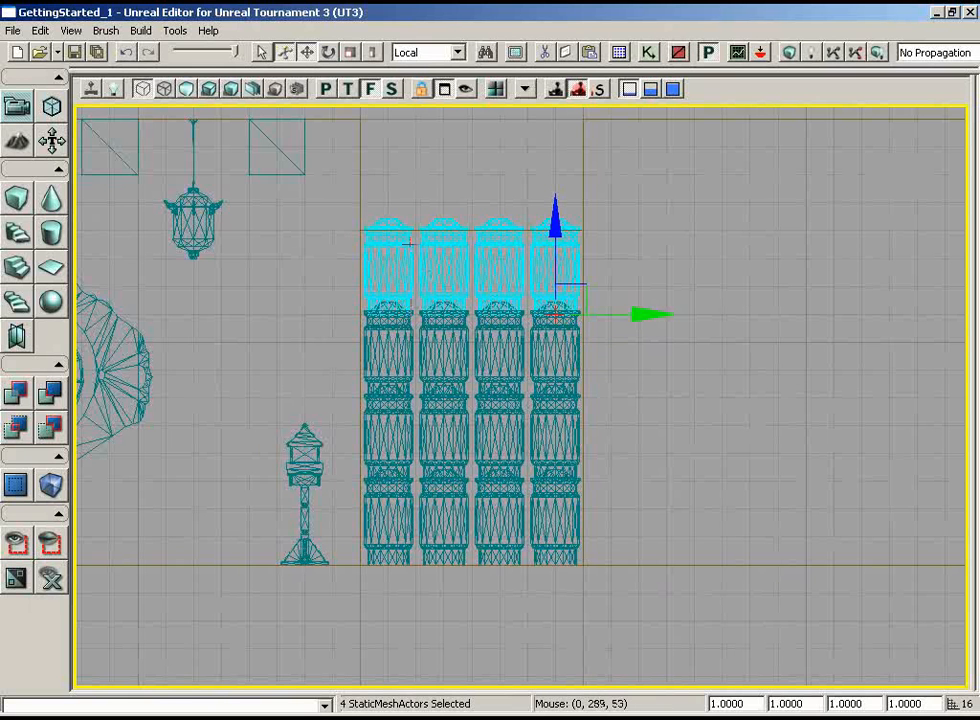
In the top view, select all sixteen stacked prayer wheels, duplicate them along X against the passage's opposite wall, and check them in the lit perspective view
click(348, 89)
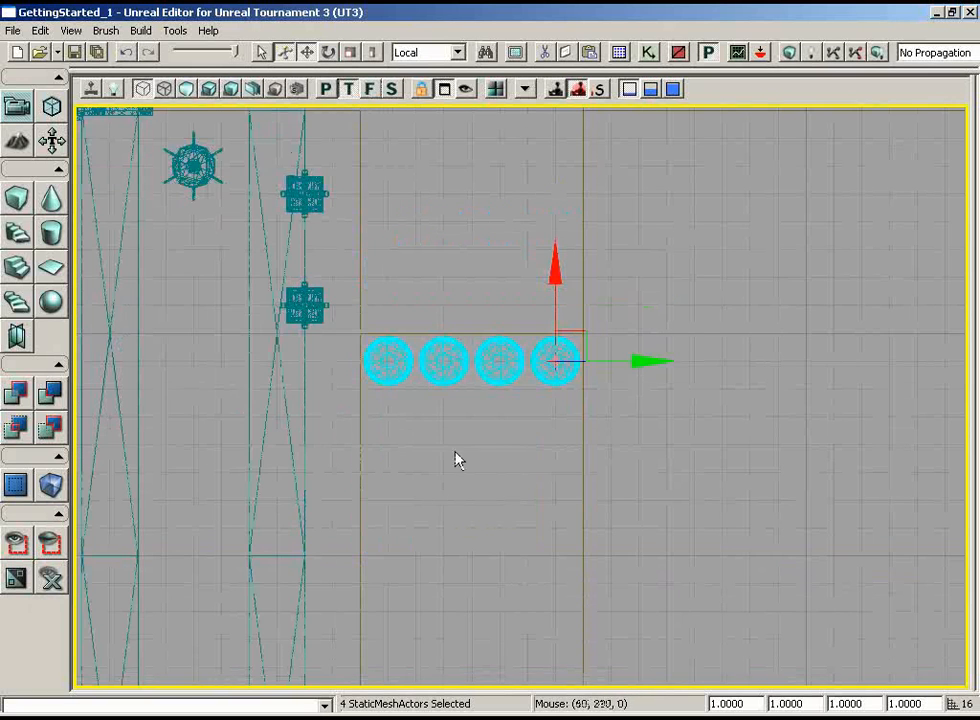
drag(457, 459, 452, 568)
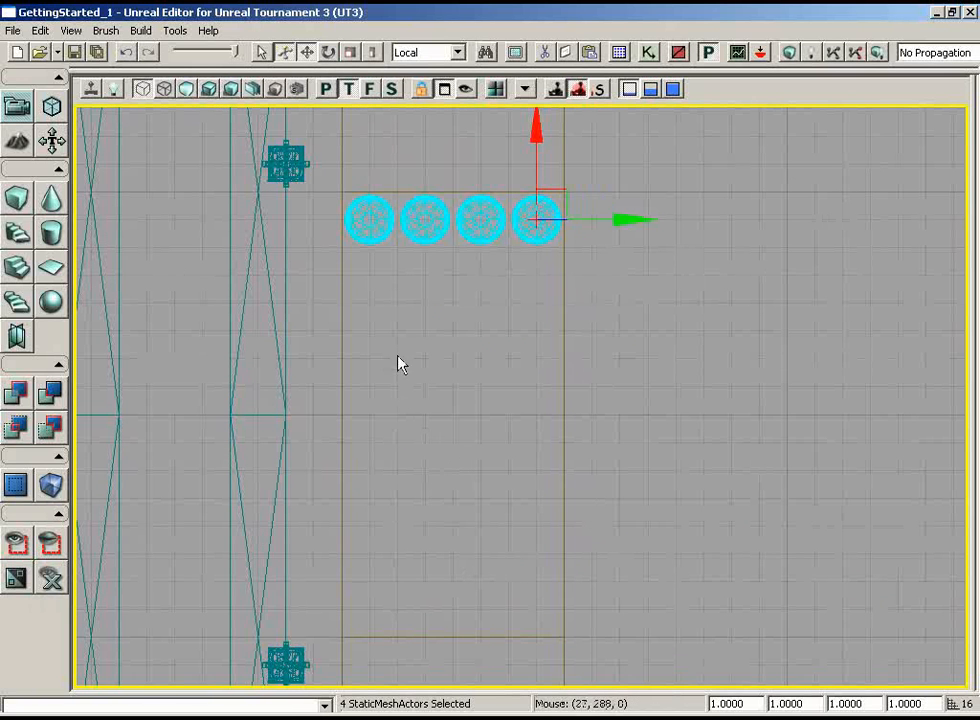
ctrl+alt+drag(361, 255, 481, 214)
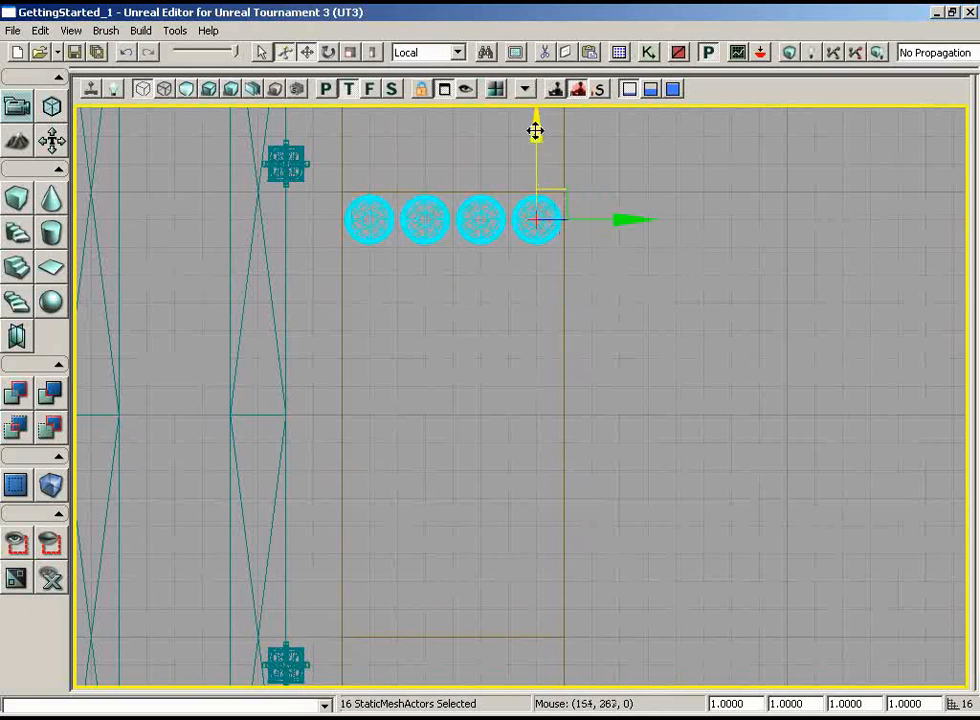
alt+drag(536, 129, 512, 381)
click(325, 89)
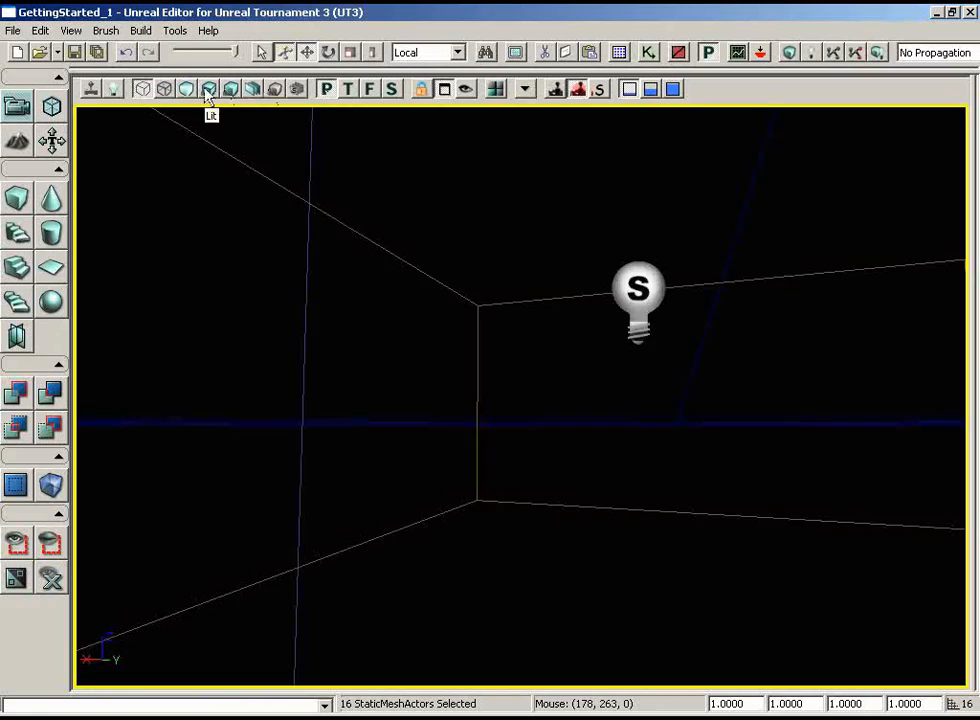
click(209, 89)
drag(227, 131, 453, 326)
drag(478, 453, 467, 429)
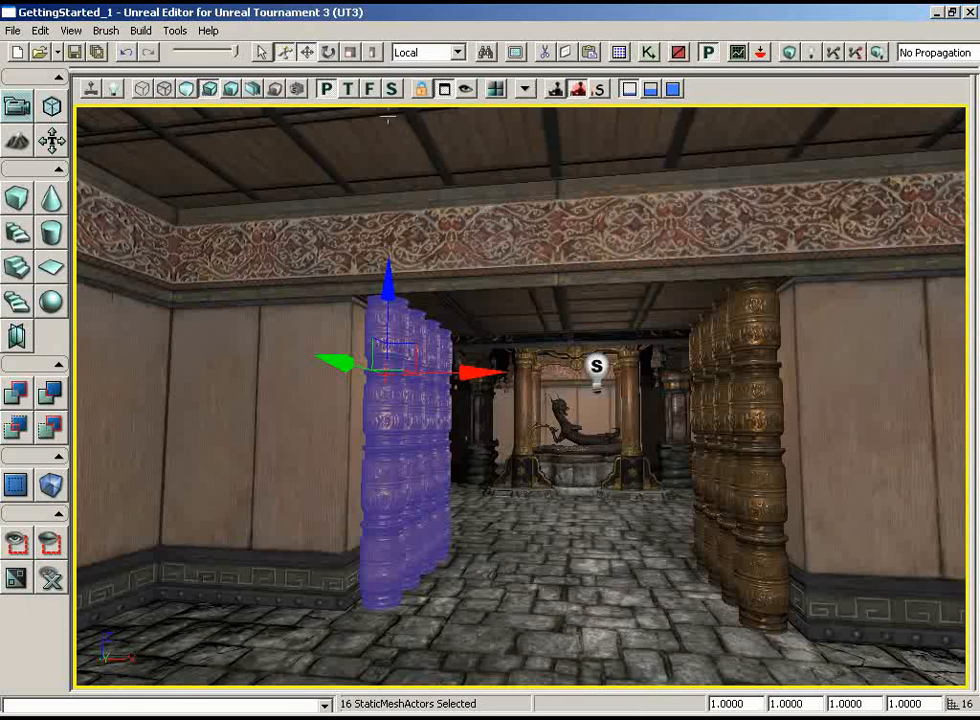
In the wireframe top view, select the fountain room's six ceiling beam meshes and duplicate them along Y into the room beyond the passage
click(349, 90)
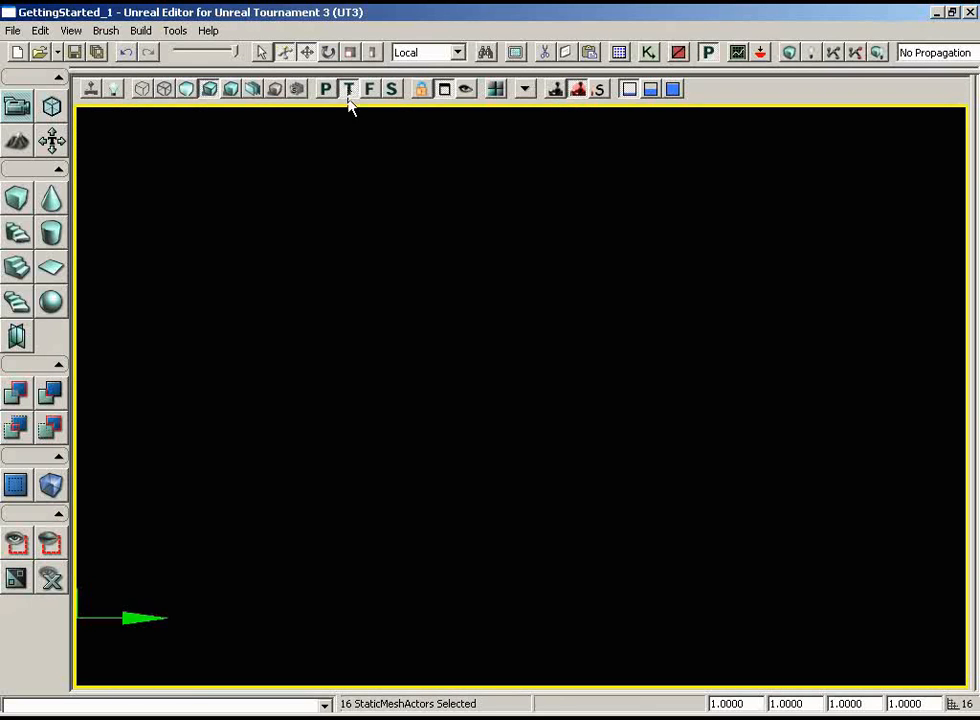
click(142, 91)
scroll(416, 322, down, 7)
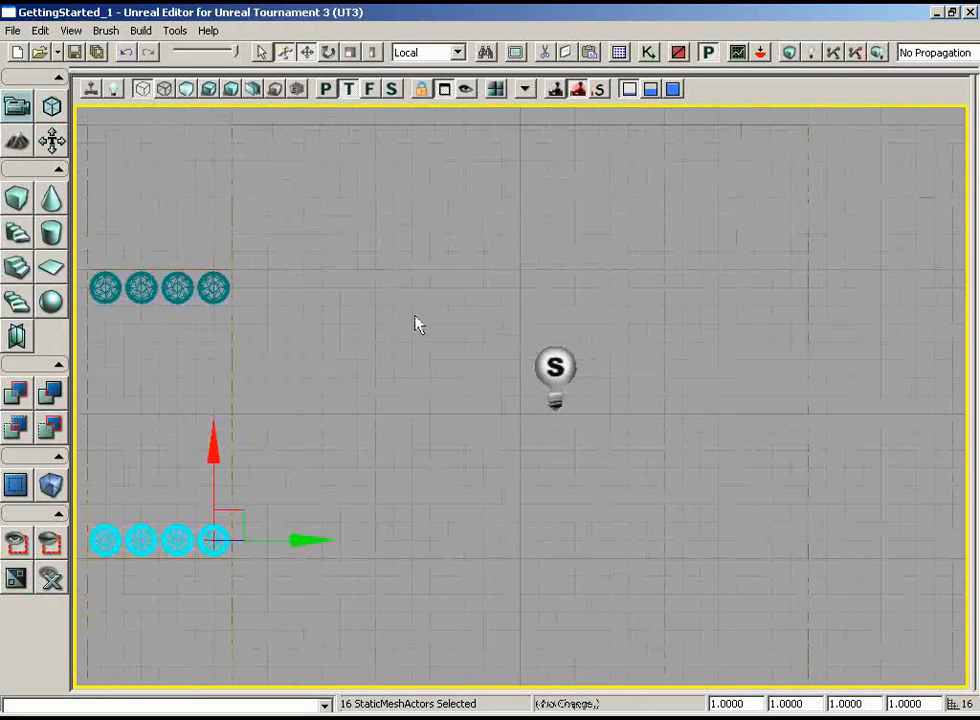
drag(387, 252, 182, 248)
click(266, 392)
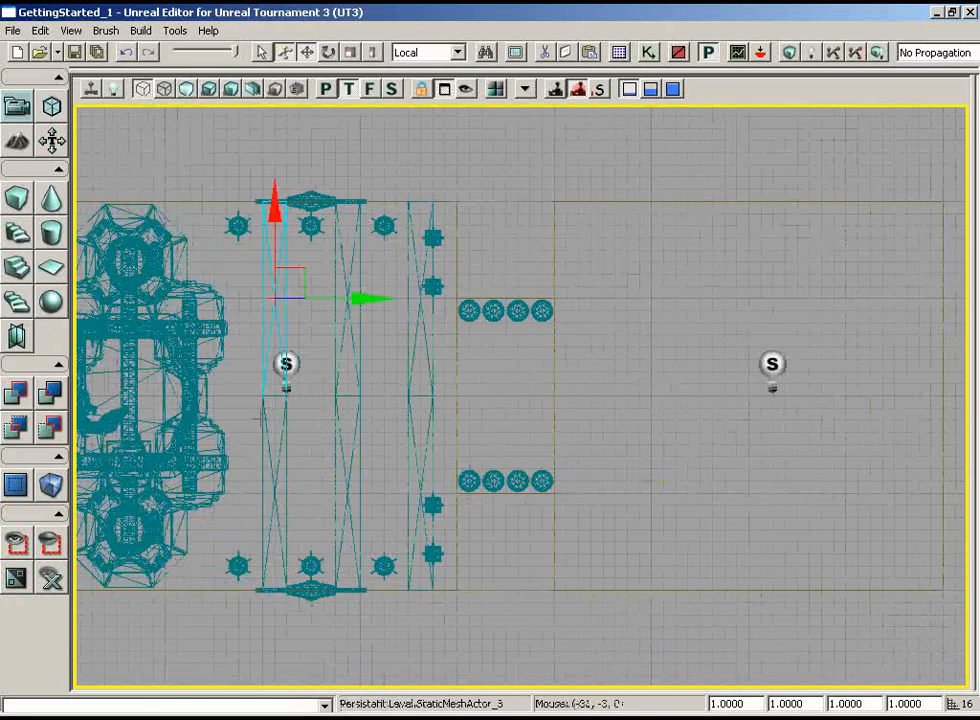
ctrl+click(265, 416)
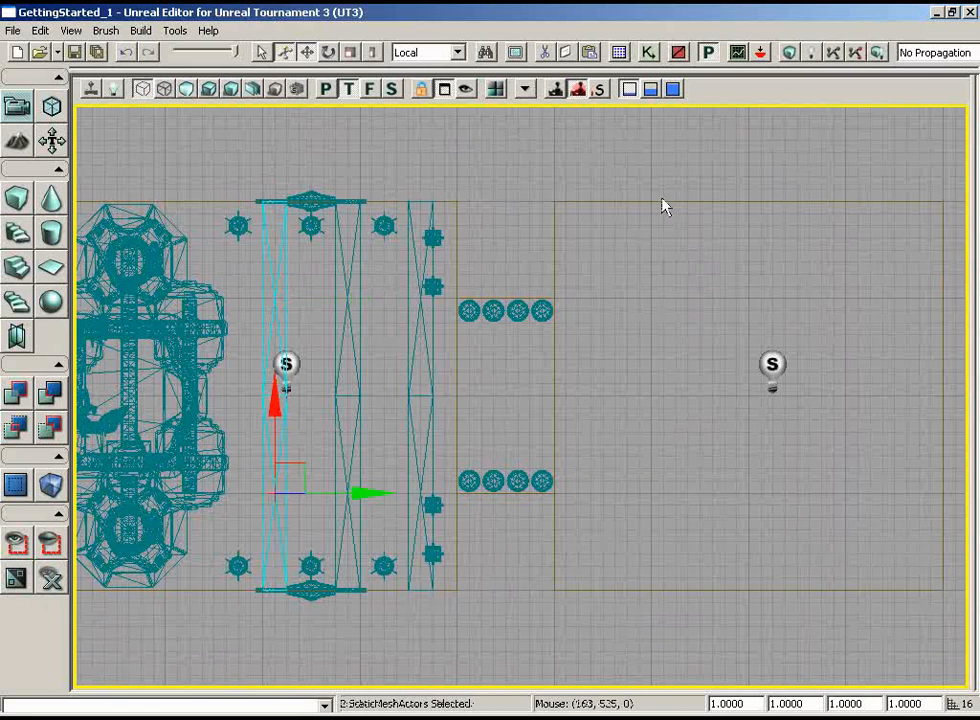
ctrl+click(338, 368)
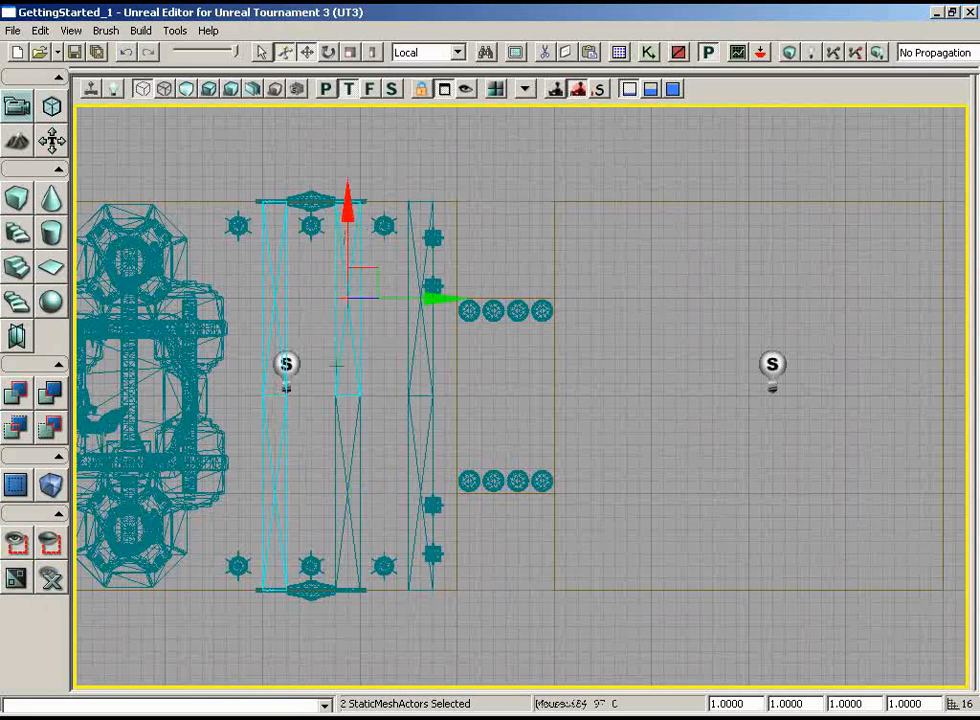
ctrl+click(336, 436)
ctrl+click(409, 360)
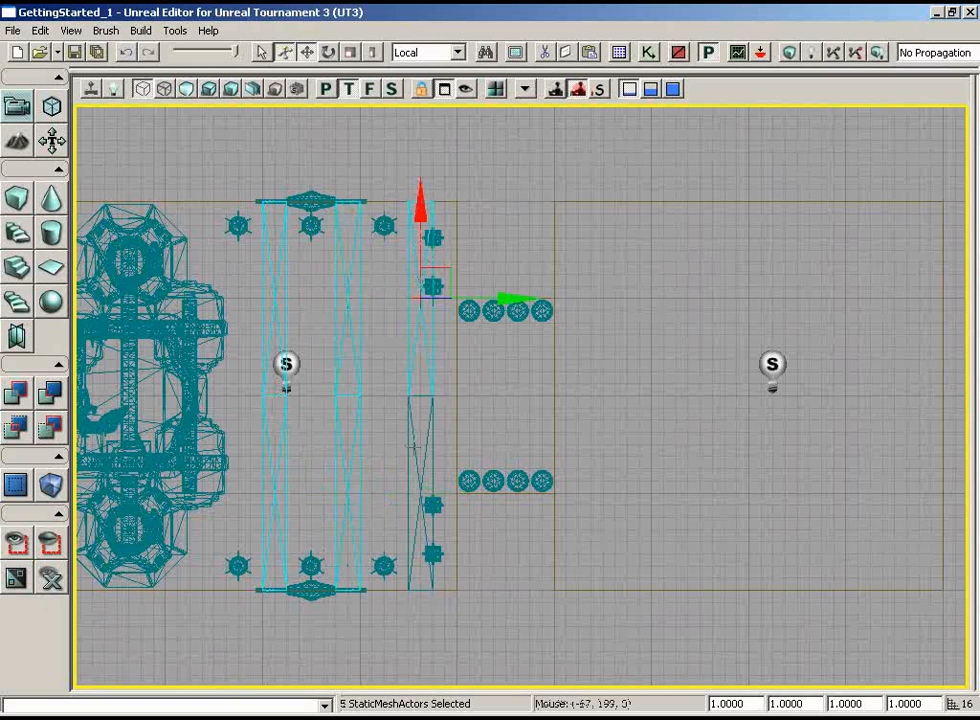
ctrl+click(411, 452)
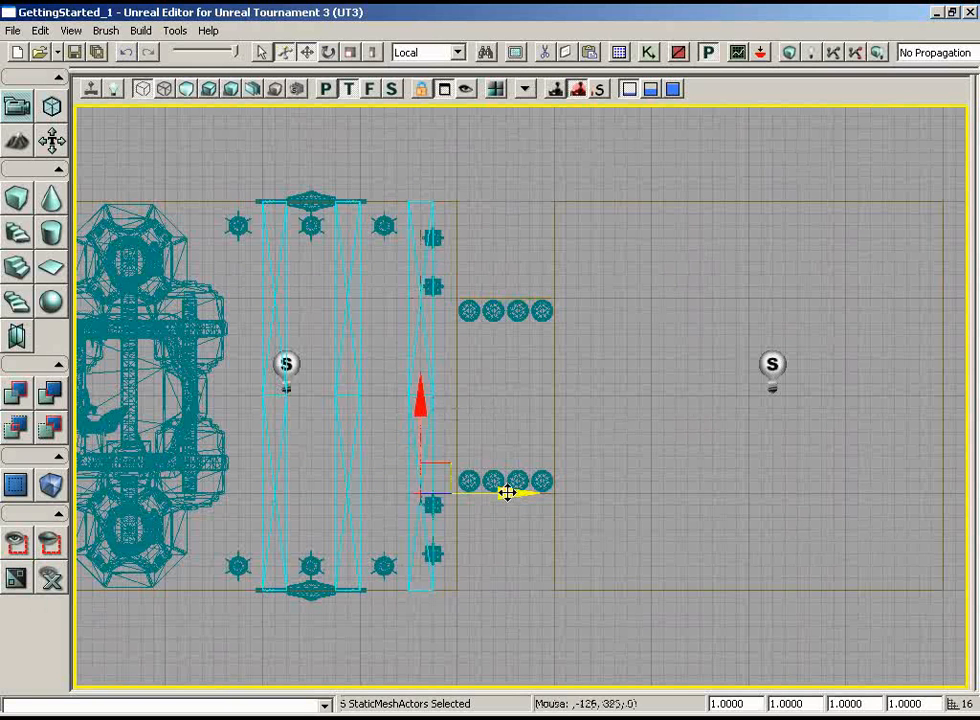
alt+drag(506, 493, 733, 492)
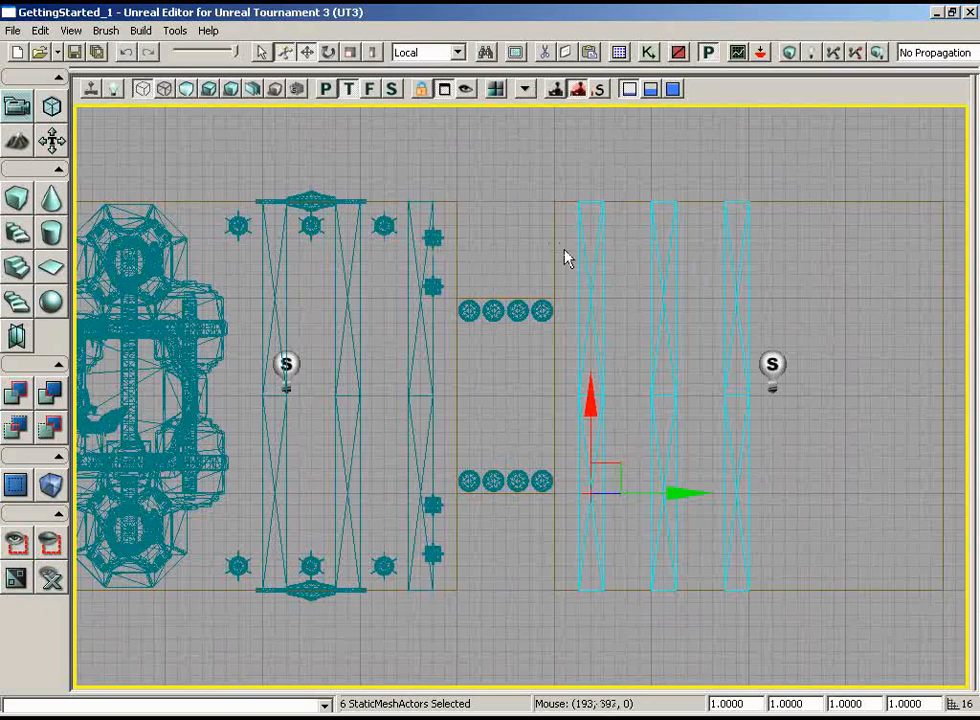
Duplicate the second room's beam pair farthest from the passage along Y, matching the copy's spacing to the other beams
right_drag(868, 295, 957, 276)
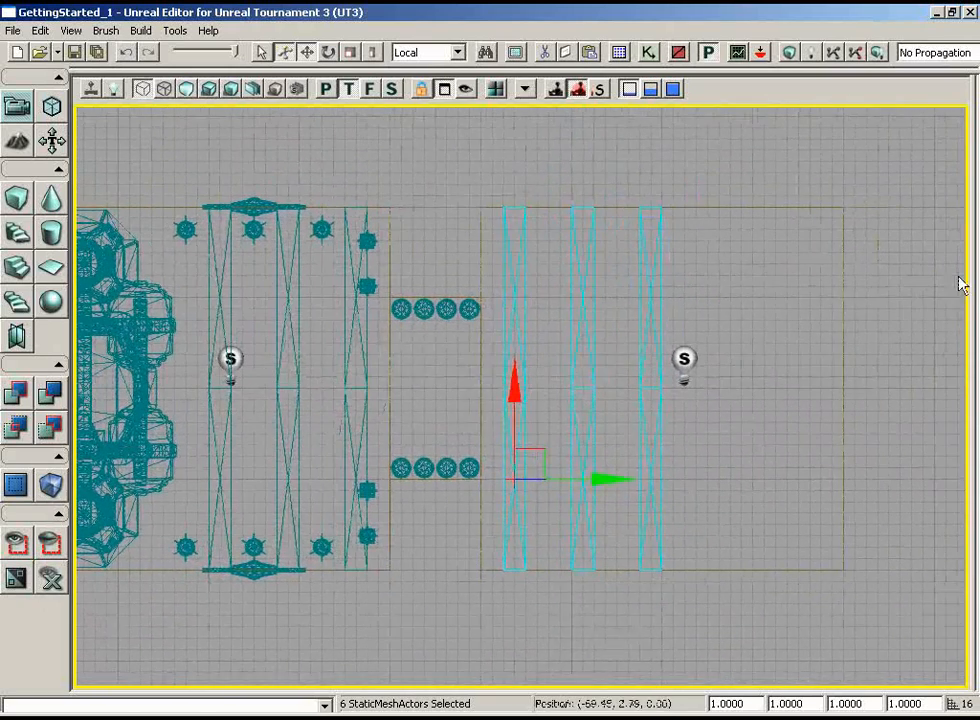
click(691, 433)
click(642, 346)
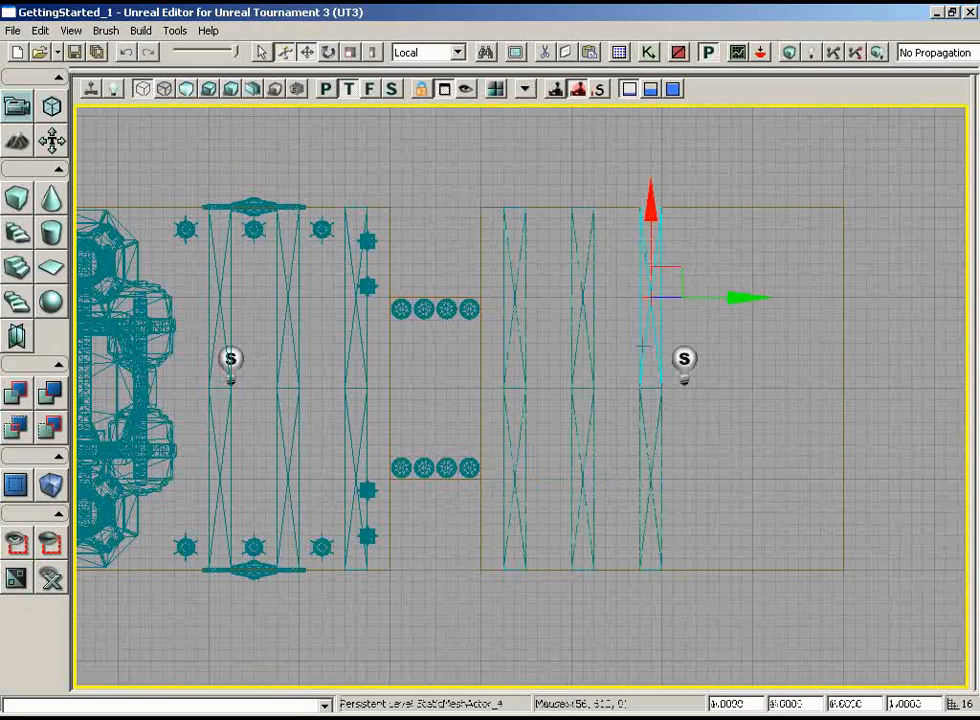
ctrl+click(643, 424)
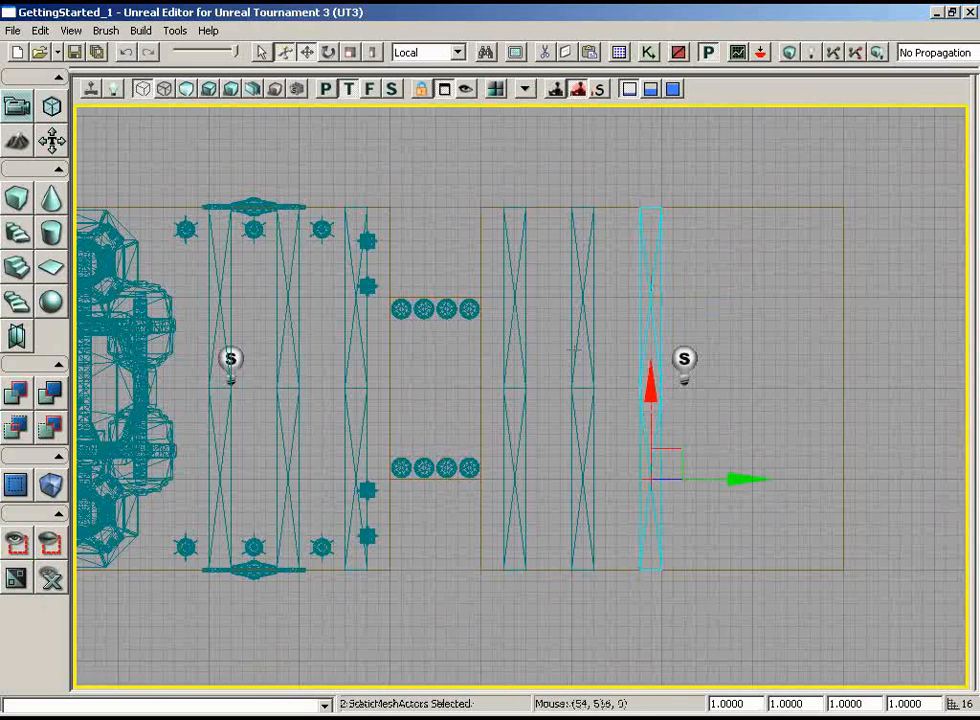
drag(737, 477, 769, 480)
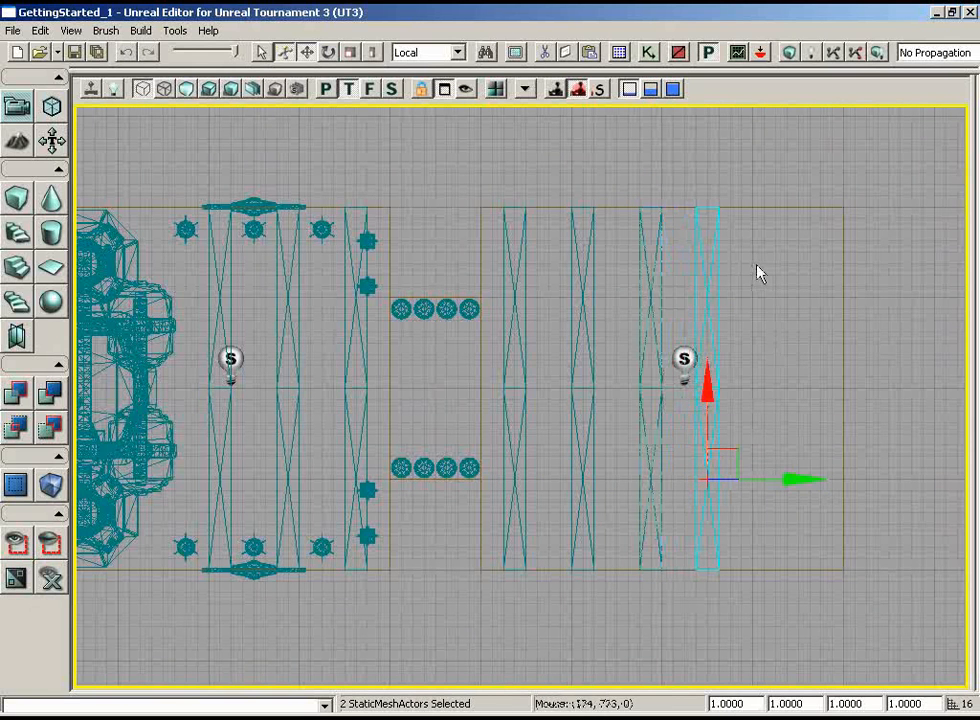
drag(302, 378, 446, 373)
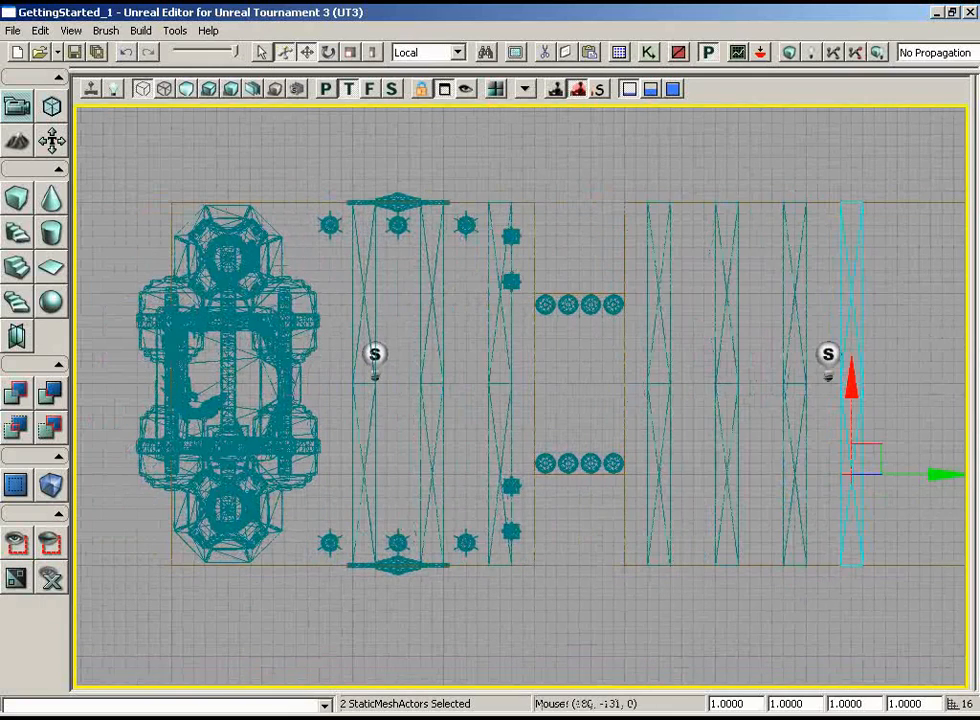
drag(855, 372, 680, 372)
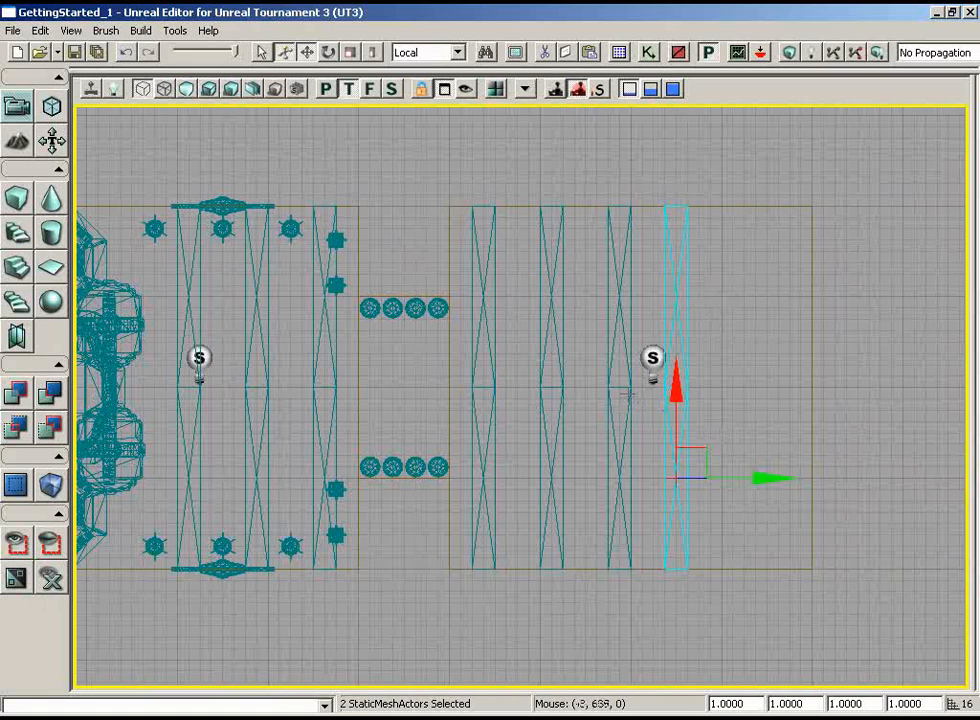
drag(763, 475, 774, 475)
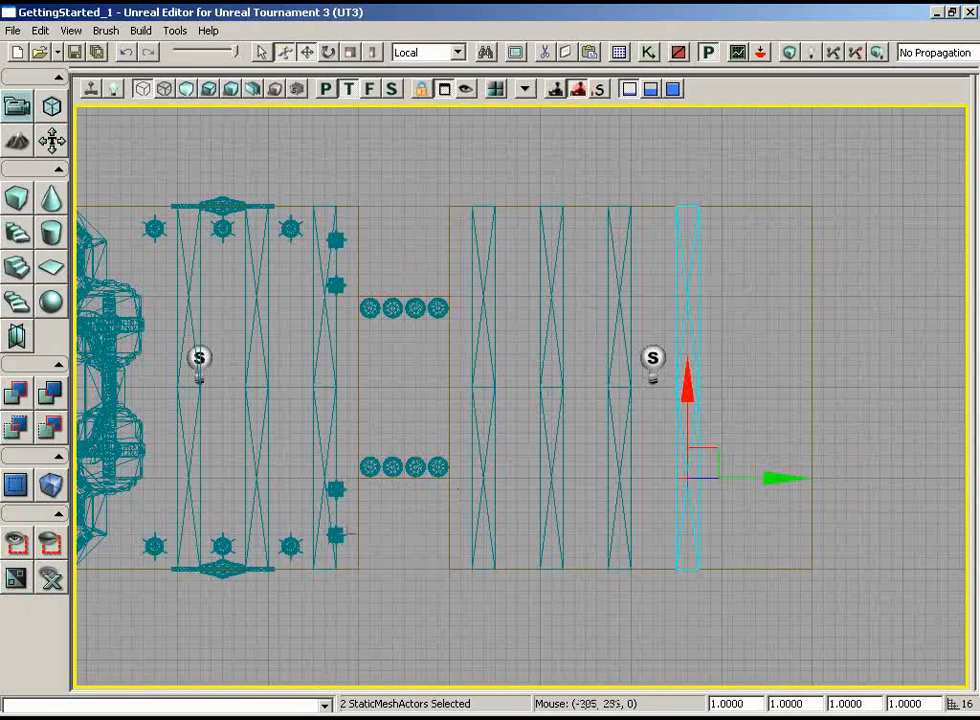
Select the four standing lamps beside the passage and duplicate them along Y to the second room's side of the passage
click(338, 535)
ctrl+click(337, 489)
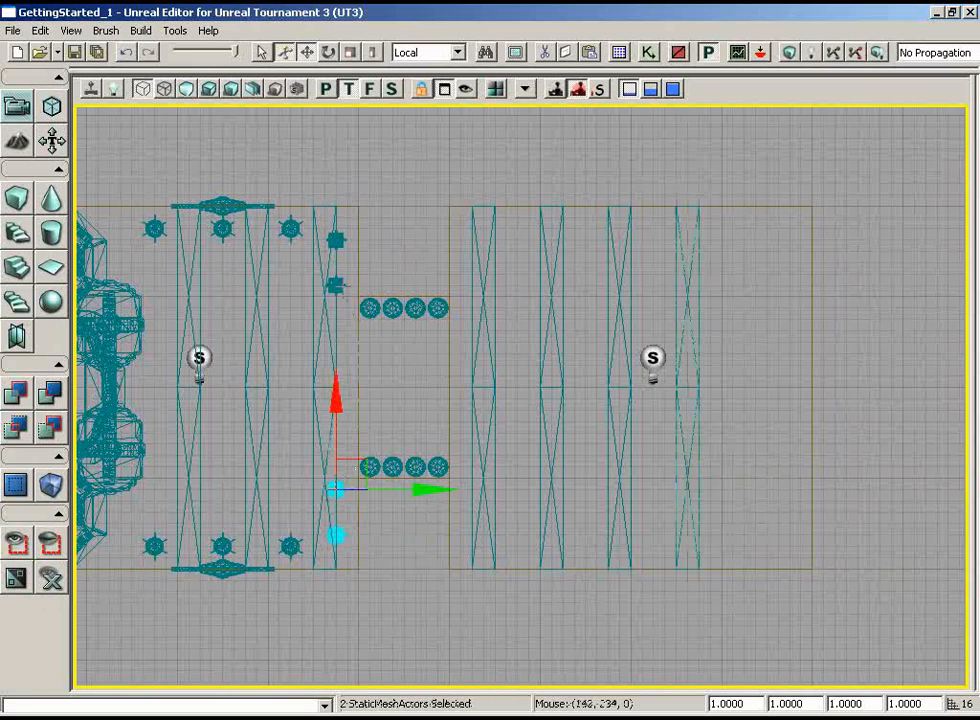
ctrl+click(336, 286)
ctrl+click(336, 240)
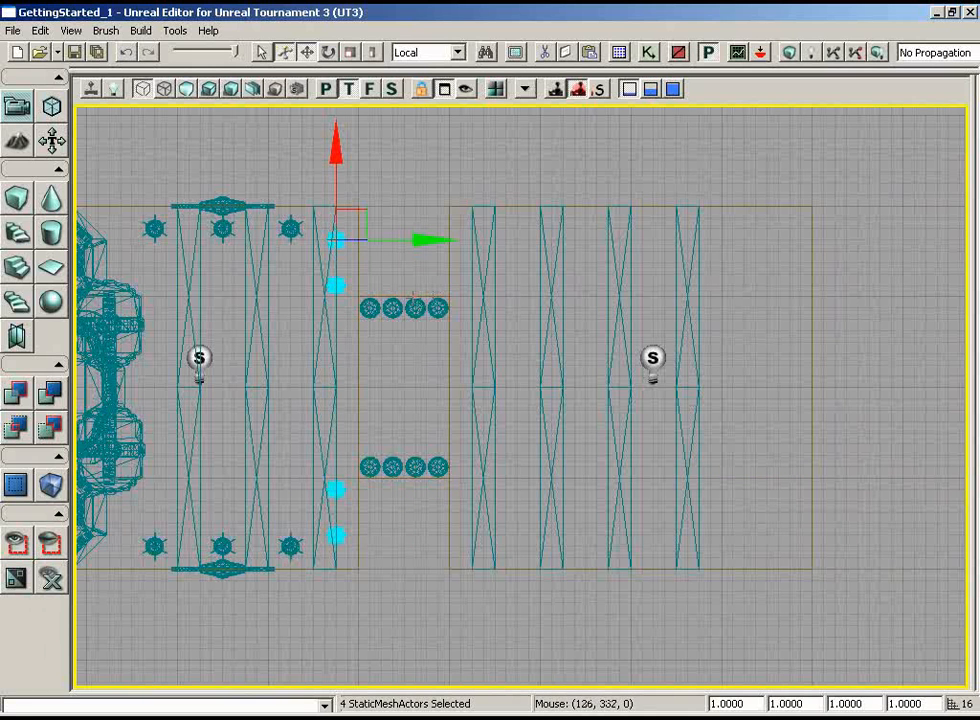
drag(422, 241, 511, 241)
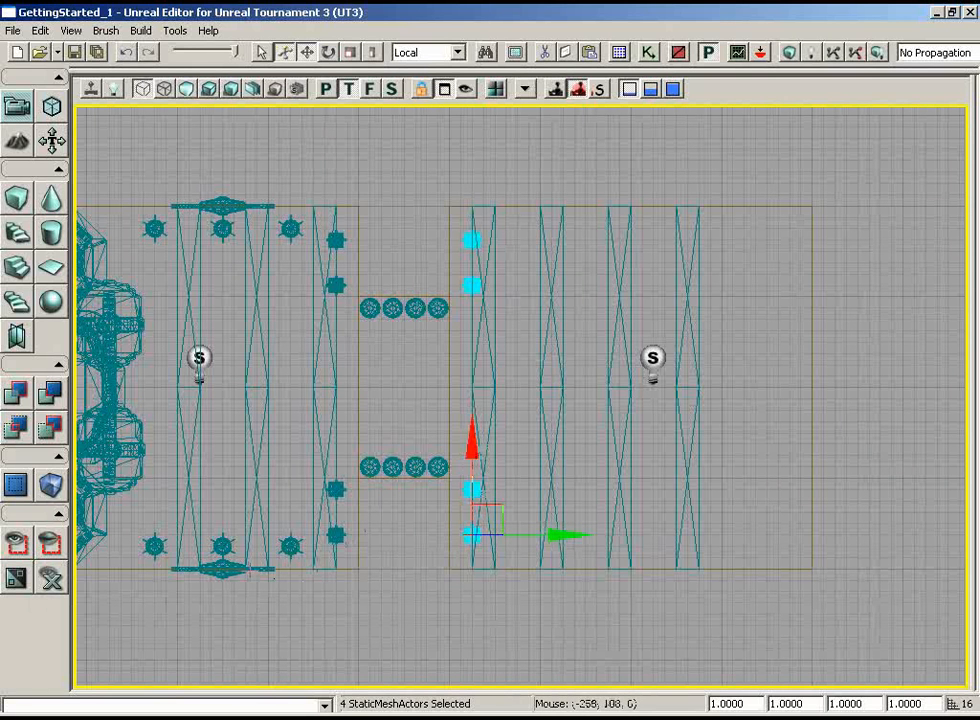
Duplicate both wall gongs with their frames along Y onto the second room's side walls and inspect the result in the lit perspective view
click(229, 569)
ctrl+click(221, 546)
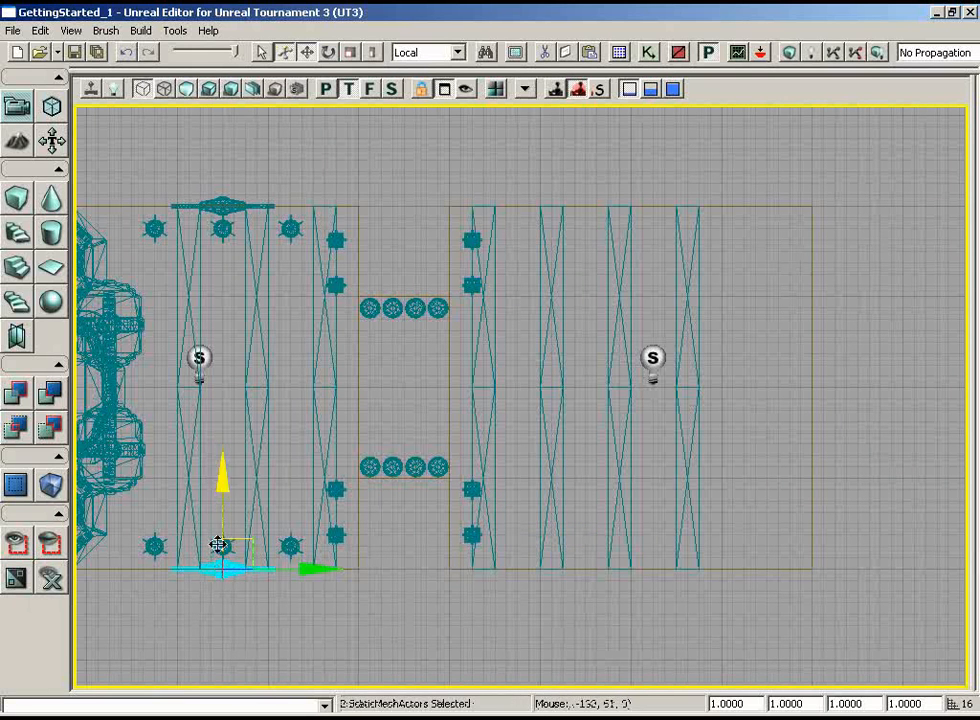
ctrl+click(260, 205)
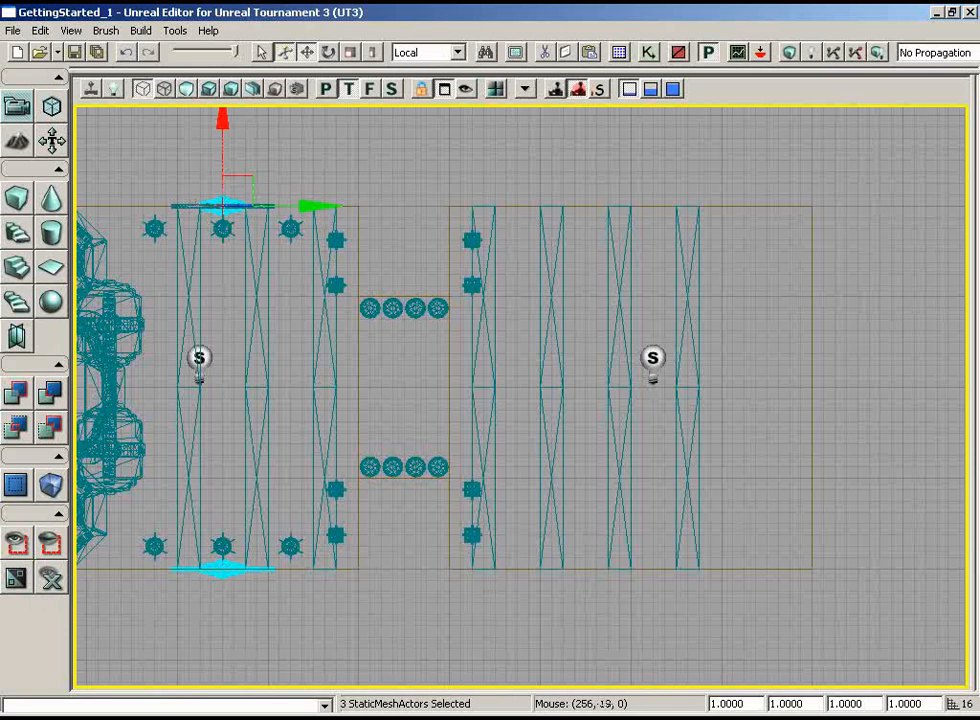
ctrl+click(186, 206)
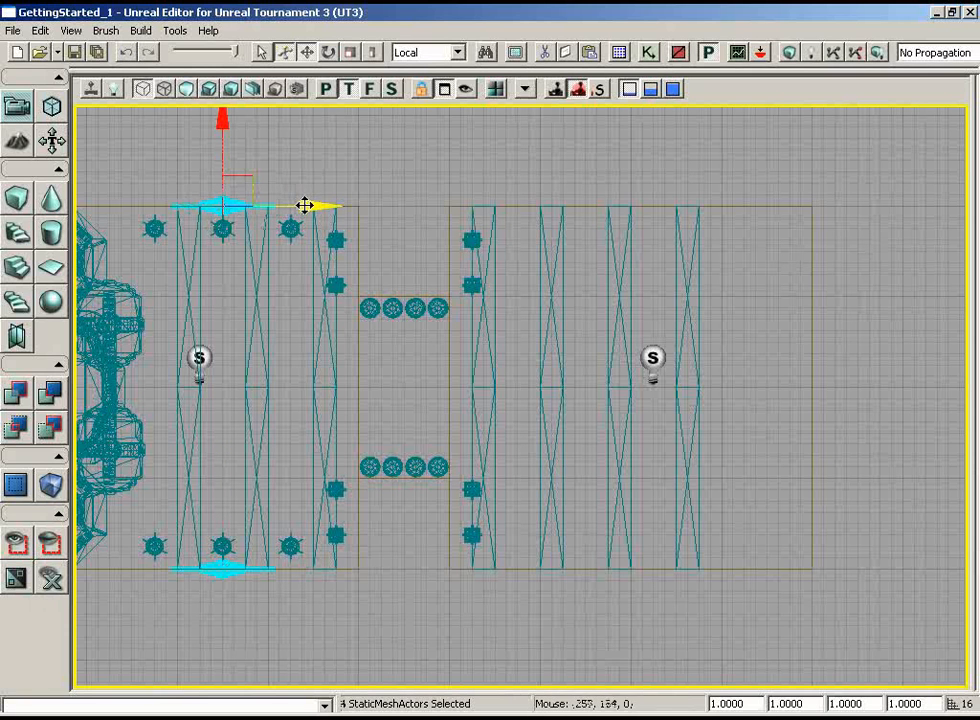
drag(308, 205, 549, 205)
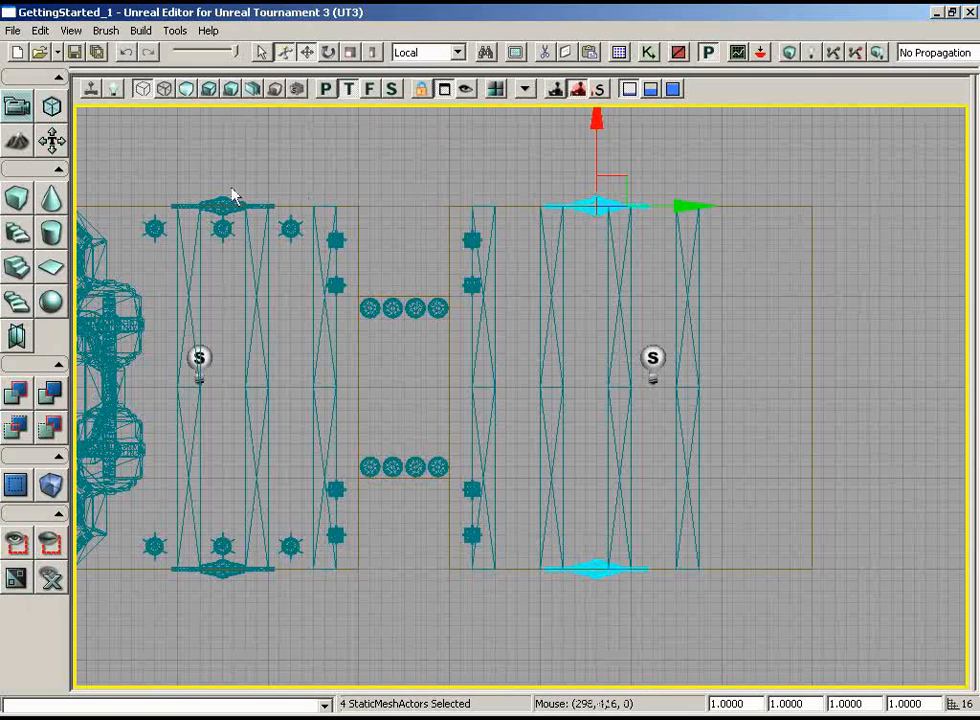
click(326, 89)
click(209, 90)
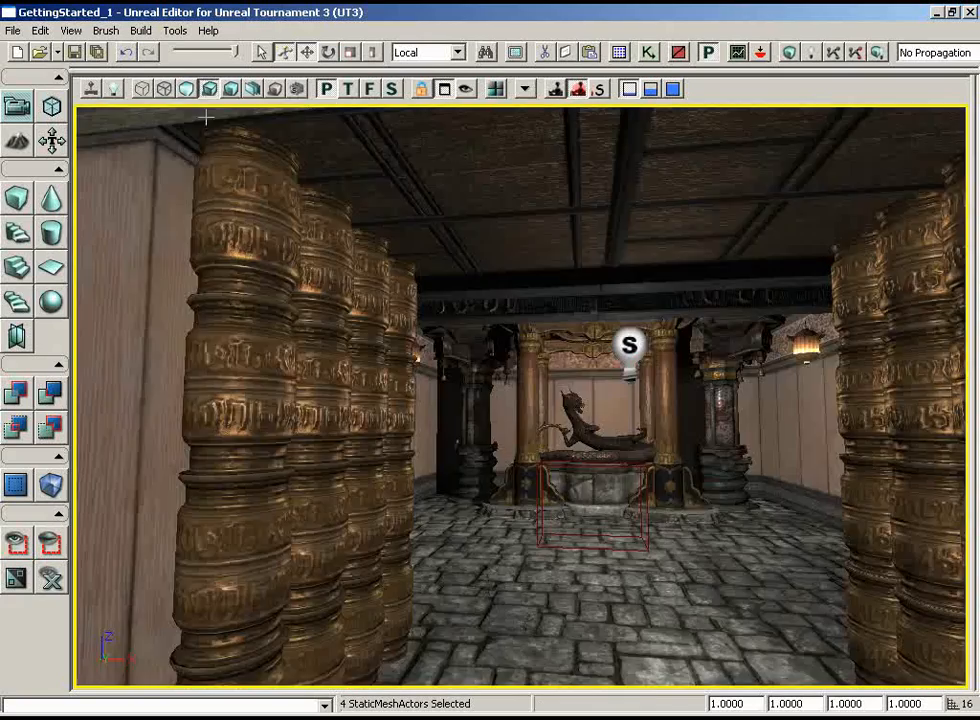
drag(271, 426, 755, 280)
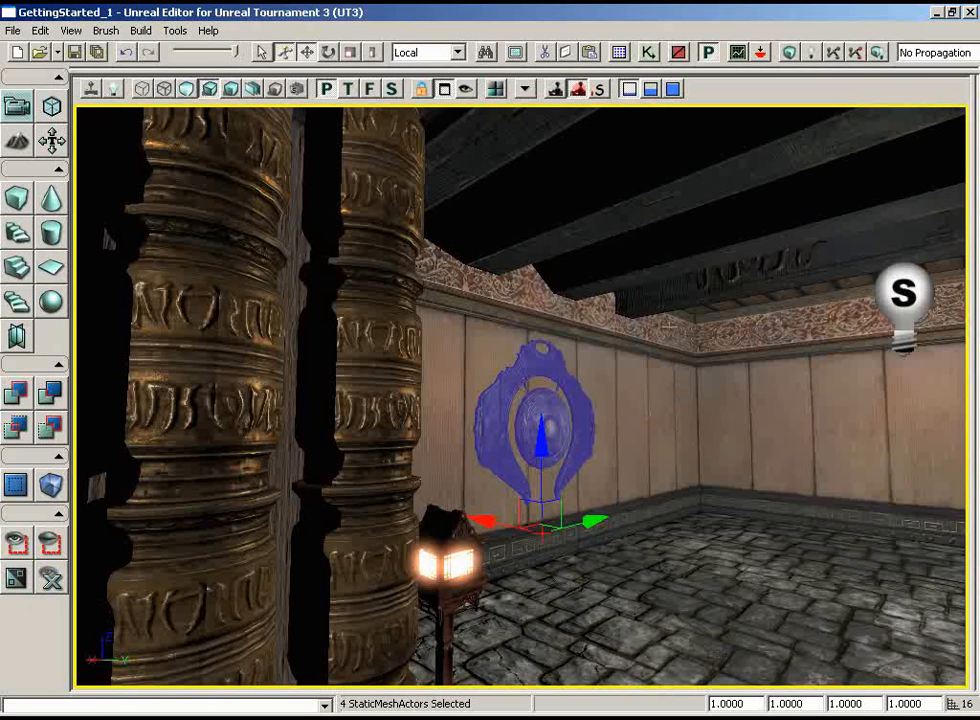
Select the S_ASC_Supports_SM_Shinto_Pillar01 static mesh from the ASC_Supports package in the Generic Browser
click(619, 53)
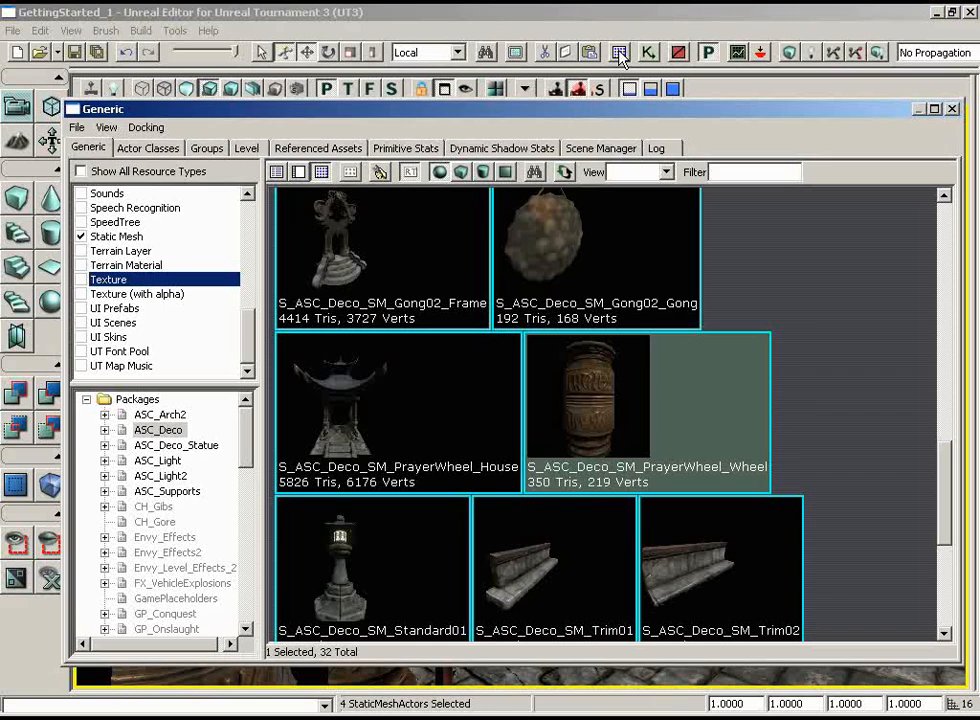
click(165, 491)
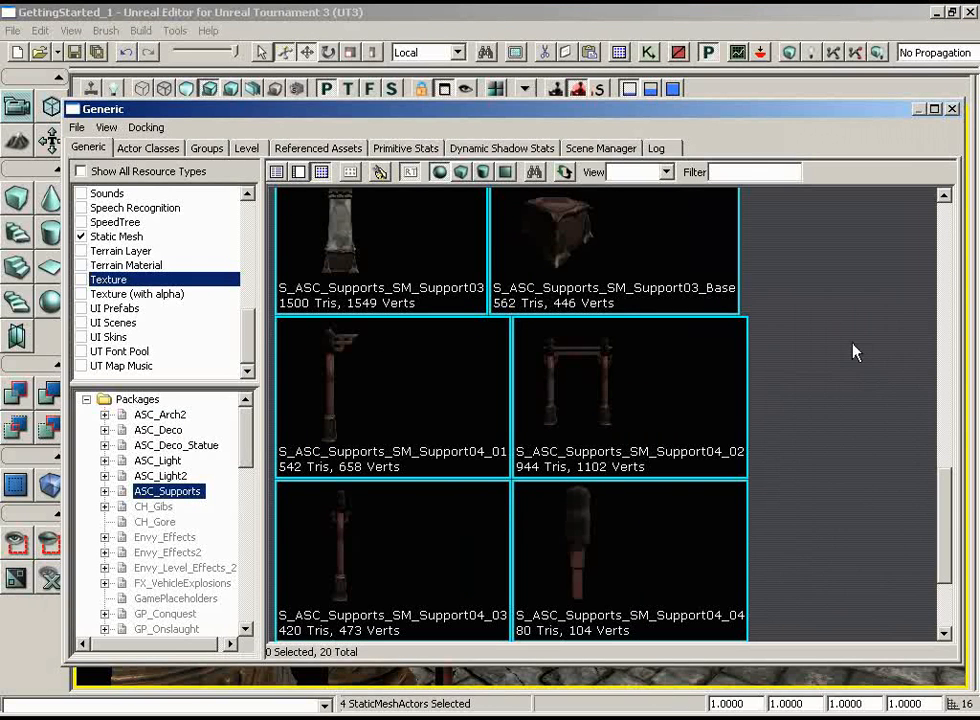
scroll(895, 390, down, 2)
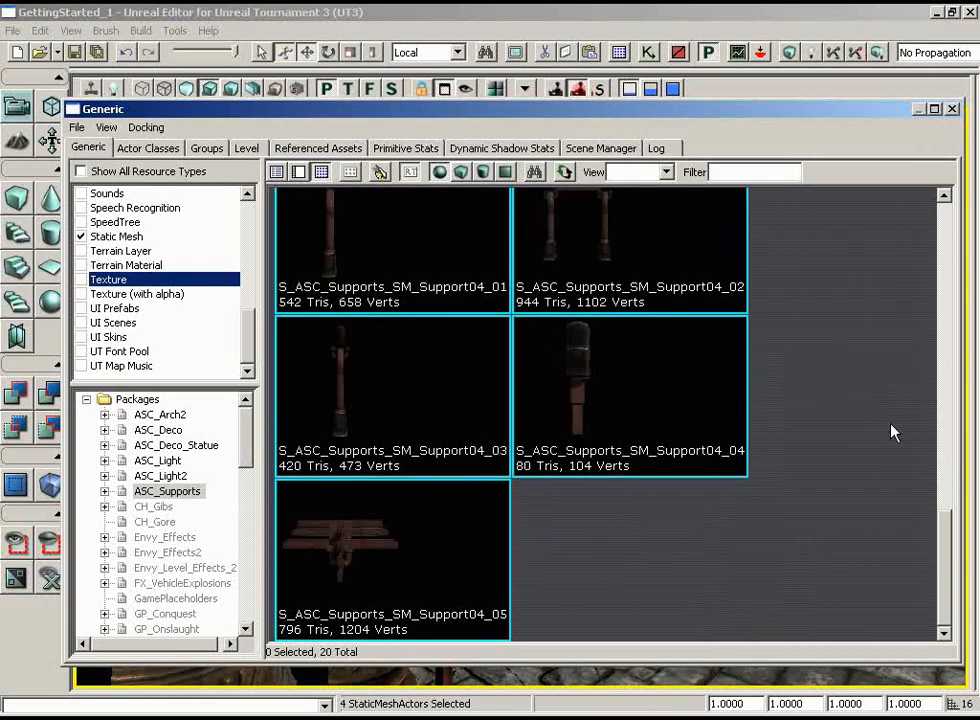
scroll(890, 430, up, 8)
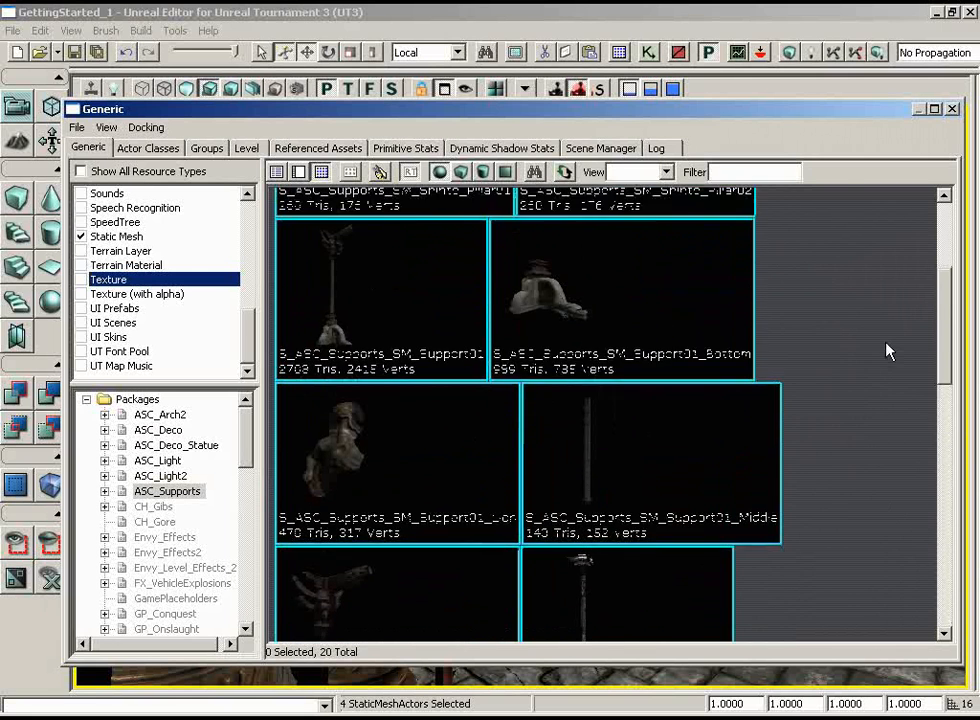
scroll(888, 352, up, 4)
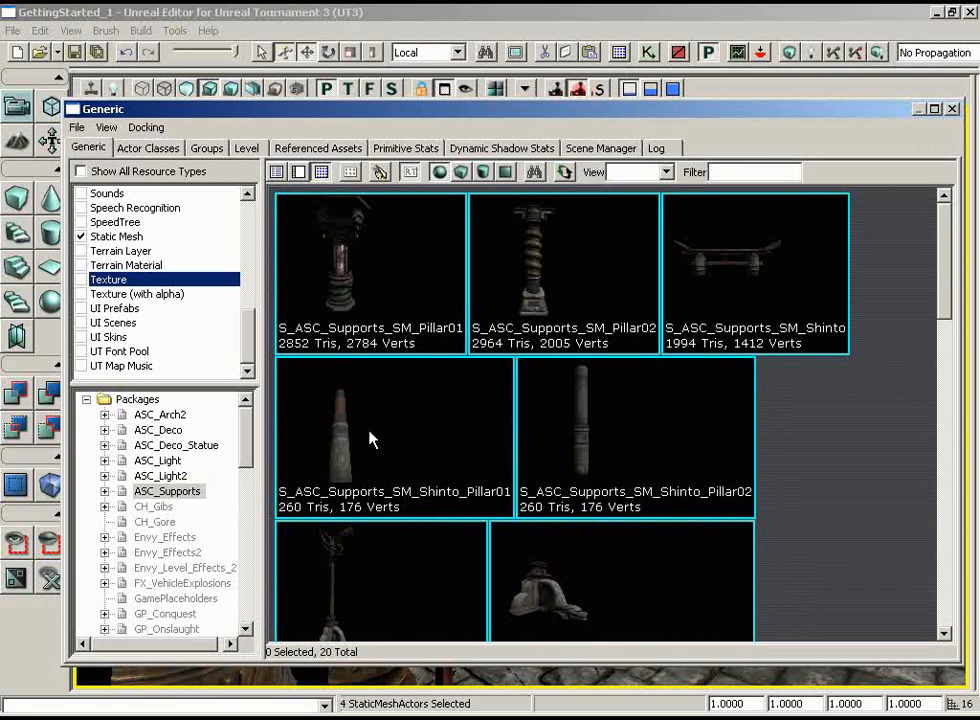
click(370, 440)
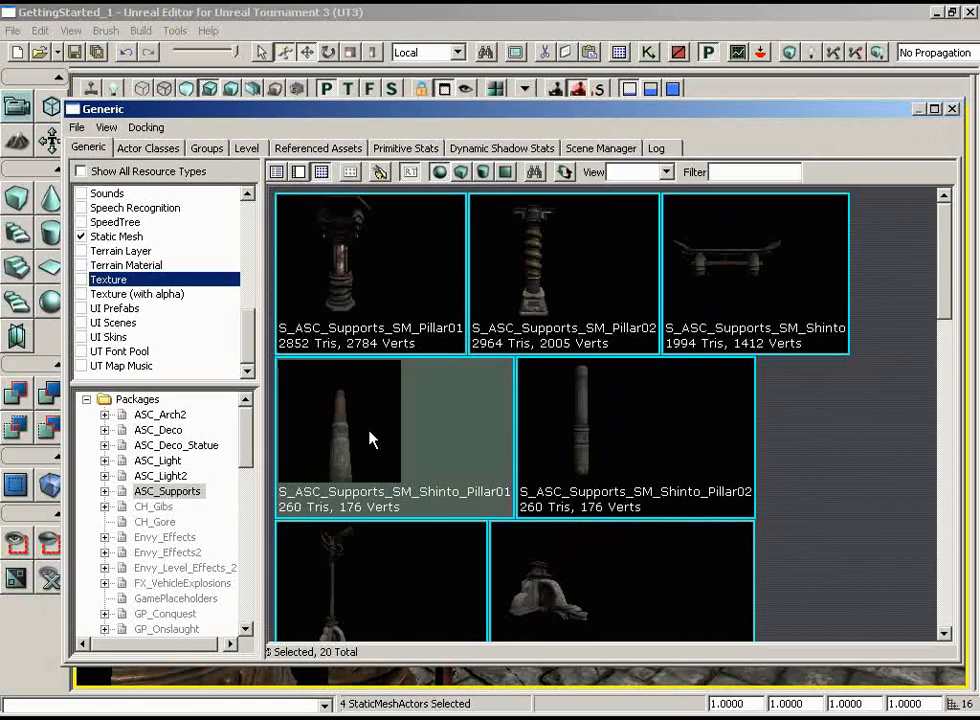
Add the selected S_ASC_Supports_SM_Shinto_Pillar01 static mesh to the second room's floor between the side-wall gong and the far wall
click(952, 108)
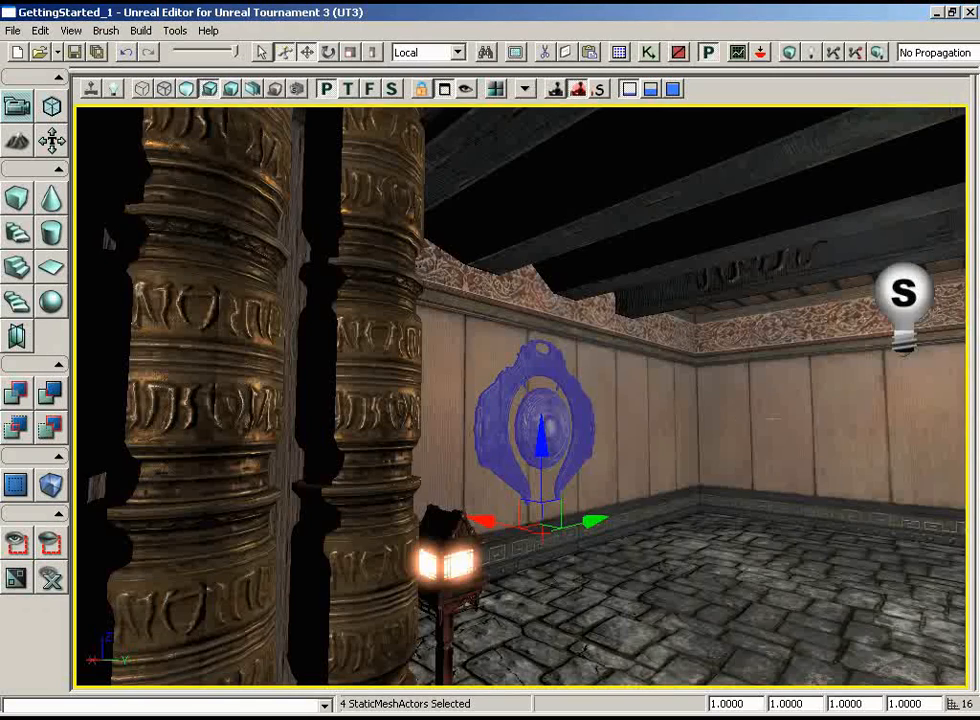
drag(762, 470, 712, 572)
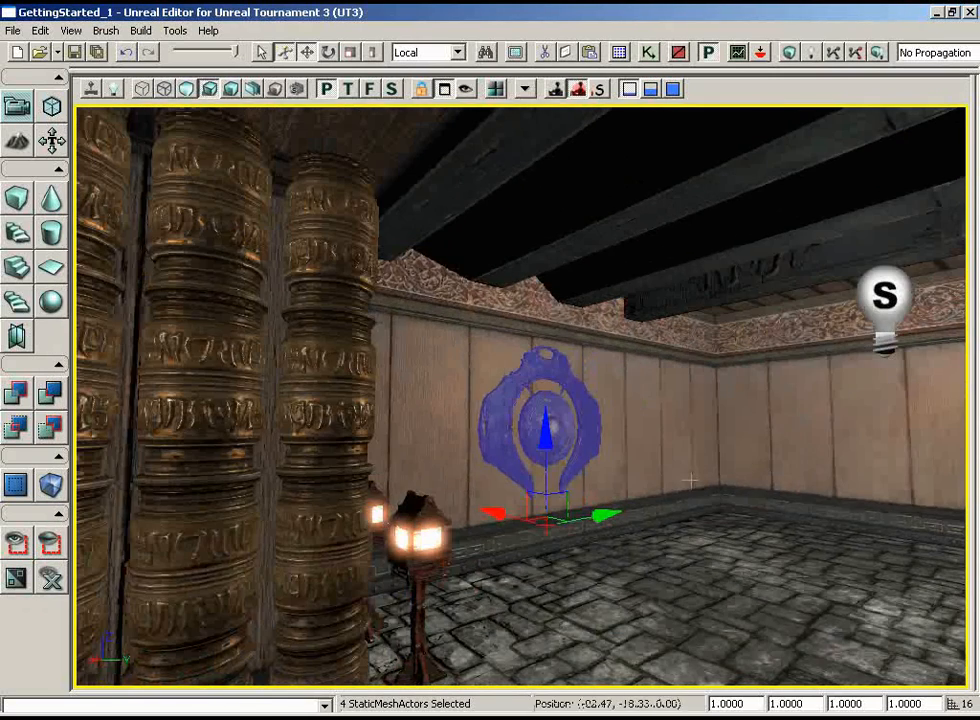
right_click(676, 536)
mouse_move(684, 455)
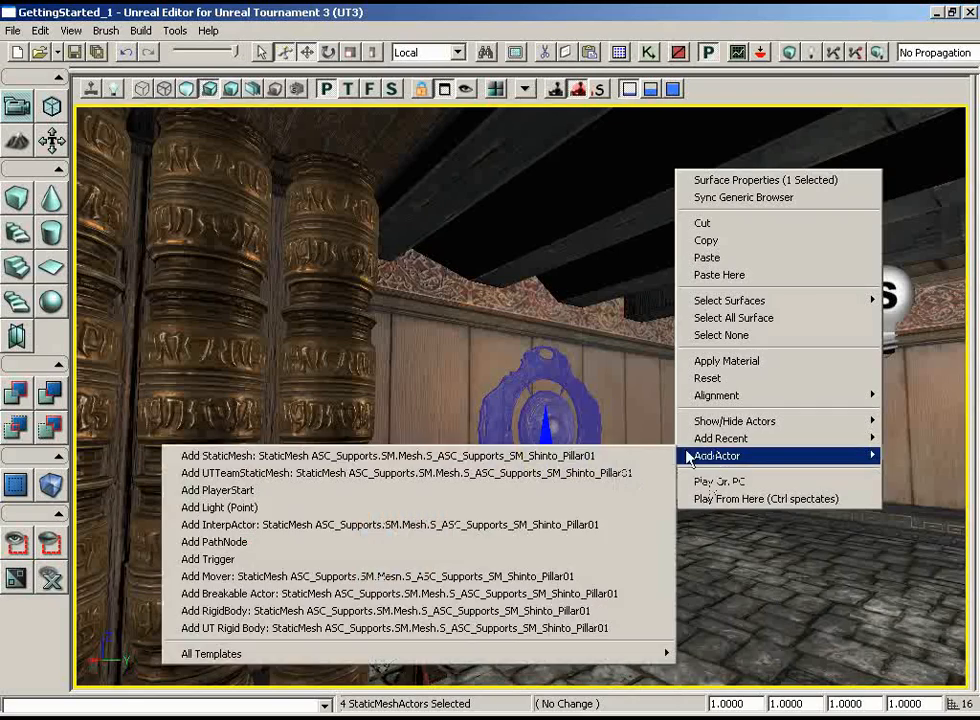
click(612, 461)
drag(806, 550, 860, 563)
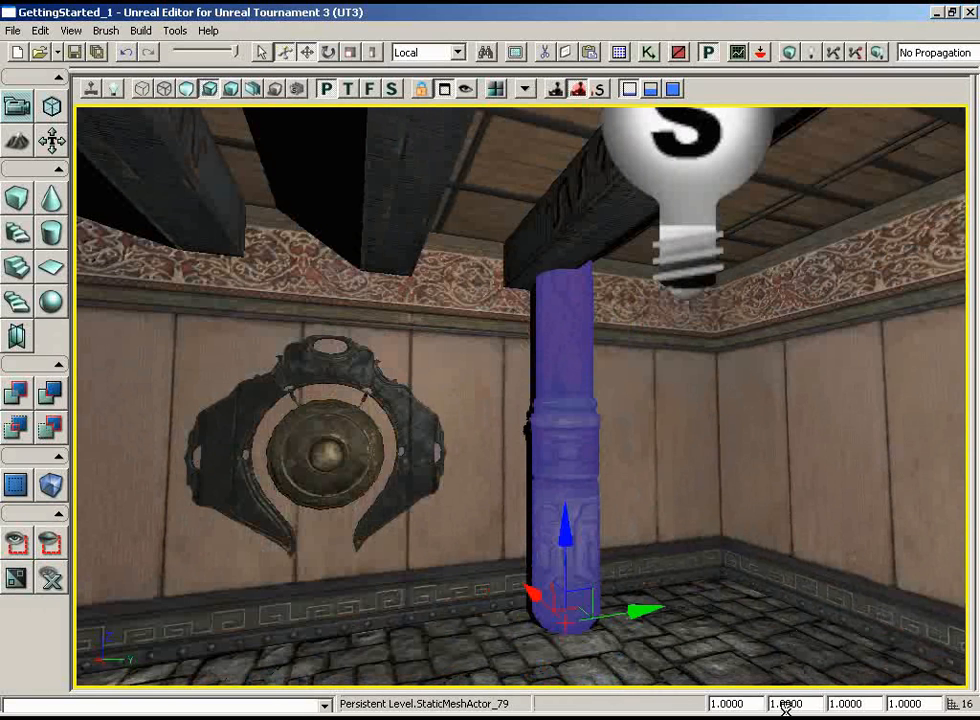
Try a draw scale of 0.8 on the new pillar and compare its top with the ceiling
double_click(750, 703)
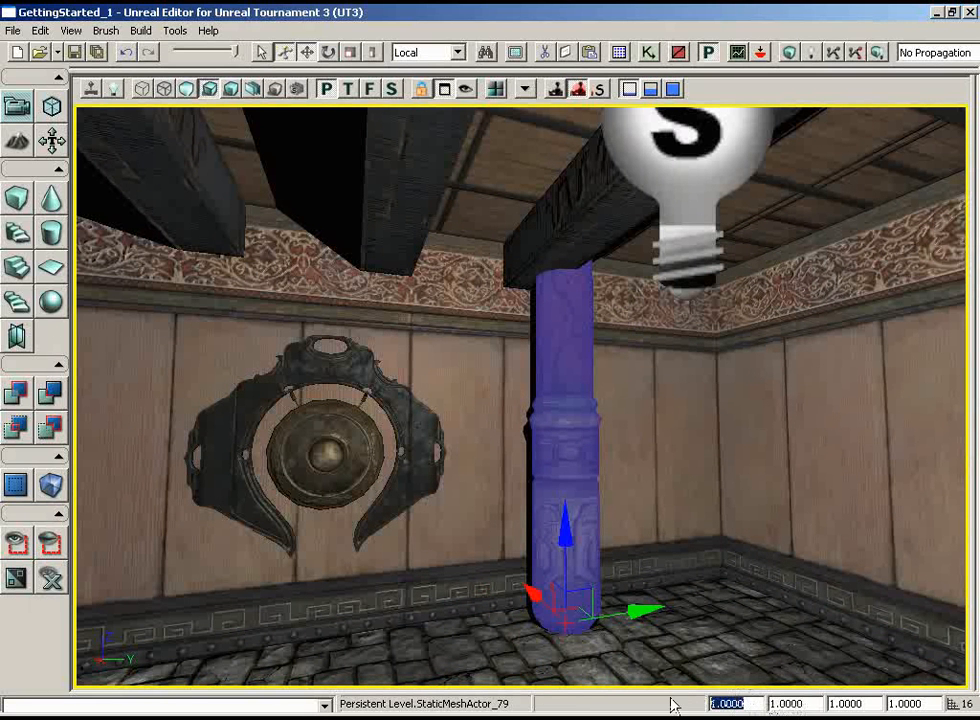
text(0.8)
key(Return)
drag(706, 585, 545, 656)
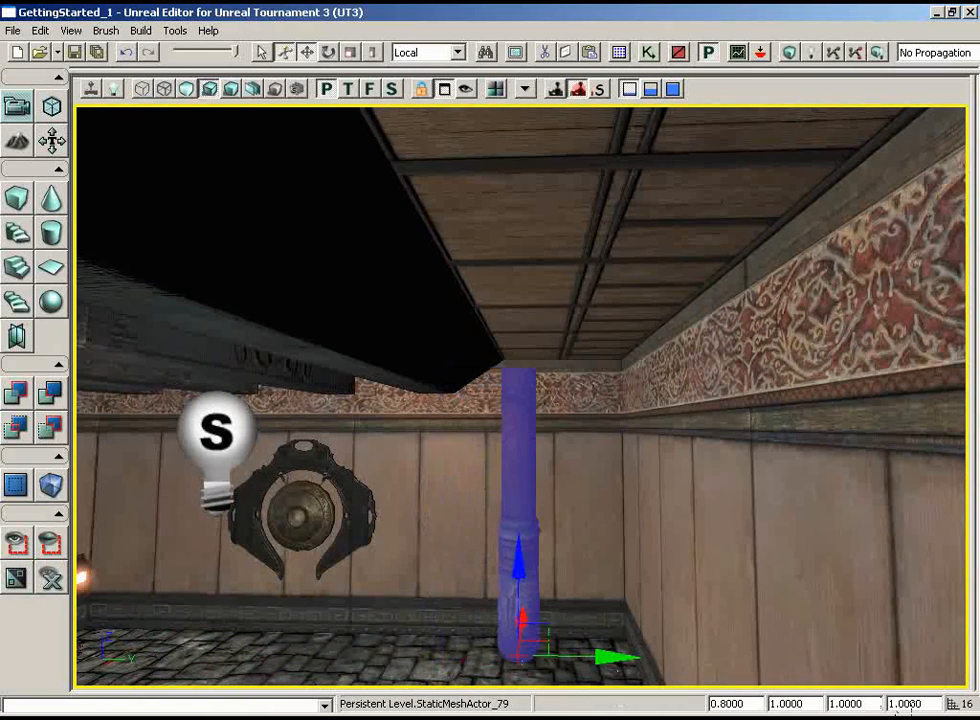
Set the pillar's draw scale to 0.85 and check its fit against the ceiling
click(900, 705)
drag(754, 703, 727, 704)
text(5)
key(Return)
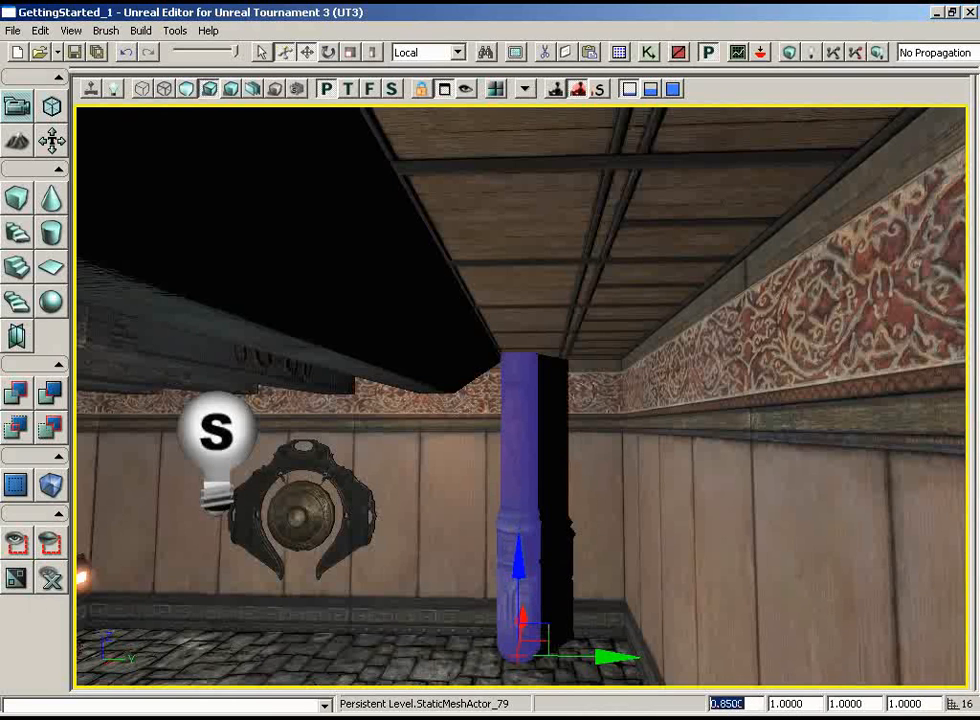
mouse_move(734, 326)
middle_down()
mouse_move(728, 289)
mouse_move(730, 325)
middle_up()
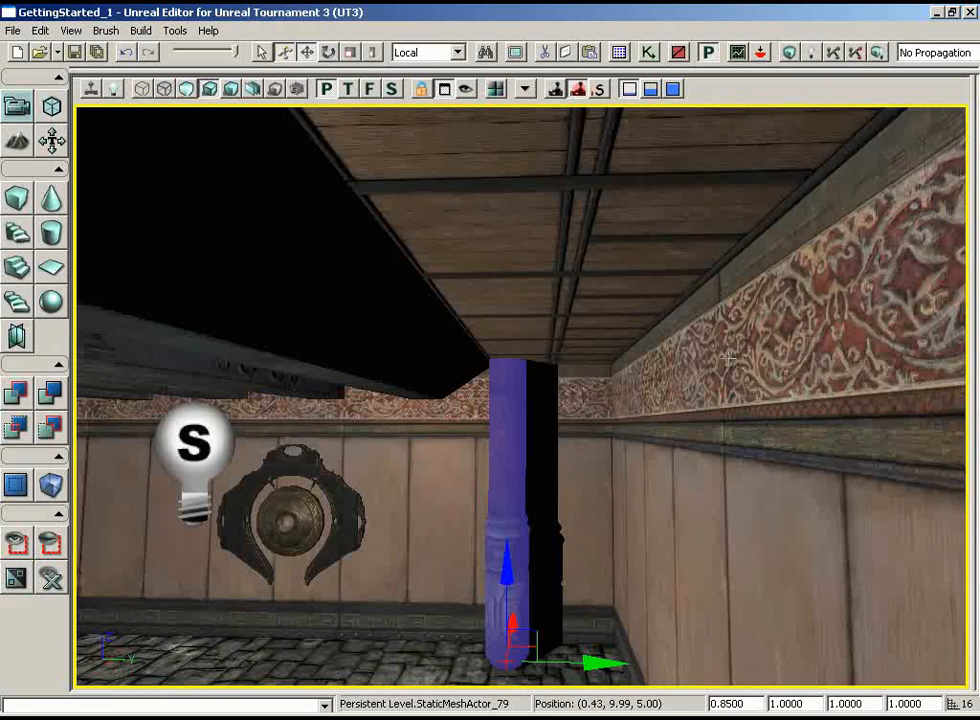
right_drag(730, 325, 738, 331)
drag(606, 190, 606, 212)
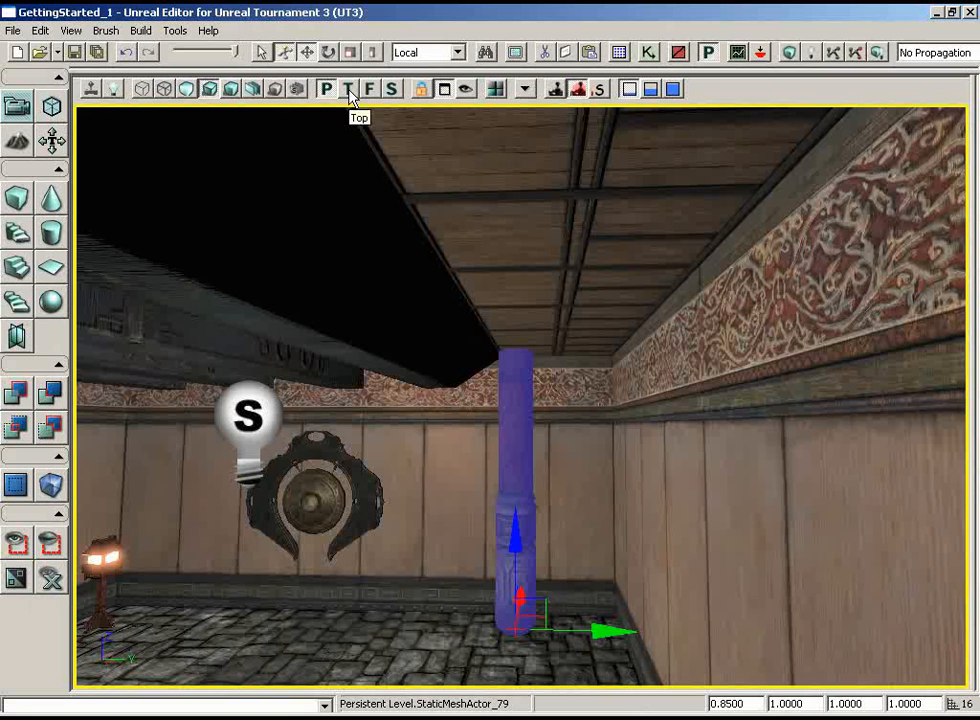
In the wireframe Top view, move the pillar along Y into the second room's far corner and duplicate it along X to the opposite corner
click(349, 90)
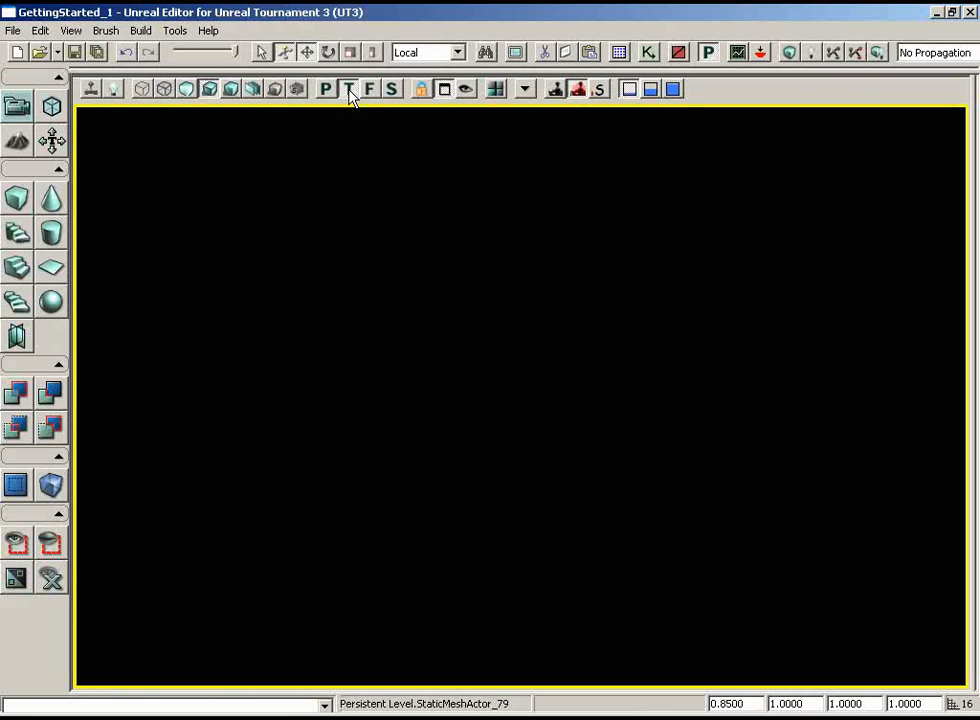
click(142, 89)
drag(548, 282, 495, 302)
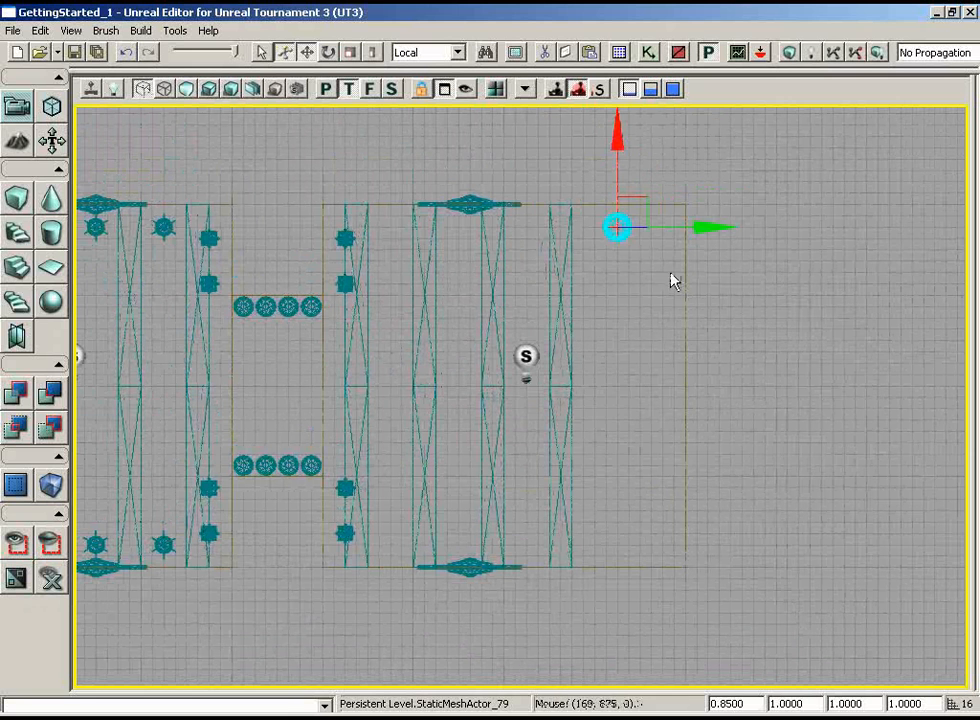
drag(706, 226, 732, 224)
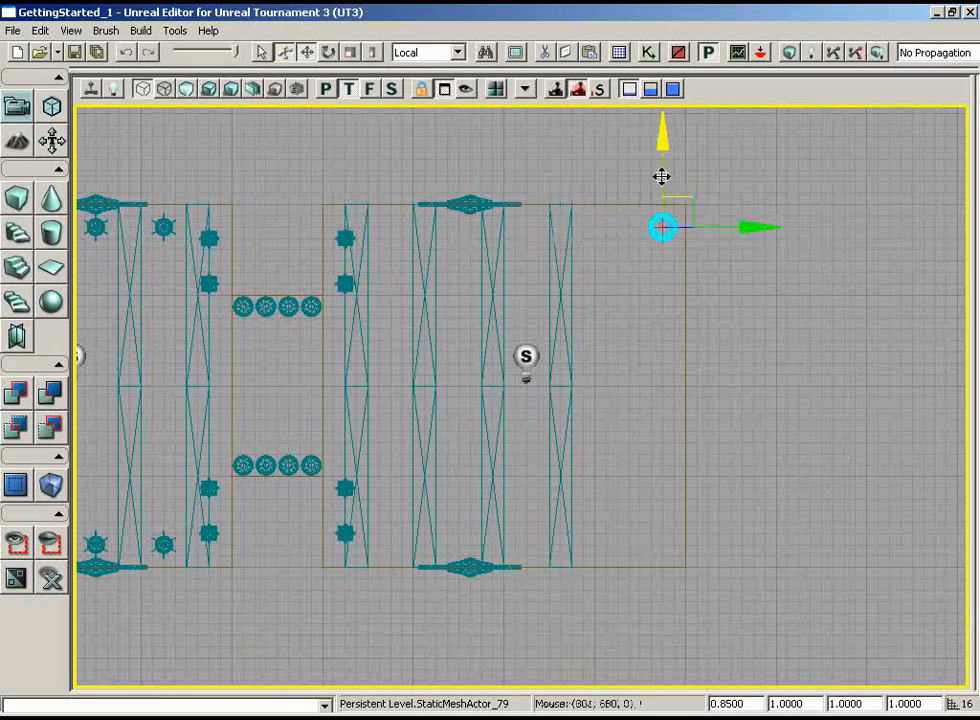
drag(661, 136, 660, 145)
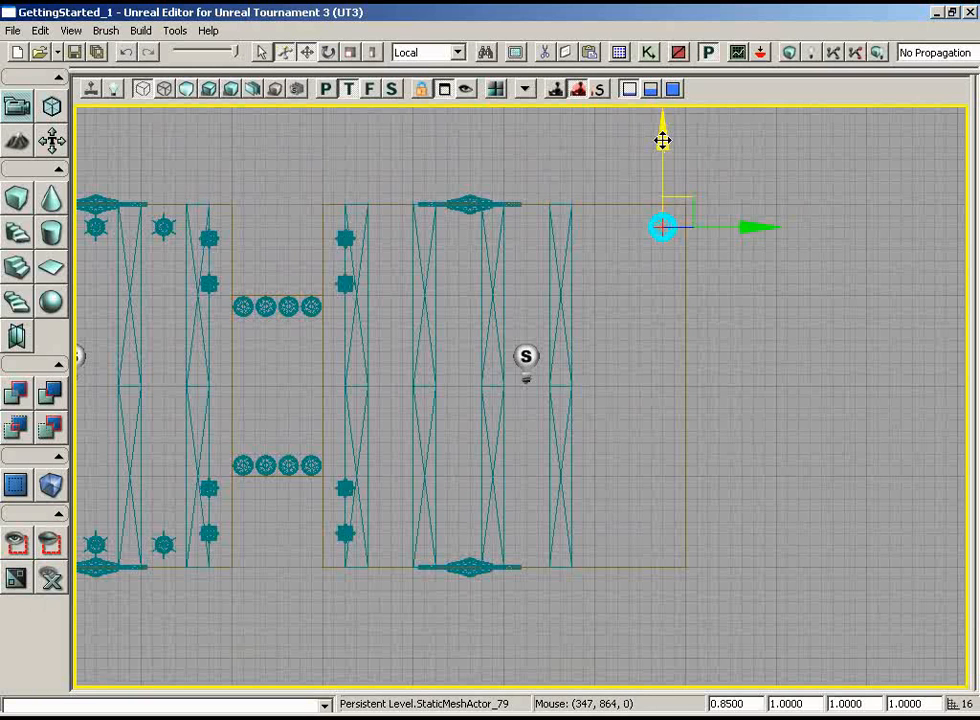
drag(661, 136, 659, 376)
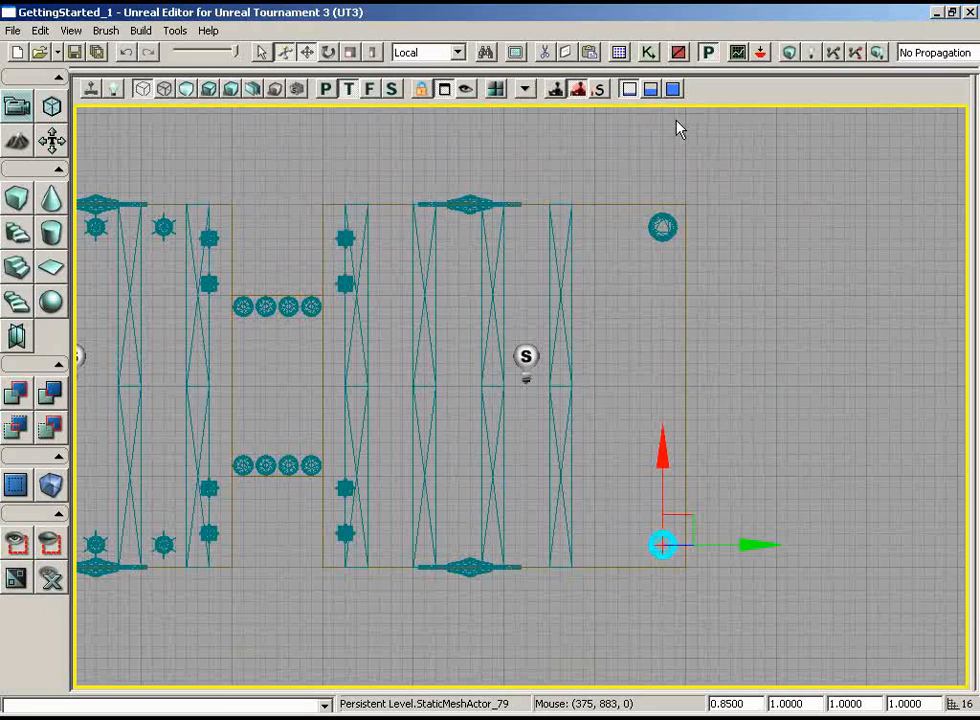
Select both corner pillars and duplicate the pair along Y to the gap between the second room's two middle beam rows
ctrl+click(663, 229)
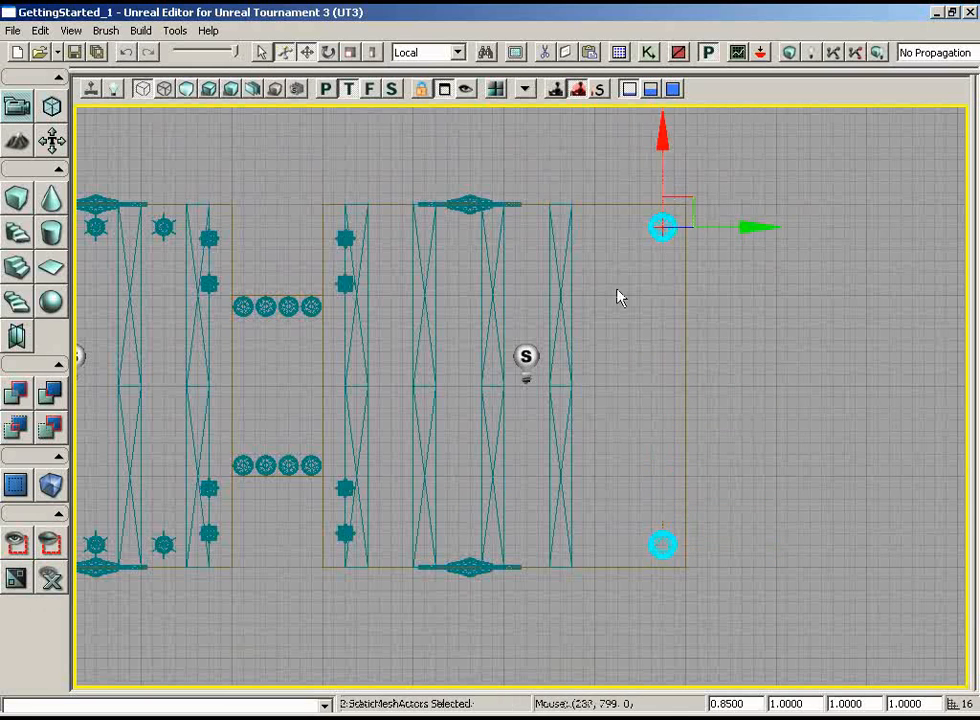
drag(650, 341, 372, 343)
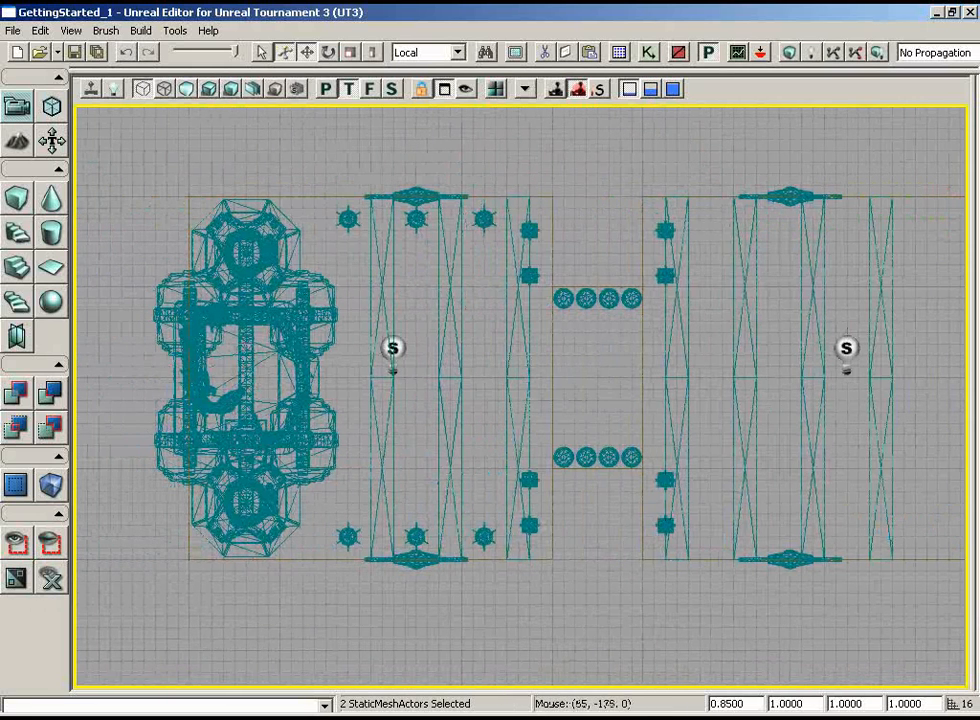
drag(490, 300, 895, 280)
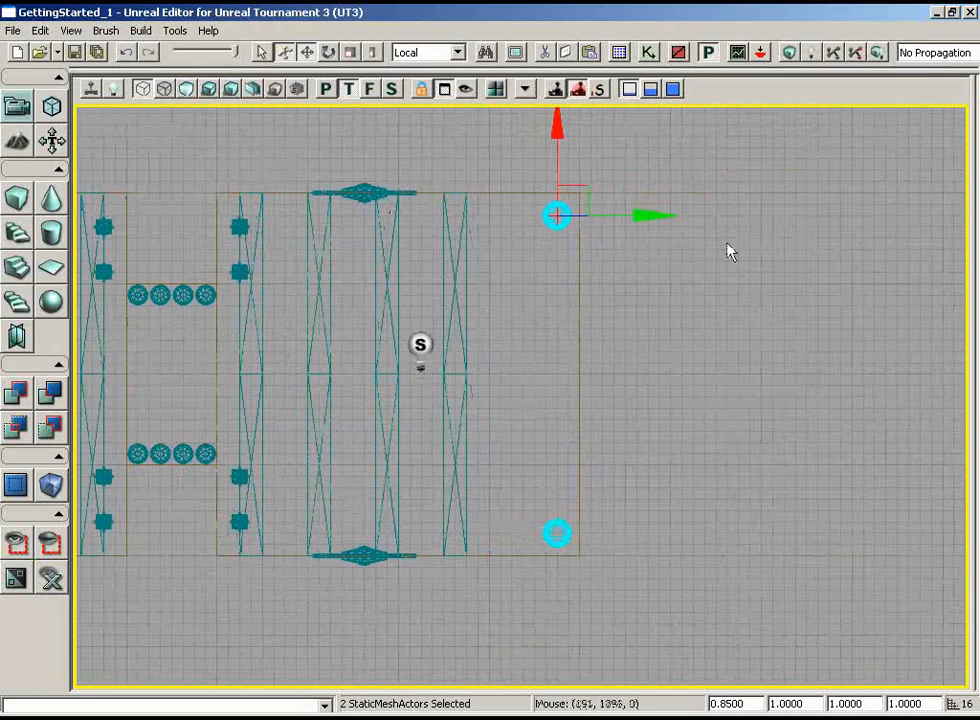
click(651, 215)
alt+drag(651, 215, 468, 212)
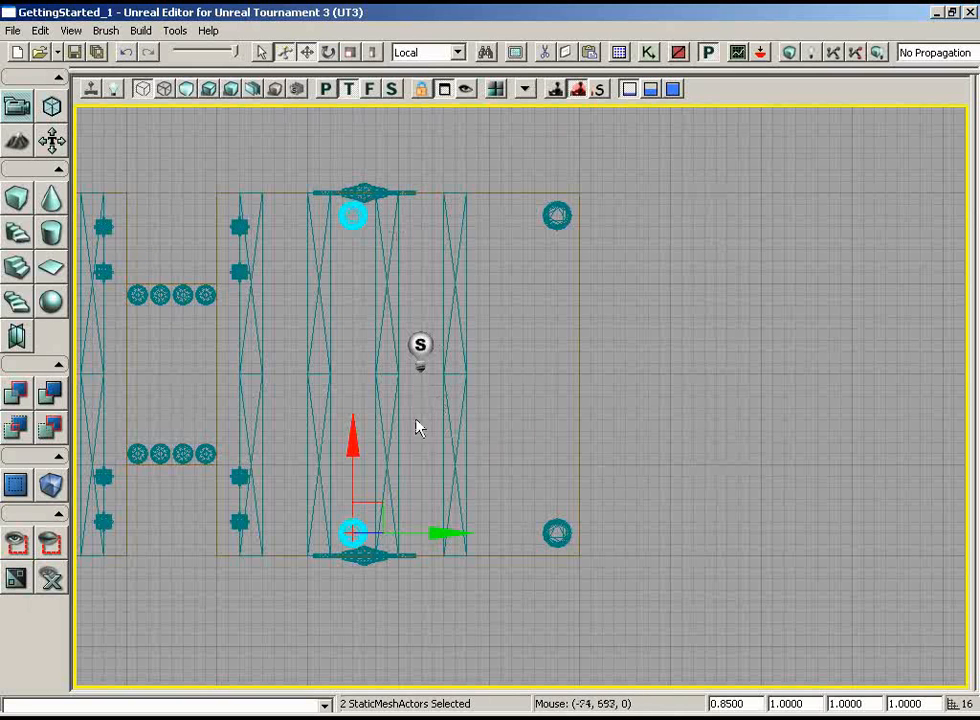
Duplicate the pillar pair along Y by one beam spacing toward the passage, into the neighbouring gap between beams
mouse_move(432, 528)
mouse_down()
mouse_move(385, 529)
mouse_move(431, 530)
mouse_up()
key(super)
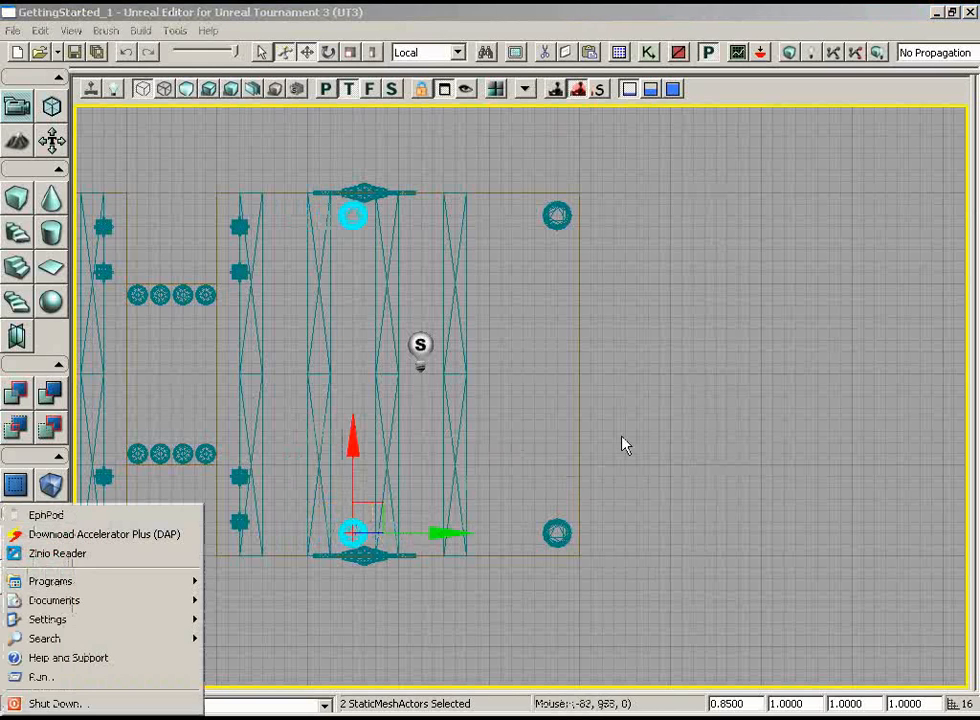
mouse_move(623, 442)
mouse_down()
mouse_move(621, 457)
mouse_move(619, 434)
mouse_up()
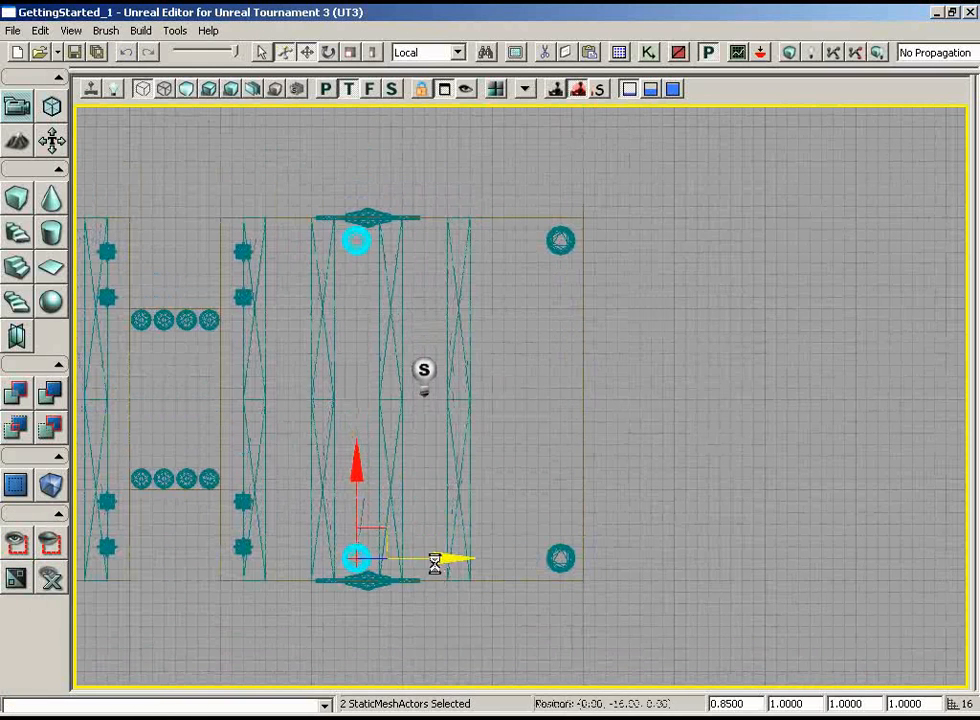
drag(436, 559, 384, 560)
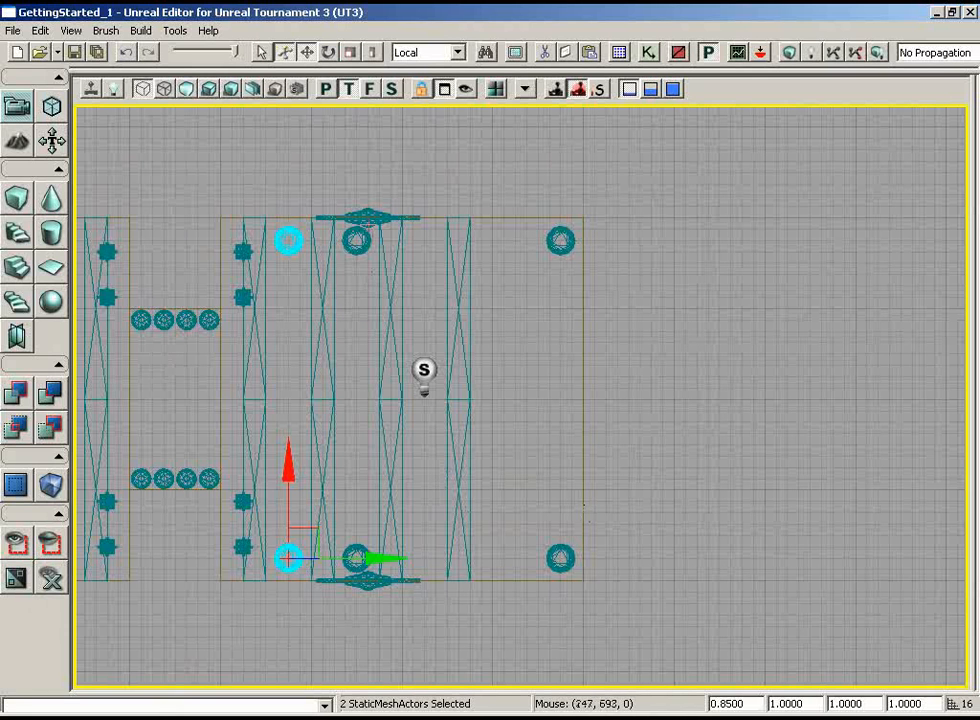
Select both of the second room's gongs with their frames and move them along Y to line up with the last beam row
click(368, 217)
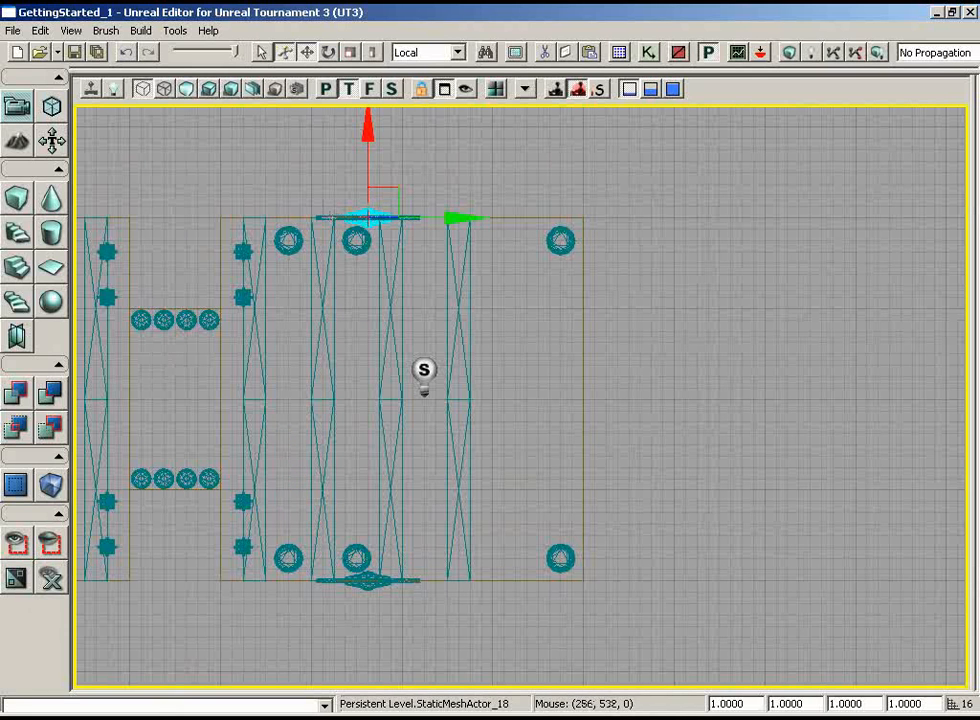
ctrl+click(406, 513)
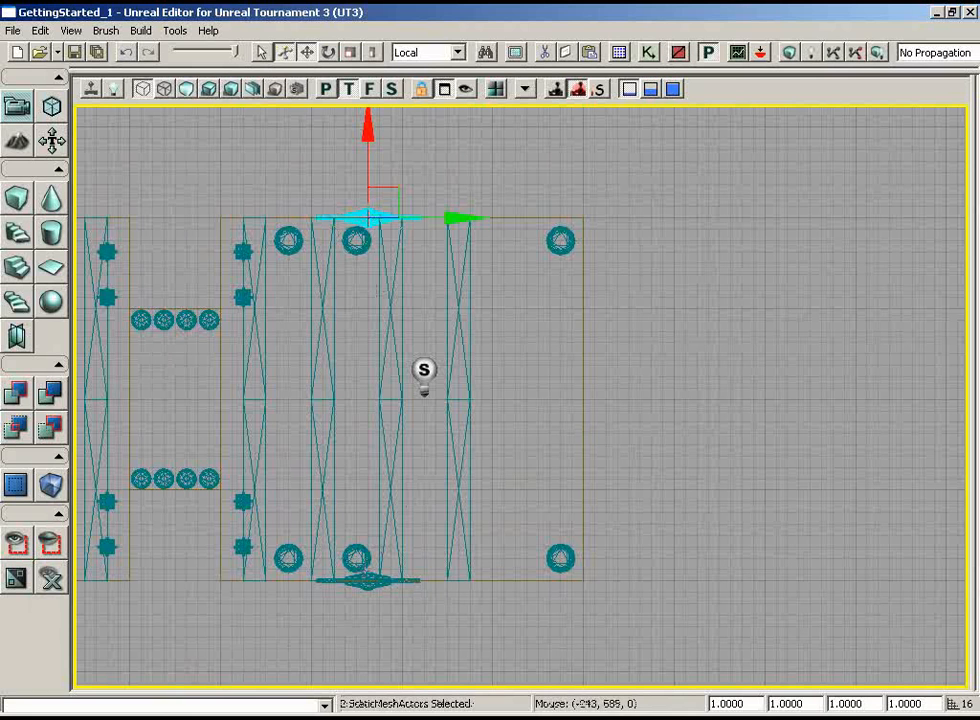
ctrl+click(368, 580)
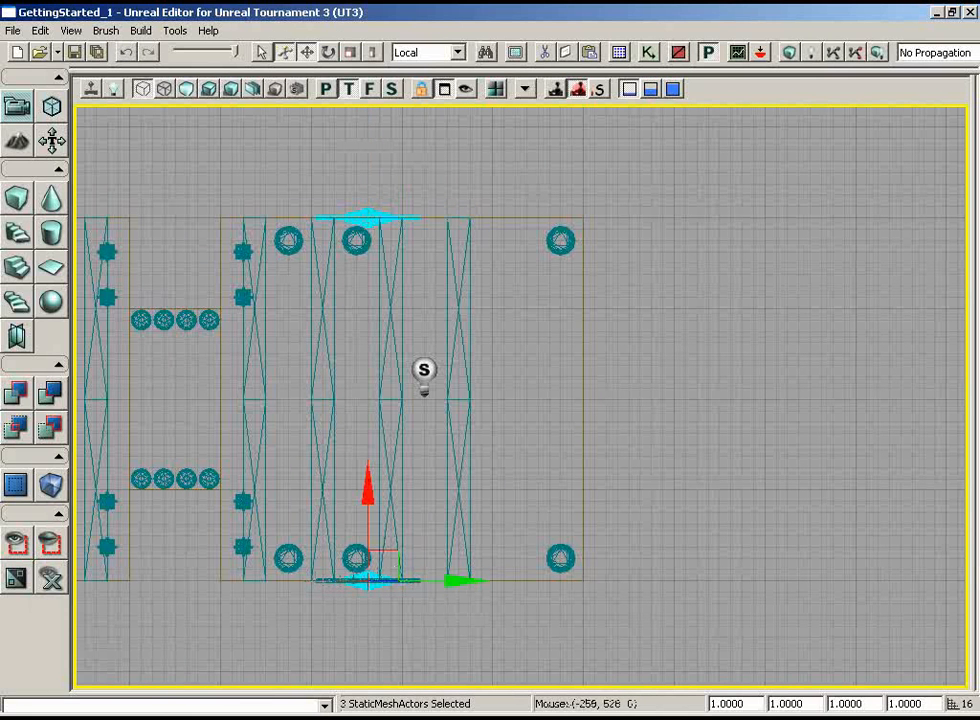
ctrl+click(345, 576)
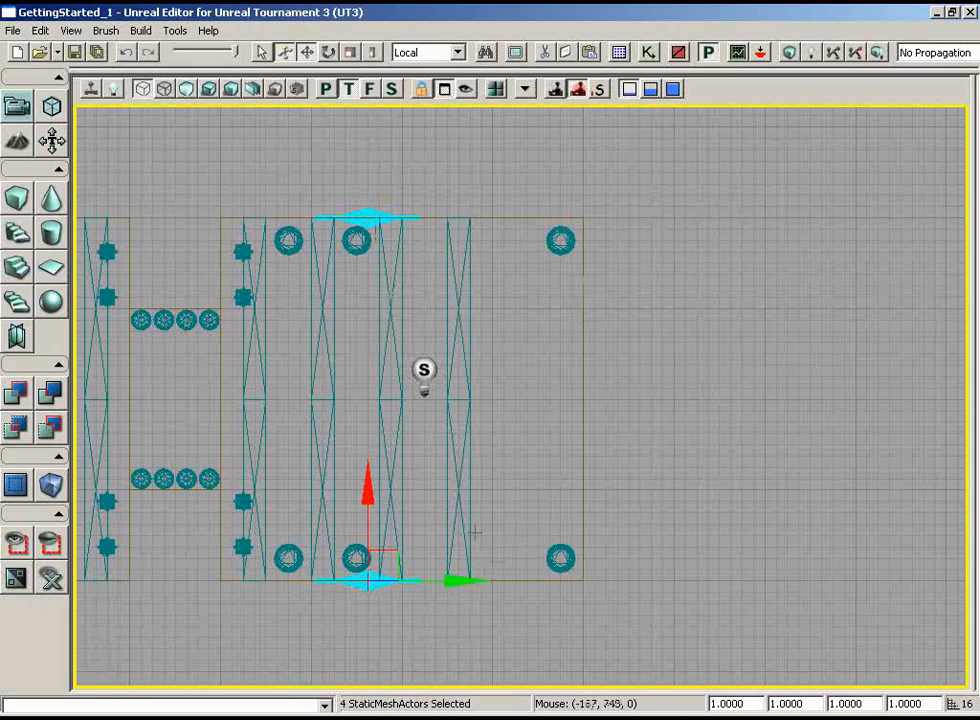
drag(455, 580, 514, 582)
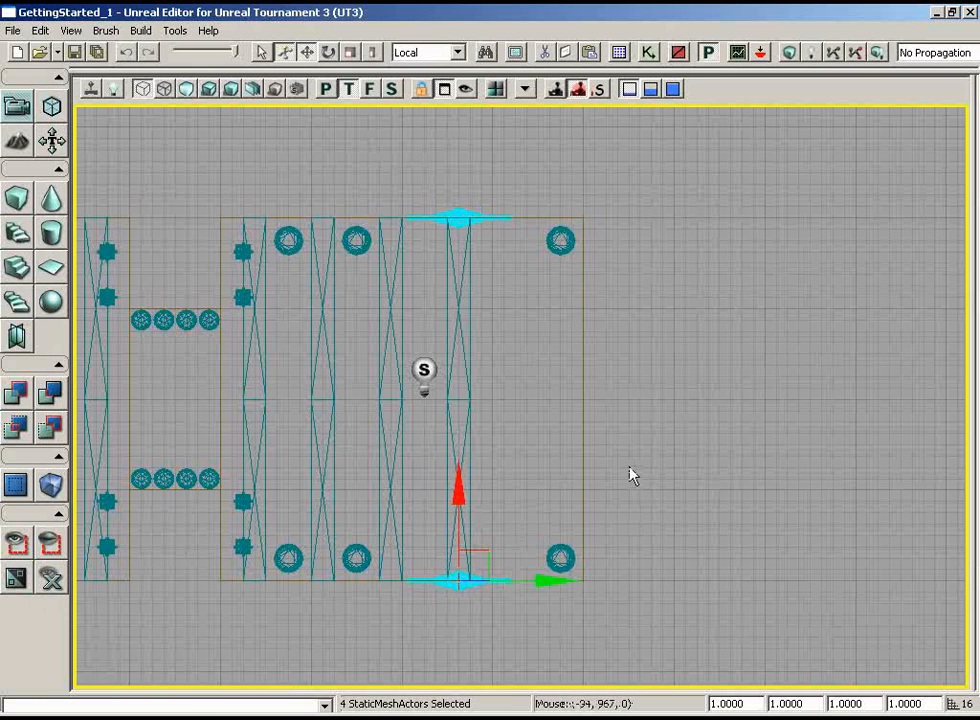
Examine the pillars and repositioned gongs in the second room in the lit perspective view
click(325, 89)
drag(607, 568, 500, 690)
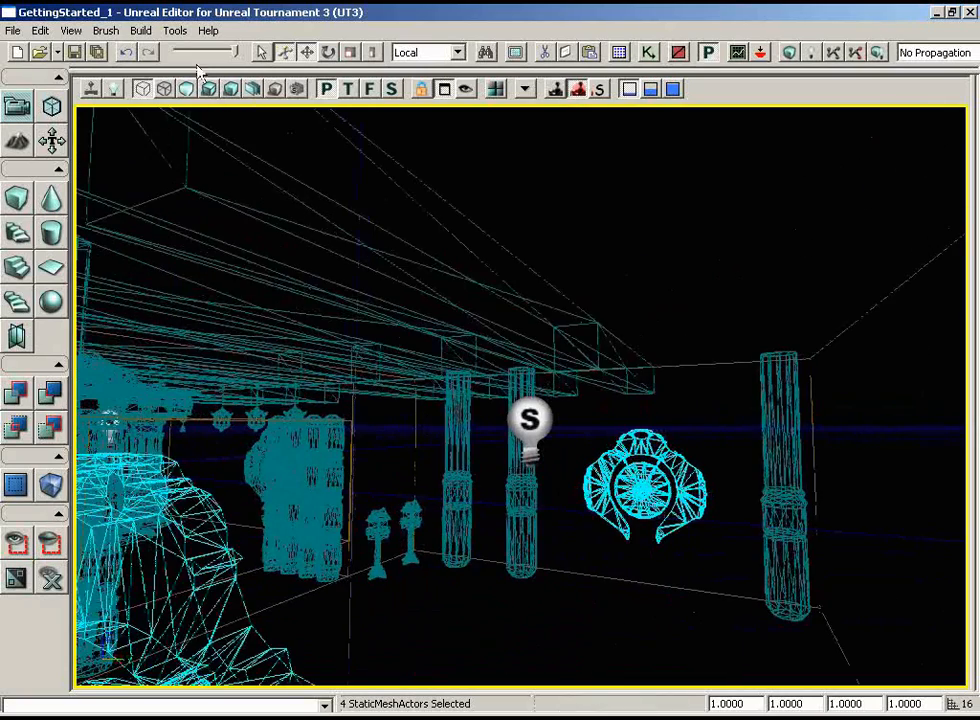
click(210, 89)
mouse_move(610, 320)
mouse_down()
mouse_move(600, 316)
mouse_move(547, 136)
mouse_up()
right_drag(547, 136, 532, 170)
drag(532, 170, 932, 228)
drag(732, 521, 753, 484)
drag(626, 618, 560, 577)
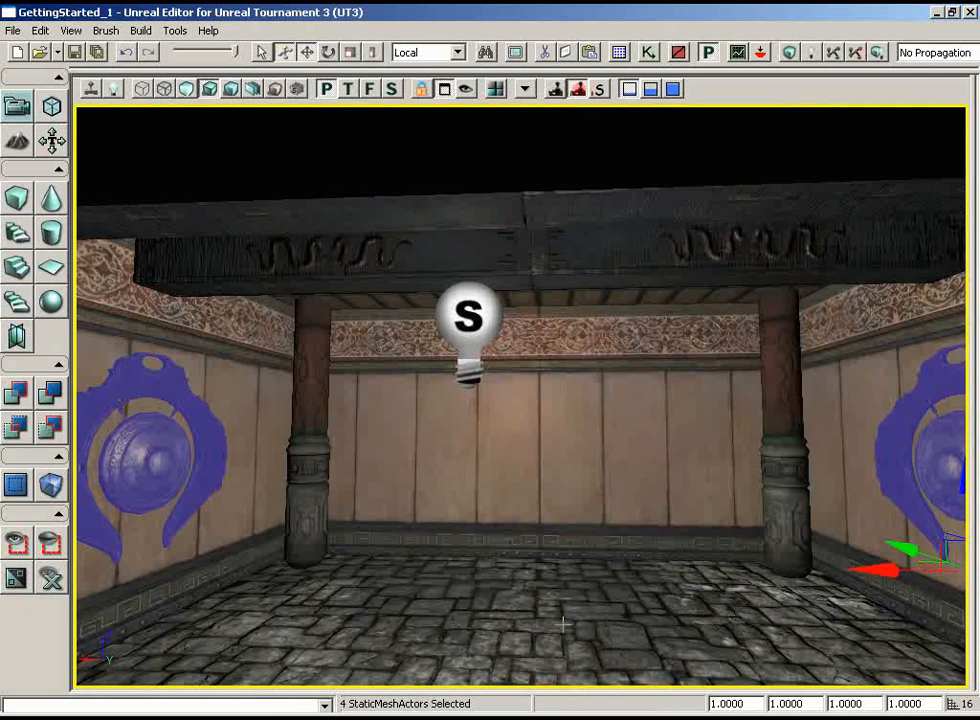
Select the S_ASC_Deco_Sm_Plinth01 static mesh from the ASC_Deco_Statue package in the Generic Browser
click(619, 53)
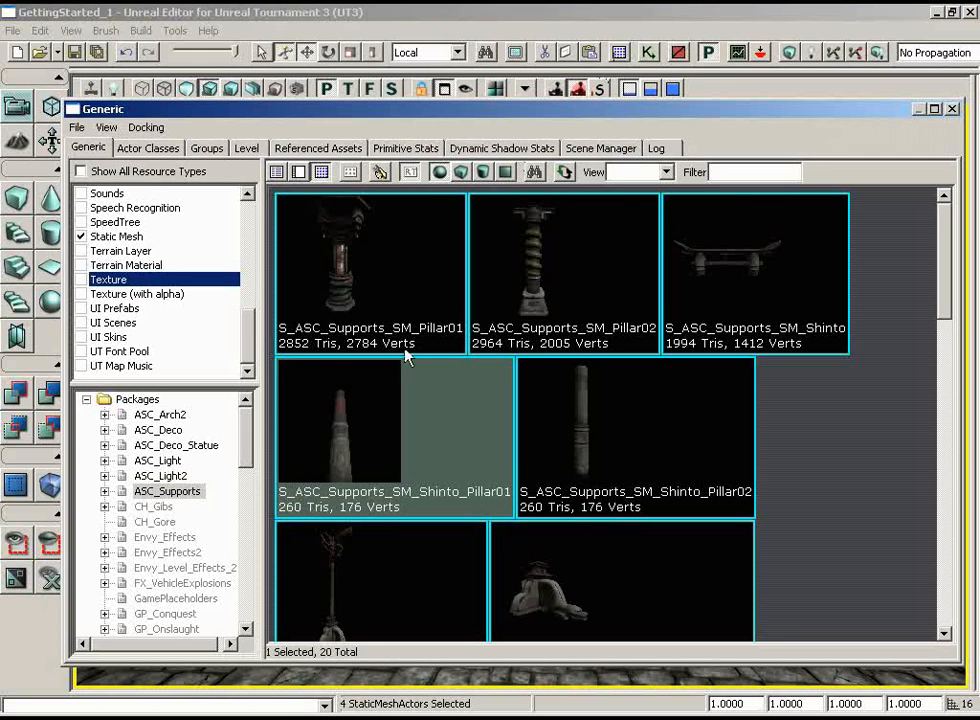
click(198, 446)
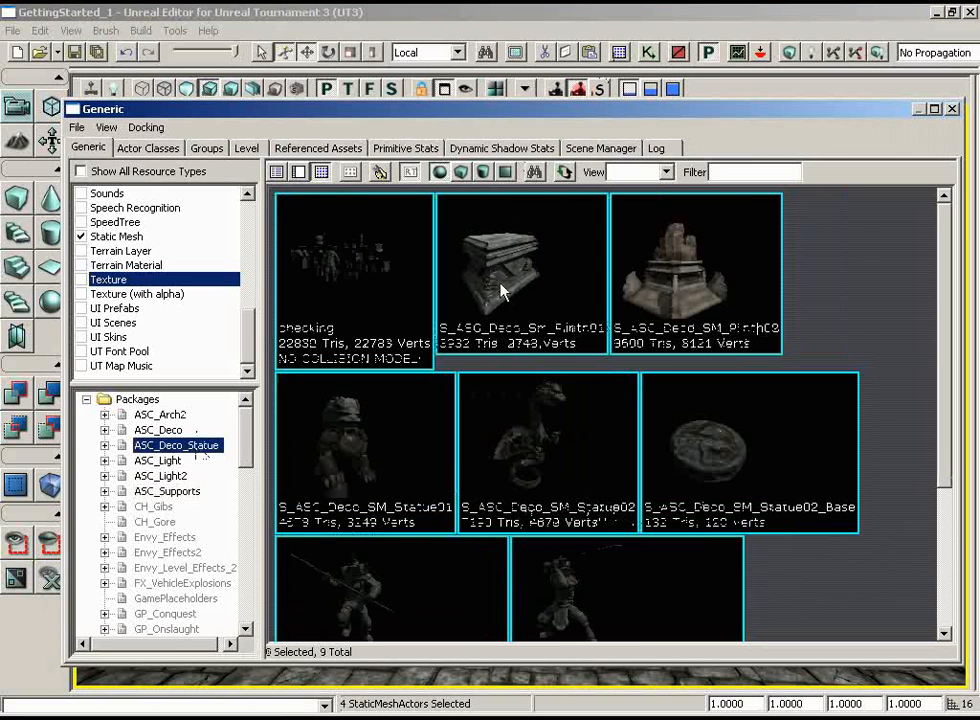
click(503, 290)
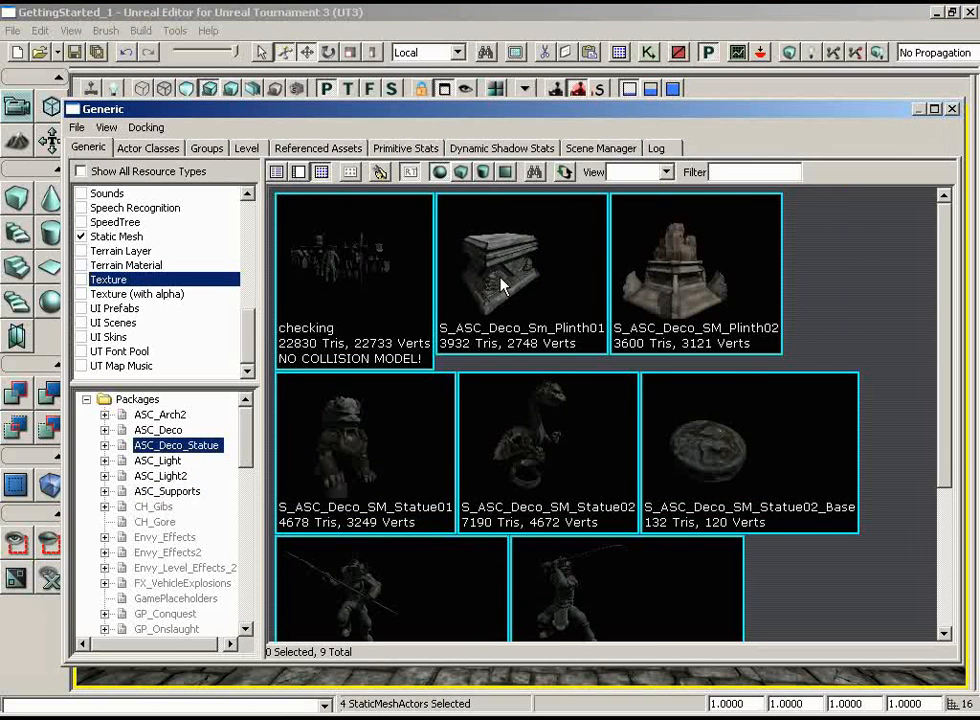
click(953, 110)
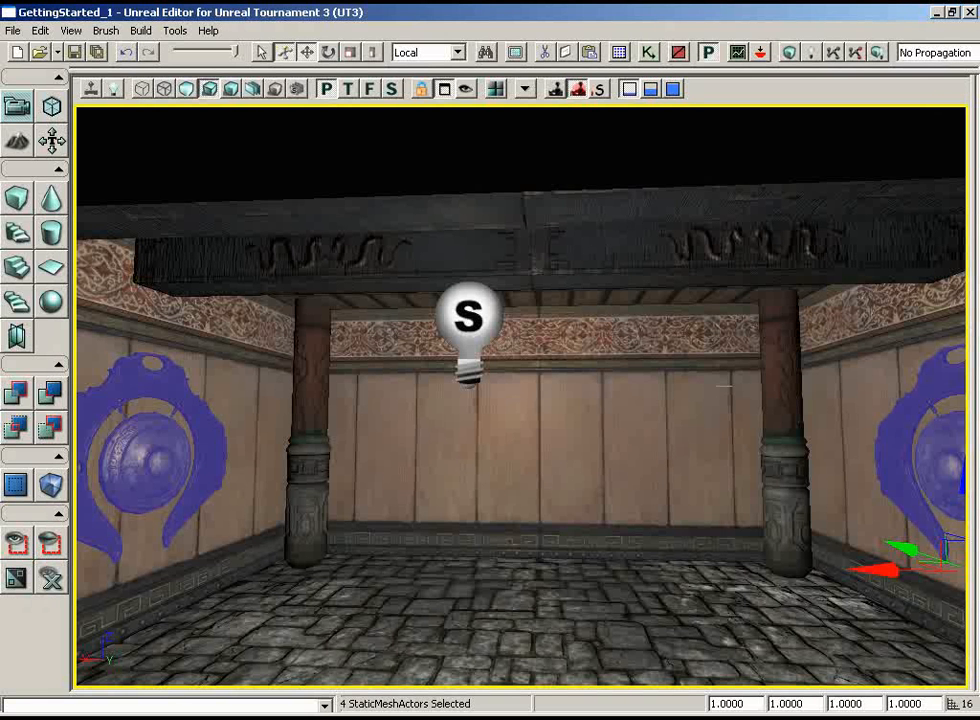
Add the plinth static mesh to the middle of the second room's floor and set its draw scale to 0.7
right_click(536, 577)
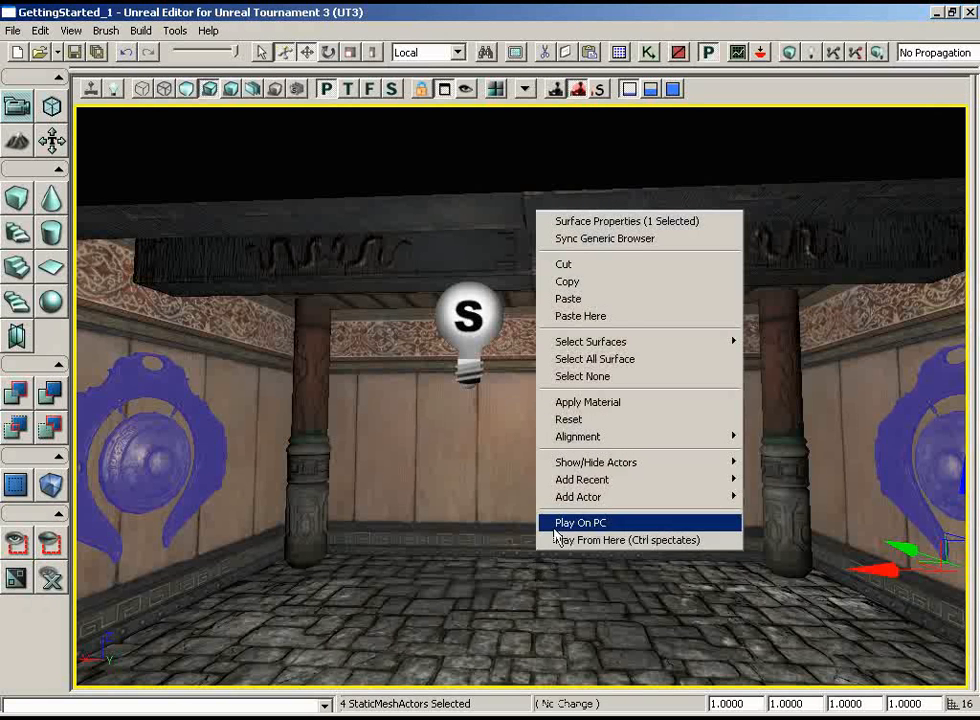
mouse_move(558, 497)
click(487, 500)
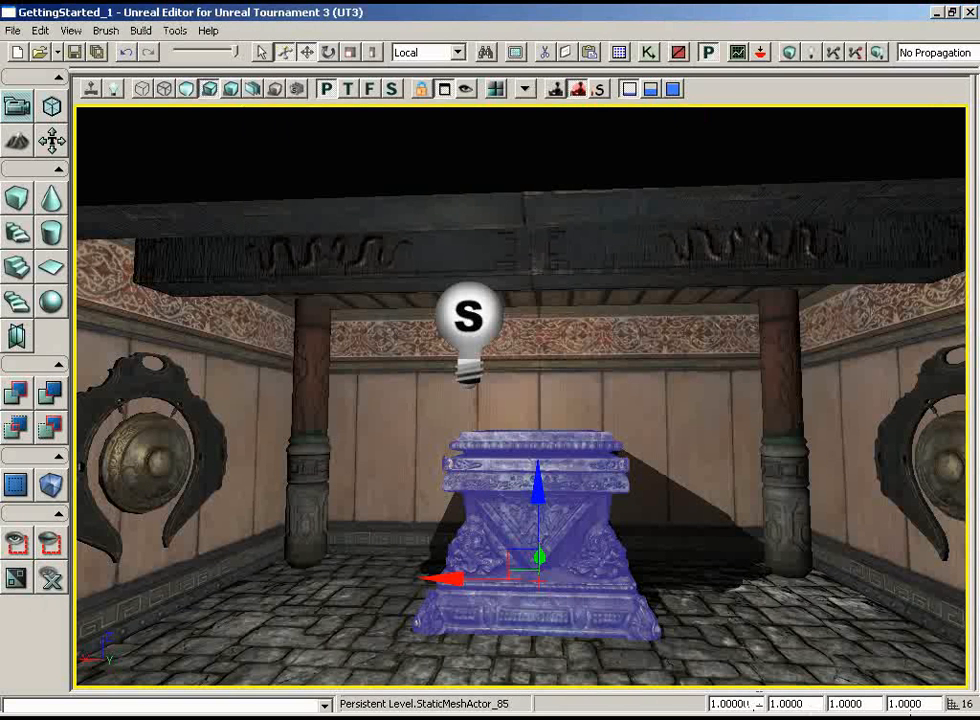
drag(752, 705, 638, 708)
text(0.7)
key(Return)
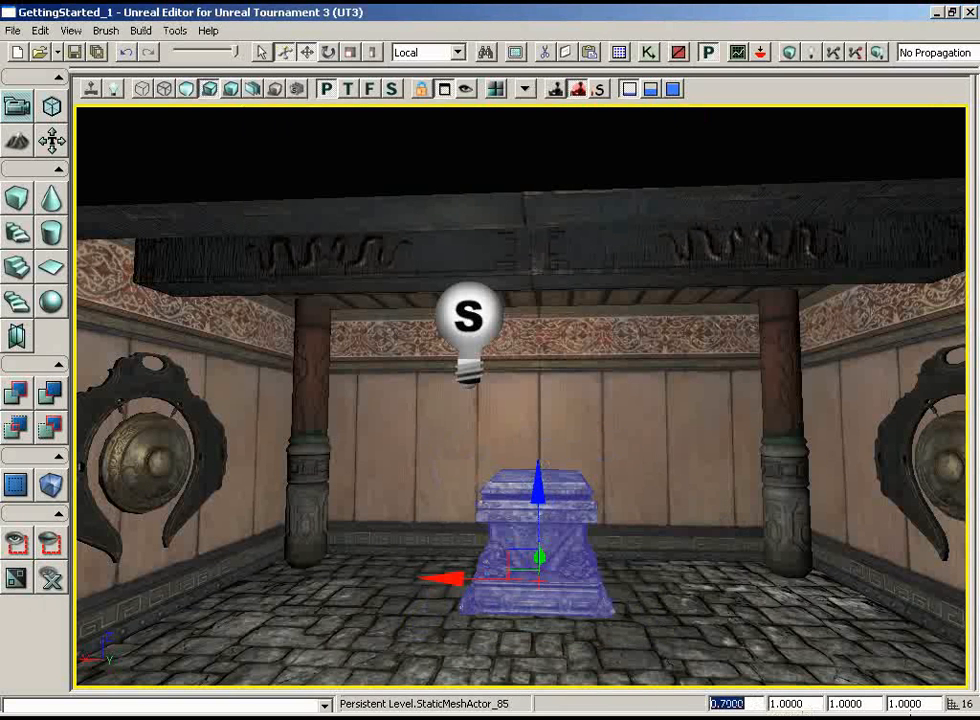
Reduce the plinth's overall draw scale to 0.6
drag(689, 590, 714, 490)
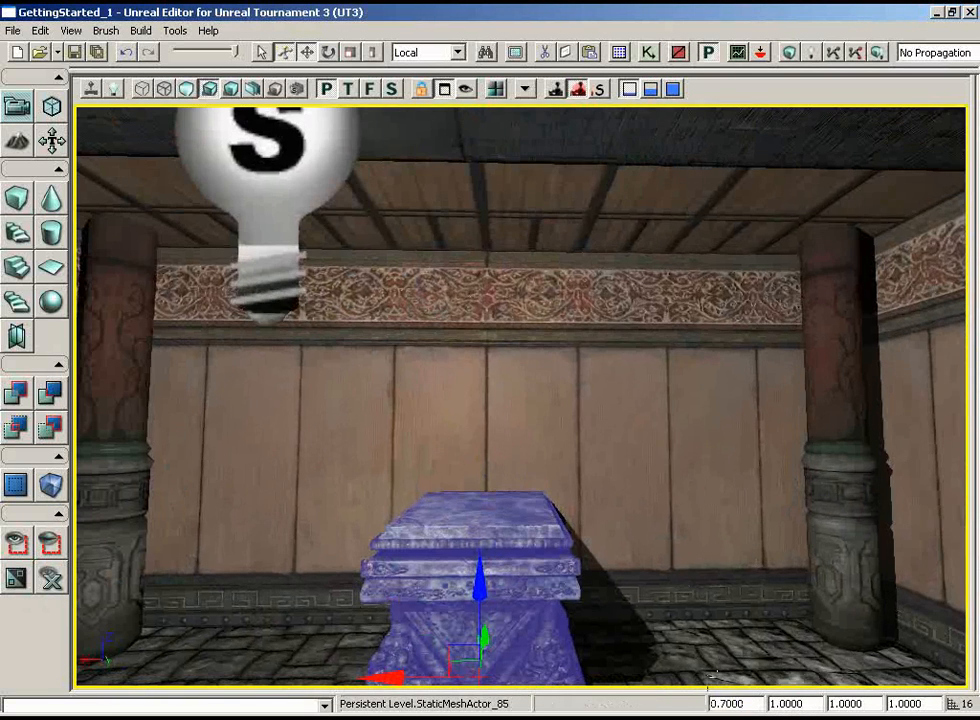
double_click(751, 703)
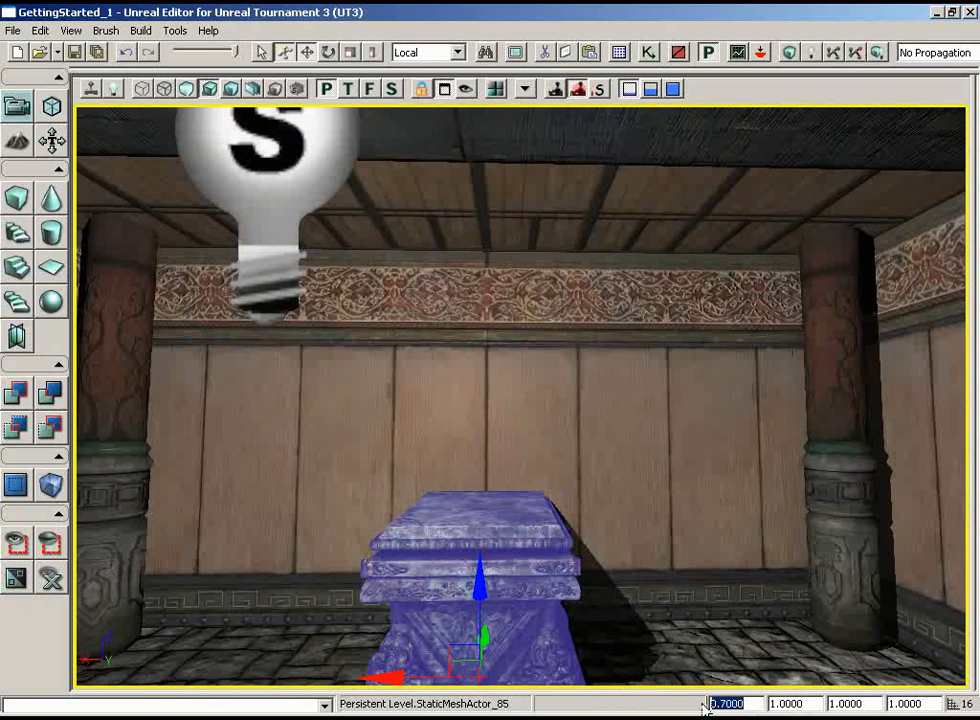
text(.6)
key(Return)
drag(713, 518, 666, 687)
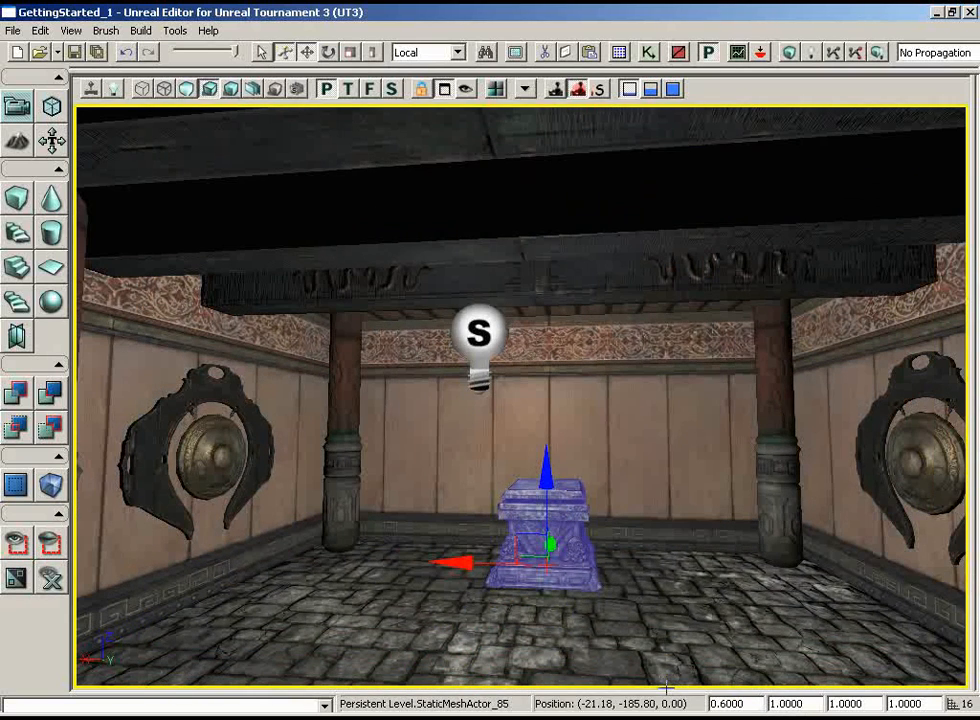
Check the plinth's position against the second room's end wall in the top wireframe view and the perspective view
click(348, 90)
click(142, 89)
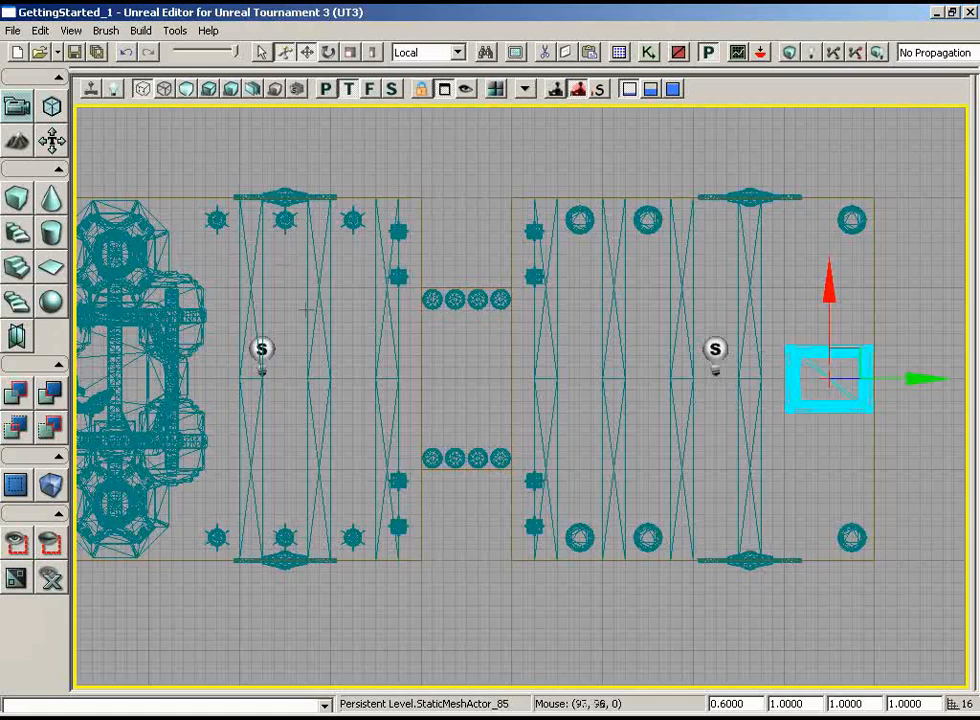
drag(307, 310, 684, 388)
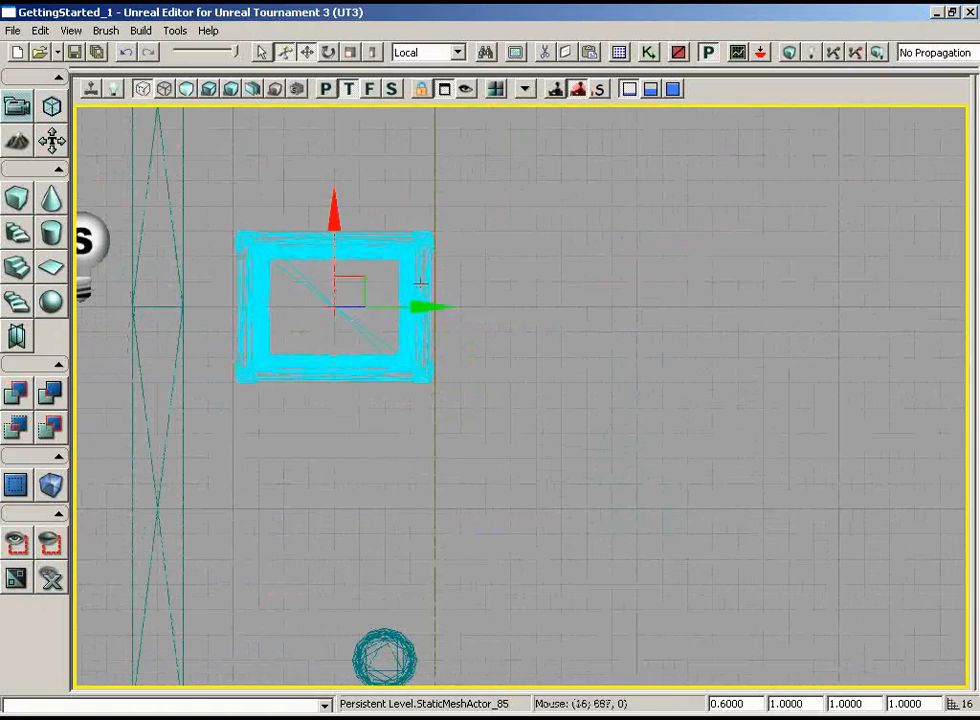
drag(649, 324, 567, 185)
click(325, 90)
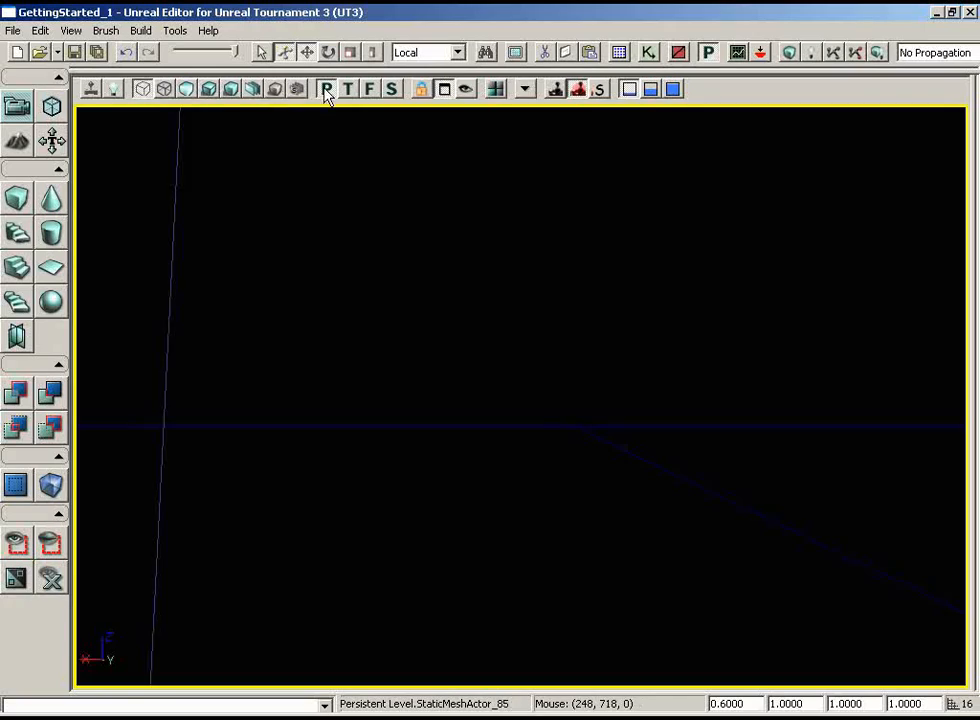
drag(292, 200, 124, 155)
right_drag(292, 345, 309, 380)
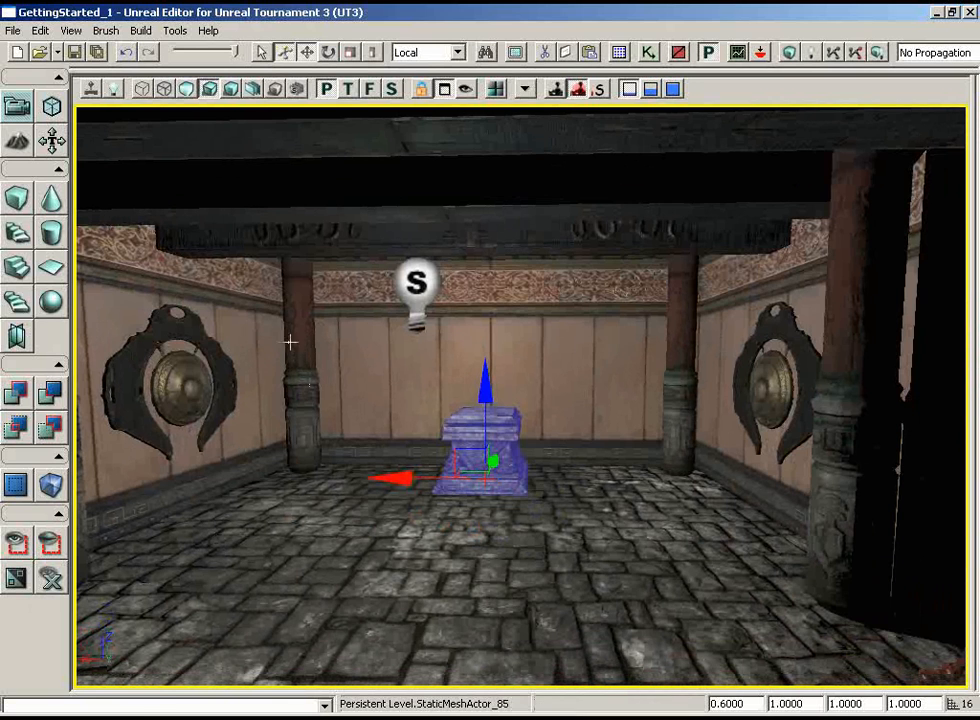
Select the S_ASC_Deco_SM_Statue01 static mesh in the Generic Browser and add it to the floor between the plinth and the corner pillar
click(619, 52)
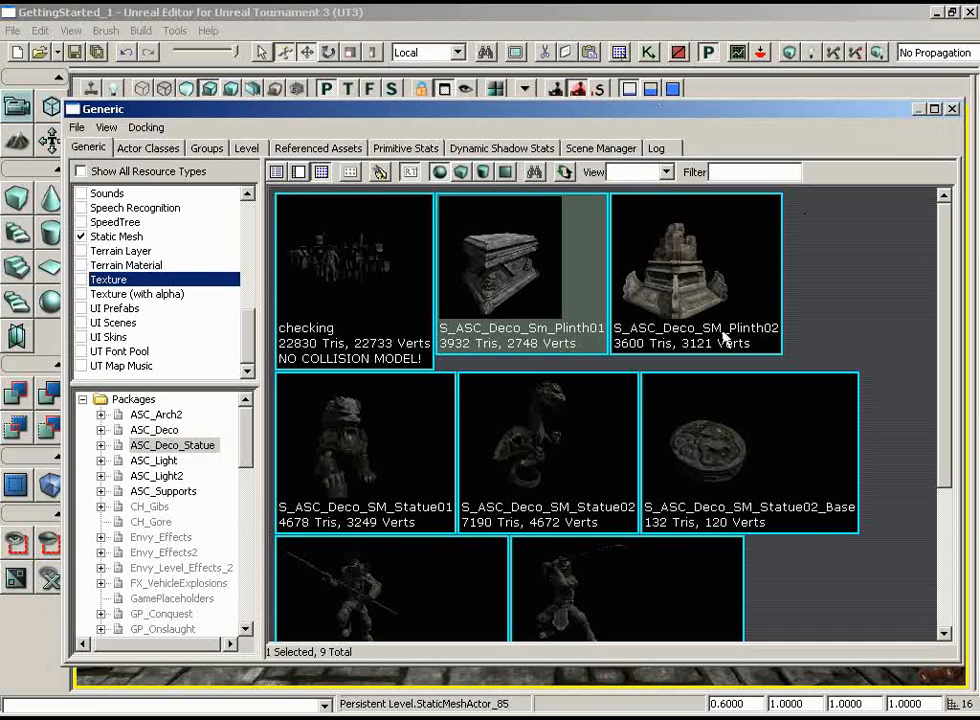
click(355, 448)
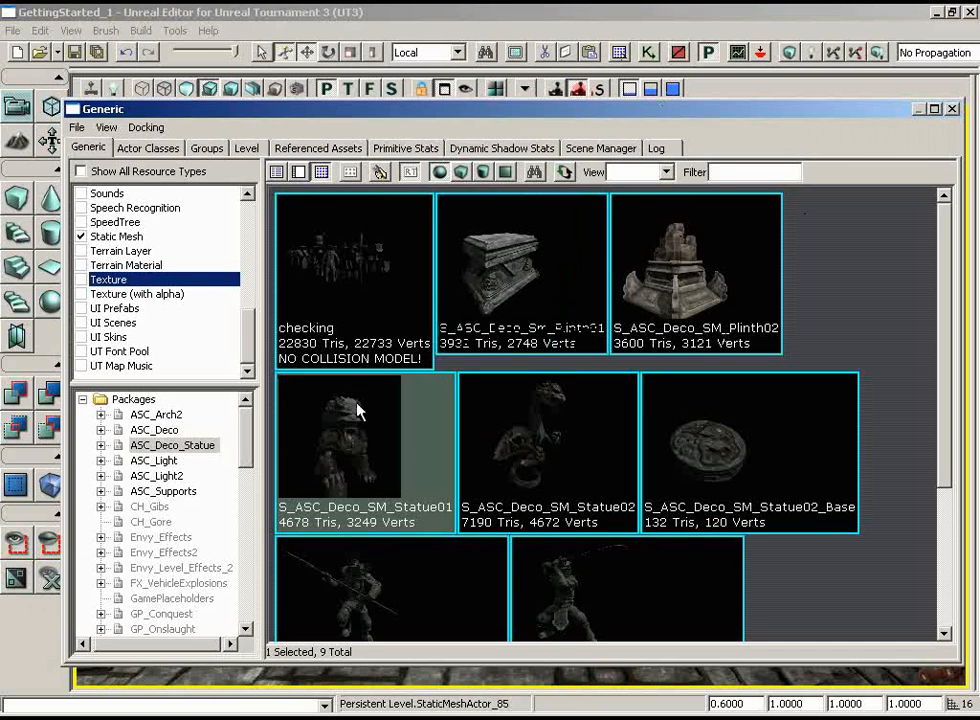
click(952, 108)
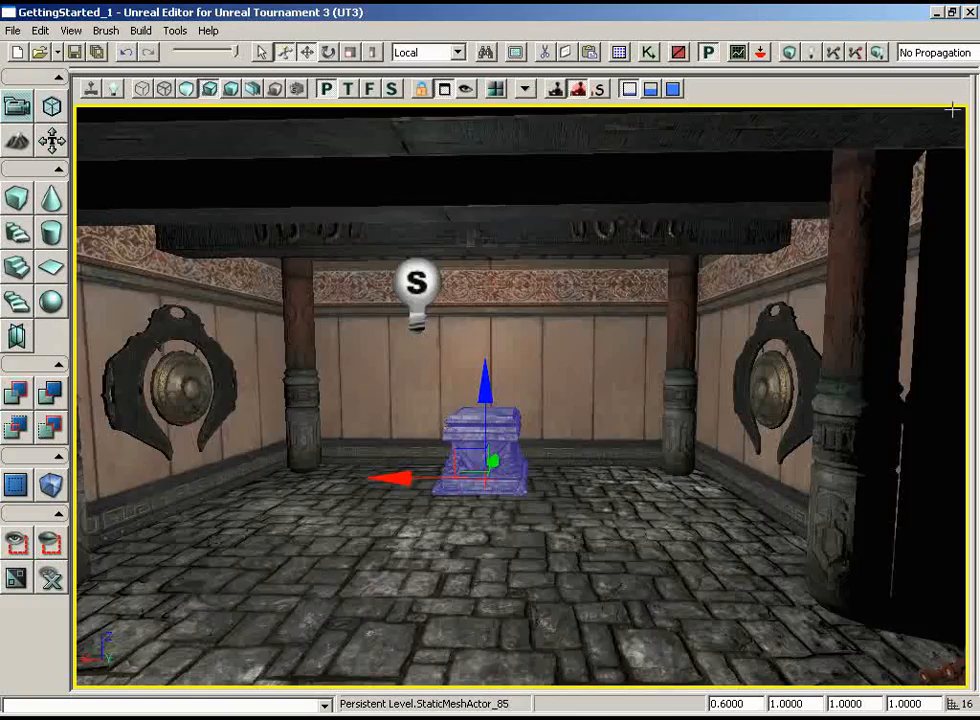
drag(646, 447, 613, 497)
right_drag(613, 497, 592, 460)
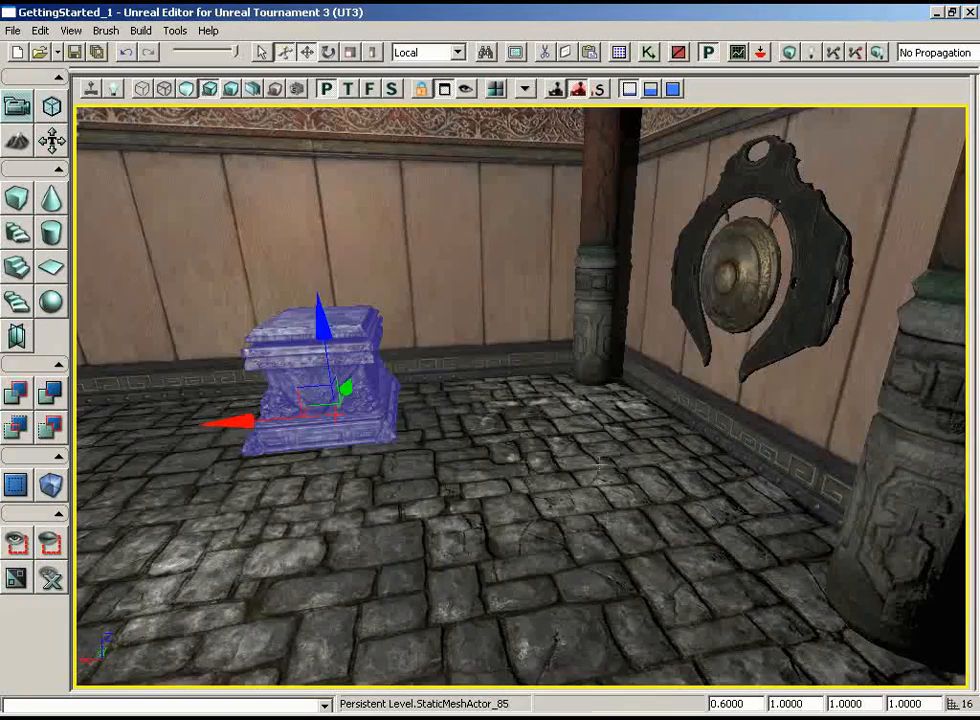
drag(592, 460, 567, 424)
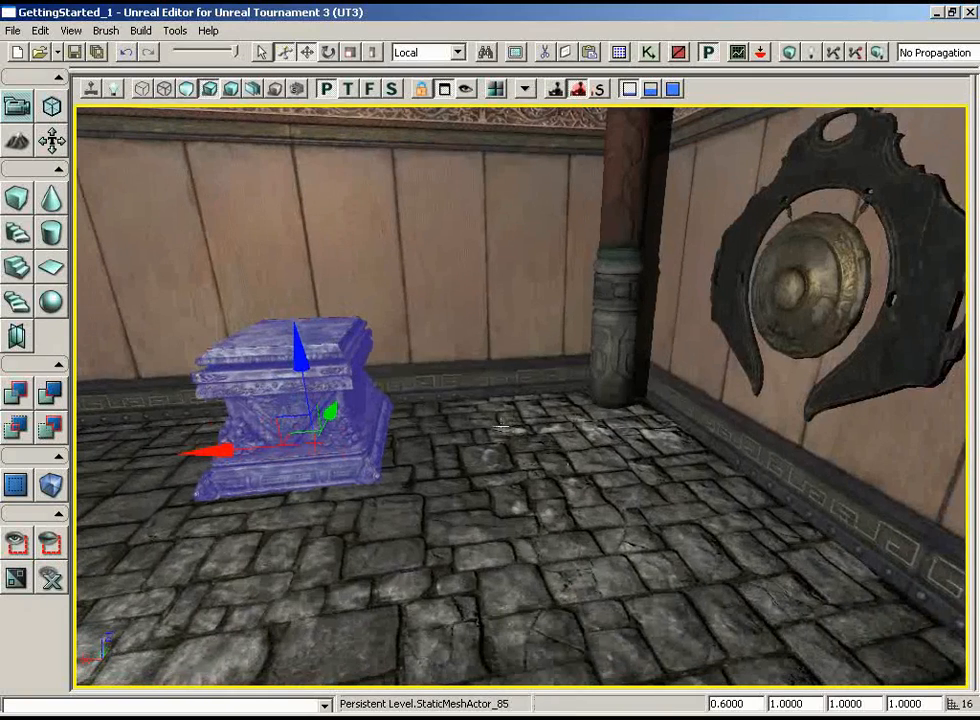
right_click(500, 430)
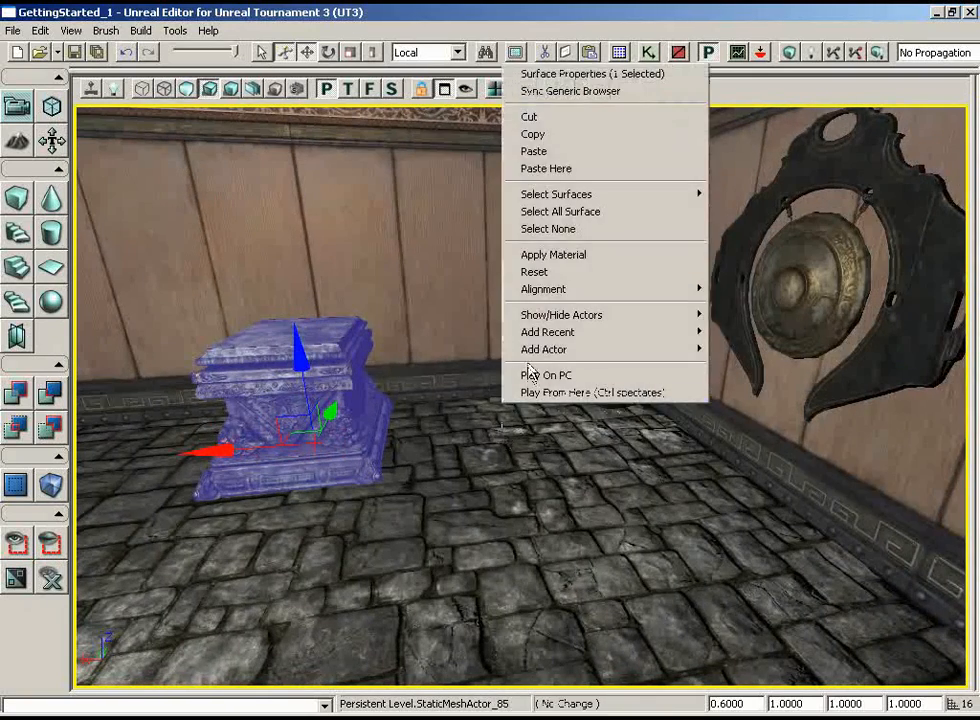
mouse_move(530, 349)
click(420, 349)
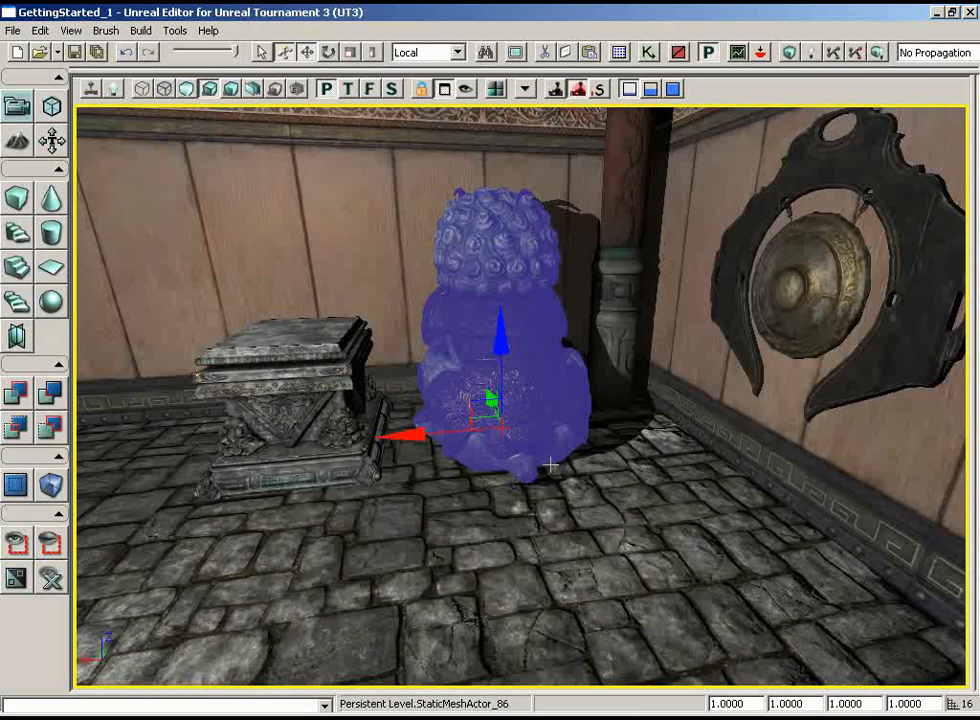
Rotate the lion statue about its vertical axis to face into the room and set its draw scale to 0.85
key(space)
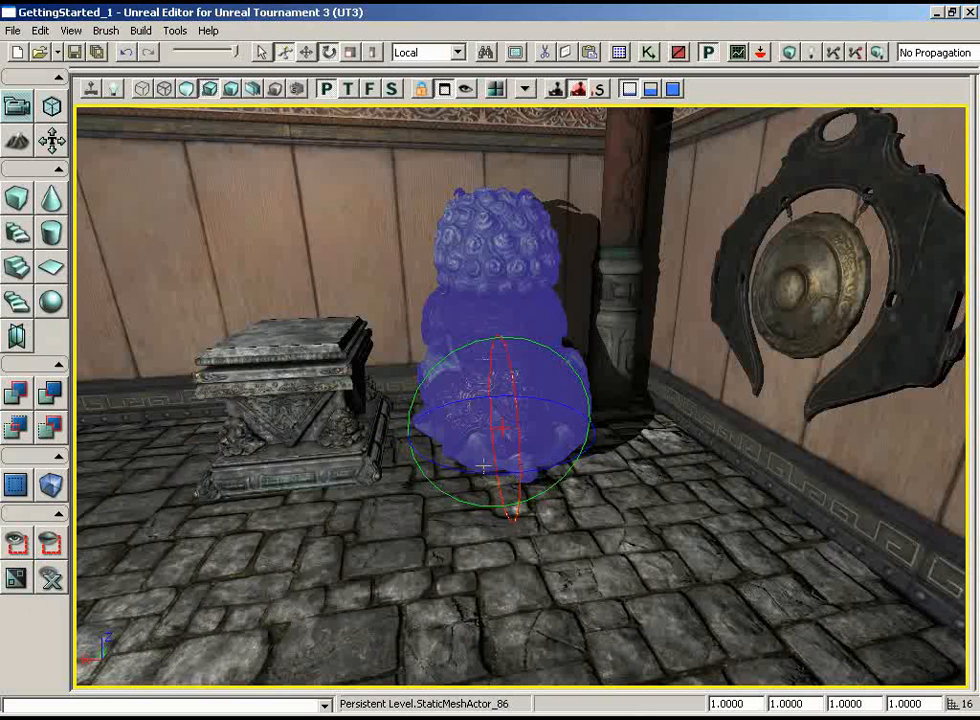
drag(448, 466, 967, 455)
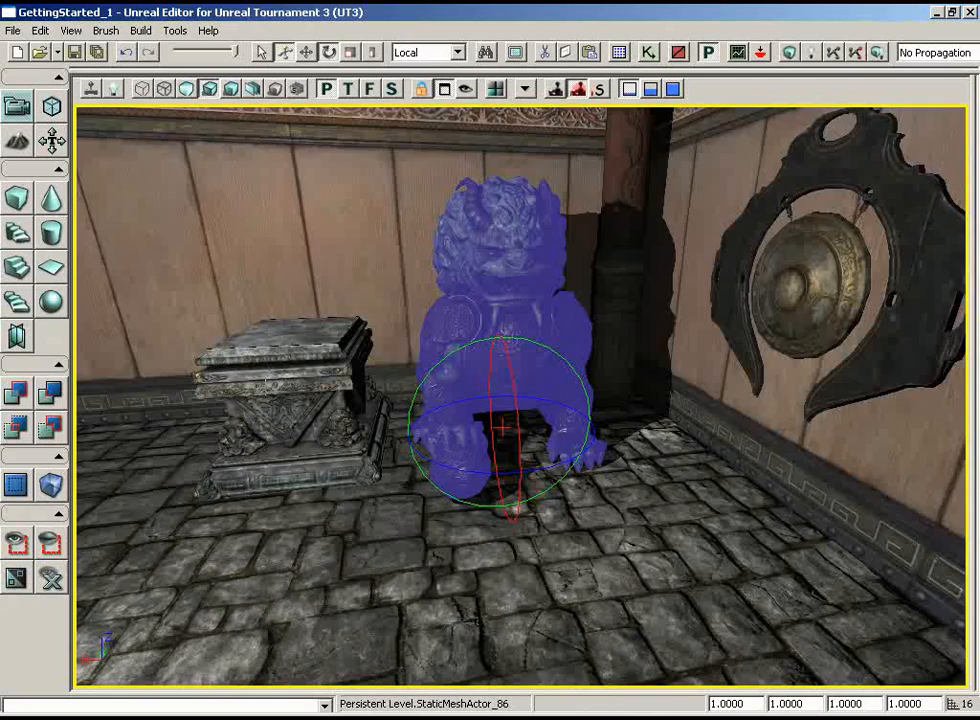
drag(298, 331, 241, 387)
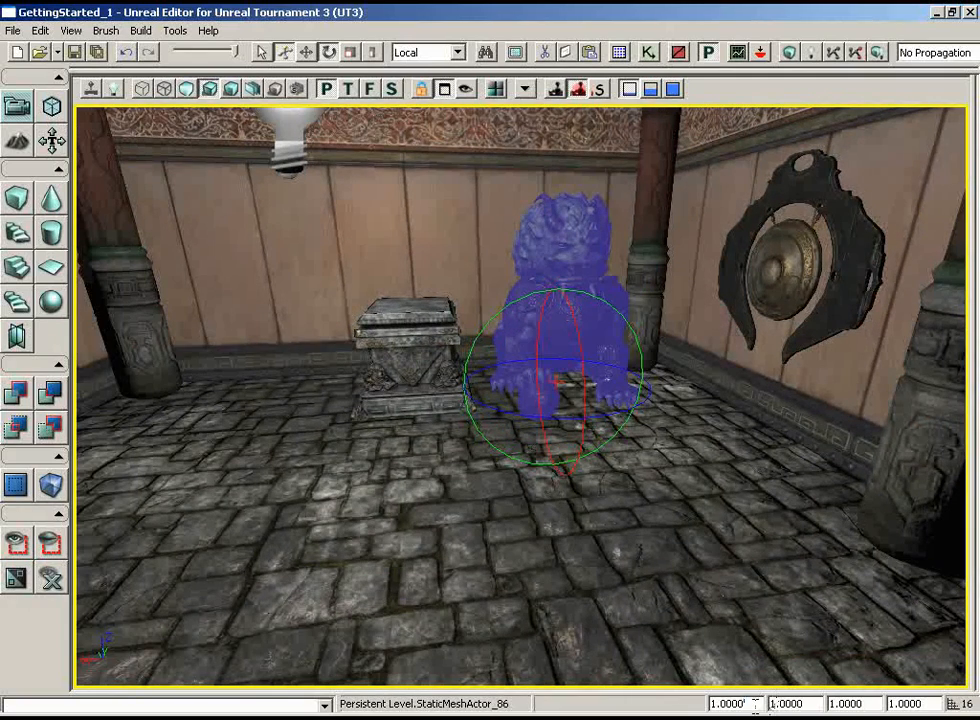
drag(749, 704, 680, 711)
text(0.8)
key(Return)
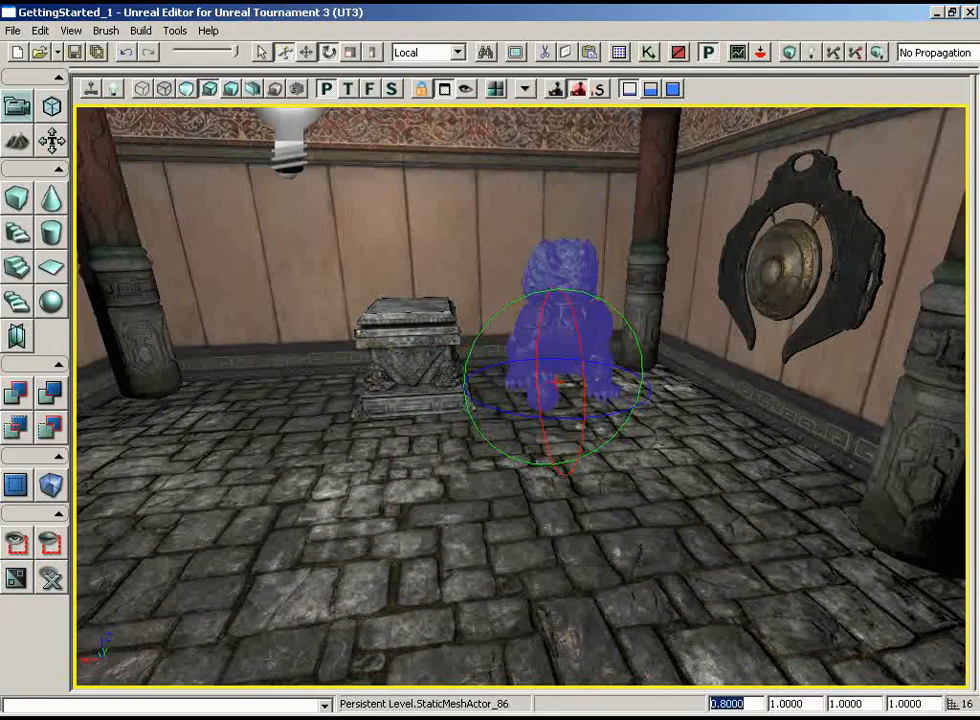
text(.85)
key(Return)
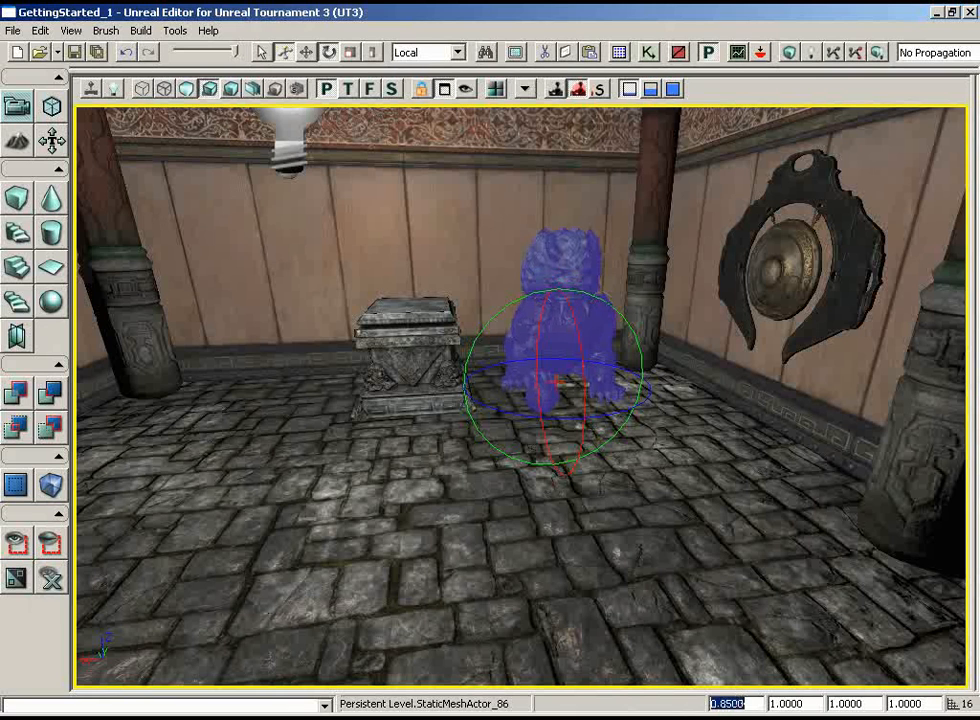
Move the lion statue back along Y towards the end wall in the top wireframe view and inspect it in lit perspective
click(348, 88)
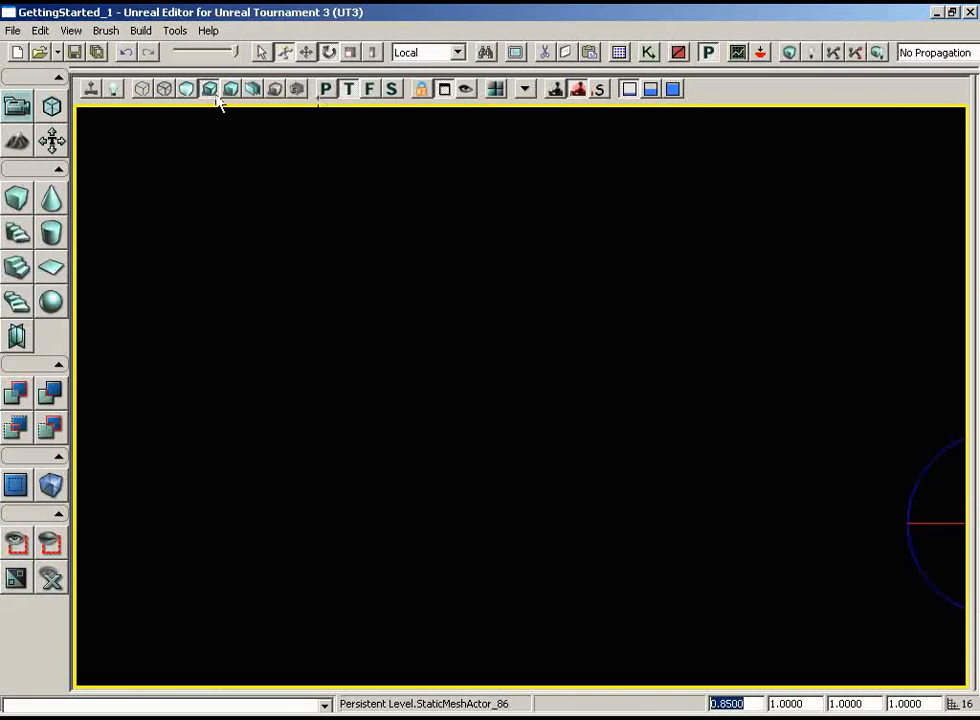
click(142, 88)
drag(422, 333, 969, 357)
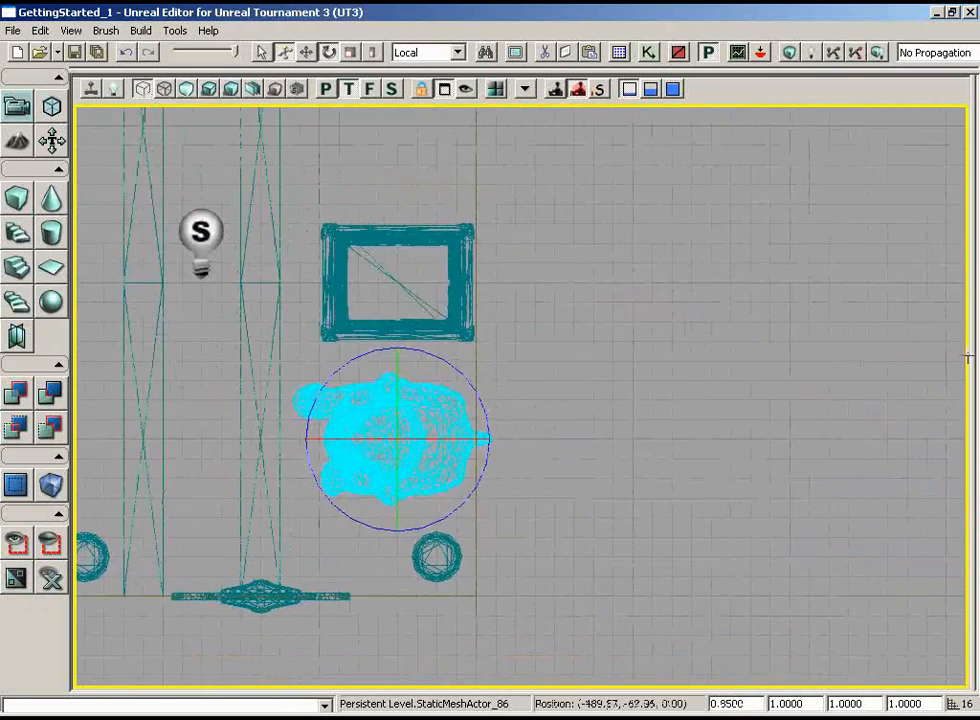
scroll(368, 368, up, 3)
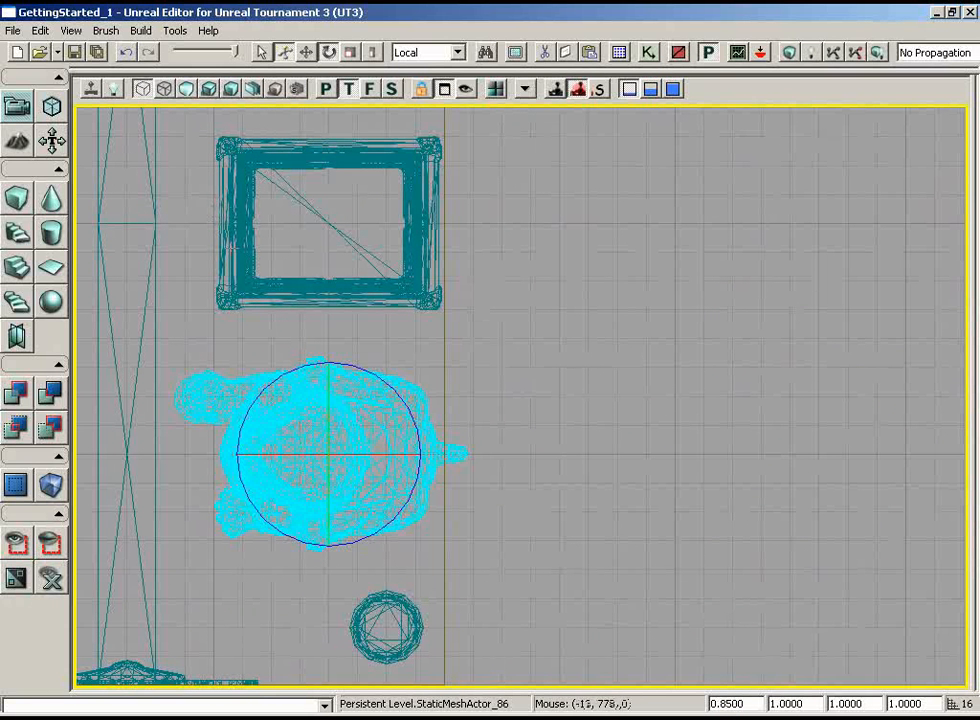
key(space)
key(space)
key(space)
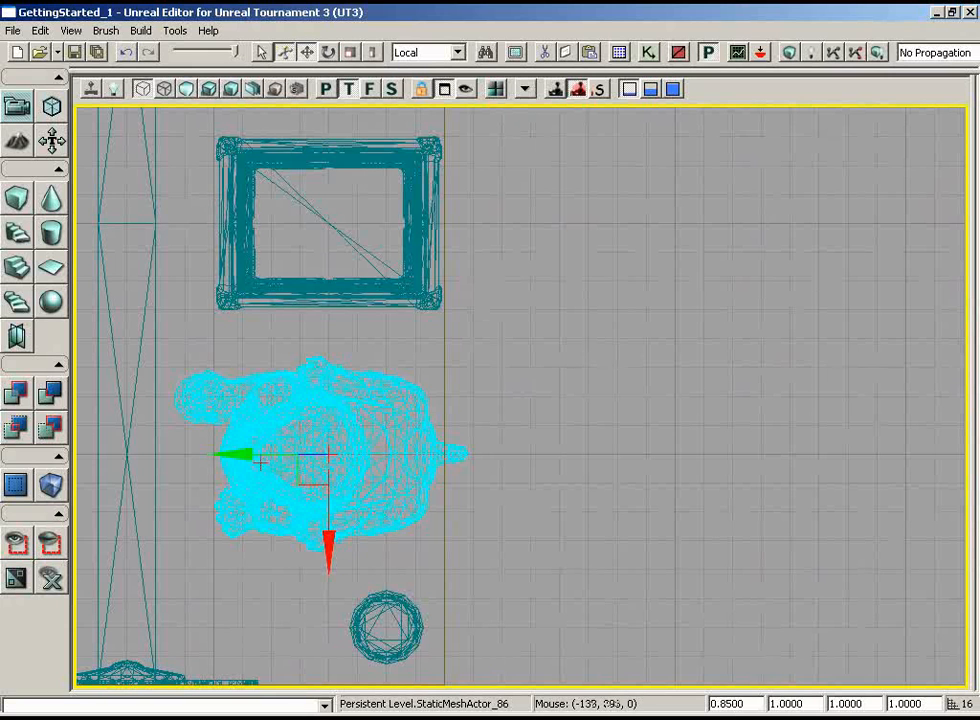
drag(237, 458, 260, 456)
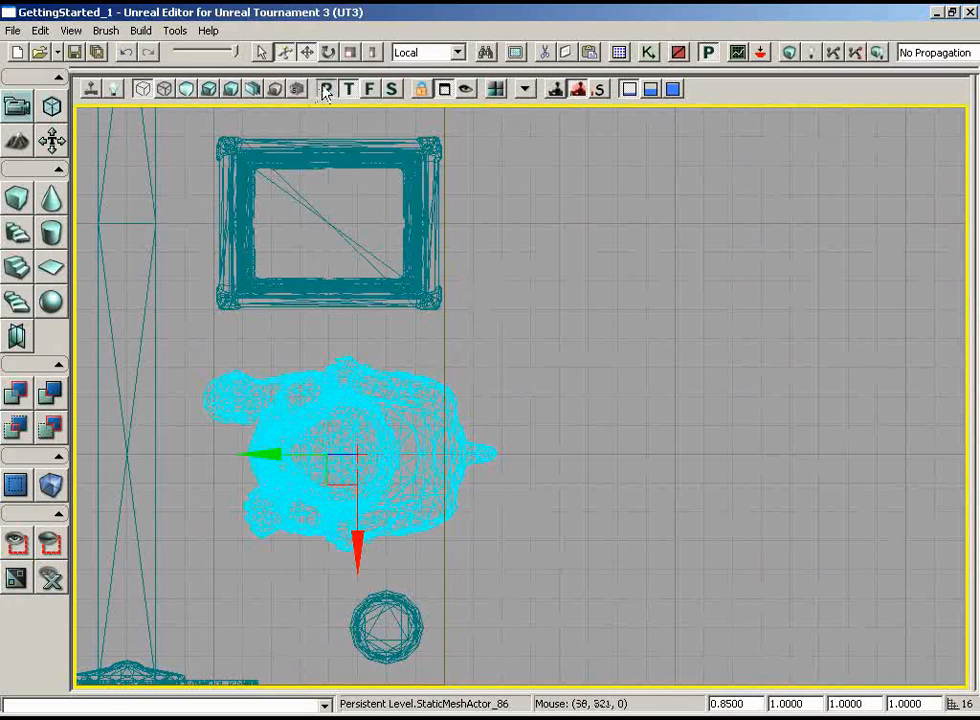
click(209, 88)
drag(490, 335, 954, 317)
click(437, 585)
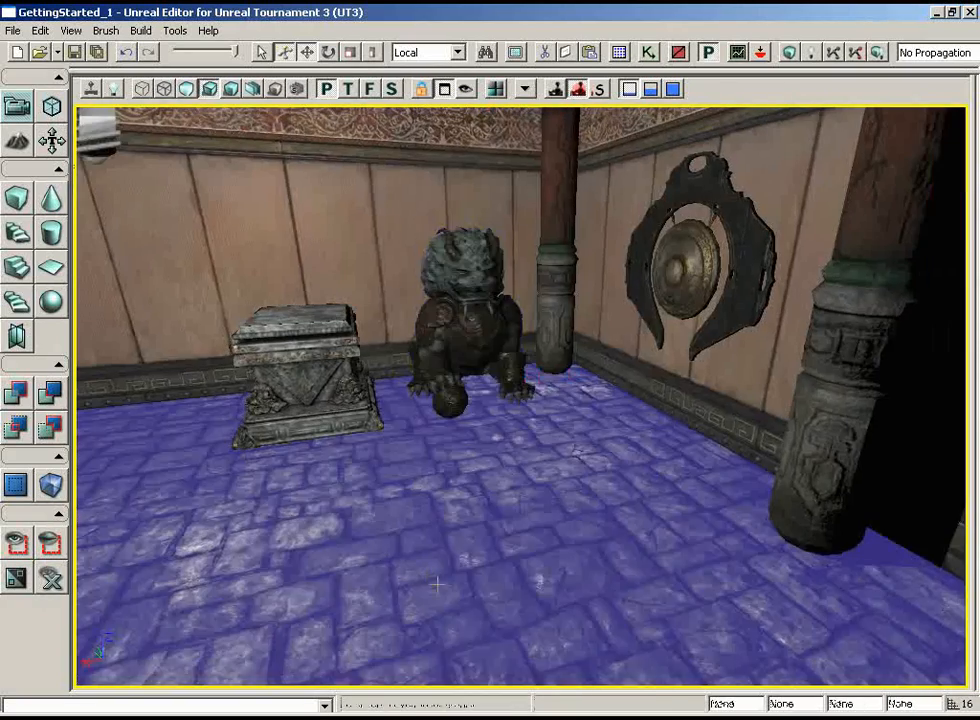
drag(394, 541, 230, 400)
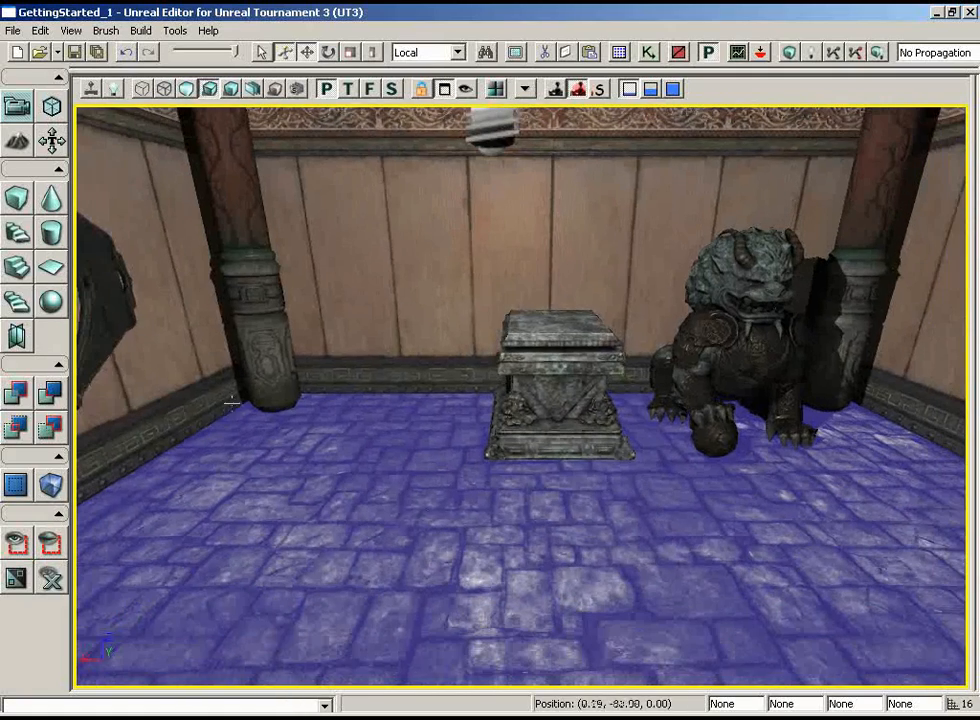
Duplicate the lion statue along X to the opposite side of the plinth and check its spacing in the top wireframe view
click(774, 318)
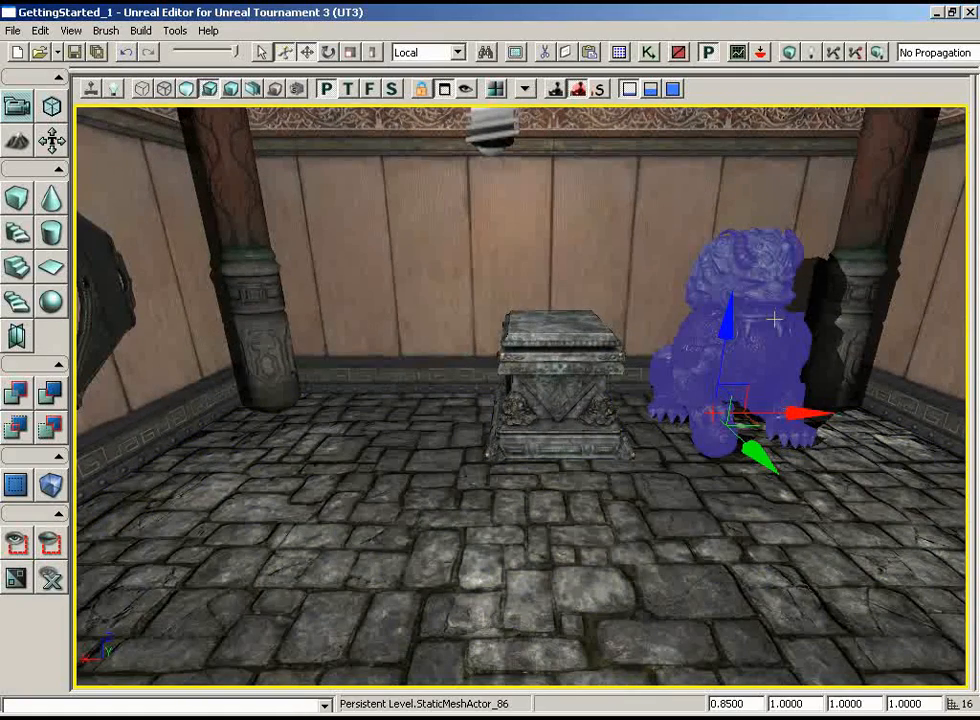
alt+drag(816, 413, 652, 413)
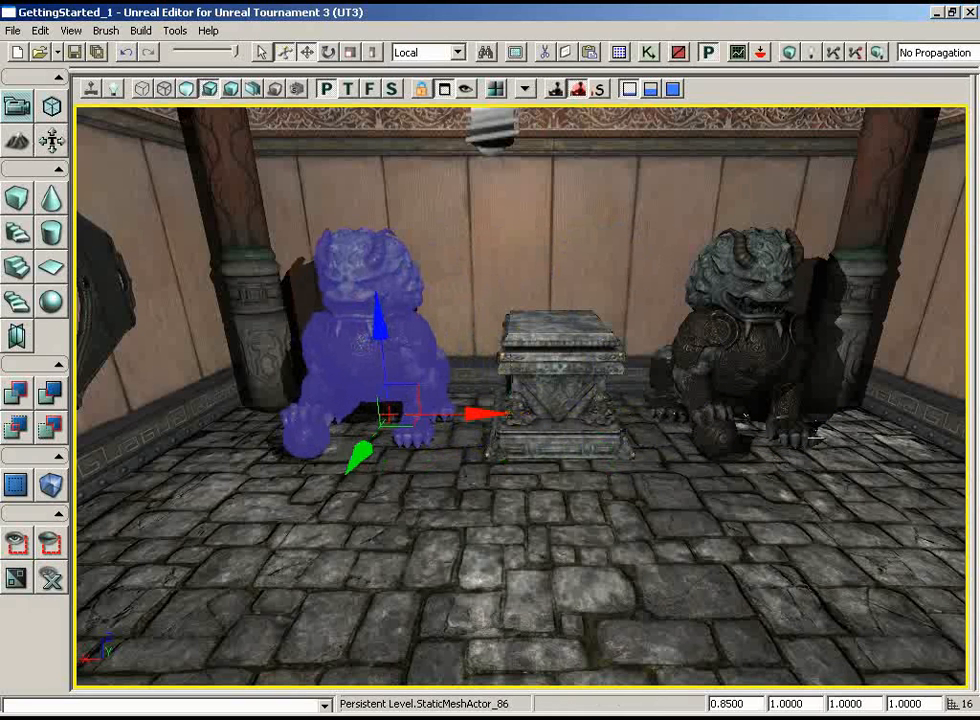
click(348, 89)
click(145, 91)
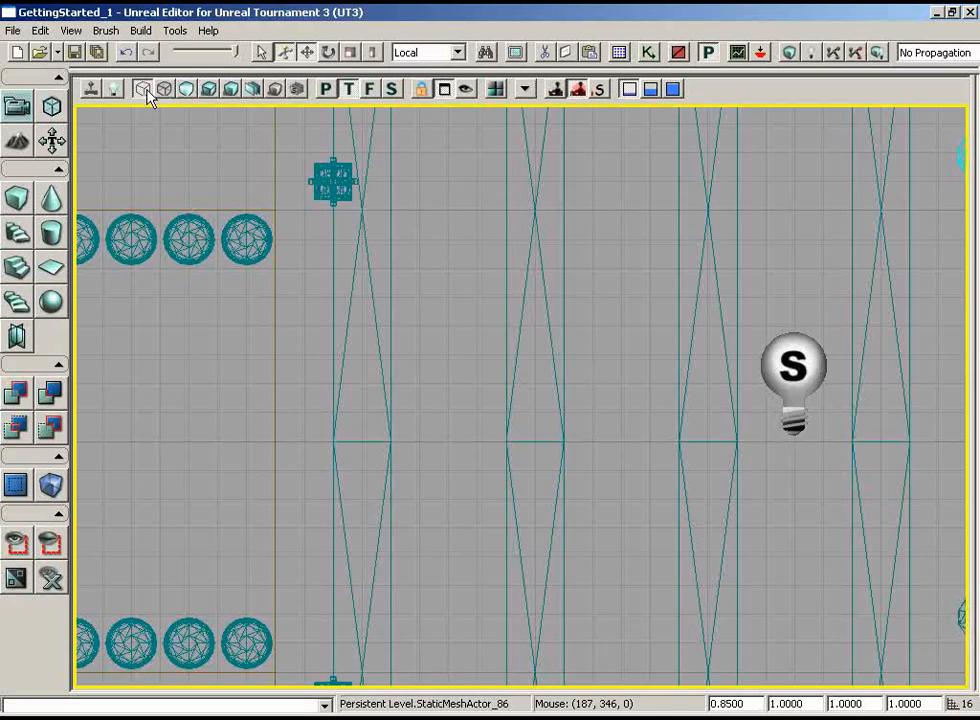
mouse_move(510, 376)
mouse_down()
mouse_move(527, 247)
mouse_move(681, 258)
mouse_move(818, 250)
mouse_up()
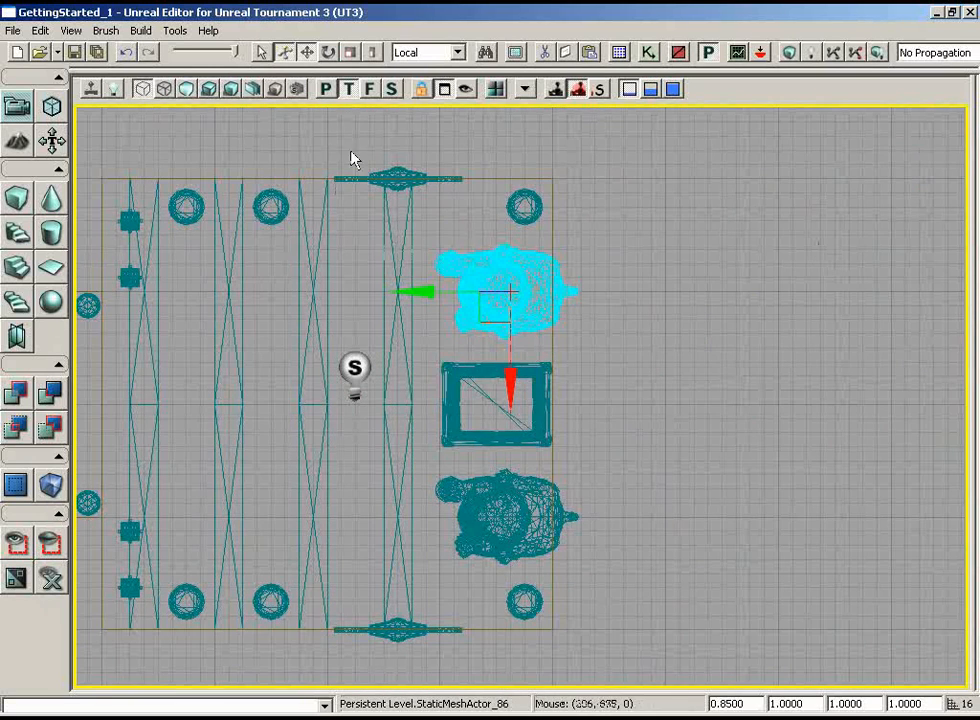
Mirror the duplicated lion statue by setting its X draw scale to -1, then deselect it in the lit perspective view
click(323, 94)
drag(345, 255, 102, 262)
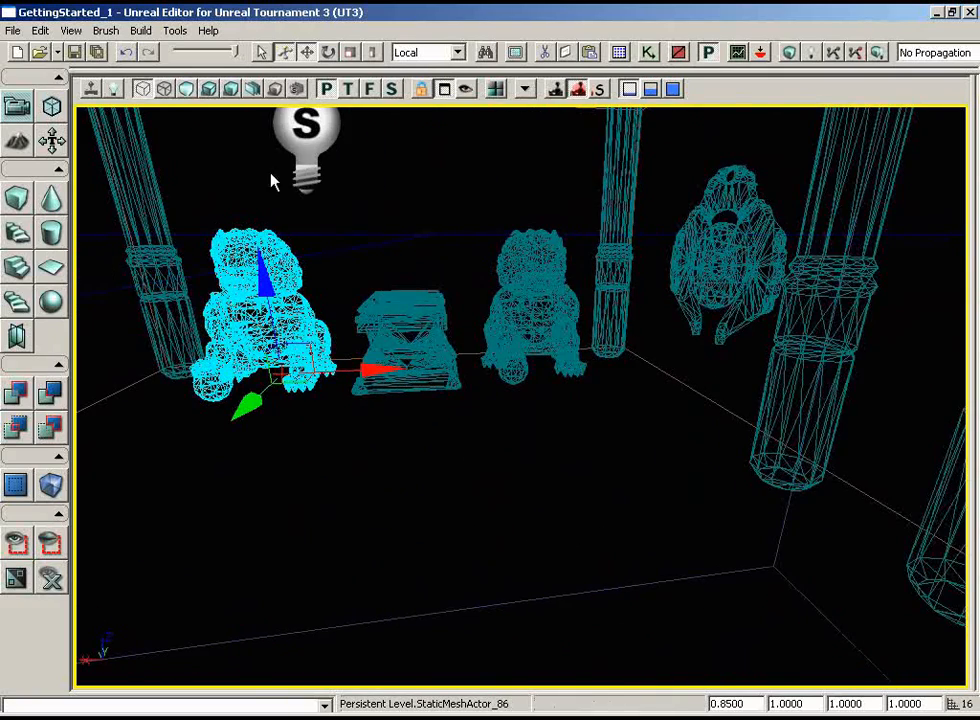
click(209, 89)
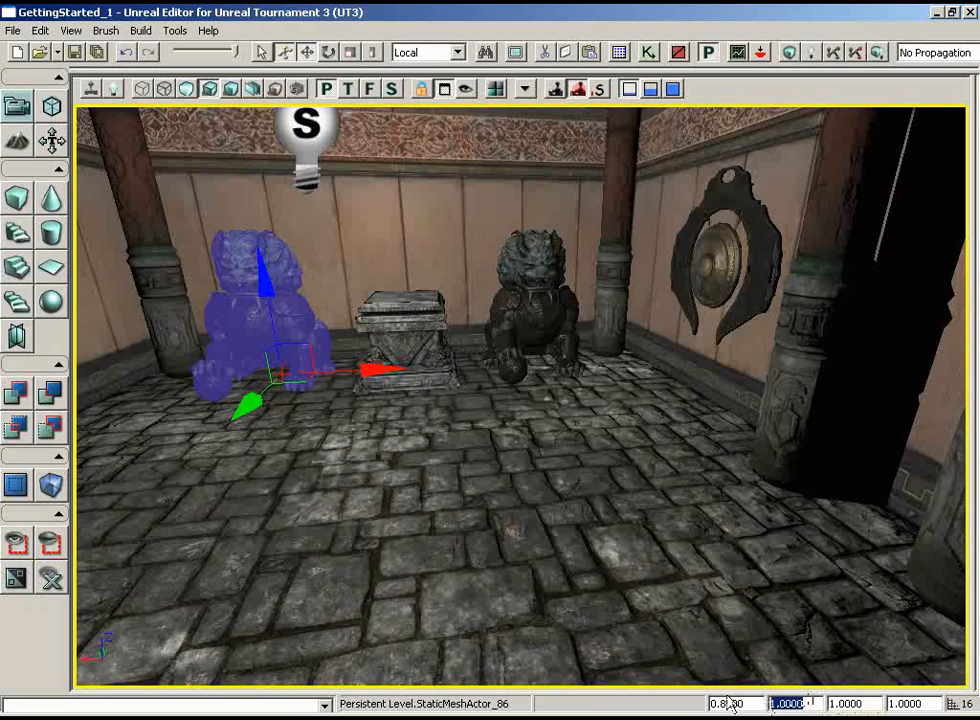
text(-1)
key(Return)
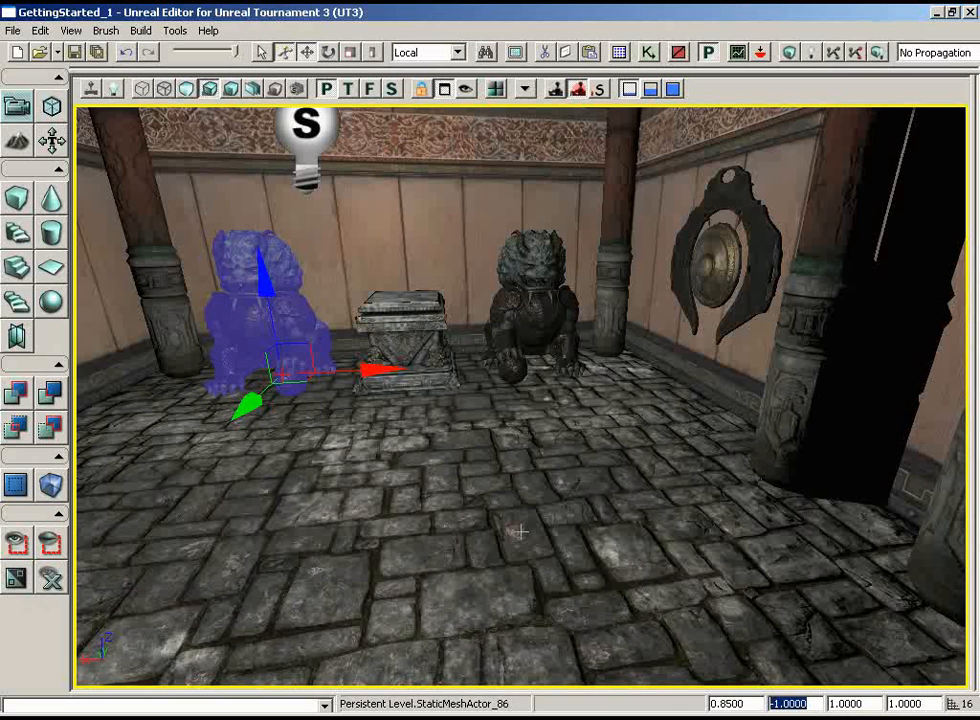
drag(518, 532, 474, 594)
click(476, 516)
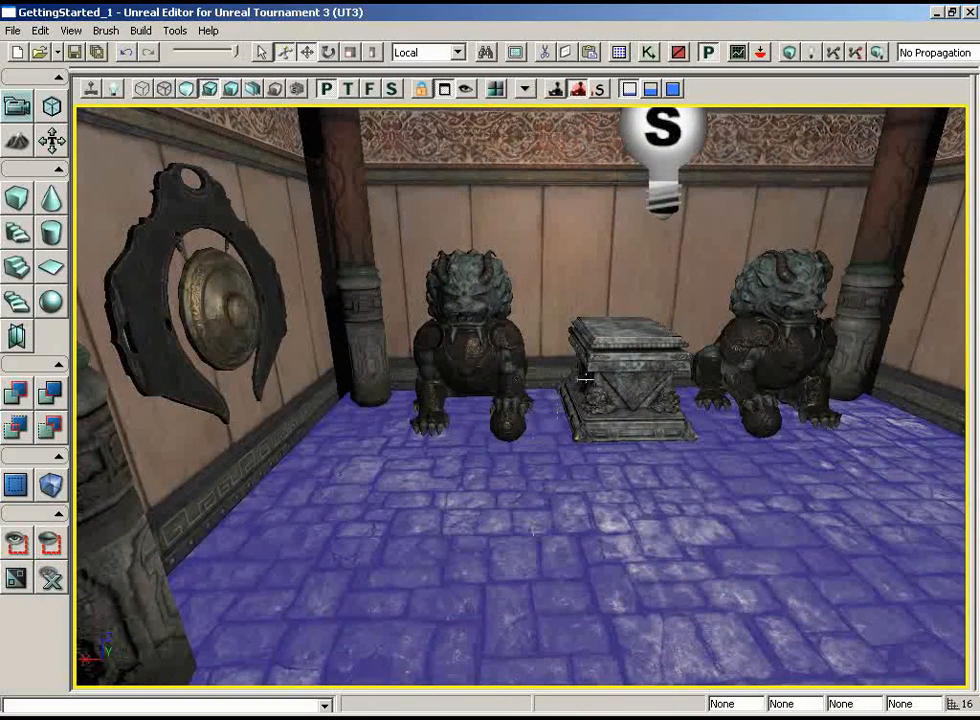
Add the static mesh S_ASC_Deco_SM_Statue02 from the ASC_Deco_Statue package on top of the central plinth
click(620, 56)
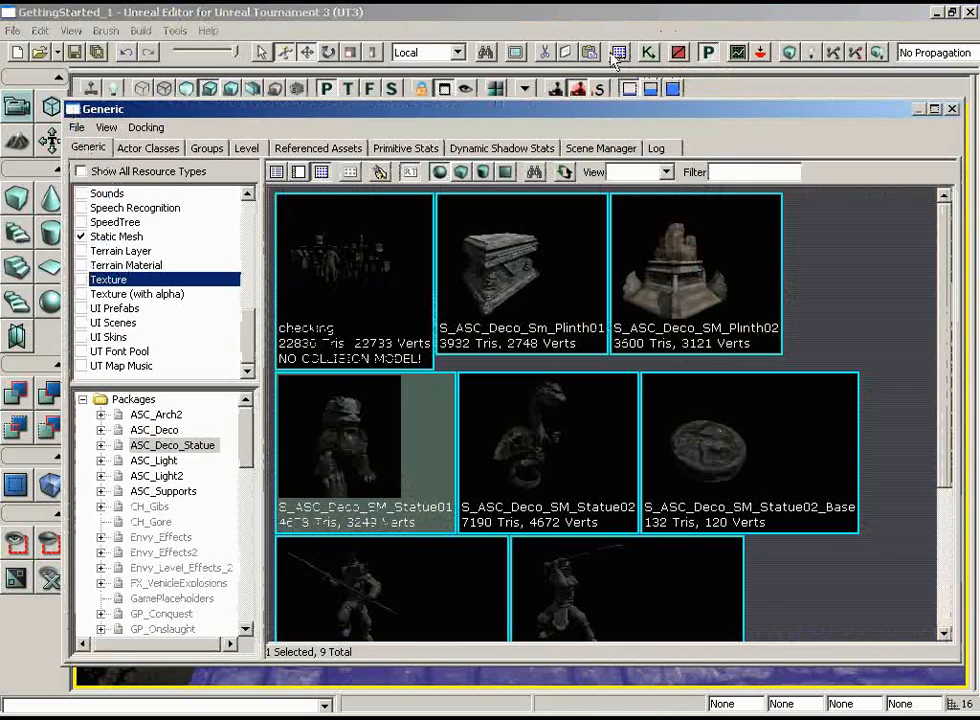
scroll(871, 270, down, 2)
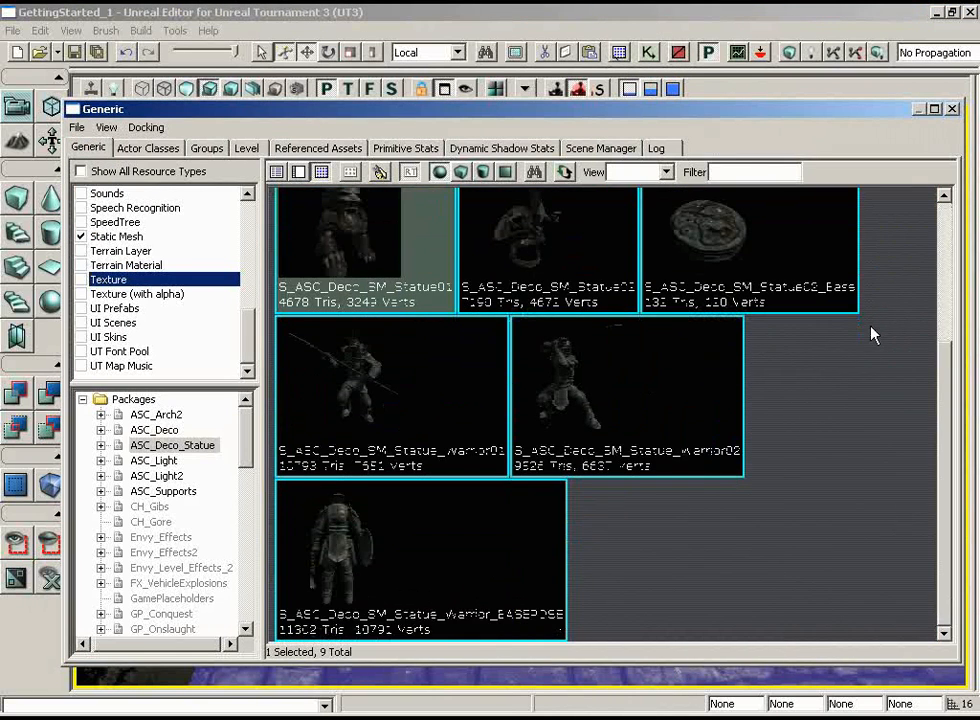
scroll(872, 300, up, 2)
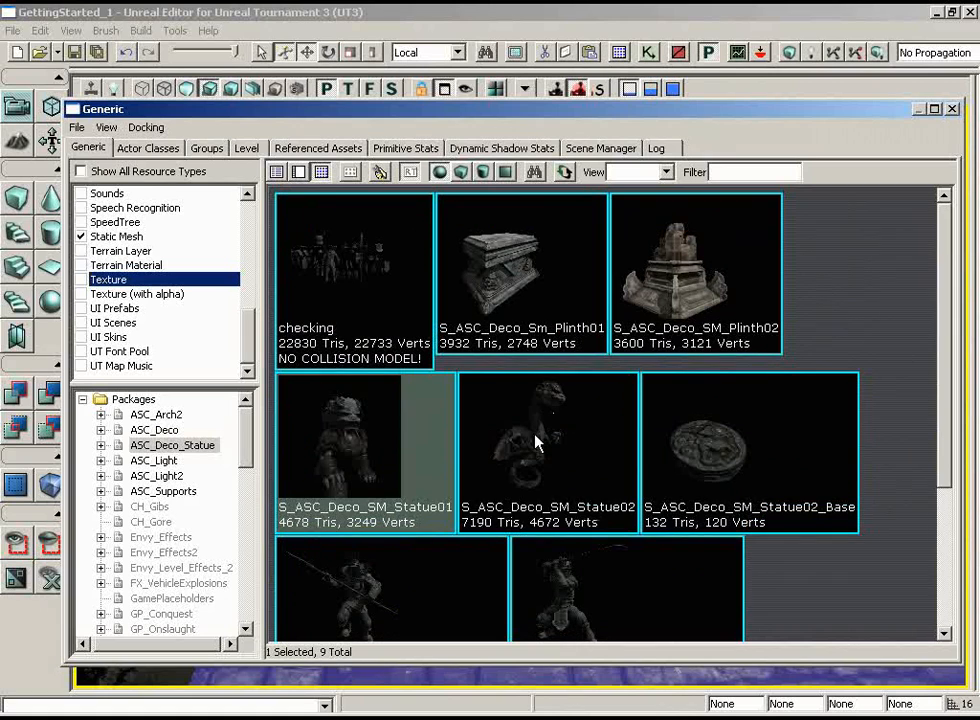
click(537, 443)
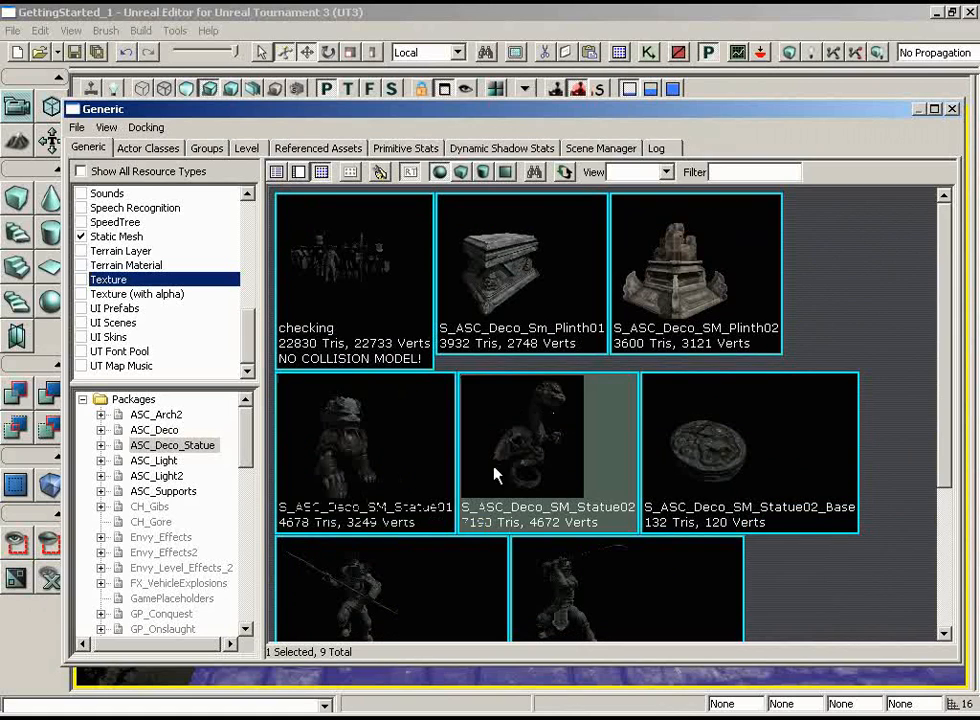
click(952, 110)
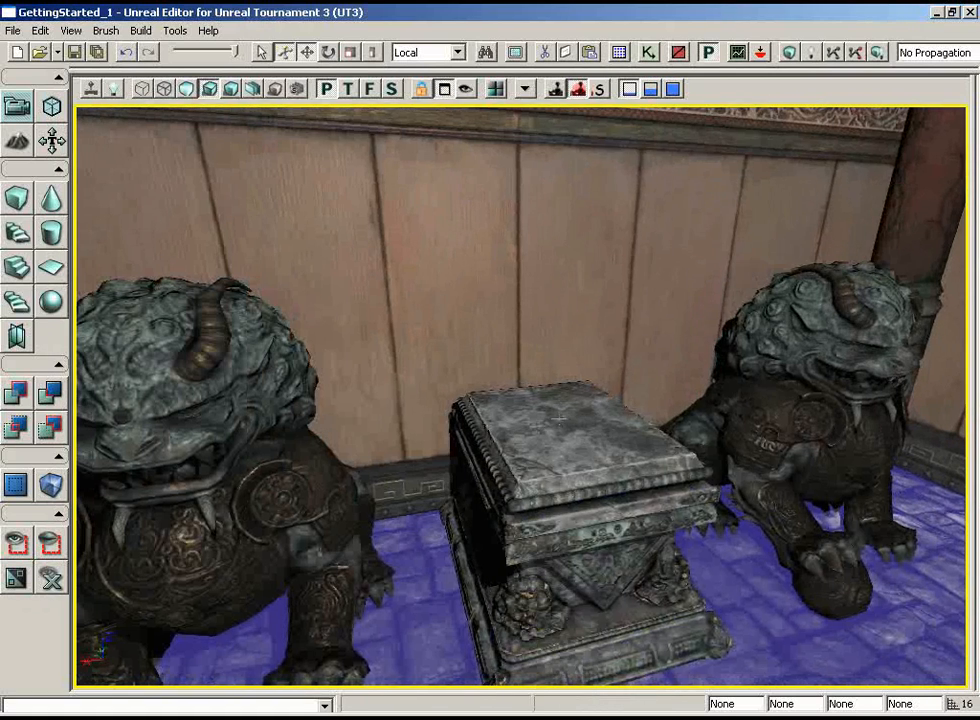
right_click(557, 416)
mouse_move(600, 686)
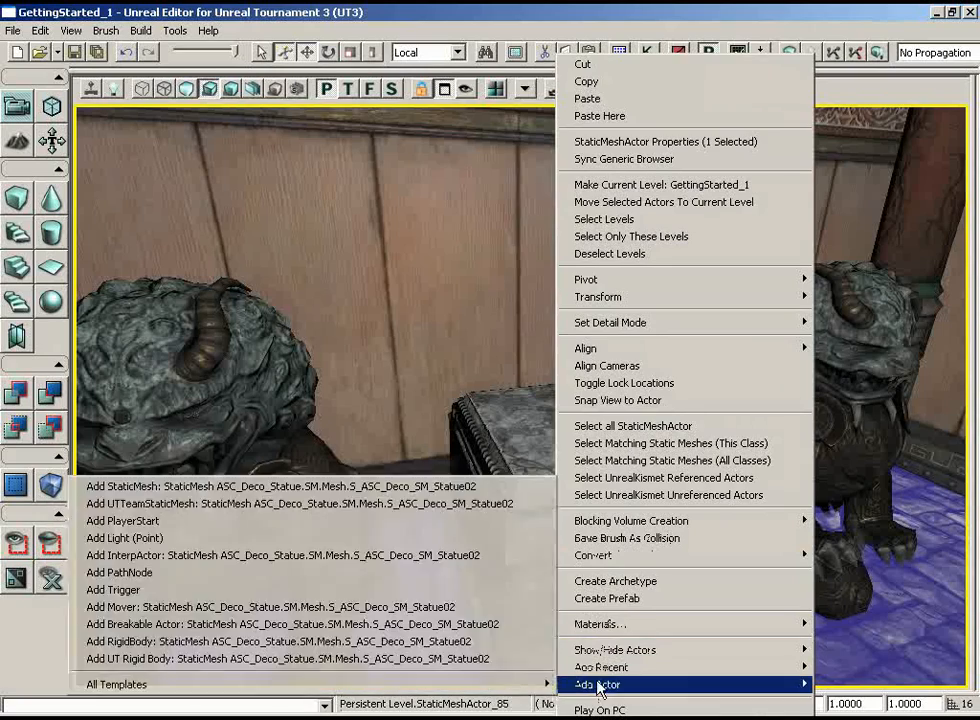
click(460, 486)
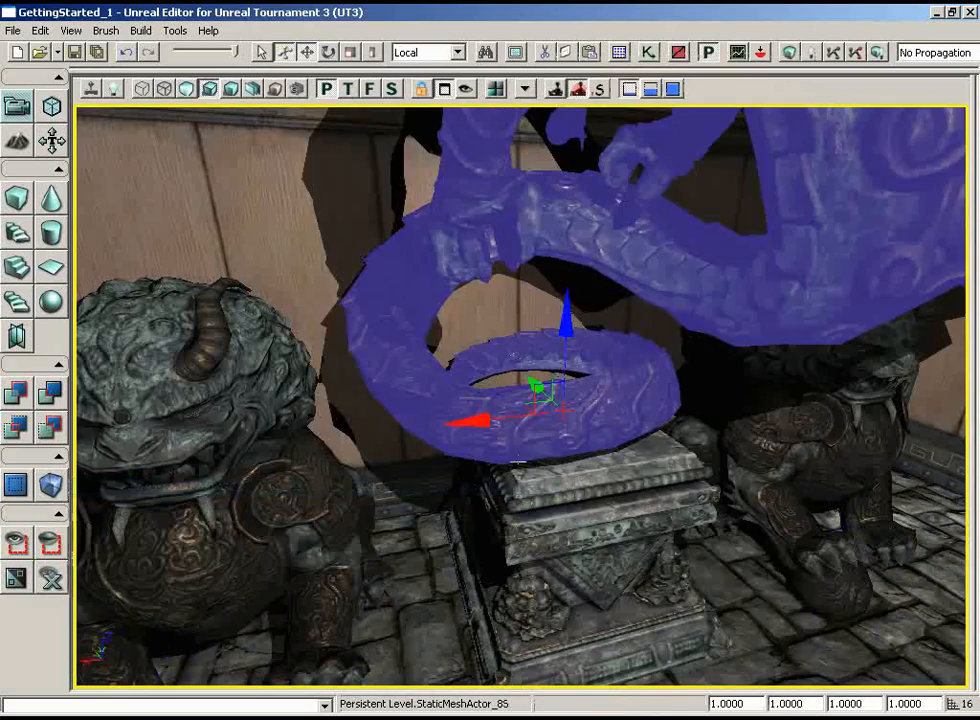
Try draw scales of 0.5 and 0.6 on the dragon statue so that it fits the plinth
drag(518, 462, 606, 475)
right_drag(606, 475, 594, 297)
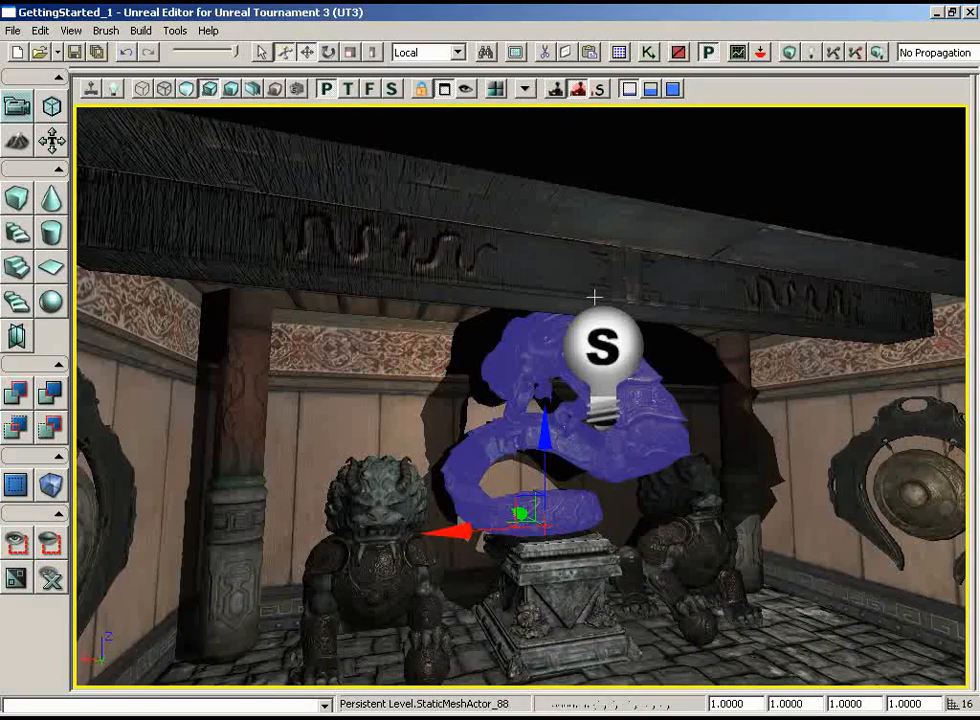
drag(702, 650, 715, 518)
right_drag(715, 518, 778, 470)
drag(778, 470, 716, 514)
right_drag(718, 514, 808, 706)
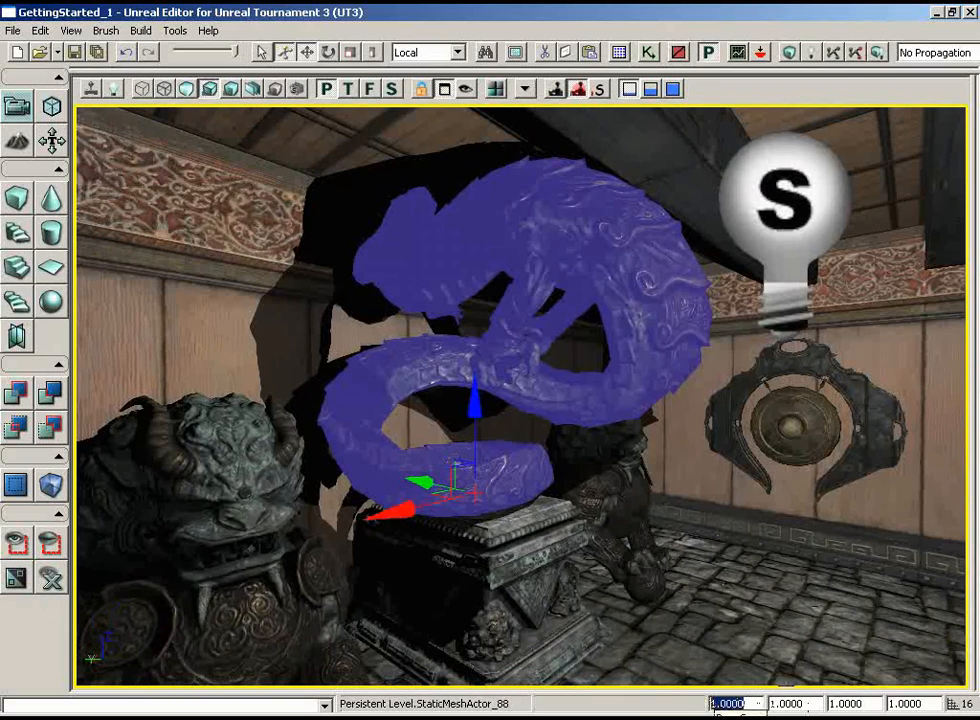
text(0.5)
key(Return)
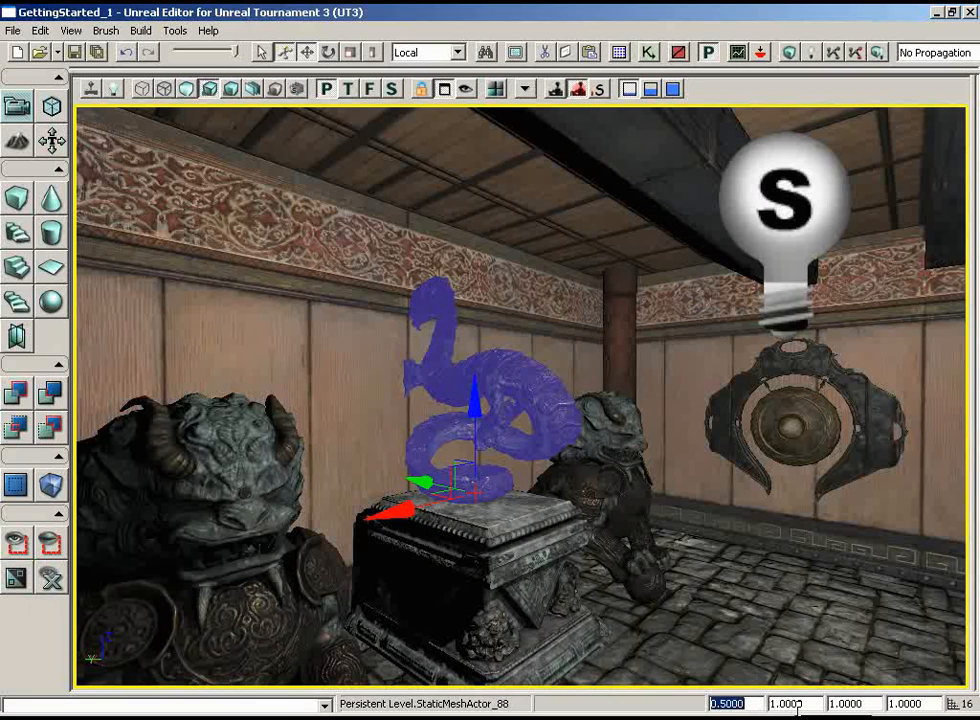
text(0.6)
key(Return)
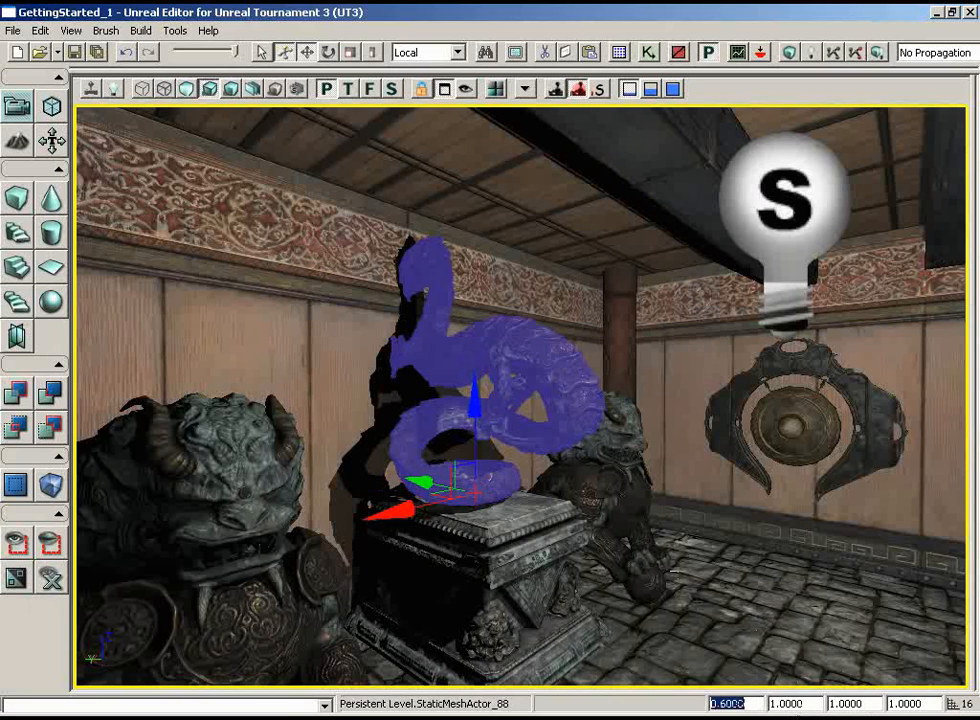
Rotate the dragon statue about its vertical axis so that it faces into the room
mouse_move(628, 531)
mouse_down()
mouse_move(712, 524)
mouse_move(650, 510)
mouse_move(620, 519)
mouse_up()
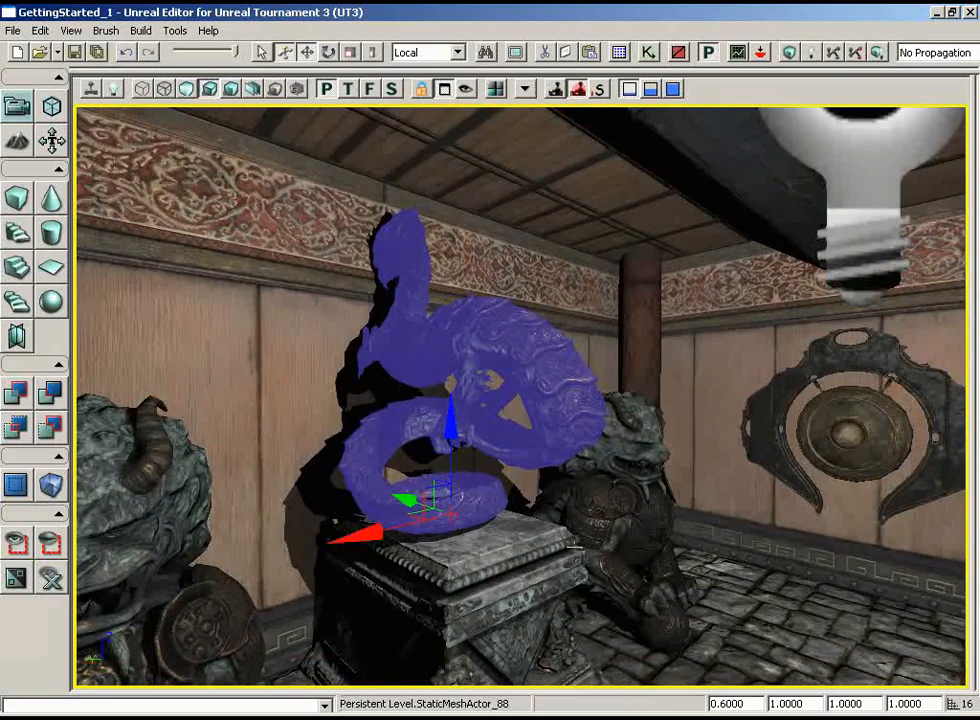
drag(573, 547, 586, 501)
right_drag(586, 501, 560, 545)
key(space)
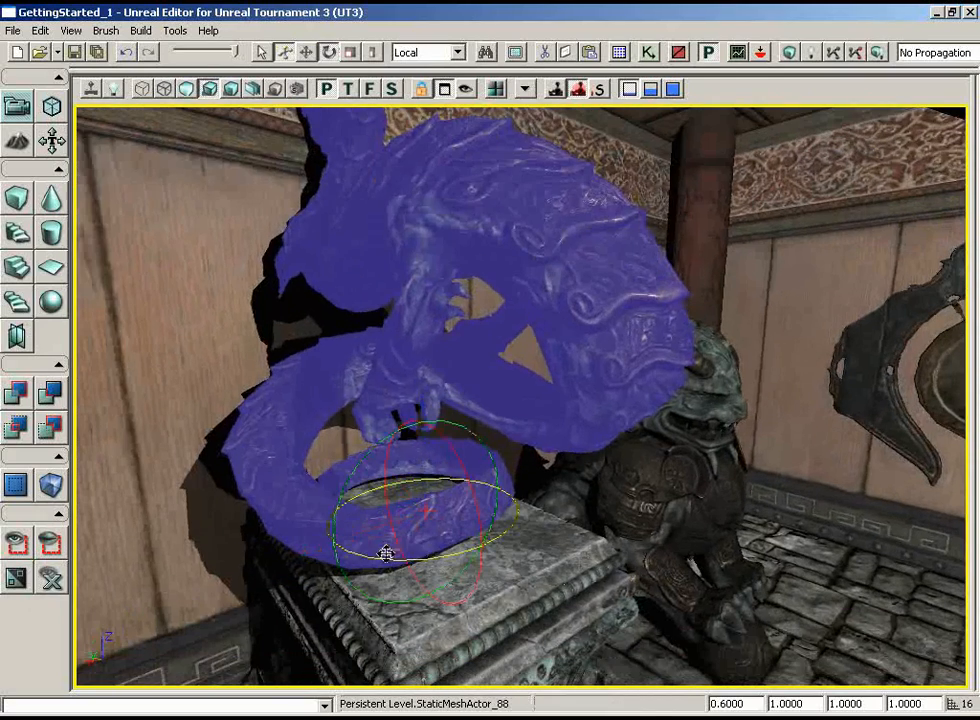
drag(381, 556, 966, 556)
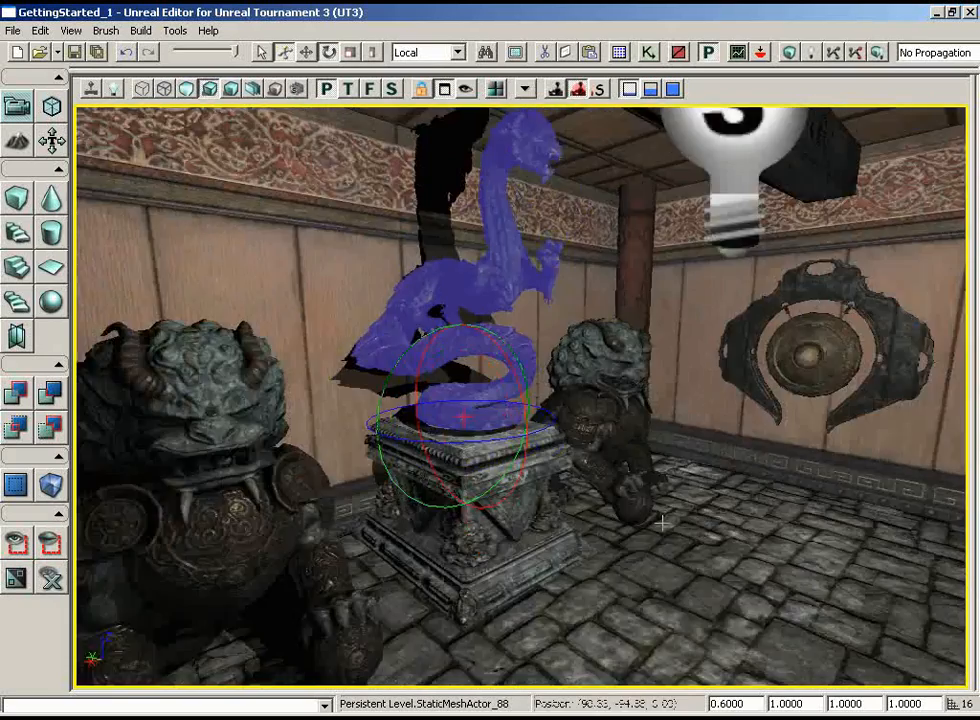
Set the rotated dragon statue's draw scale to 0.5
drag(662, 522, 538, 430)
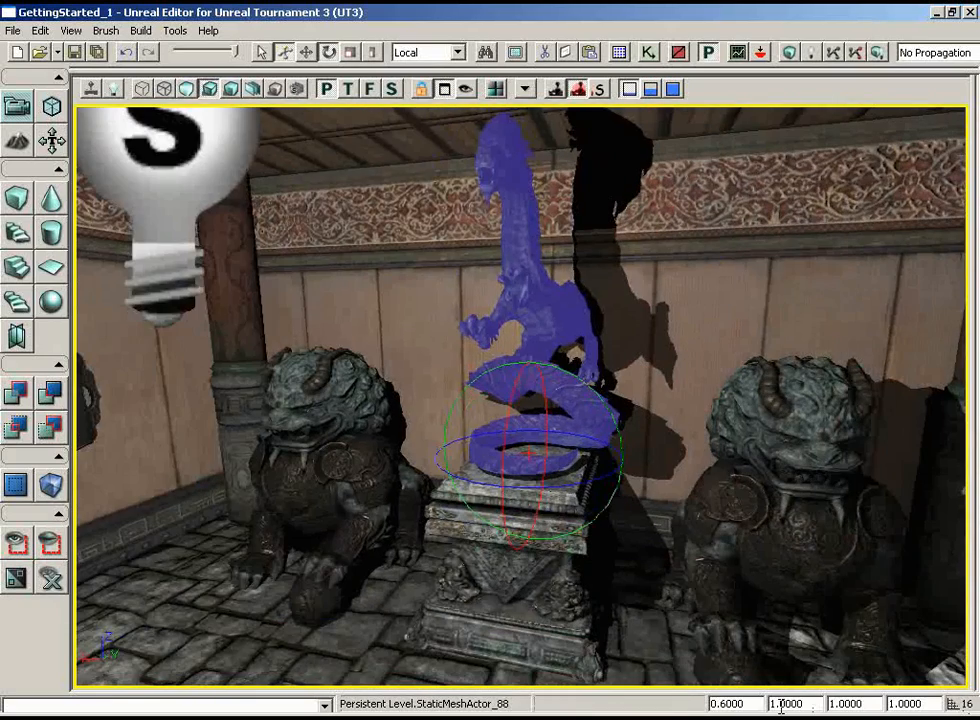
text(0.5)
key(Return)
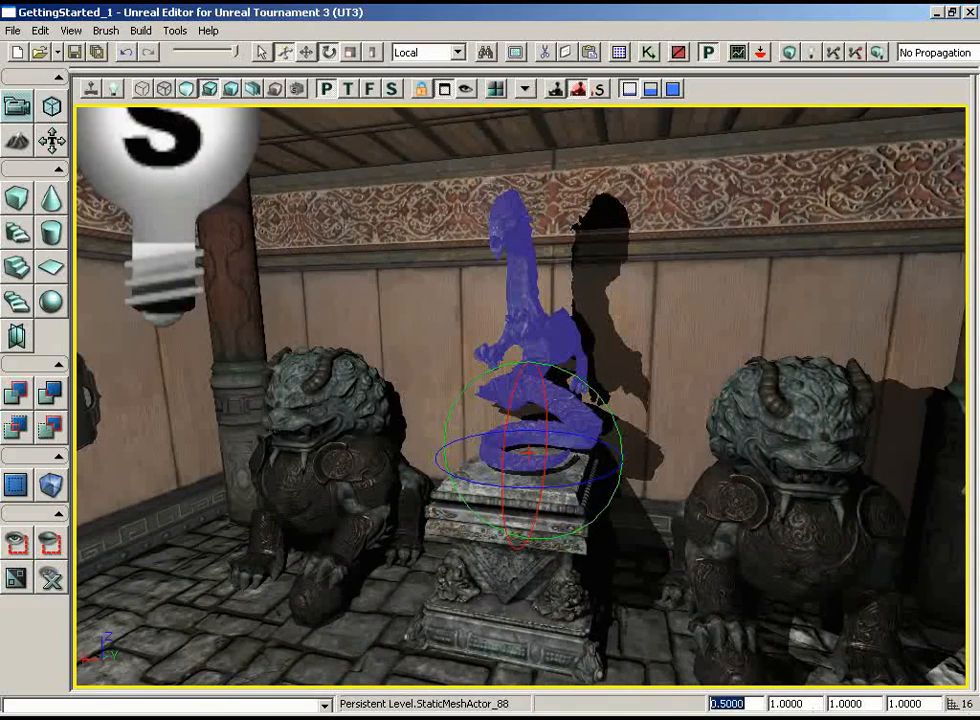
Switch from rotation to translation and try to lower the dragon statue onto the plinth
drag(702, 615, 640, 555)
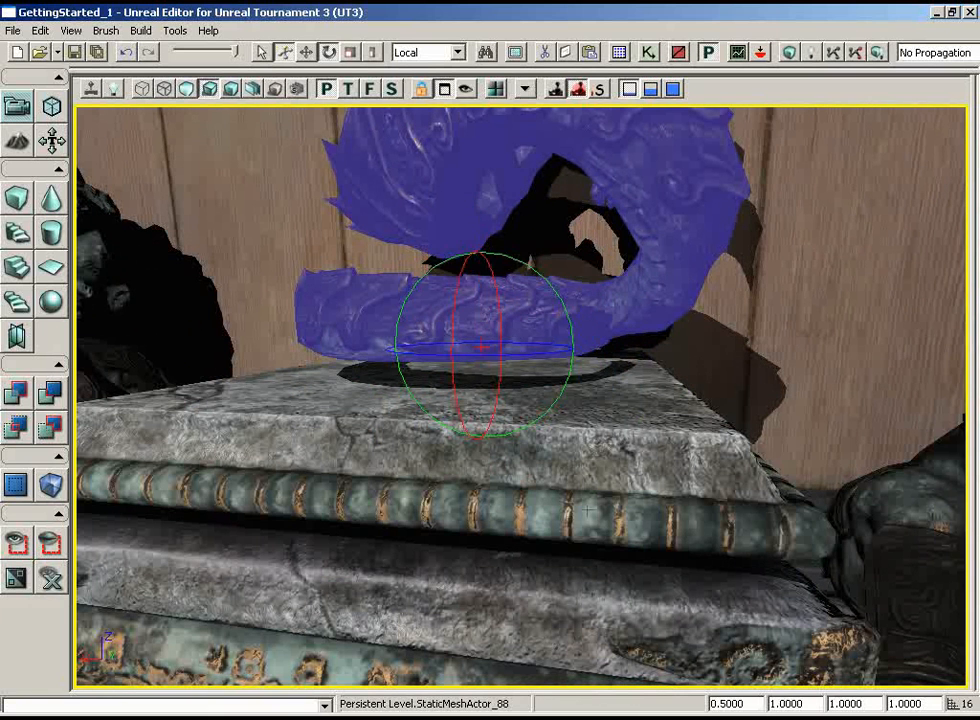
key(space)
key(space)
drag(480, 260, 480, 260)
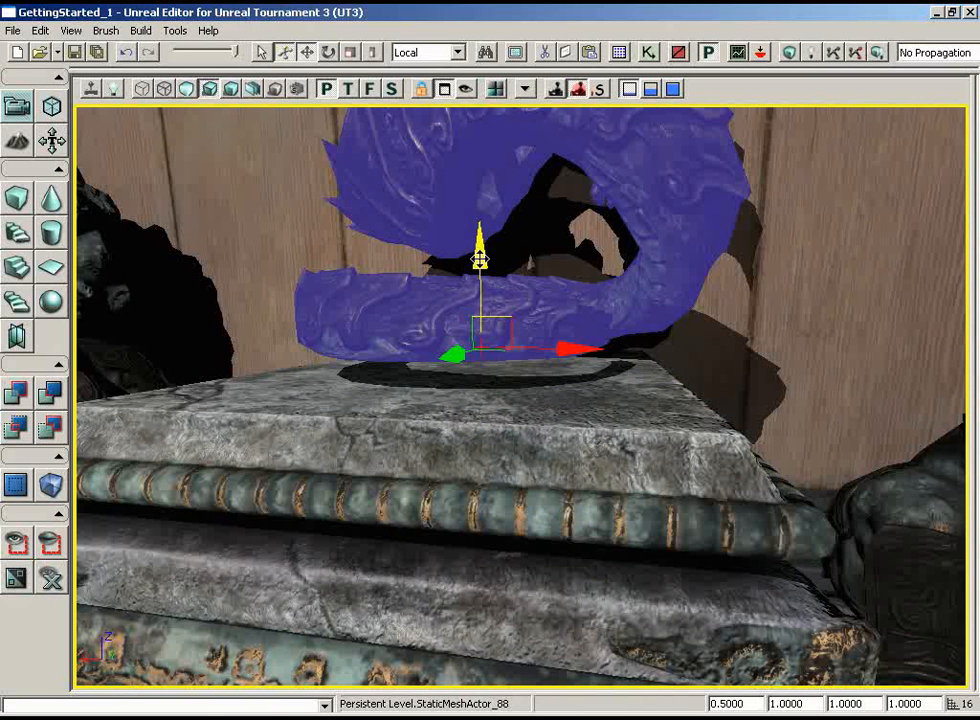
Set the drag grid to 8 and try to lower the dragon statue along Z
click(71, 31)
mouse_move(90, 154)
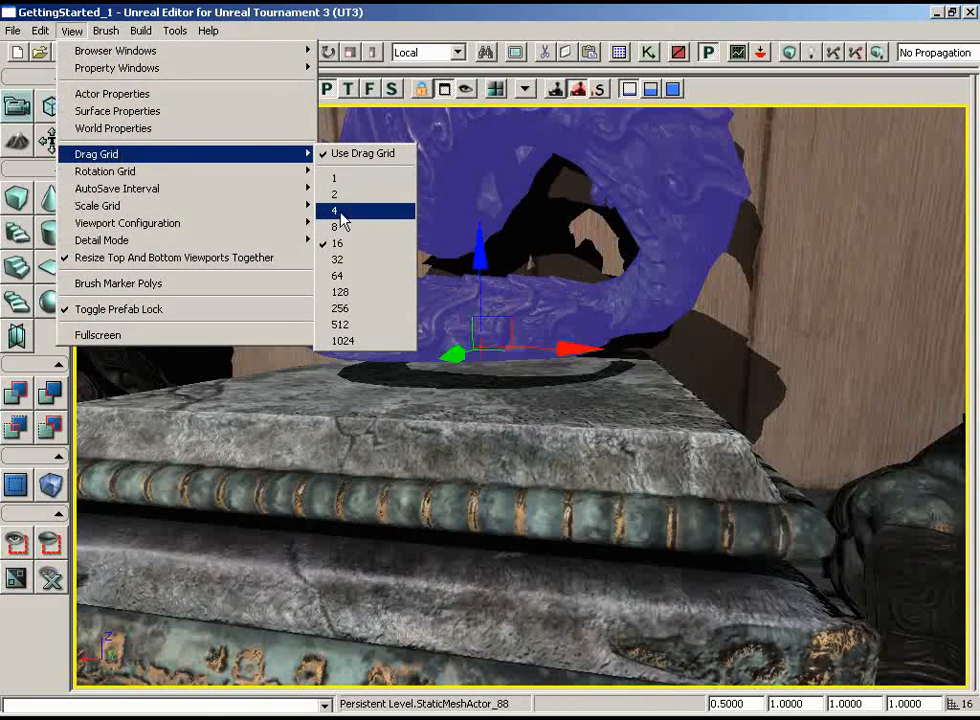
click(340, 211)
drag(479, 256, 478, 253)
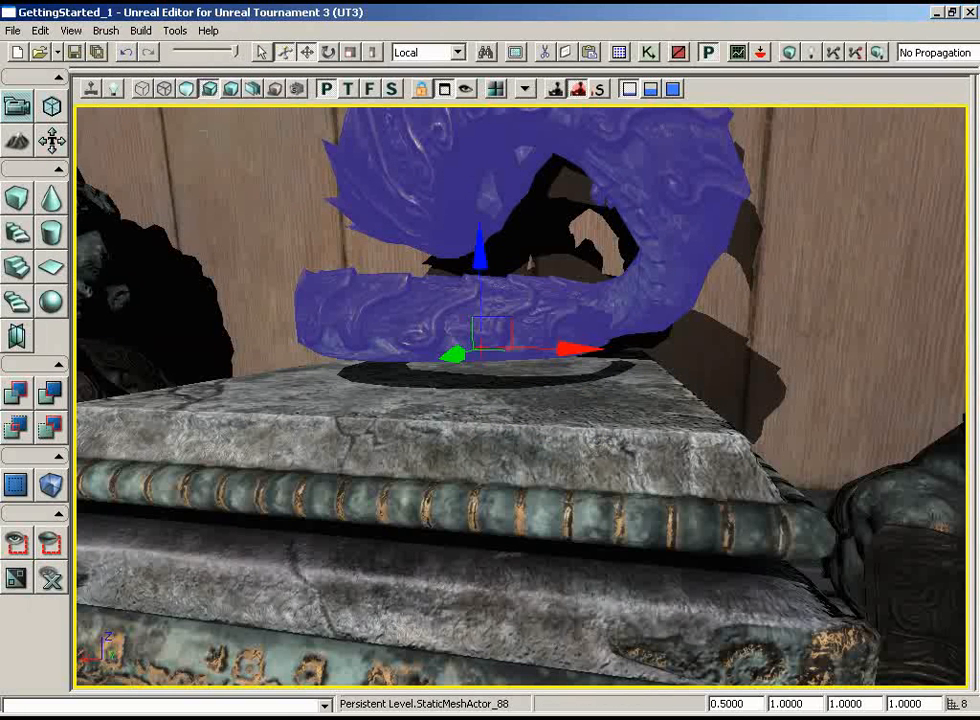
Set the drag grid to 4 and lower the dragon statue along Z until its tail rests on the plinth
click(40, 30)
mouse_move(68, 33)
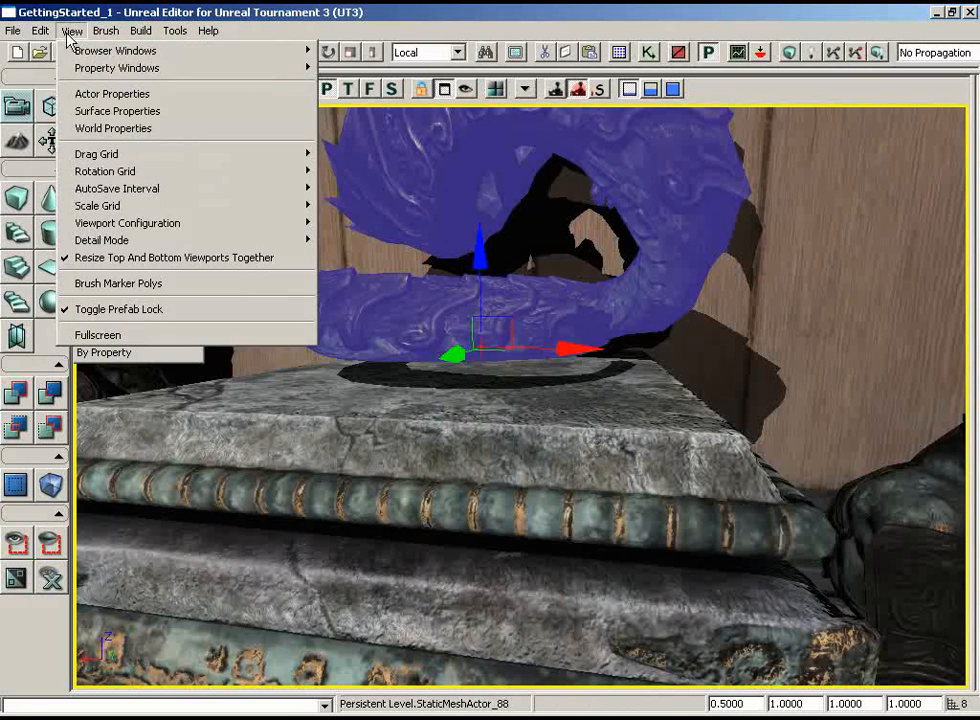
mouse_move(96, 154)
click(365, 211)
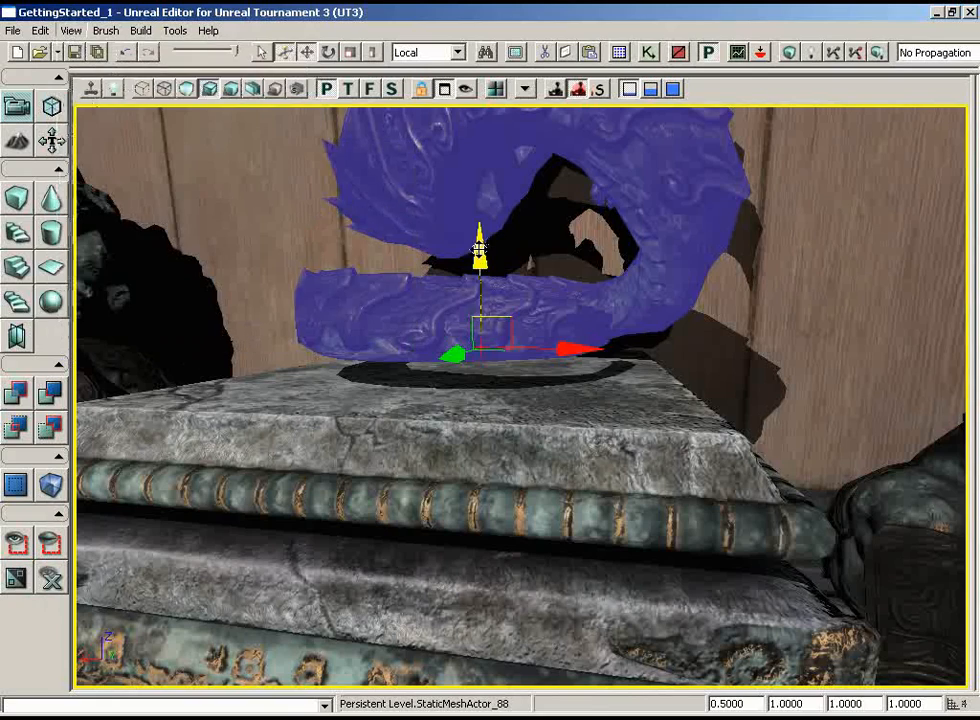
drag(479, 250, 479, 250)
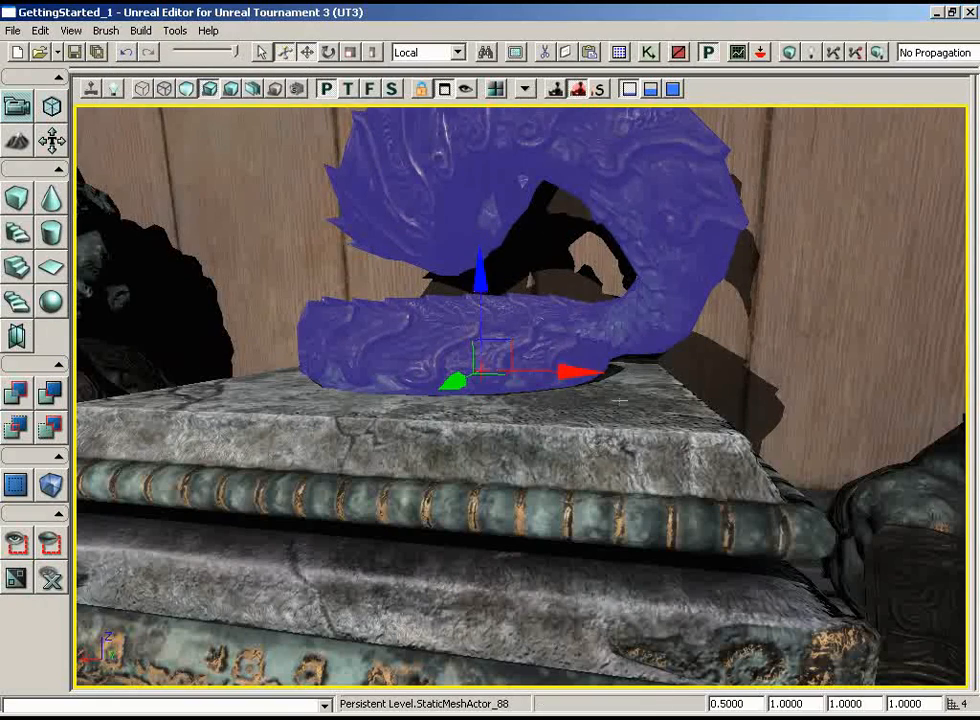
drag(621, 401, 733, 356)
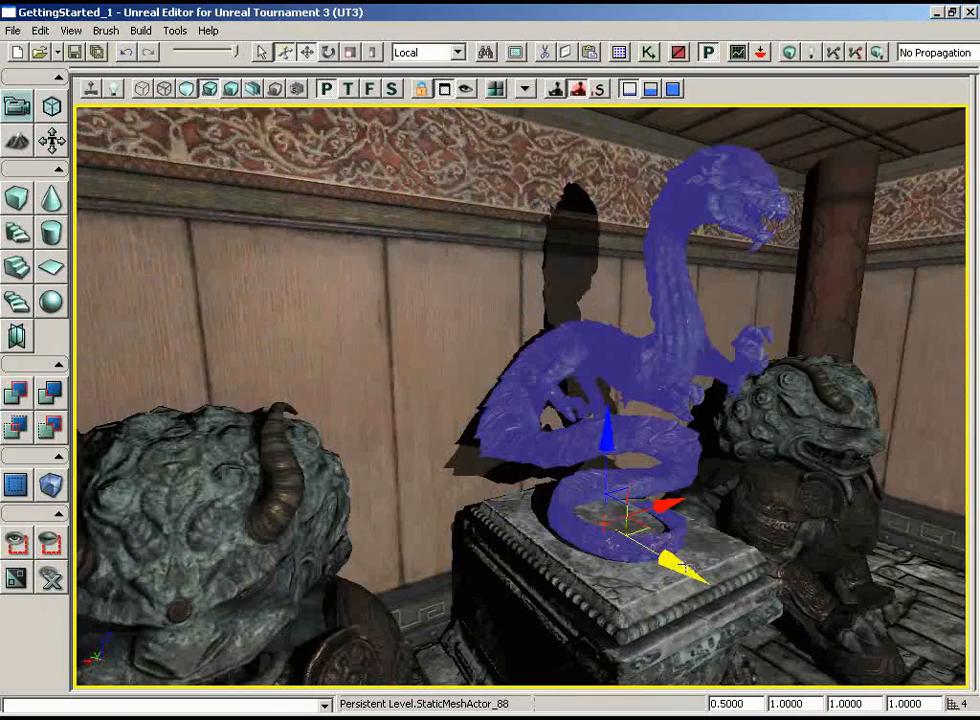
drag(797, 425, 845, 433)
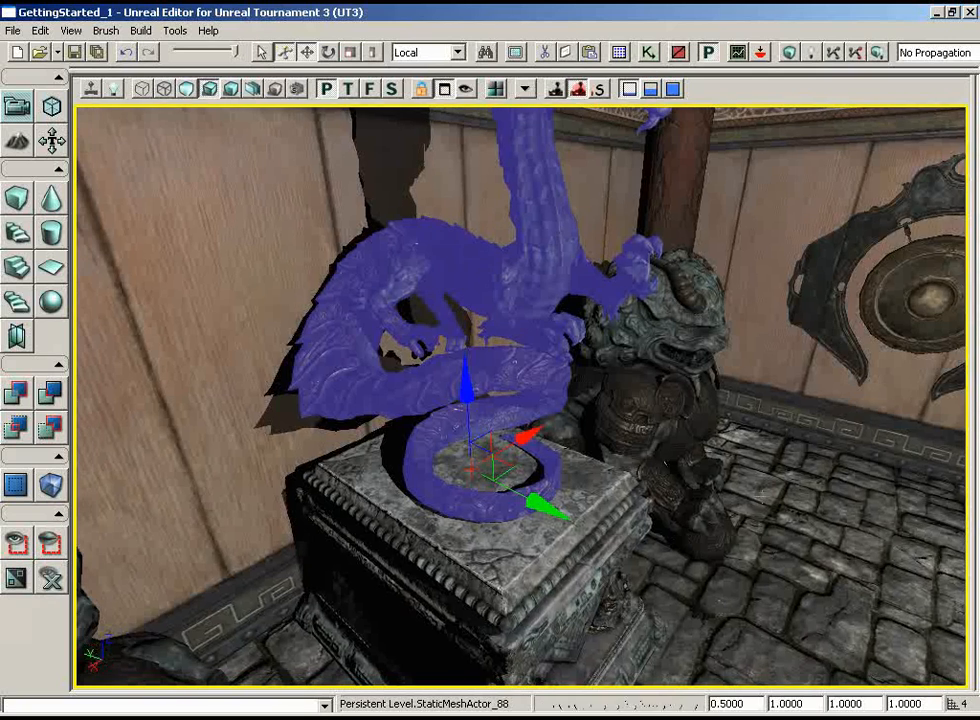
Add the static mesh S_ASC_Deco_SM_Statue_Warrior02 from the ASC_Deco_Statue package on the plinth top beside the dragon
click(619, 52)
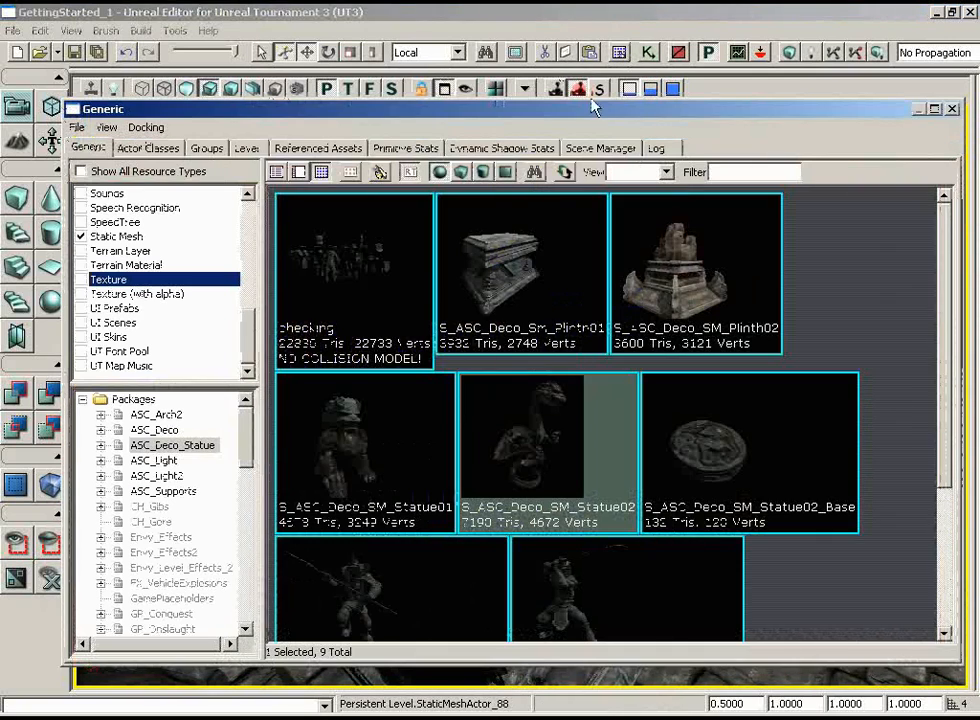
scroll(888, 402, down, 3)
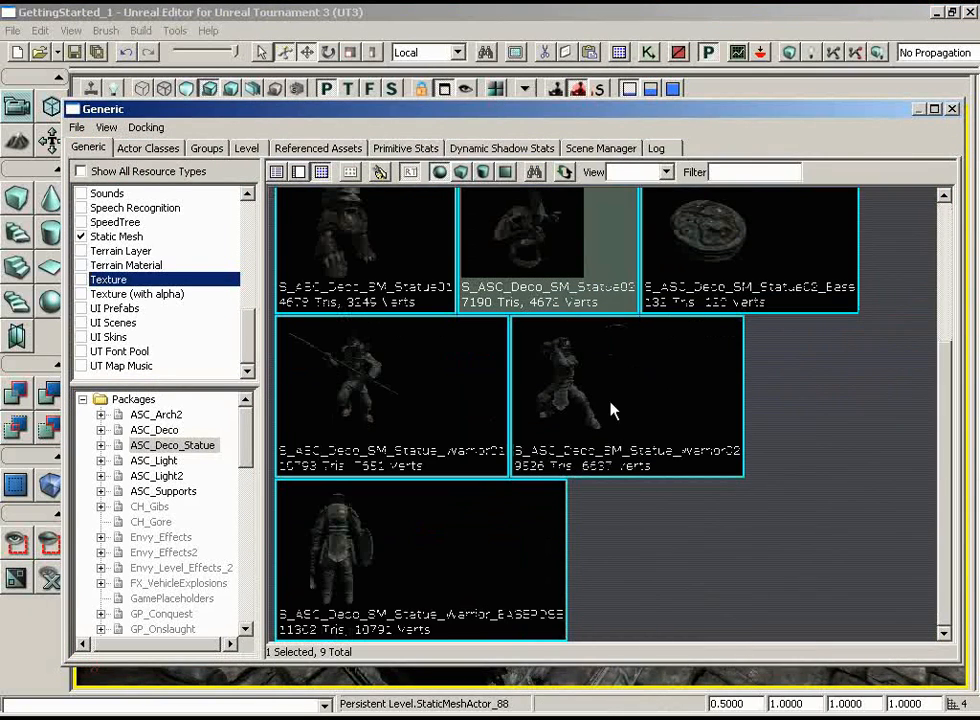
click(583, 404)
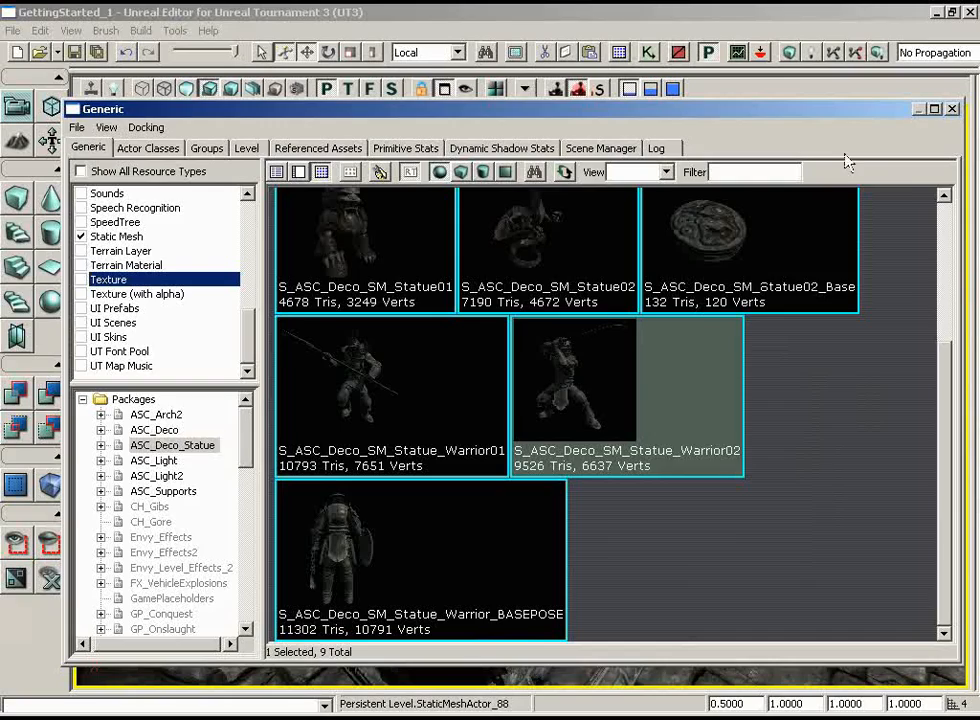
click(955, 111)
drag(753, 480, 753, 400)
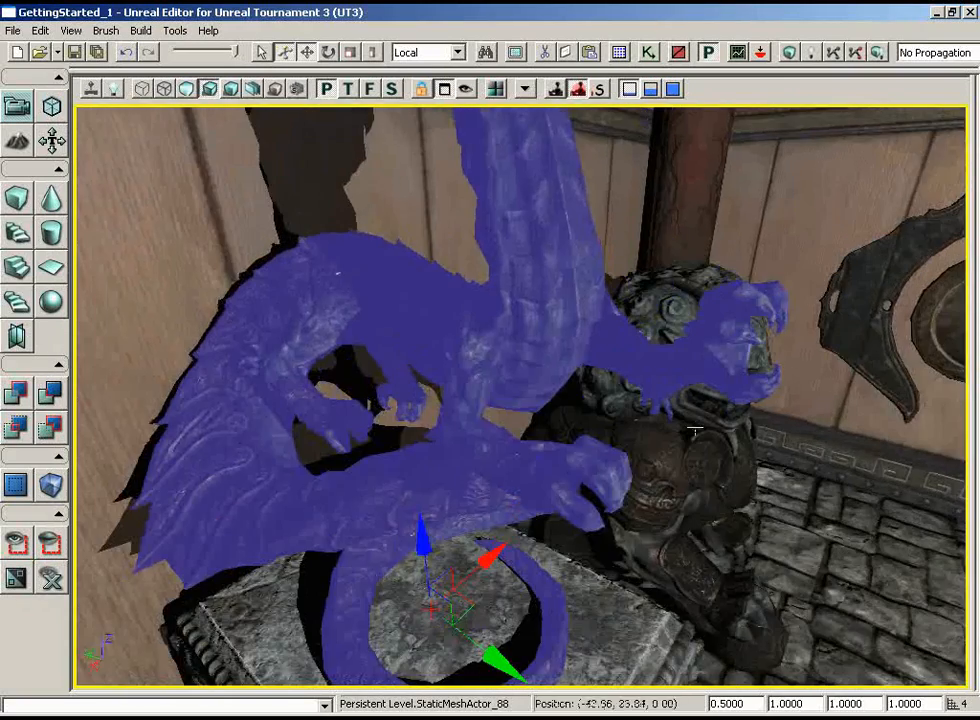
right_drag(753, 400, 753, 480)
mouse_move(753, 480)
mouse_down()
mouse_move(753, 540)
mouse_move(753, 490)
mouse_up()
right_click(488, 536)
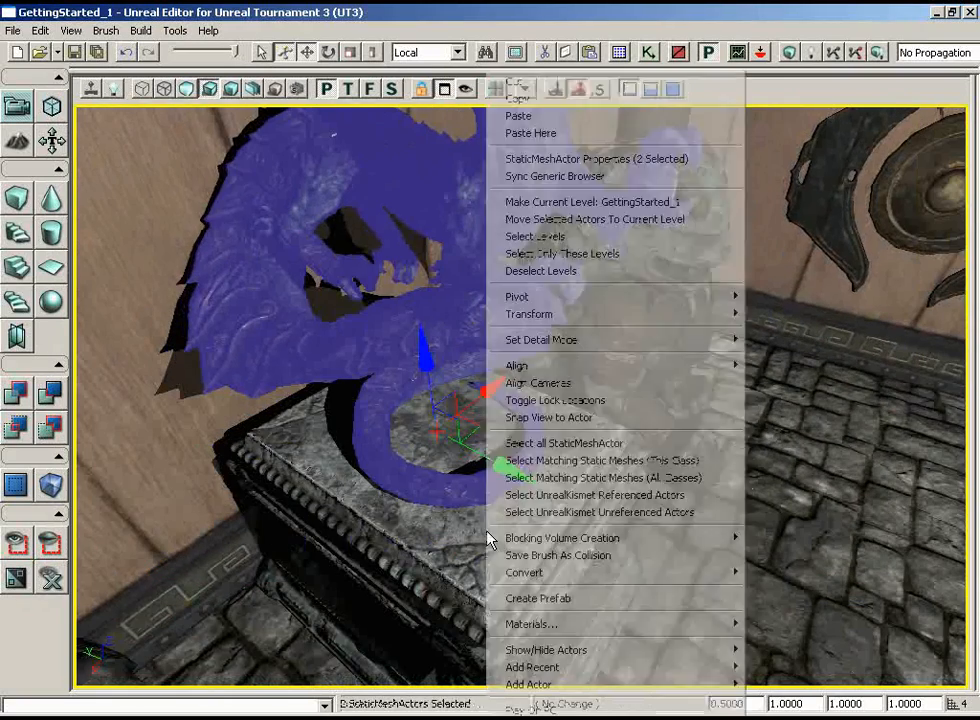
mouse_move(541, 686)
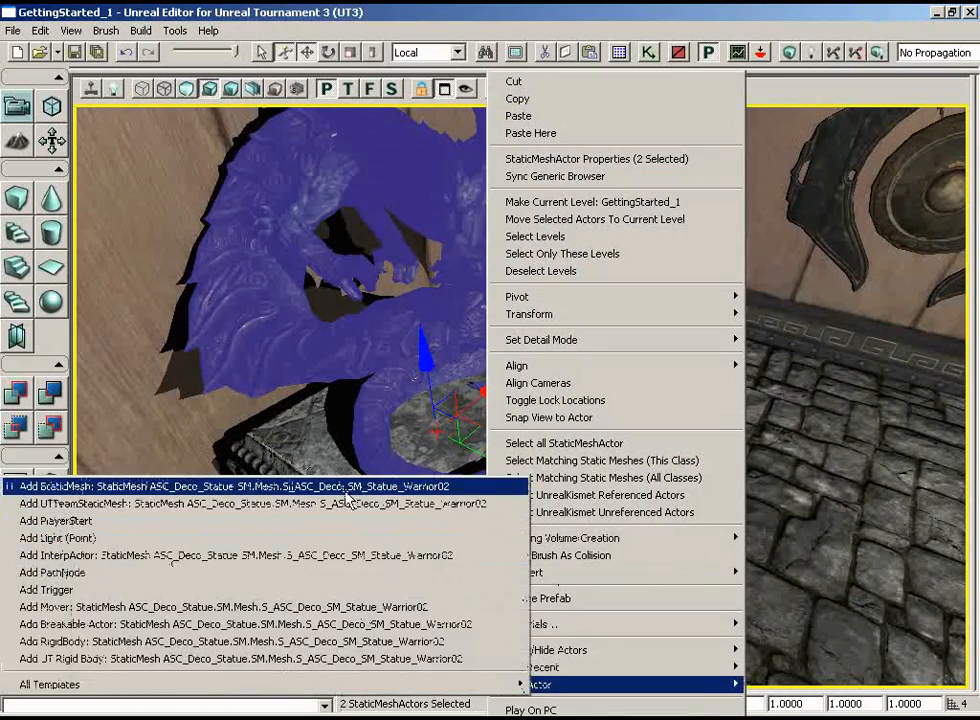
click(344, 486)
Set the warrior statue's draw scale to 0.5 and inspect it up close against the dragon statue
drag(691, 323, 691, 400)
right_drag(691, 400, 683, 320)
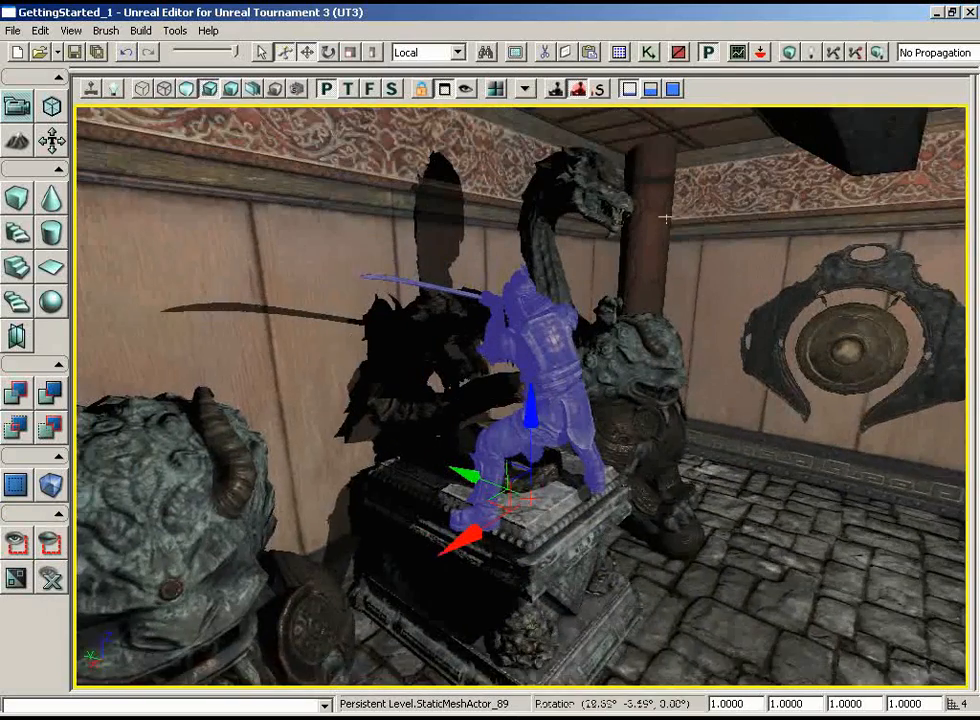
drag(683, 320, 683, 288)
right_drag(683, 288, 841, 559)
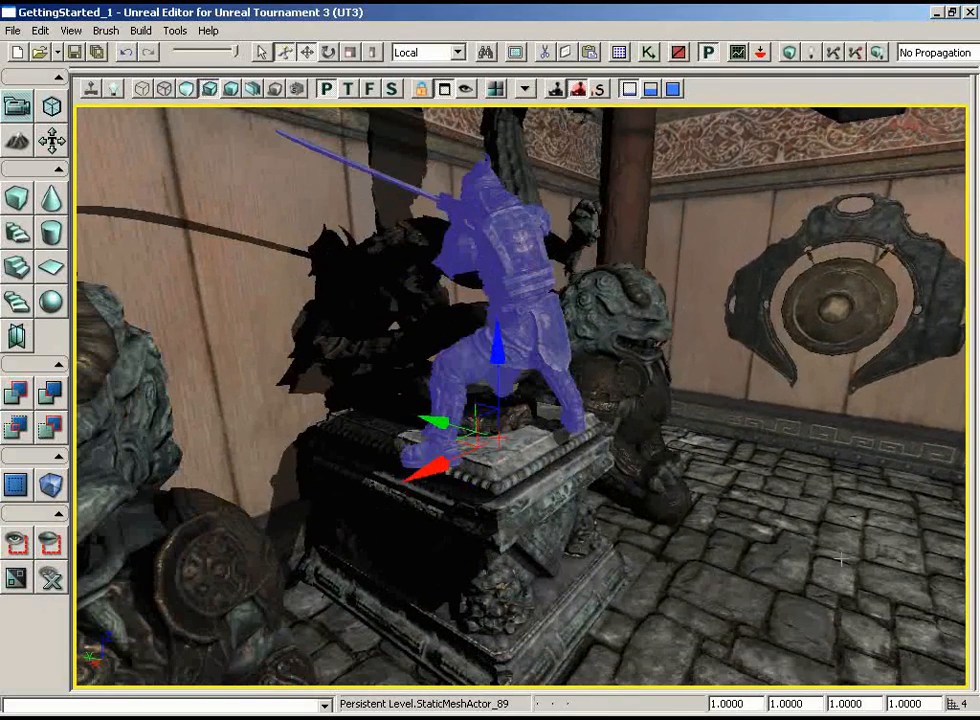
double_click(740, 704)
text(0.5)
key(Return)
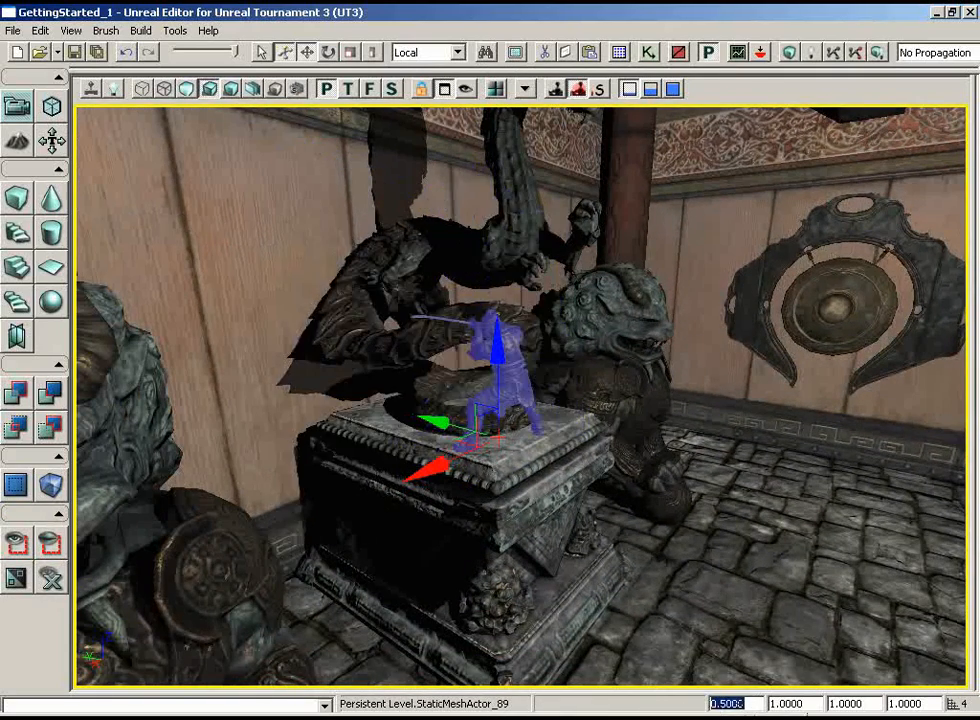
drag(600, 564, 595, 486)
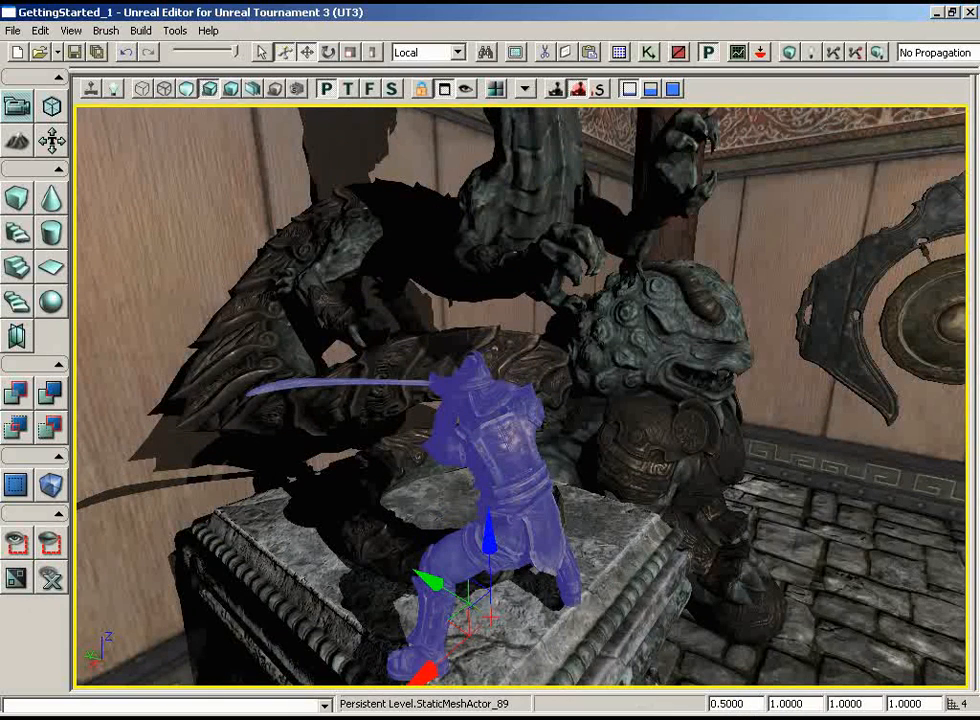
Rotate the warrior statue by about 107° around its vertical axis so it faces the opposite way on the plinth
key(space)
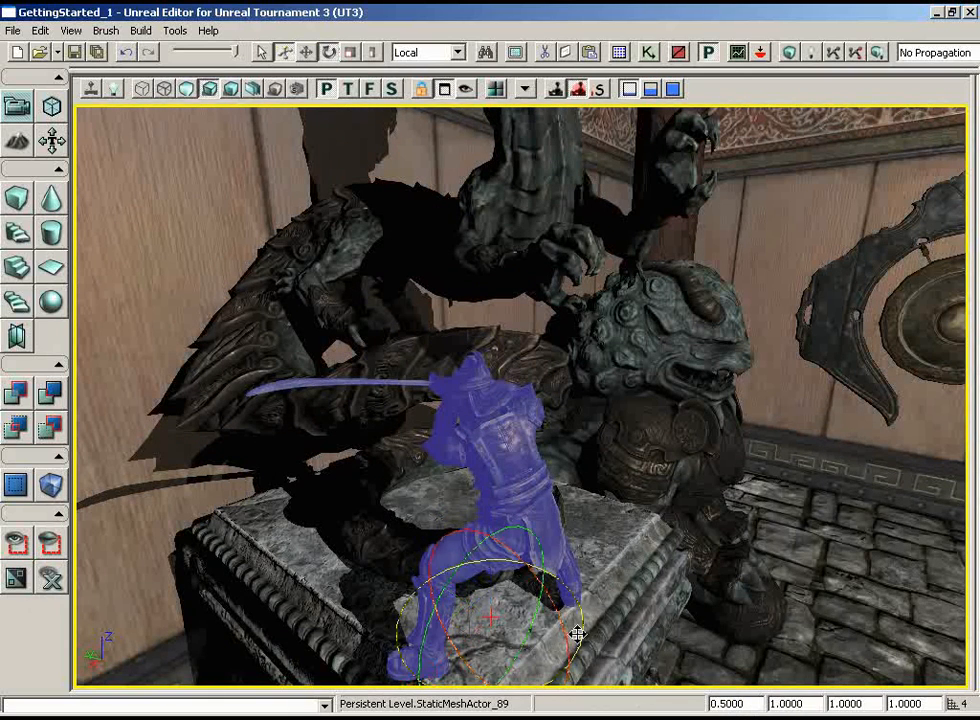
drag(577, 635, 968, 577)
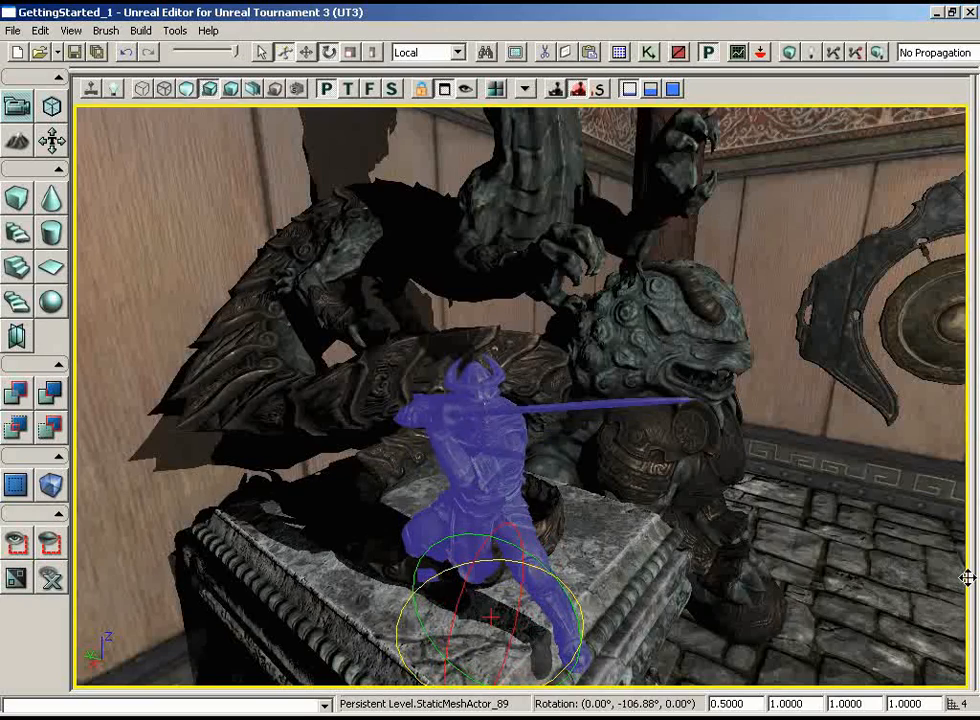
drag(674, 562, 694, 500)
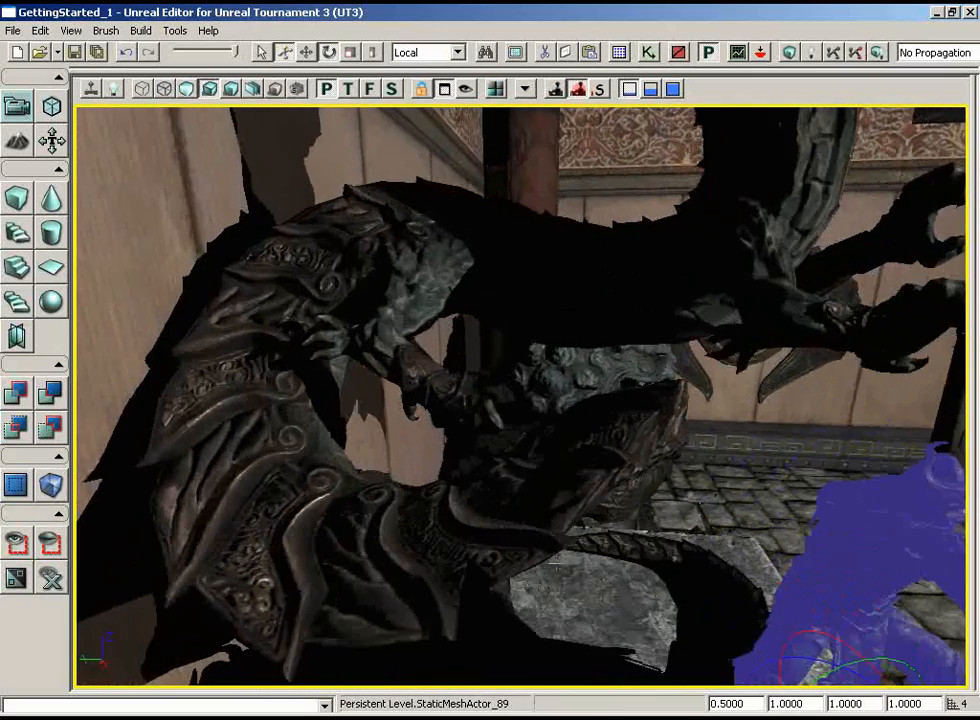
right_drag(530, 465, 569, 525)
Move the warrior statue inside the dragon's coiled tail and lower it along Z toward the plinth top
key(space)
key(space)
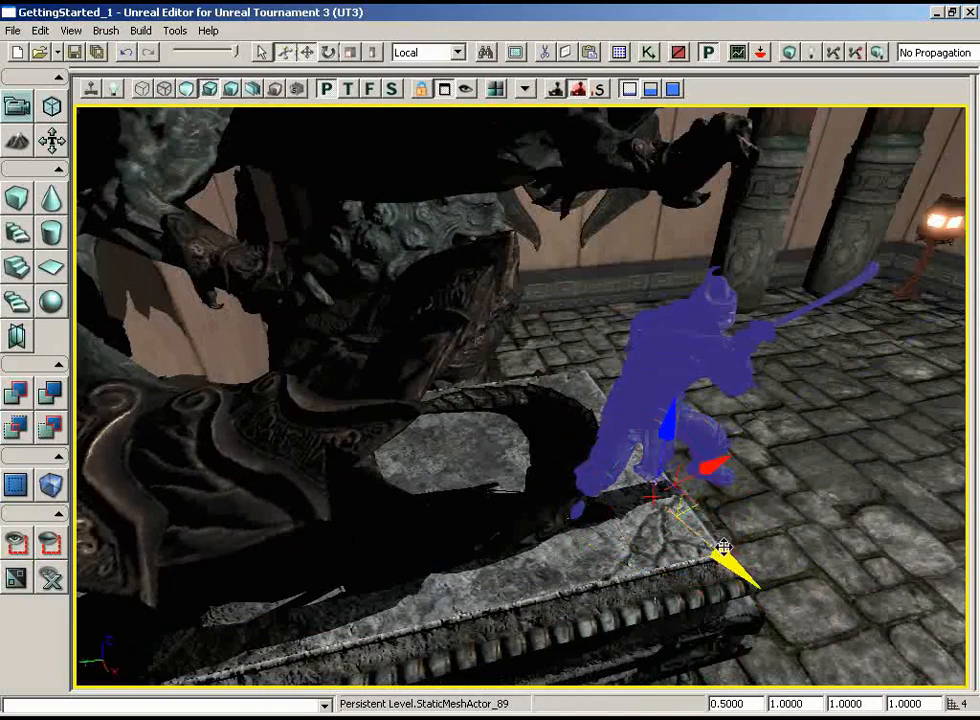
drag(723, 547, 653, 492)
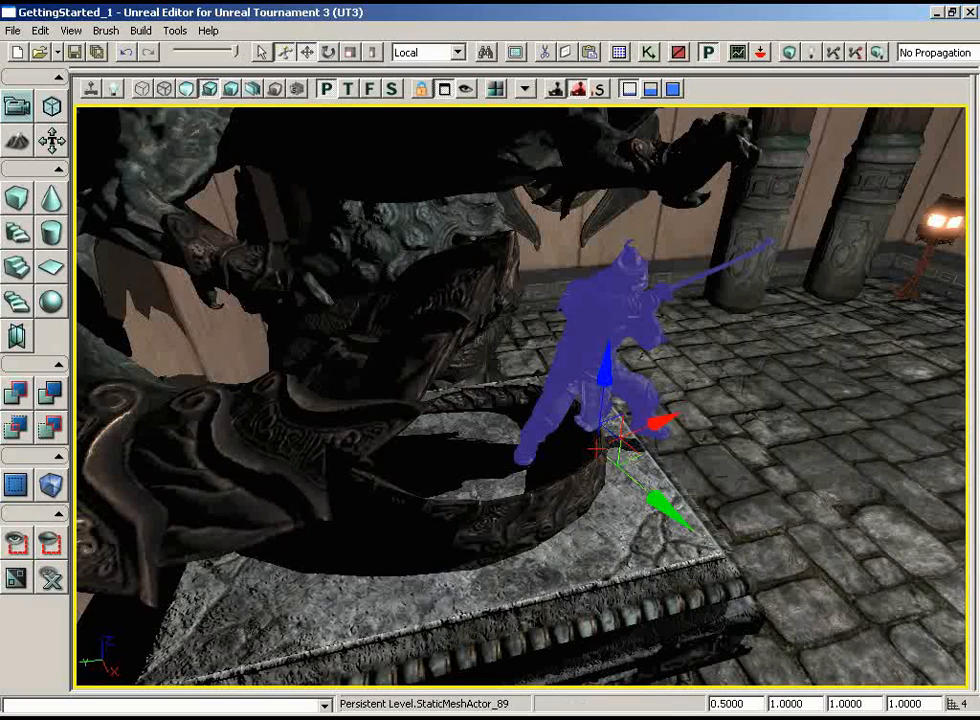
drag(660, 419, 688, 434)
drag(745, 448, 709, 445)
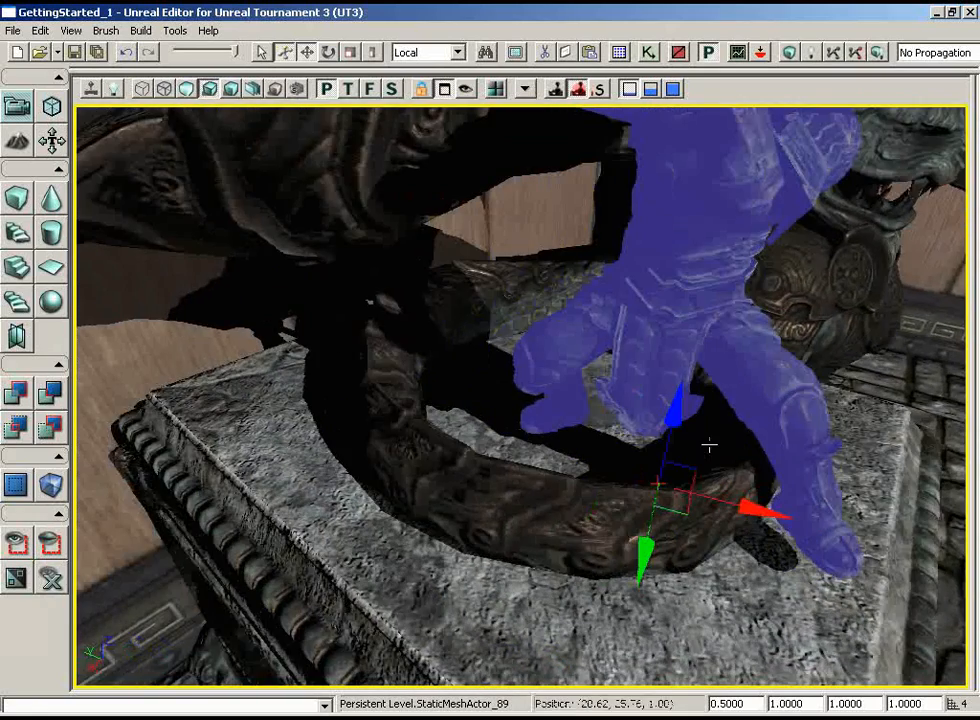
right_drag(760, 550, 718, 523)
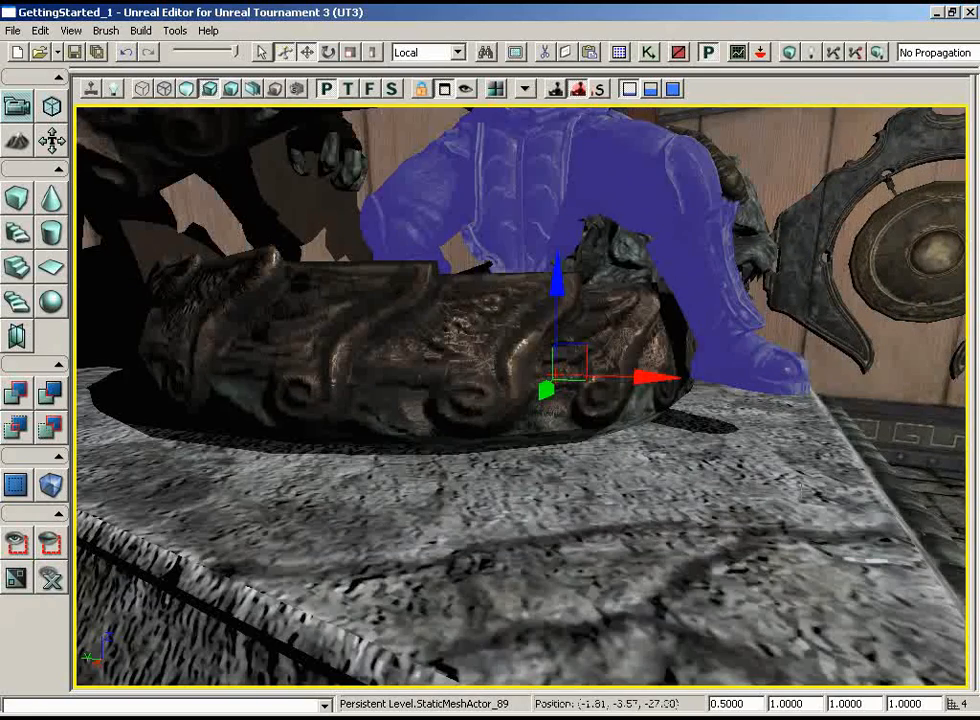
drag(557, 262, 557, 286)
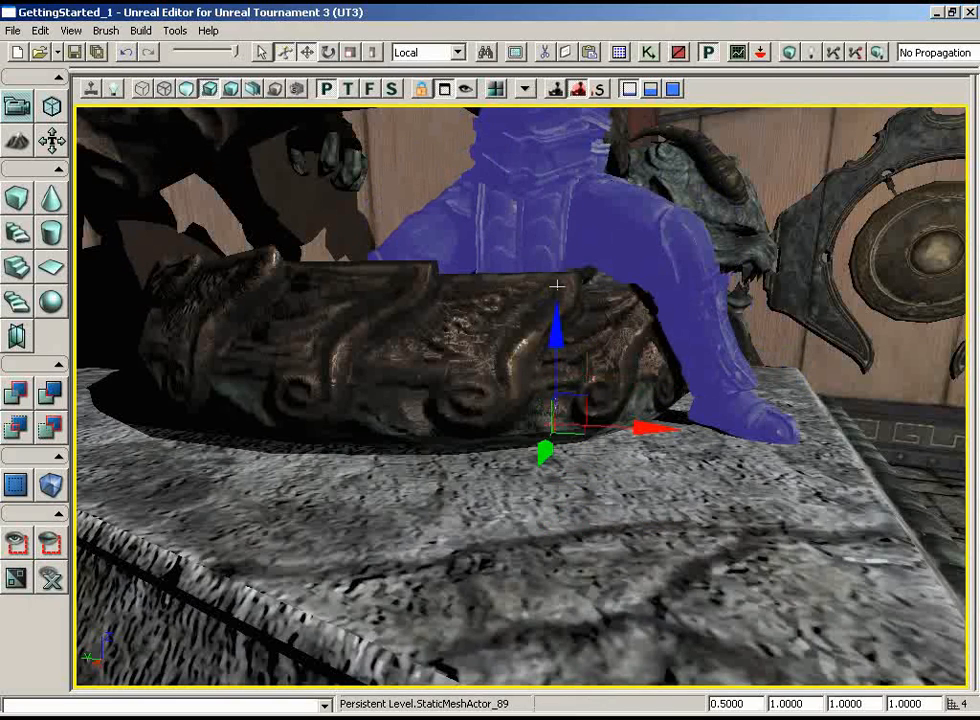
mouse_move(751, 359)
mouse_down()
mouse_move(752, 372)
mouse_move(763, 346)
mouse_up()
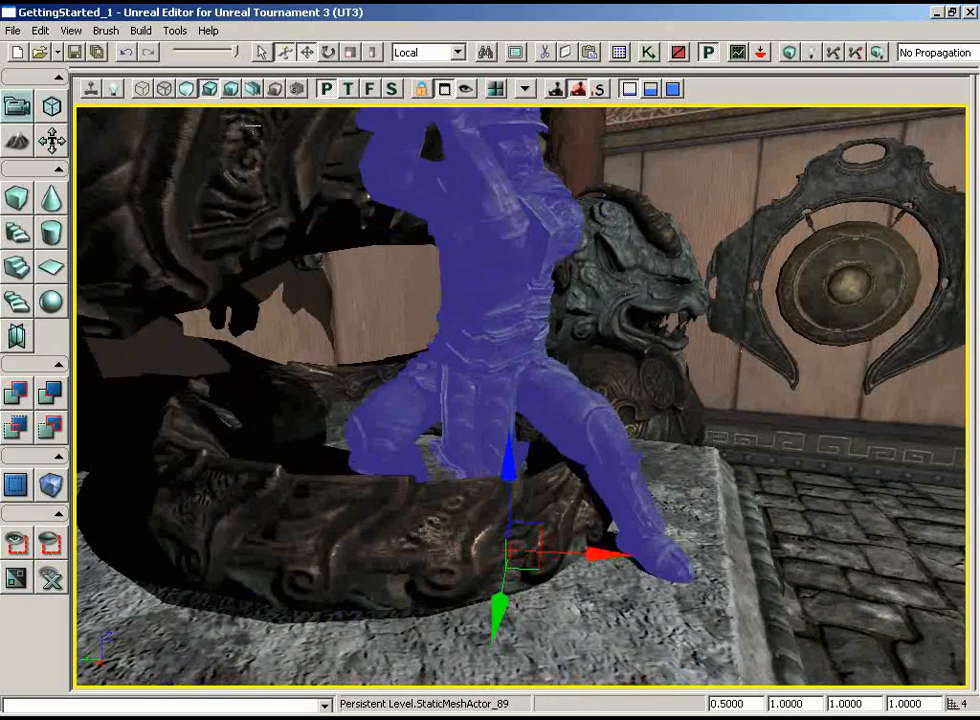
Turn off drag grid snapping and raise the warrior statue slightly along Z so its feet rest on the plinth
click(40, 30)
mouse_move(70, 31)
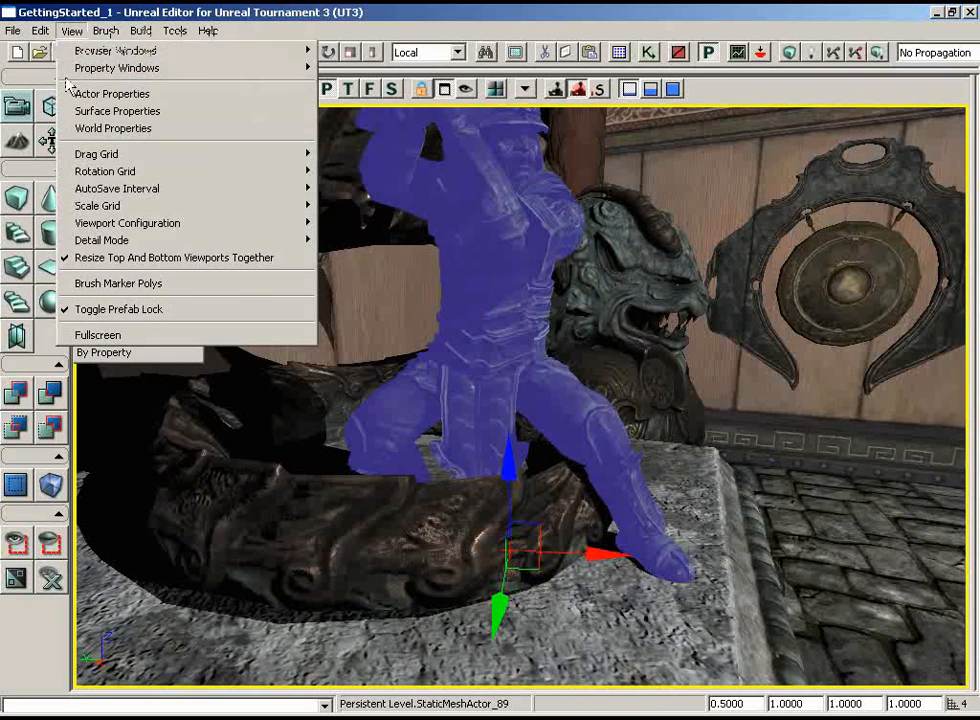
mouse_move(95, 155)
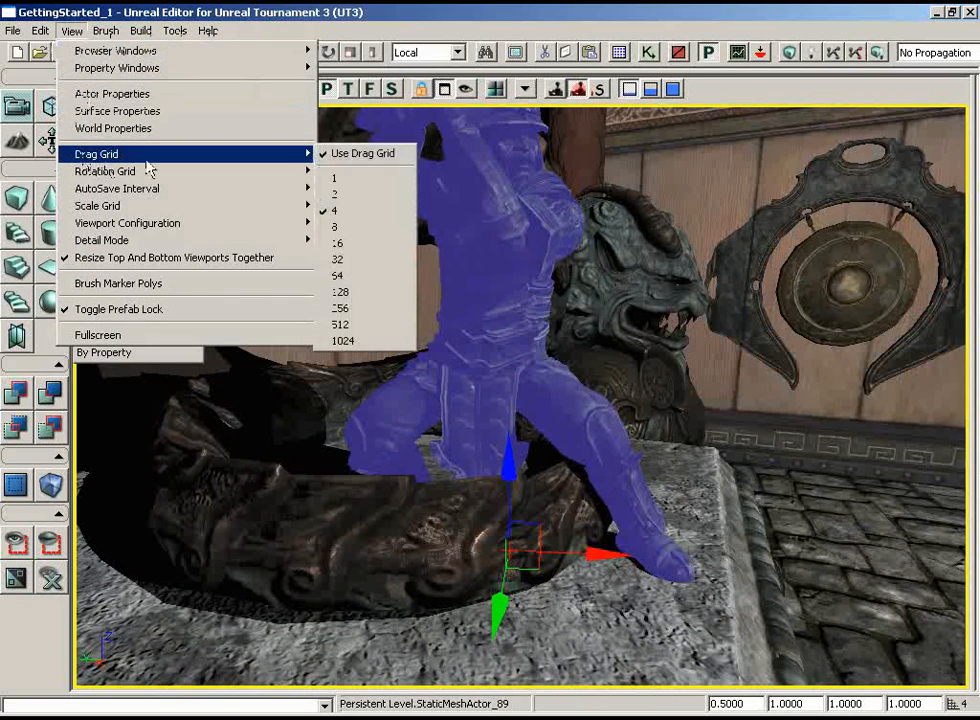
click(358, 155)
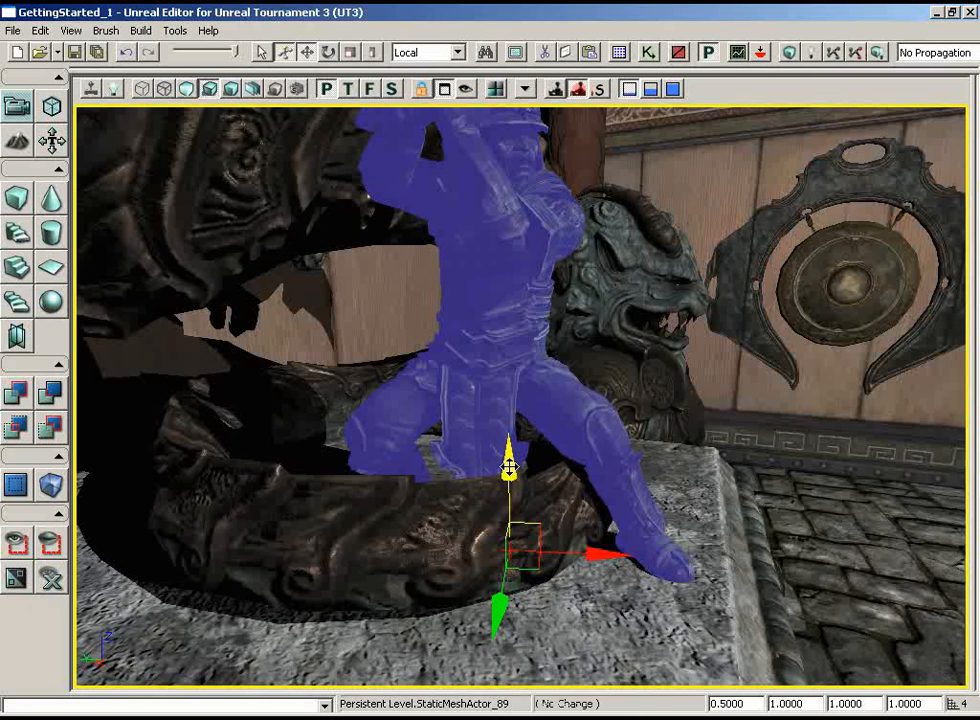
drag(509, 467, 508, 465)
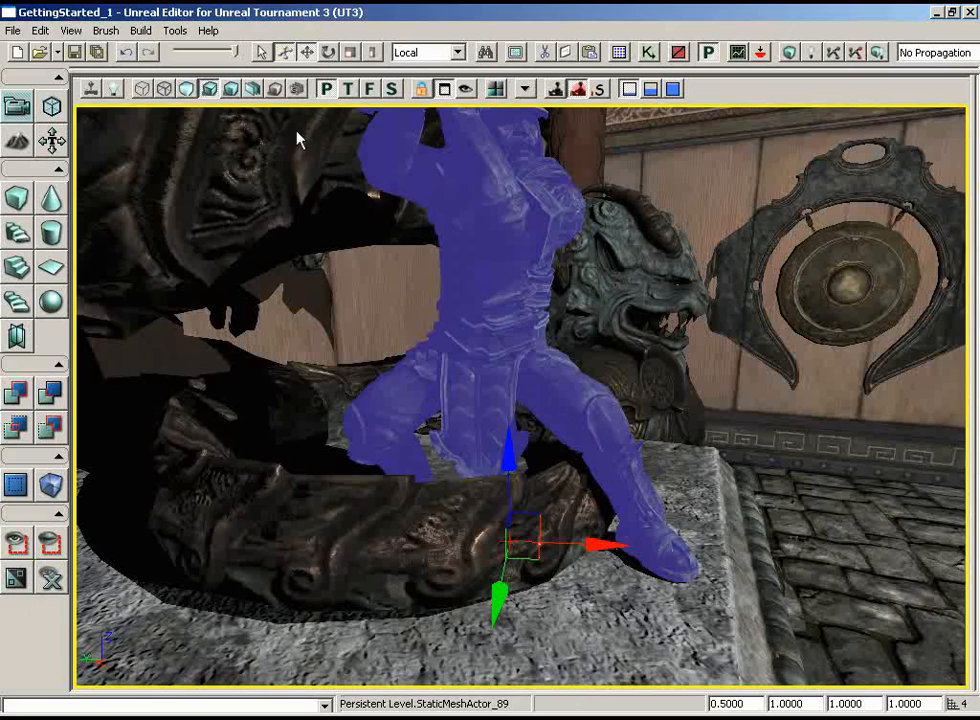
Turn drag grid snapping back on and set the drag grid to 16
click(71, 30)
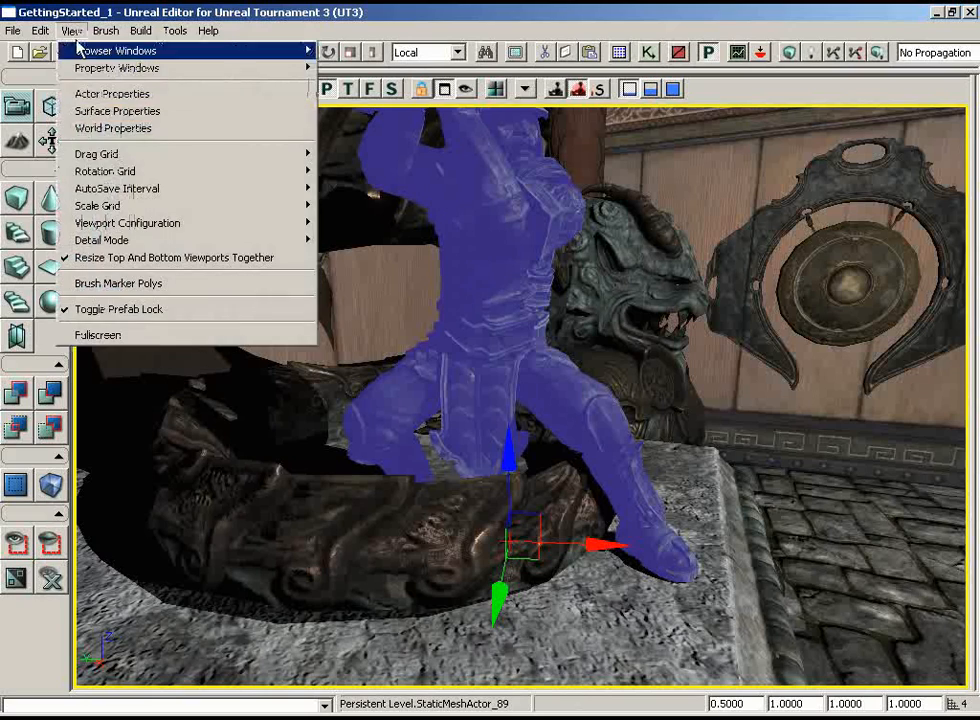
mouse_move(210, 153)
click(350, 157)
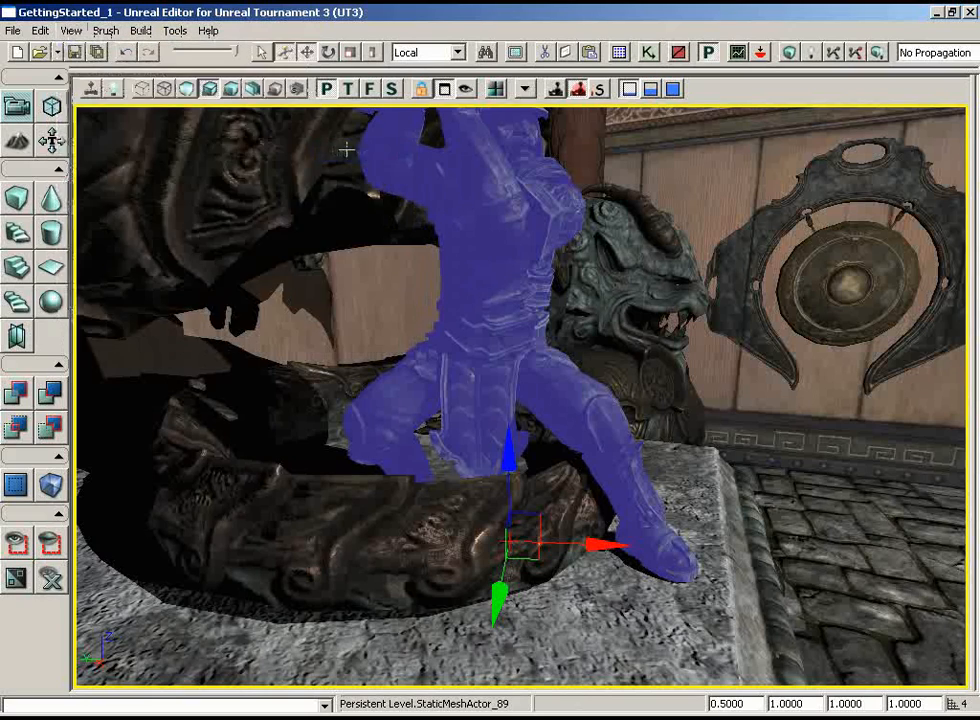
drag(300, 280, 268, 350)
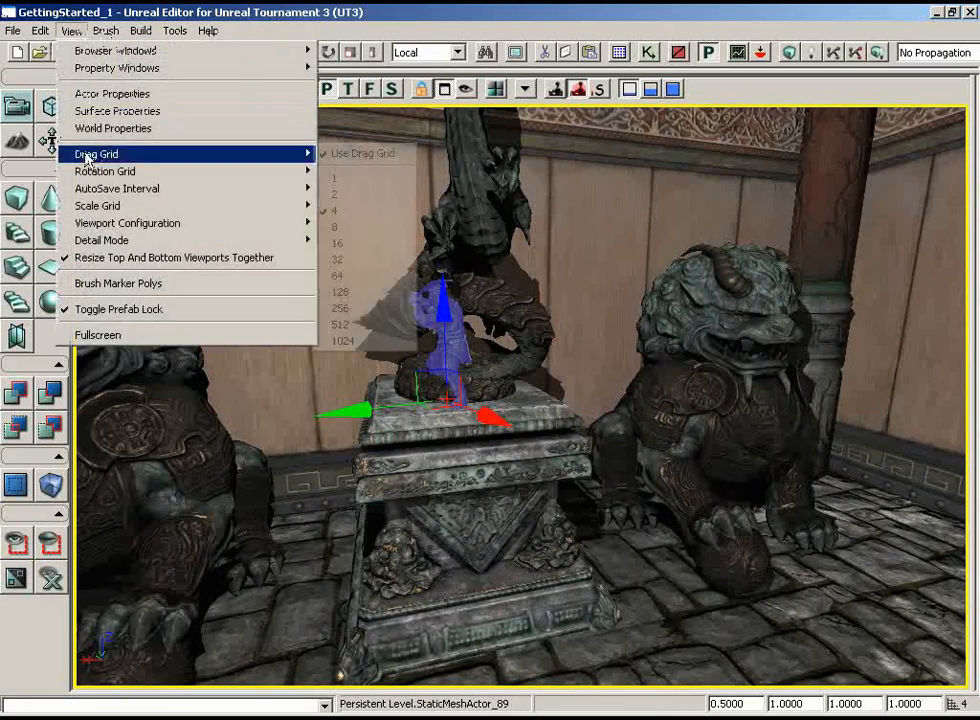
click(338, 243)
drag(302, 335, 290, 435)
drag(267, 393, 306, 243)
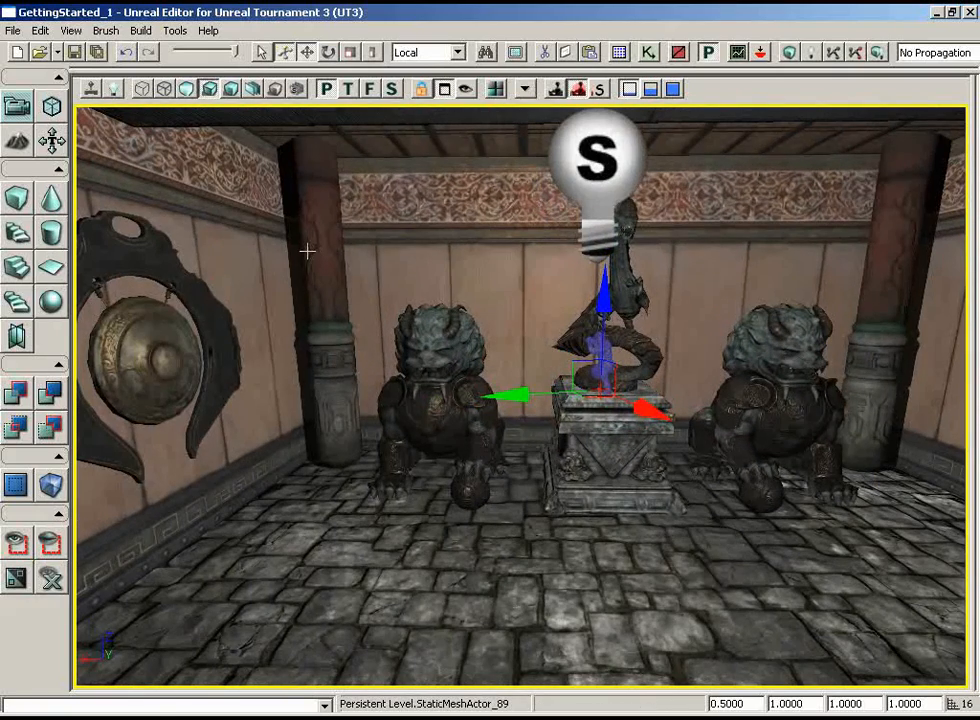
Add the static mesh S_ASC_Light_SM_StringLanterns_01 from the ASC_Light2 package on the wall above the lion statues
click(620, 53)
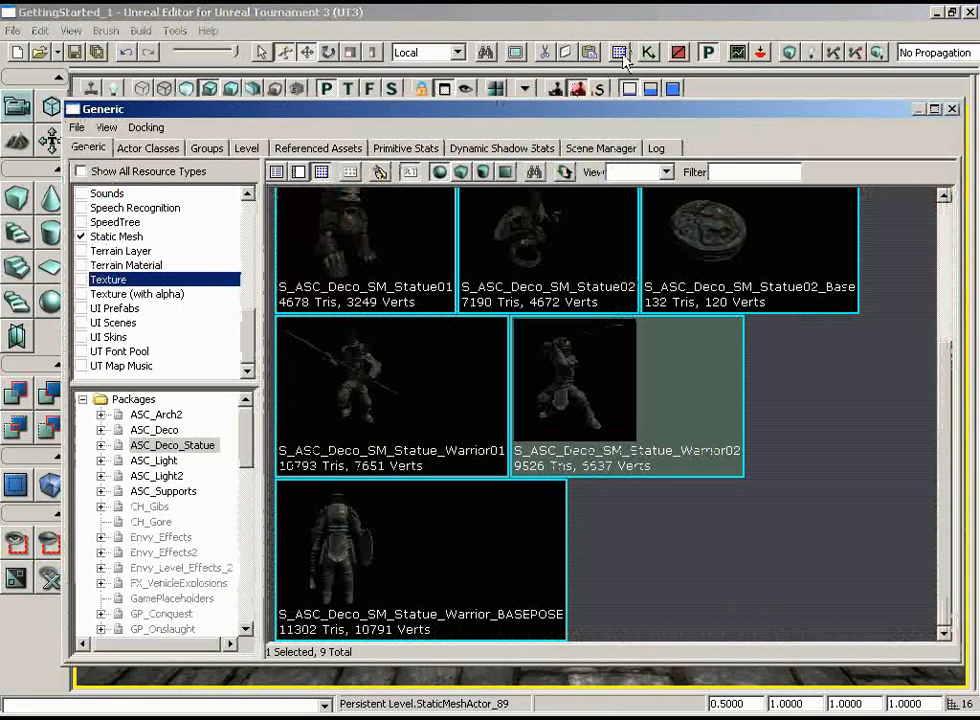
click(168, 478)
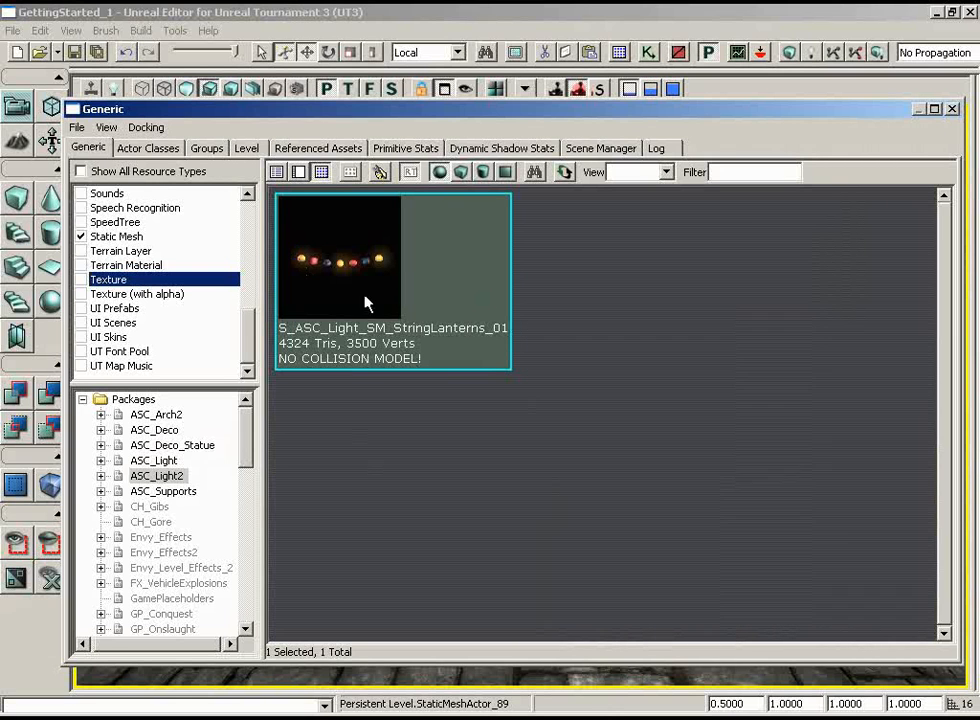
click(955, 110)
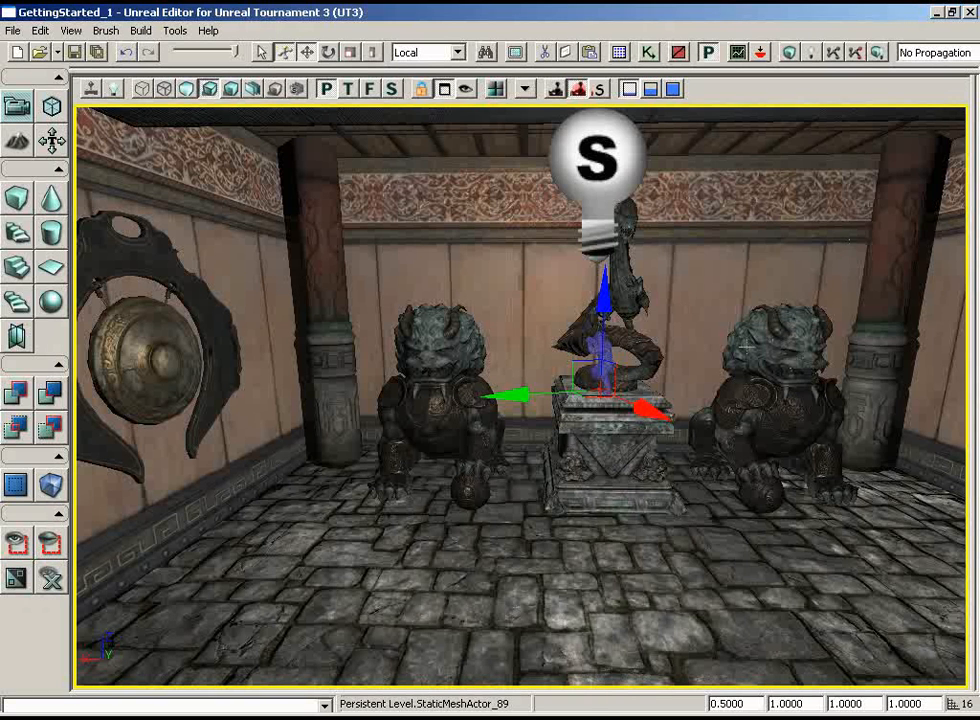
right_click(758, 184)
mouse_move(777, 467)
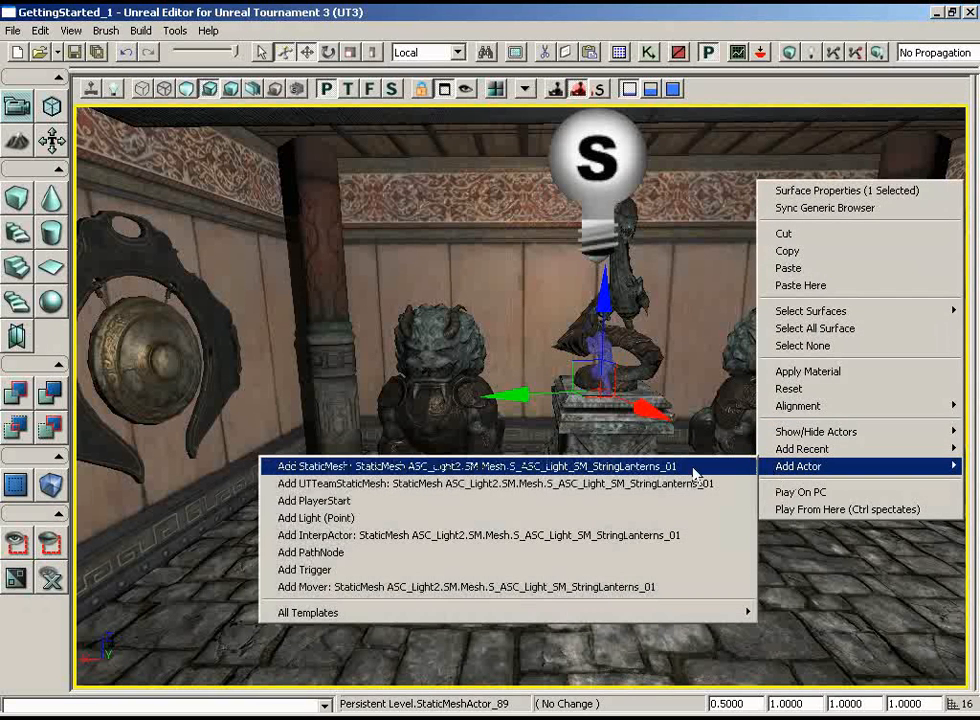
click(657, 471)
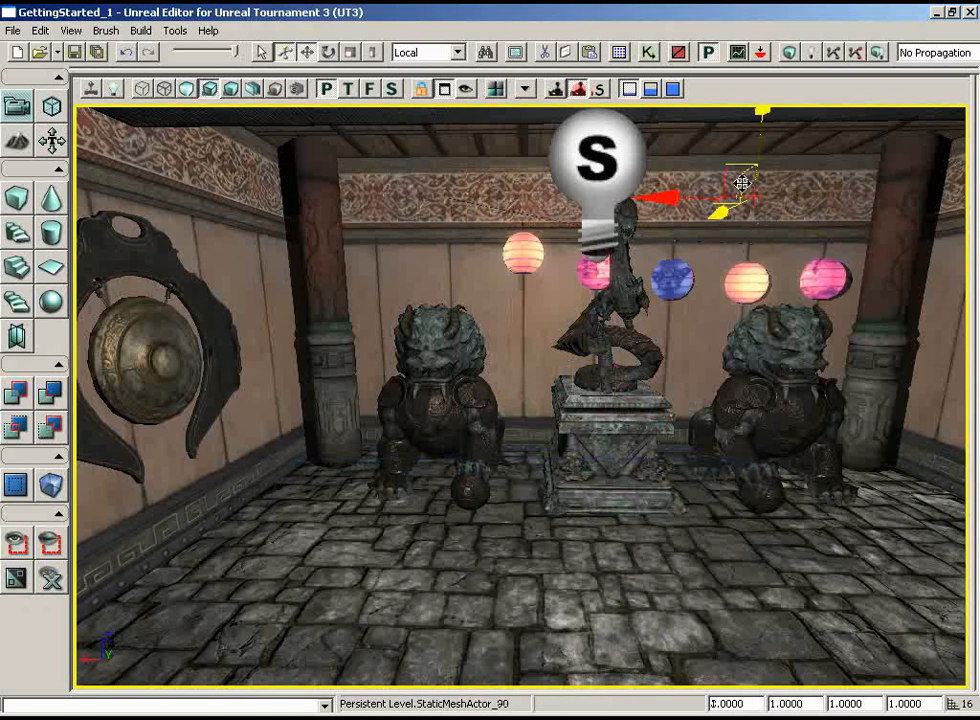
In a wireframe top view, centre the lantern string on the plinth, in line with the two end pillars
click(348, 88)
click(140, 91)
mouse_move(550, 296)
mouse_down()
mouse_move(644, 336)
mouse_move(926, 403)
mouse_up()
mouse_move(615, 318)
mouse_down()
mouse_move(616, 282)
mouse_move(617, 361)
mouse_up()
drag(490, 490, 462, 404)
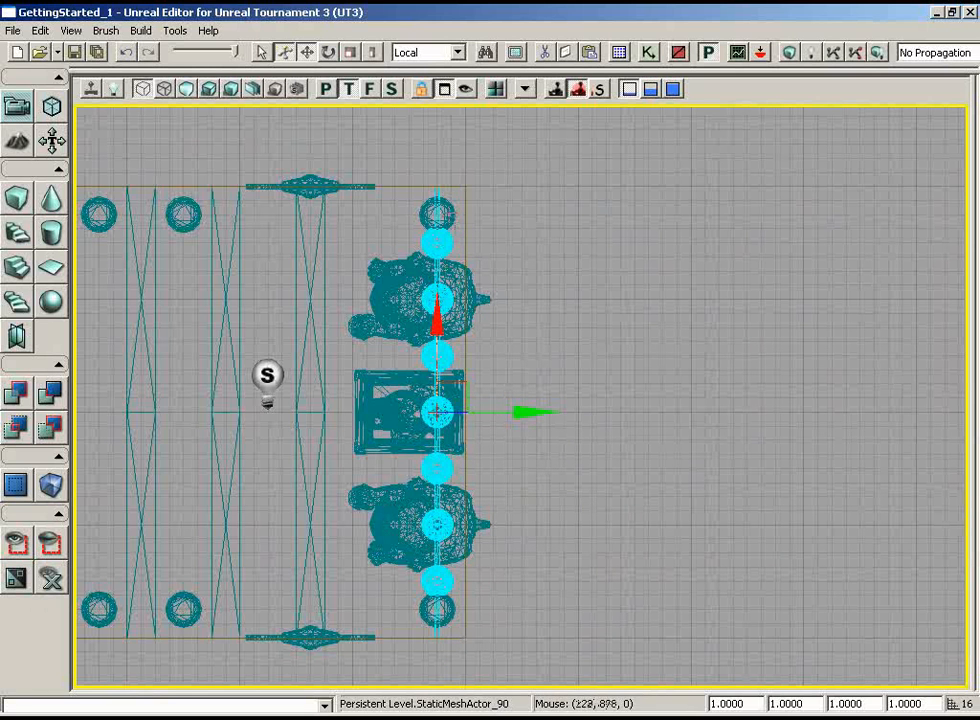
click(448, 211)
click(445, 236)
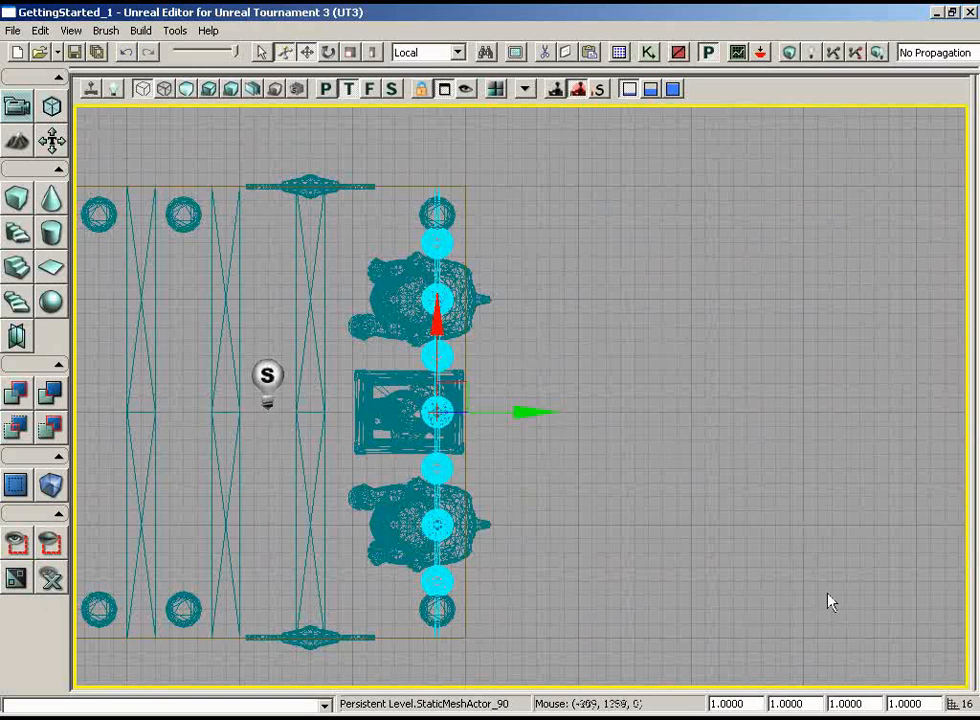
Set the lantern string's draw scale to 0.9 so it fits between the two pillars
click(728, 703)
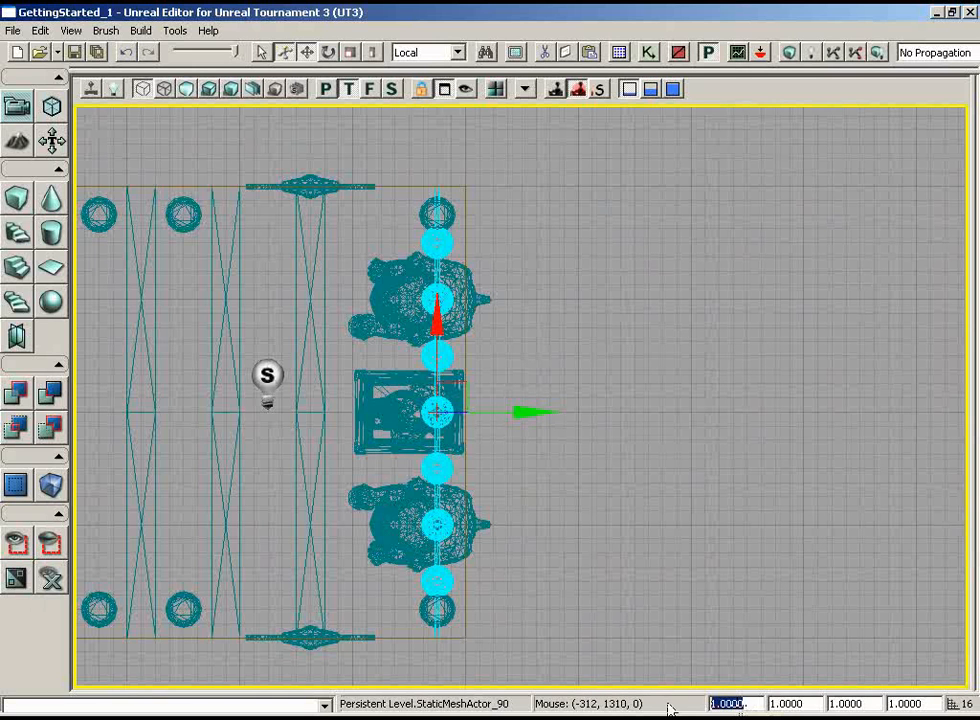
text(0.9)
key(Return)
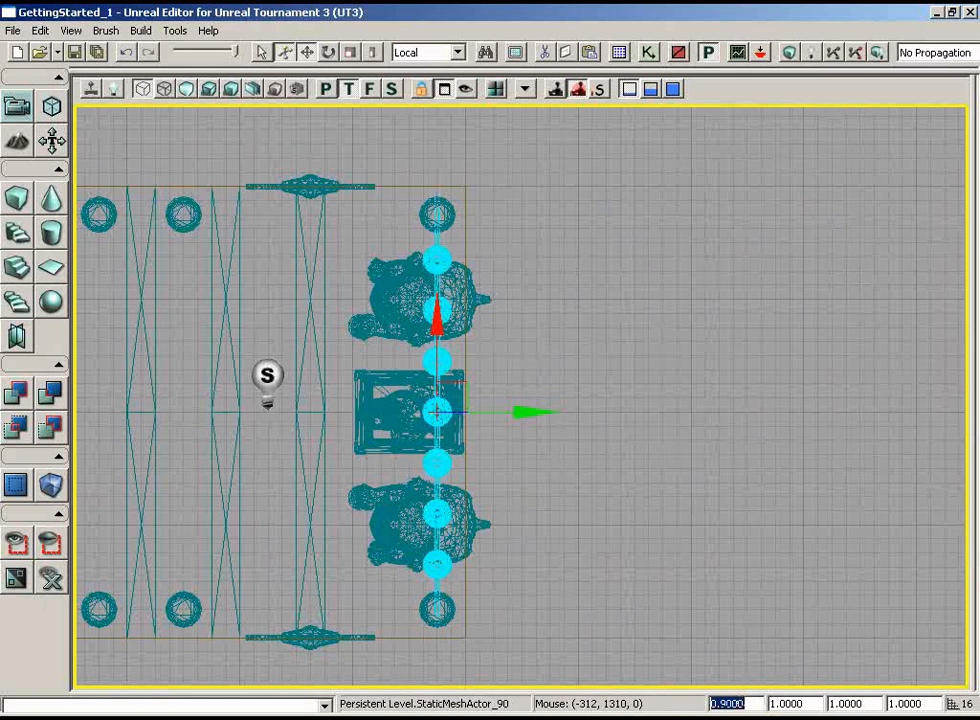
Return to the lit perspective view and raise the lantern string along Z toward the ceiling
click(326, 90)
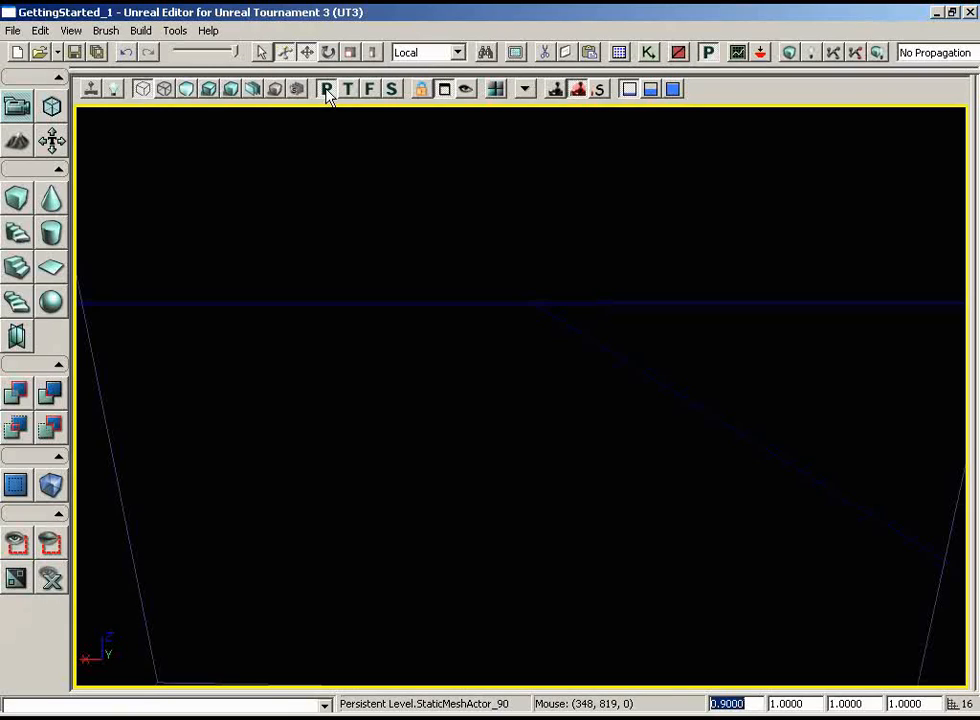
click(212, 93)
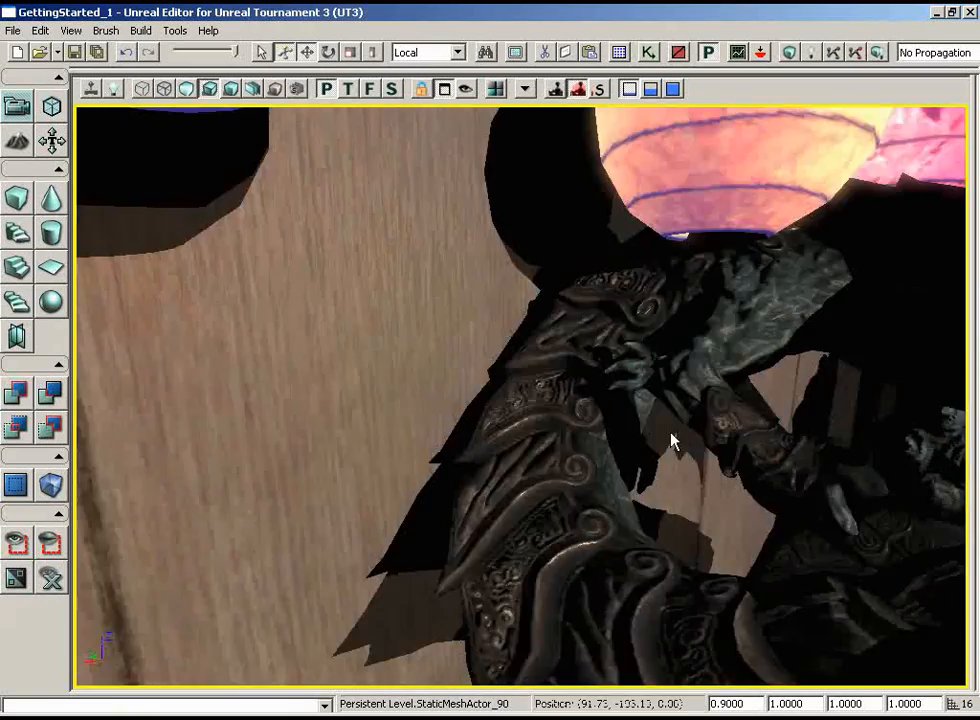
drag(671, 441, 549, 261)
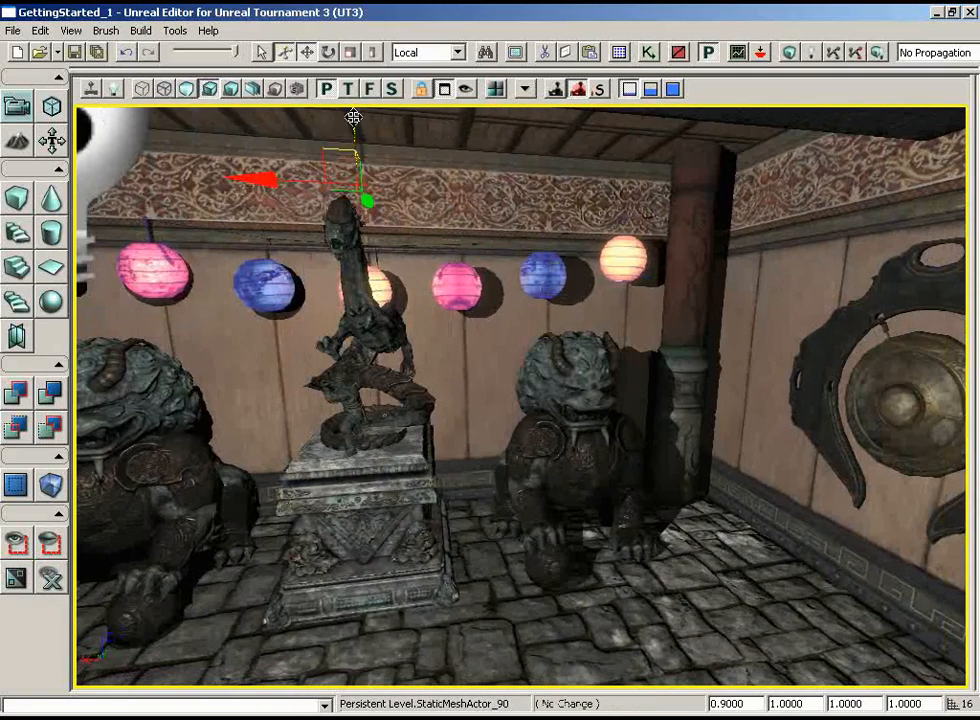
drag(353, 117, 352, 103)
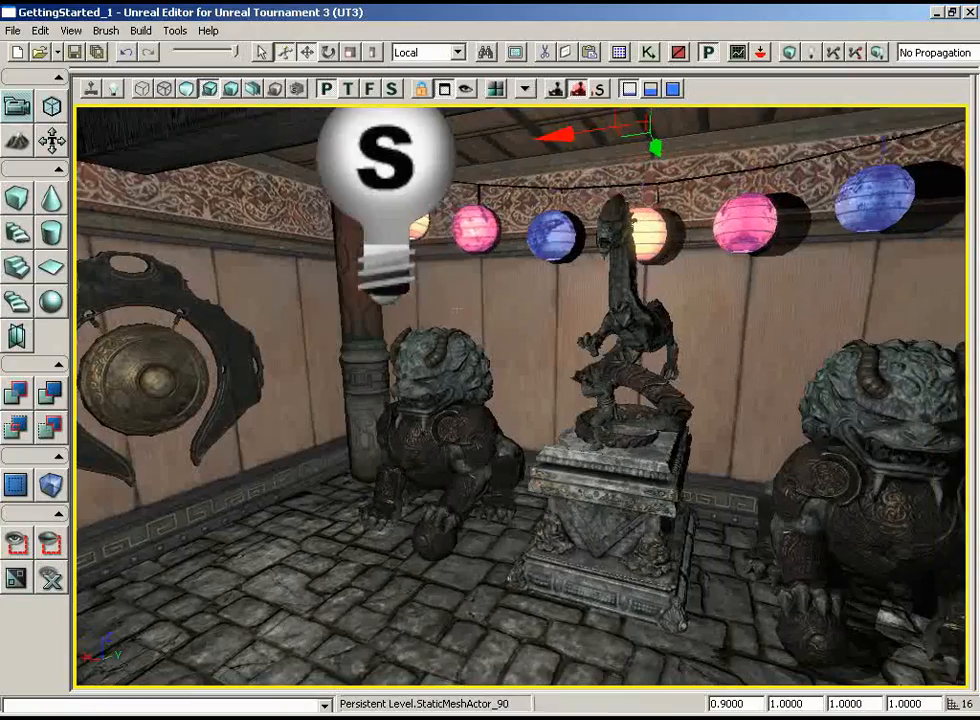
Deselect the lantern string and examine the decorated room and the adjoining dragon shrine from several angles
drag(458, 310, 504, 342)
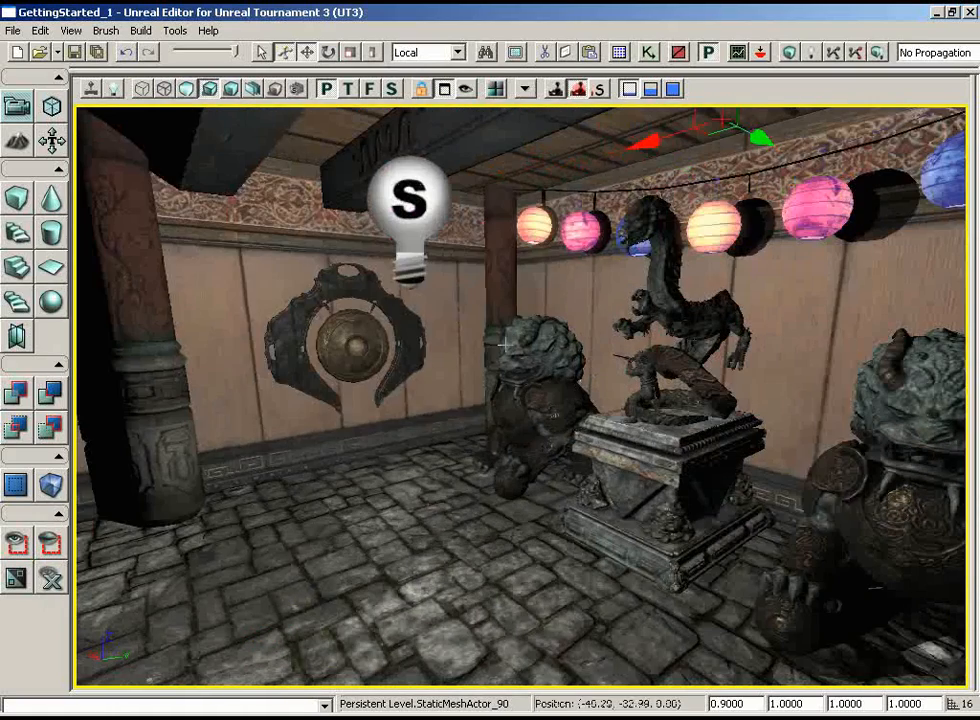
click(453, 293)
click(453, 293)
mouse_move(701, 380)
mouse_down()
mouse_move(670, 415)
mouse_move(350, 280)
mouse_move(175, 185)
mouse_move(123, 103)
mouse_move(703, 379)
mouse_up()
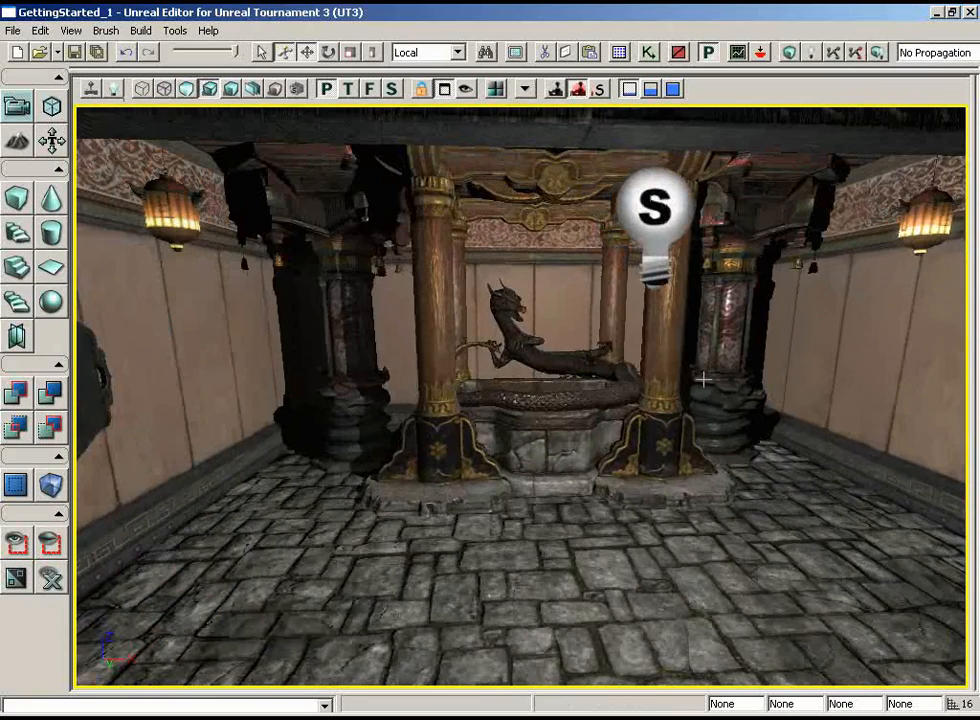
right_drag(608, 400, 968, 410)
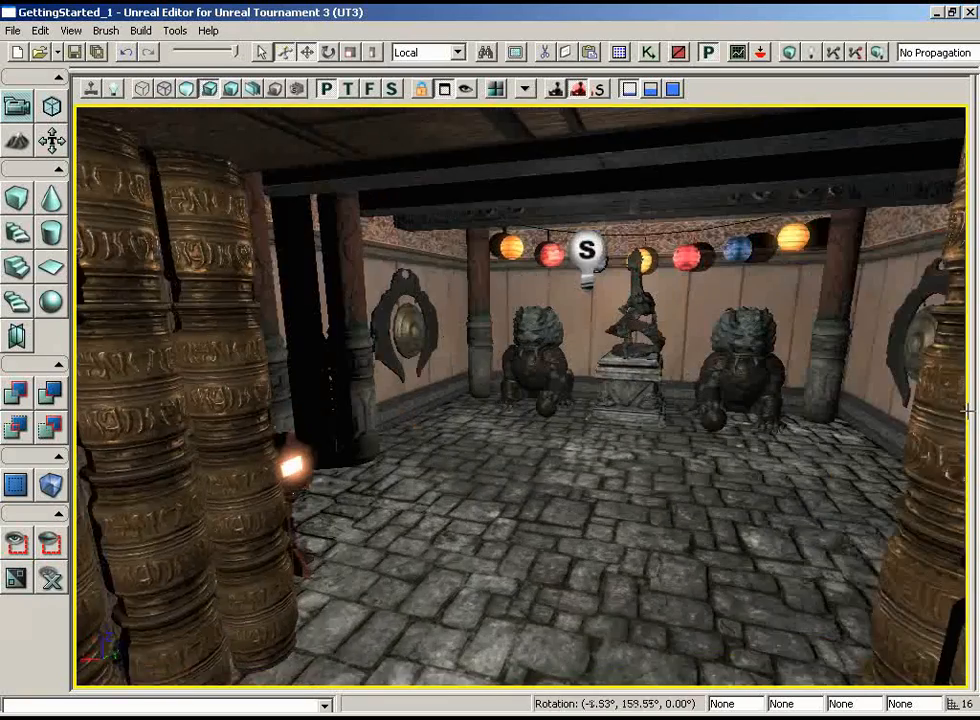
drag(617, 460, 628, 370)
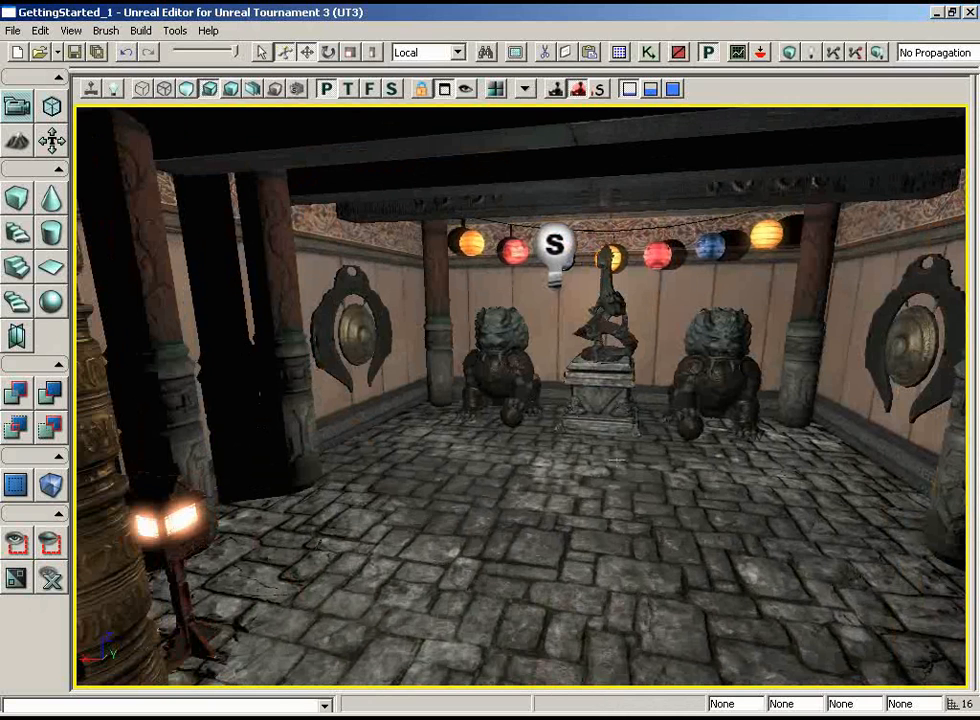